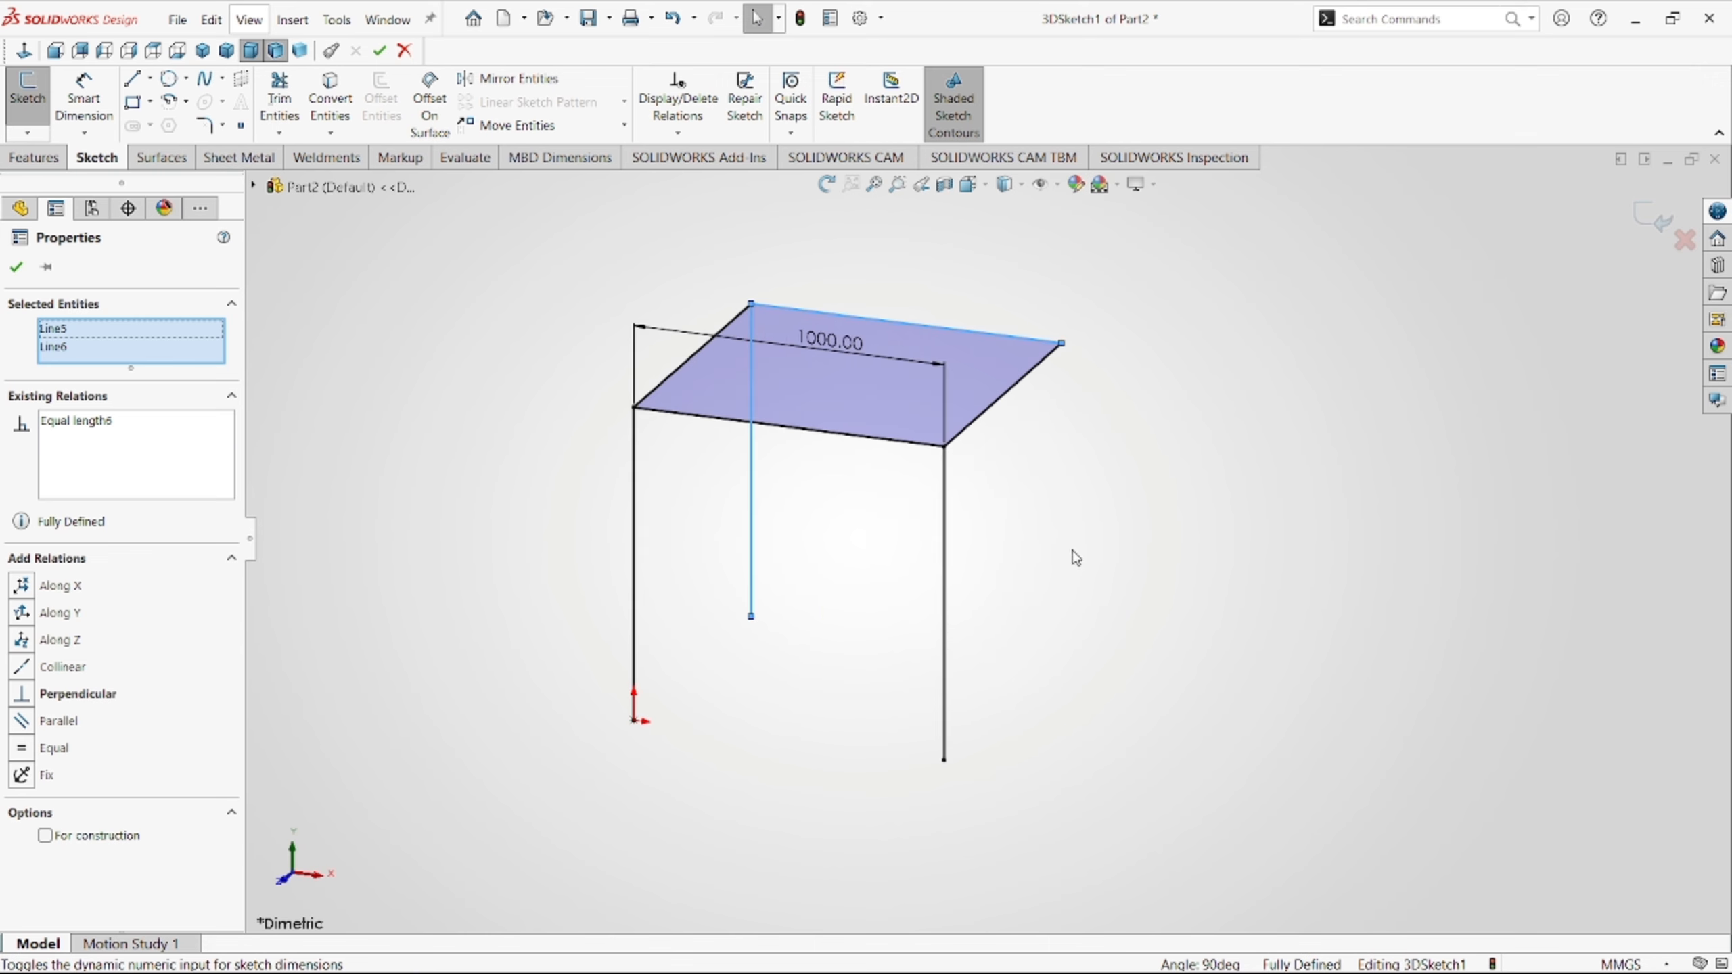
# Sketch the fourth leg as a vertical line about 1200 mm long down from the open rear corner of the tabletop.
pyautogui.press('l')
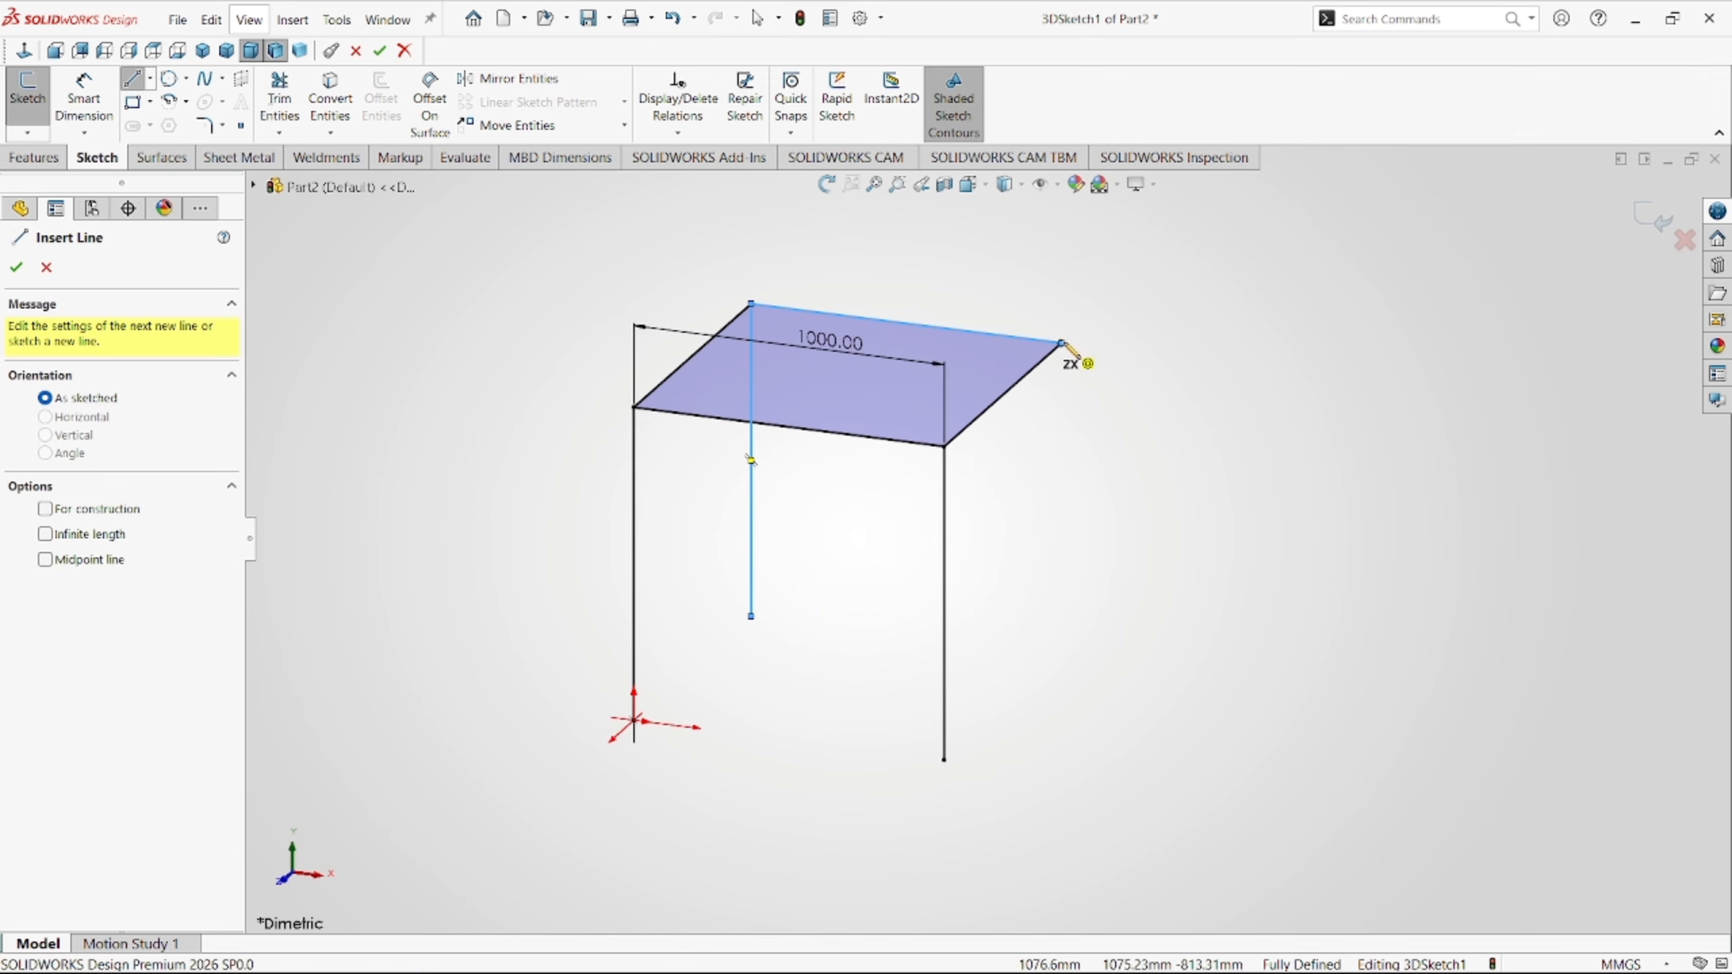
pyautogui.click(1062, 345)
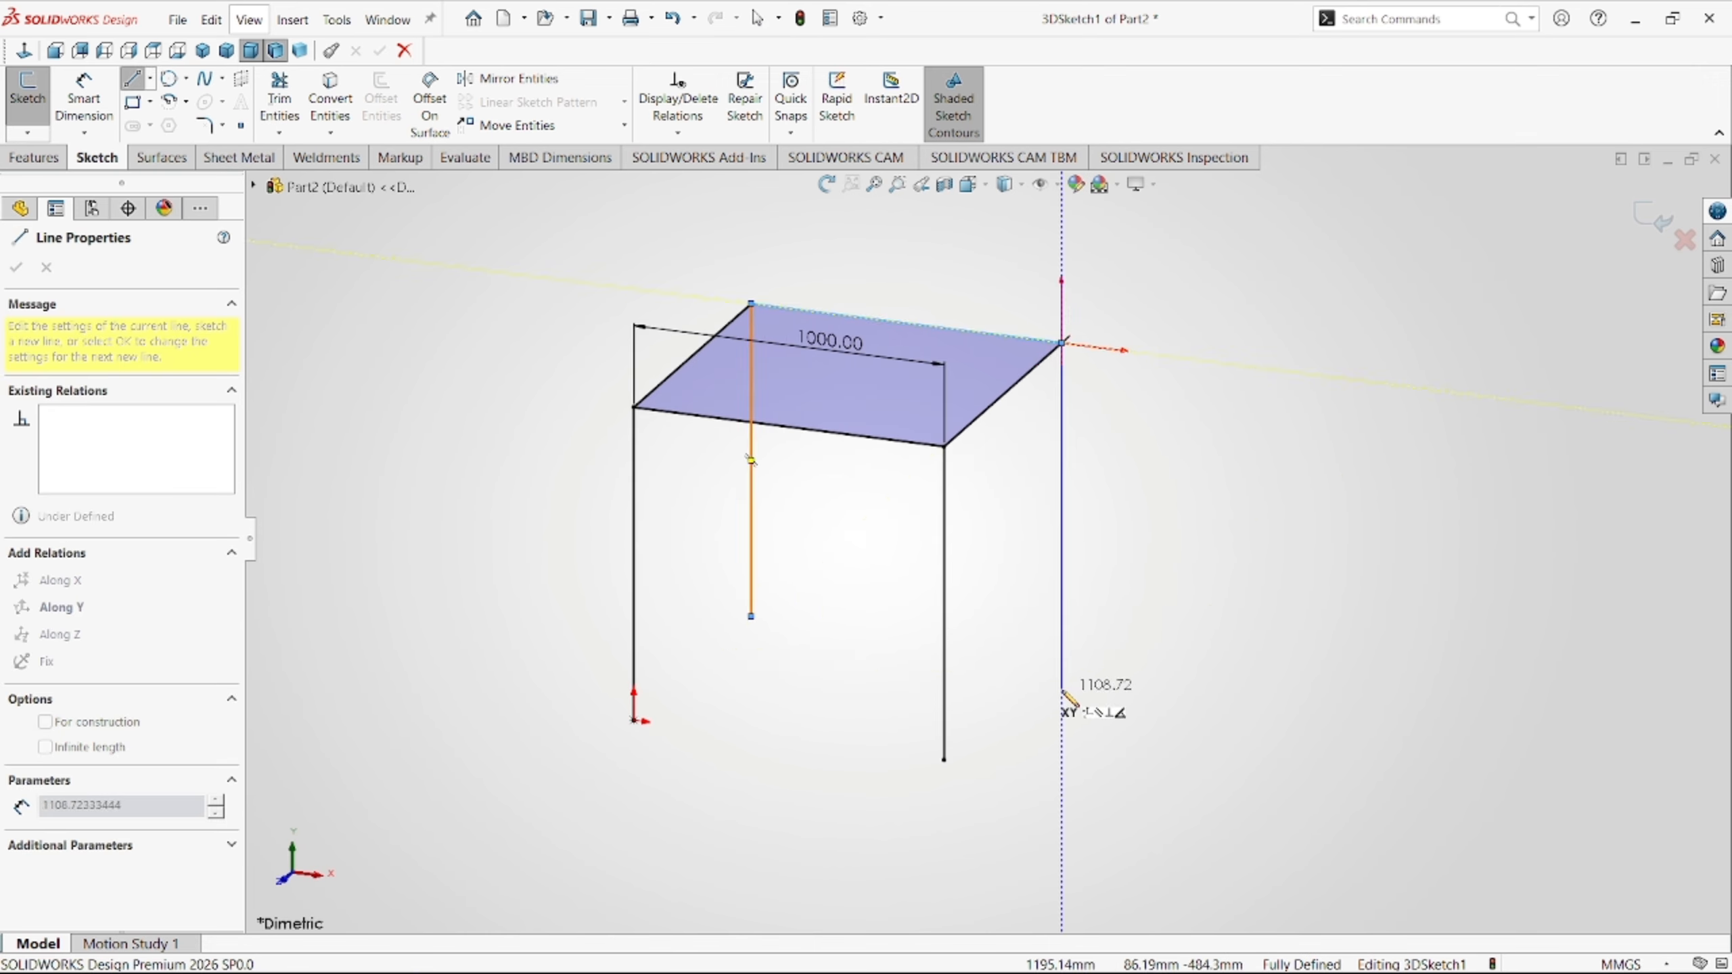
pyautogui.click(1062, 720)
pyautogui.press('Escape')
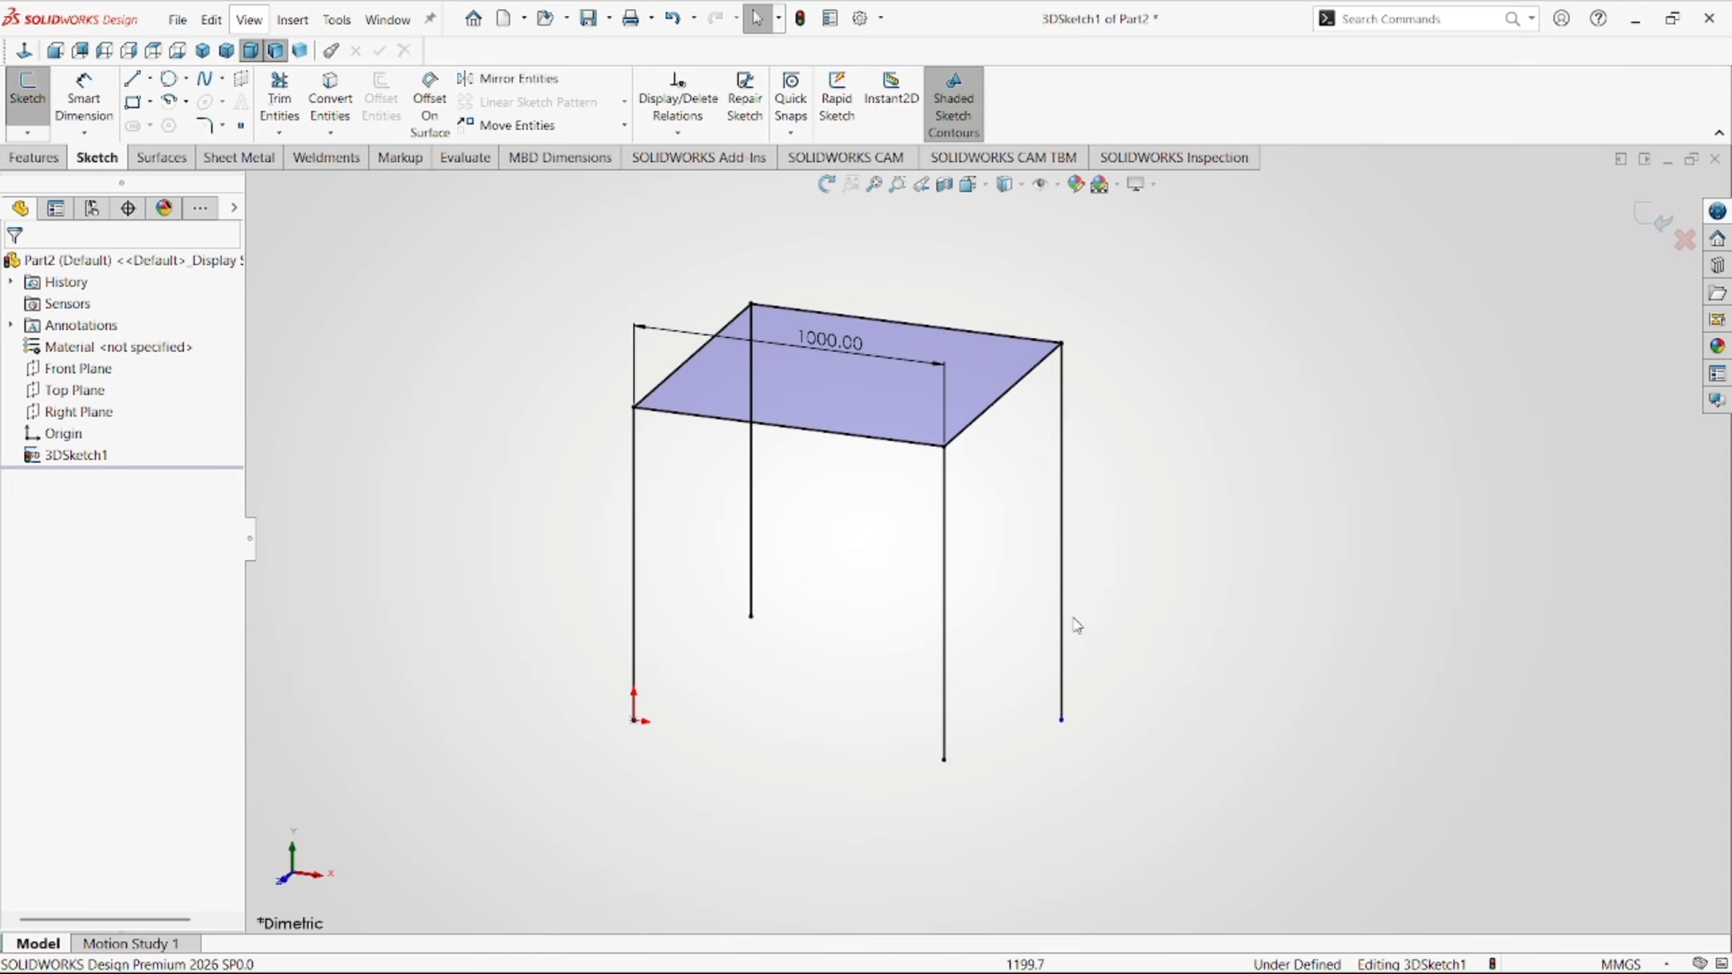
# Make the new rear-right leg equal in length to the front-right leg.
pyautogui.click(945, 632)
pyautogui.keyDown('ctrl'); pyautogui.click(1062, 586); pyautogui.keyUp('ctrl')
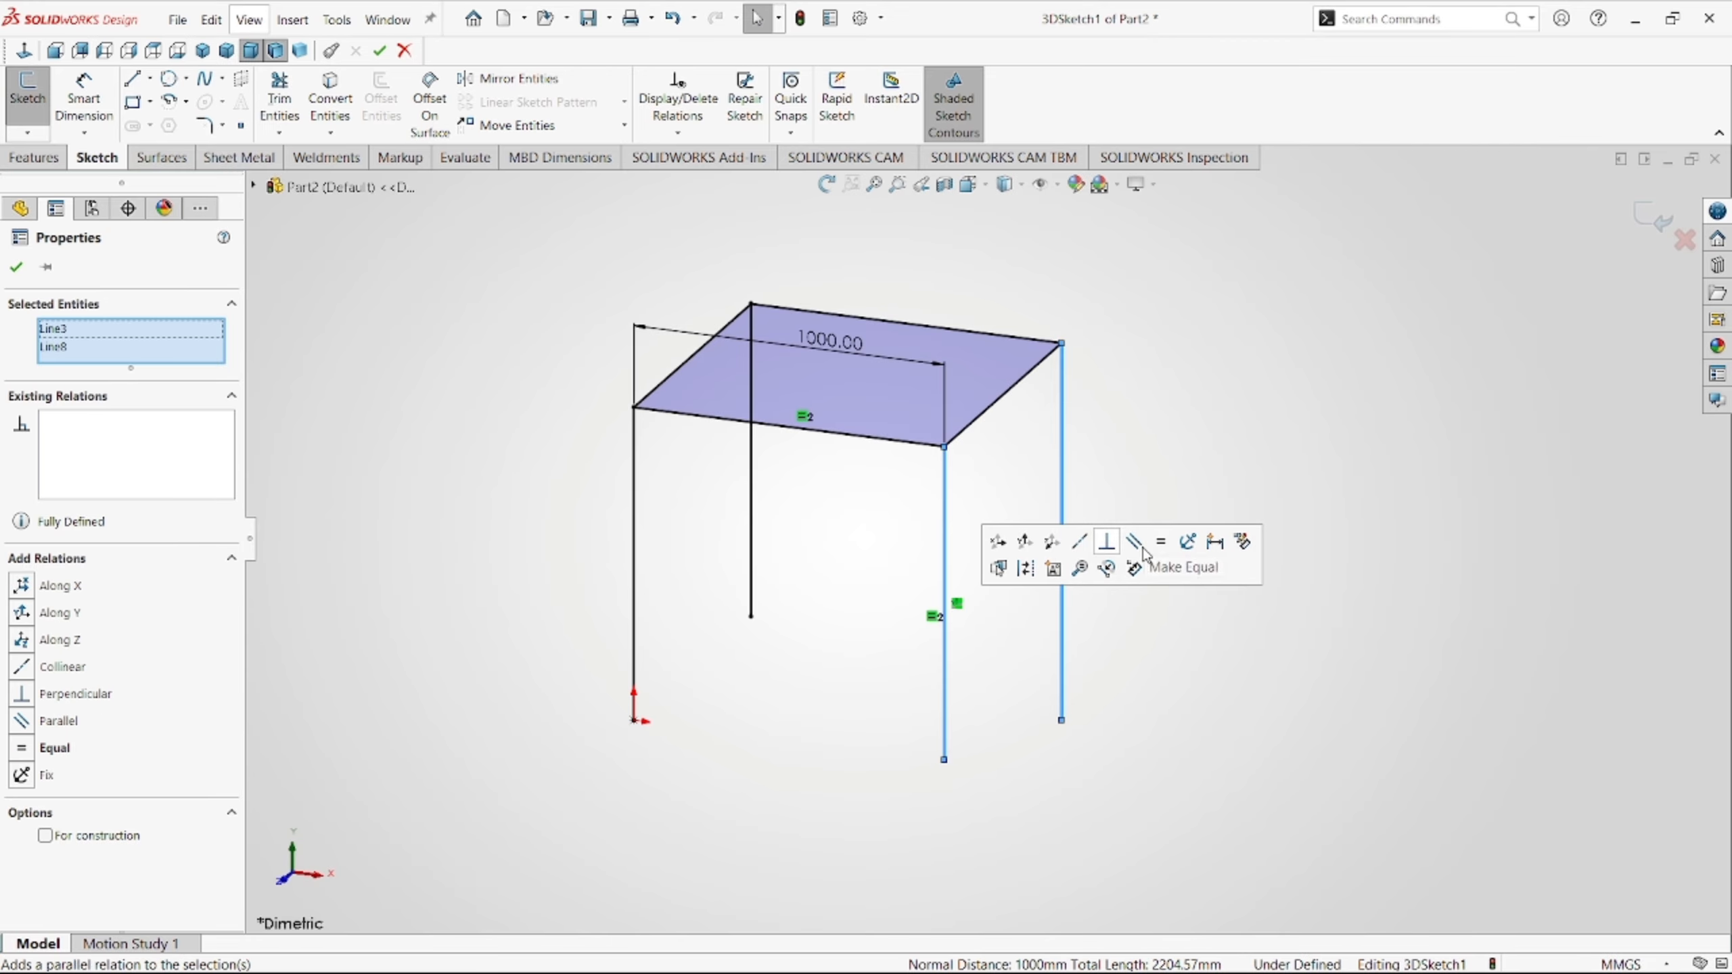
pyautogui.click(1167, 547)
pyautogui.scroll(4, 1048, 631)
pyautogui.scroll(-3, 1019, 584)
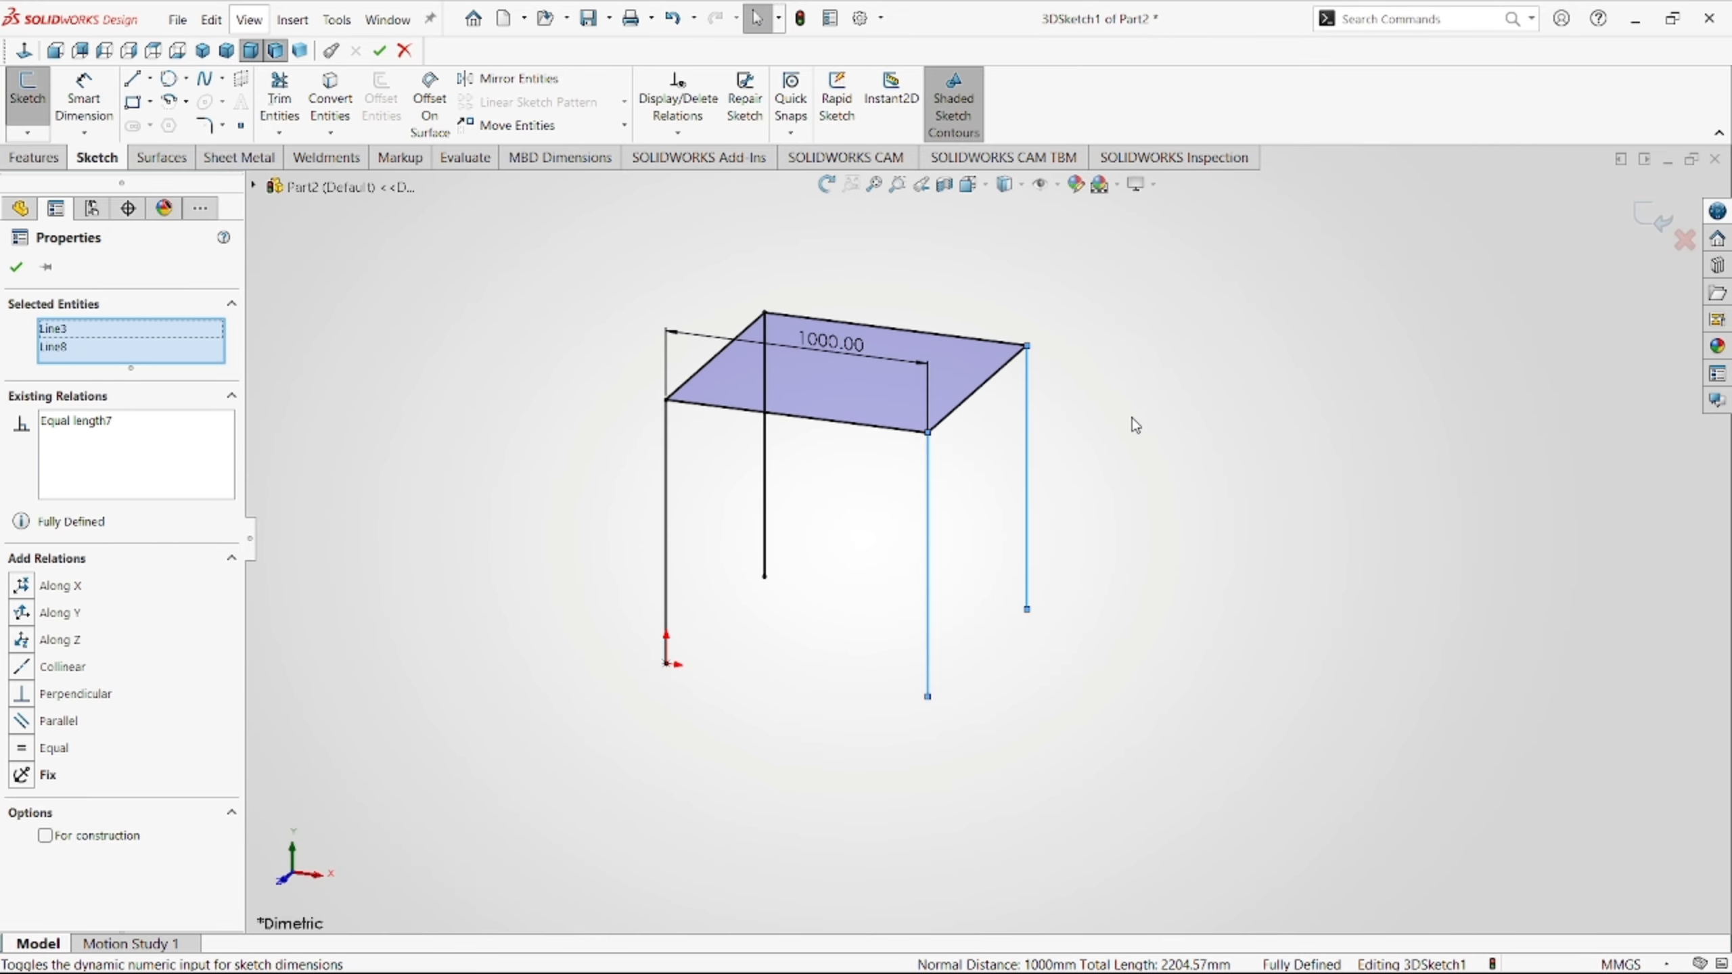
pyautogui.click(1132, 420)
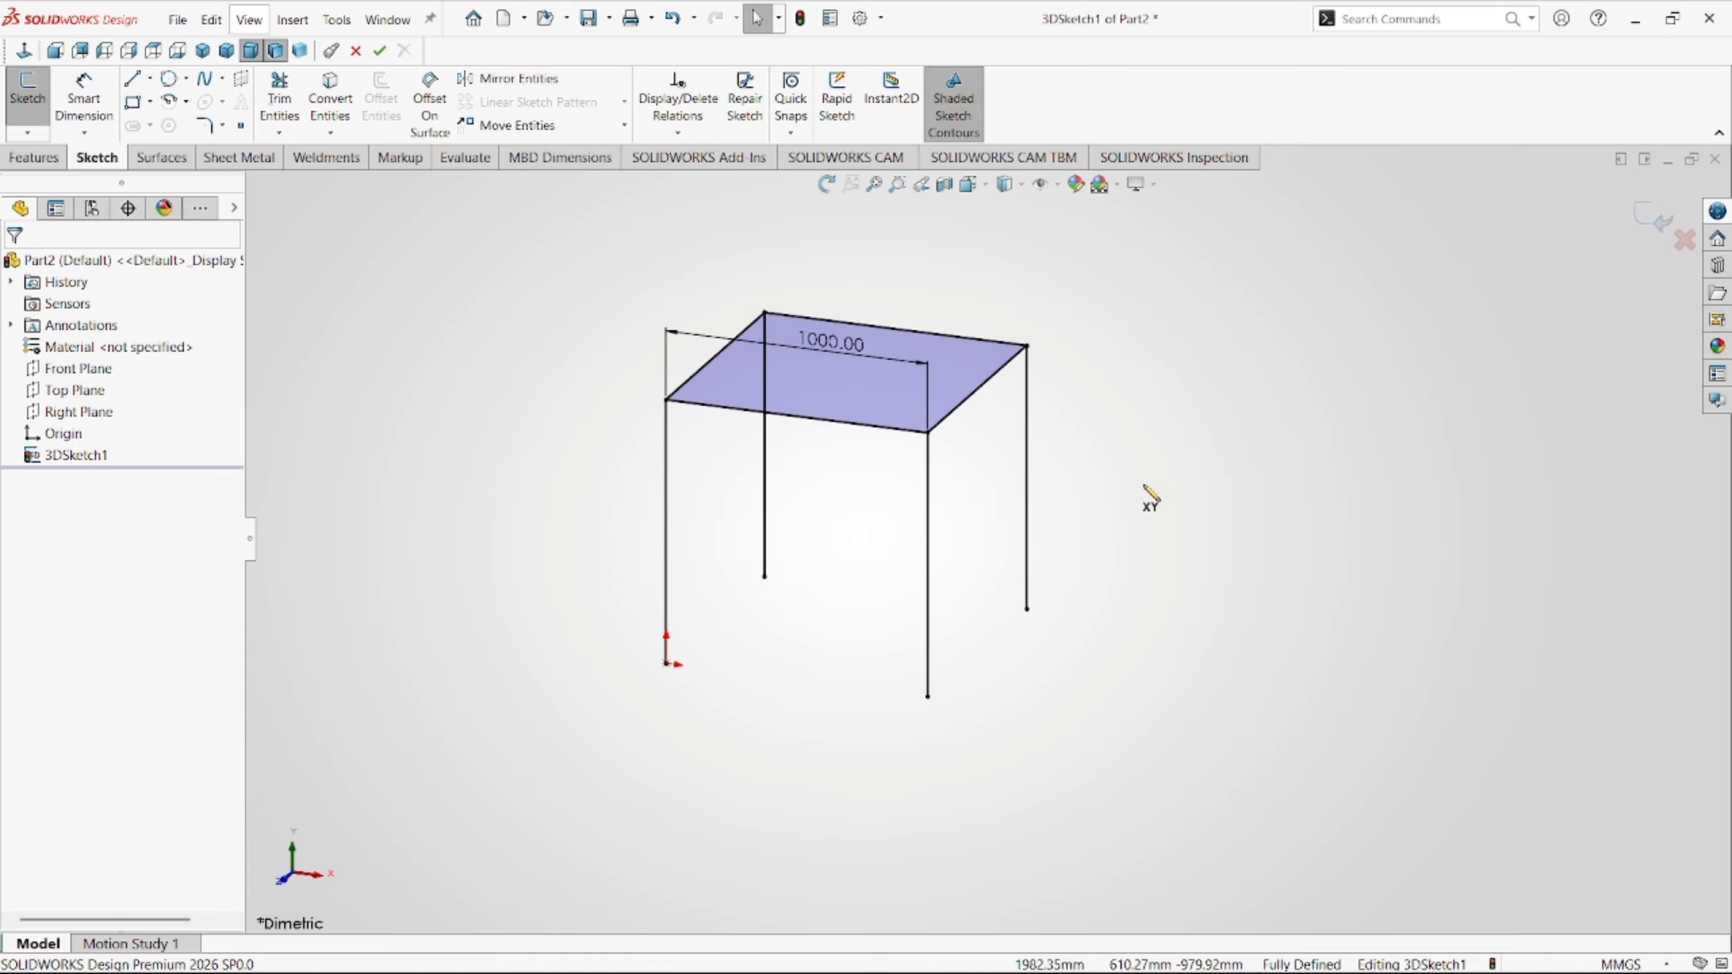
# Try to sketch a line about 529 mm long at 45° across the tabletop, starting from the front edge's midpoint.
pyautogui.press('l')
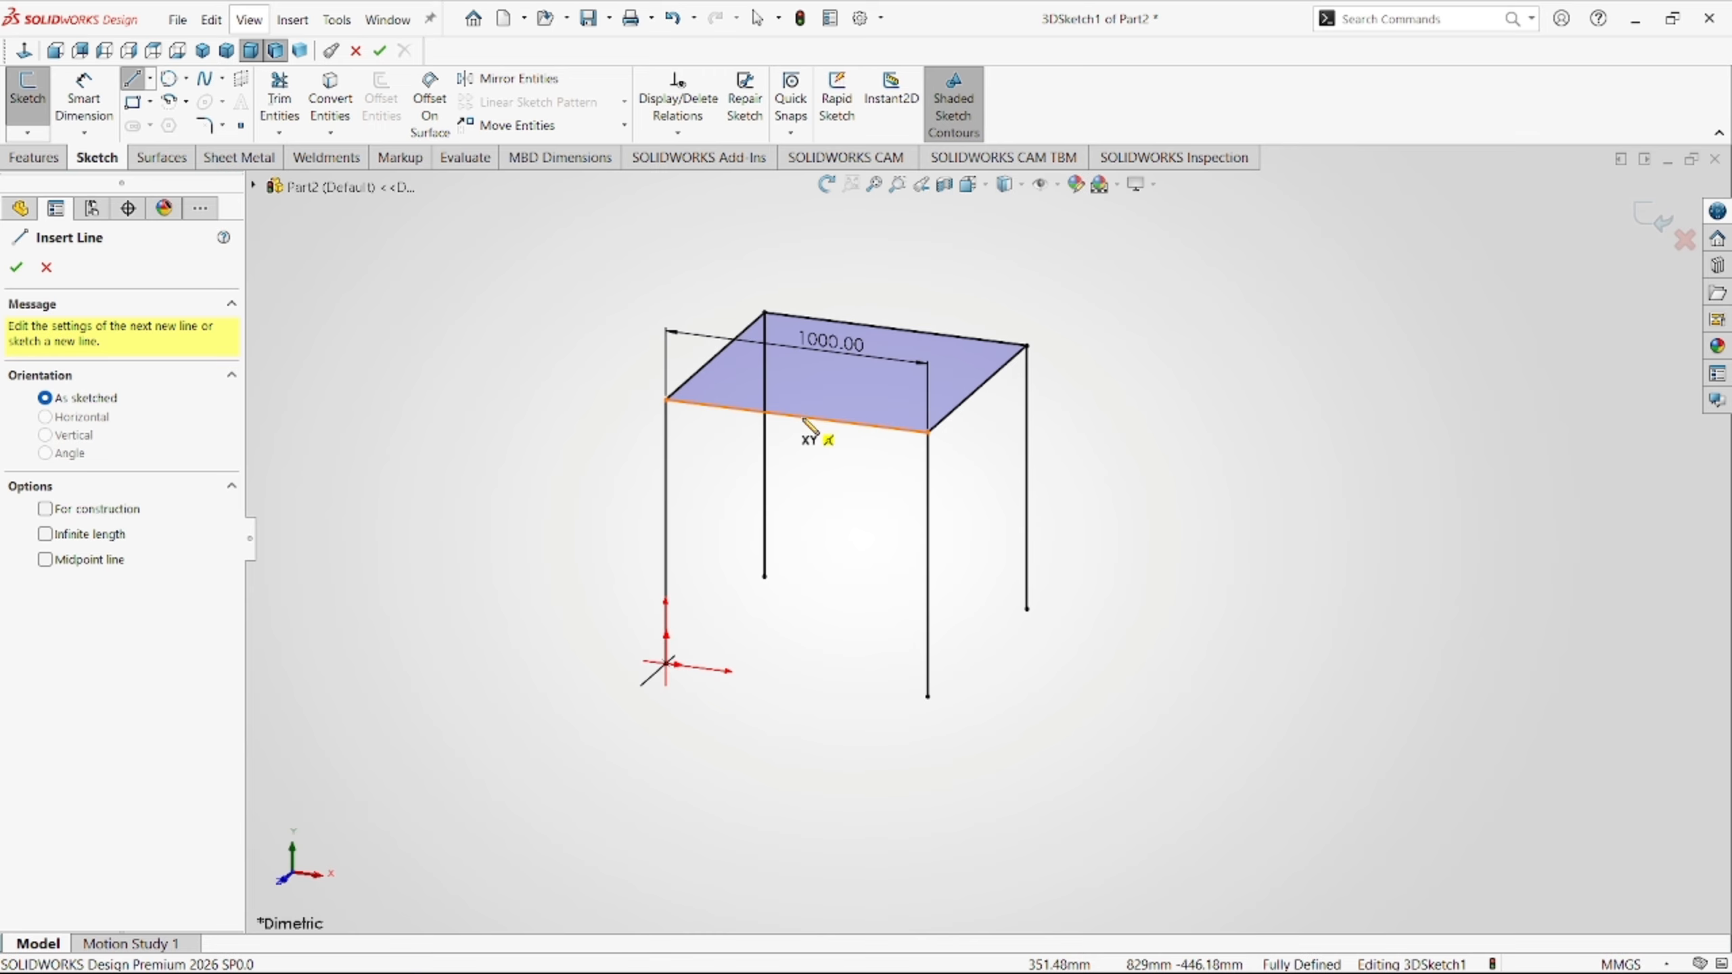
pyautogui.click(795, 414)
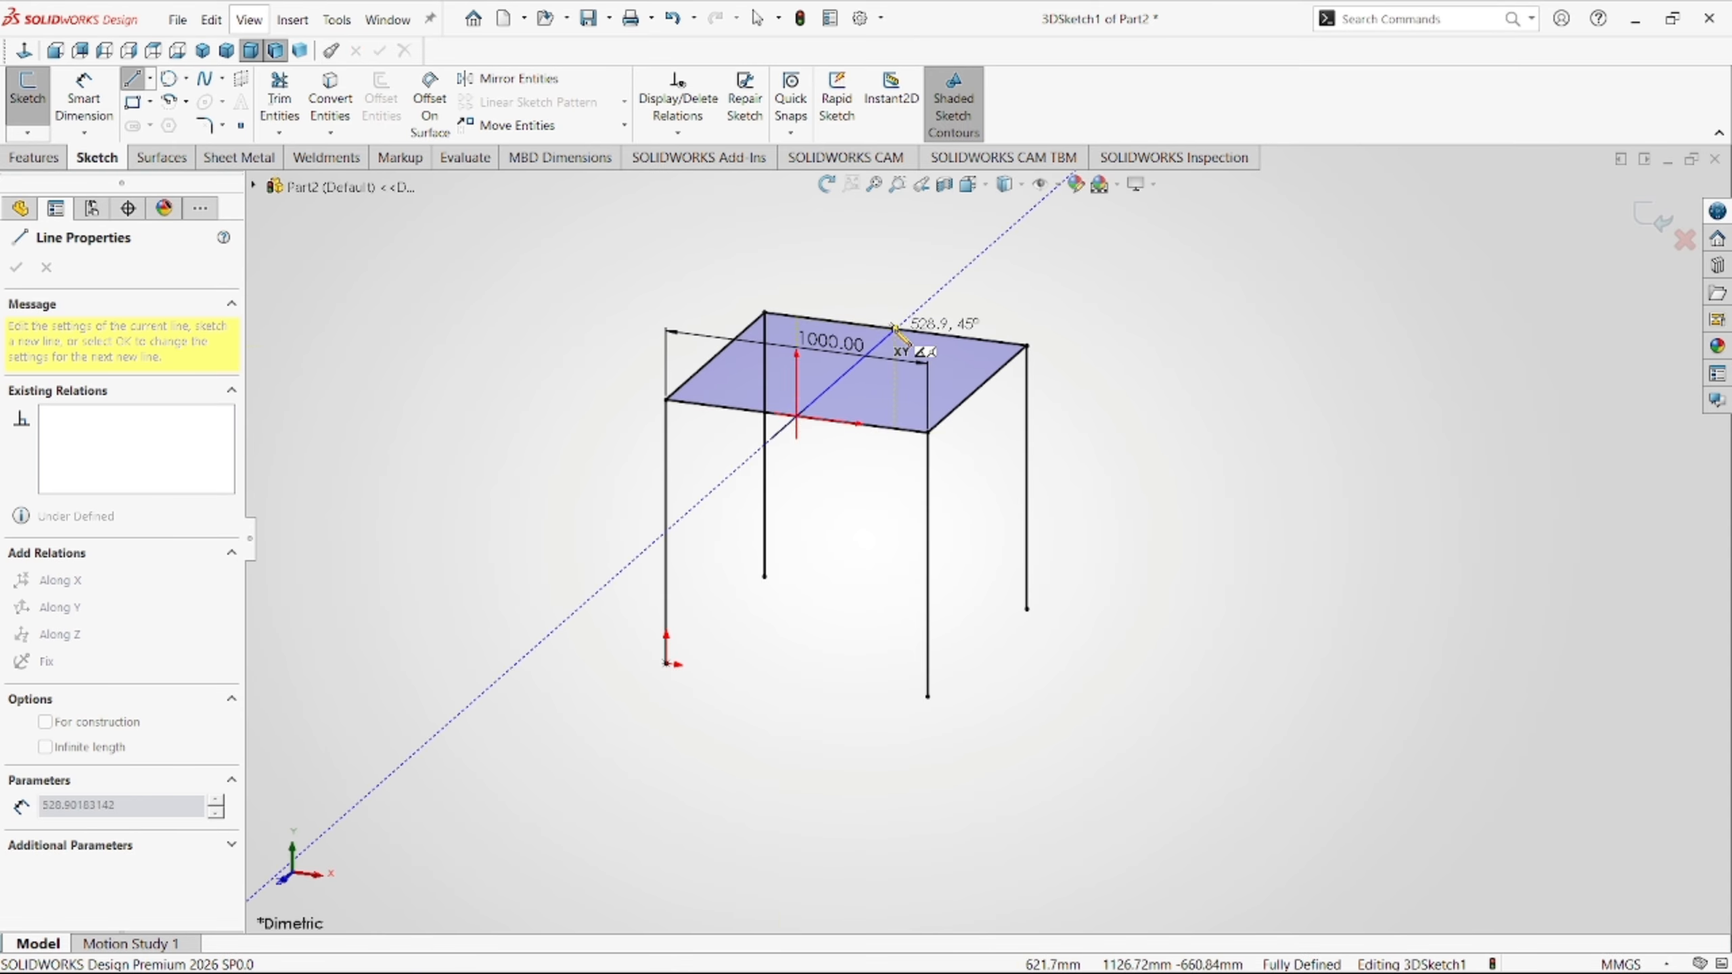
pyautogui.click(895, 327)
pyautogui.press('Escape')
pyautogui.scroll(2, 969, 481)
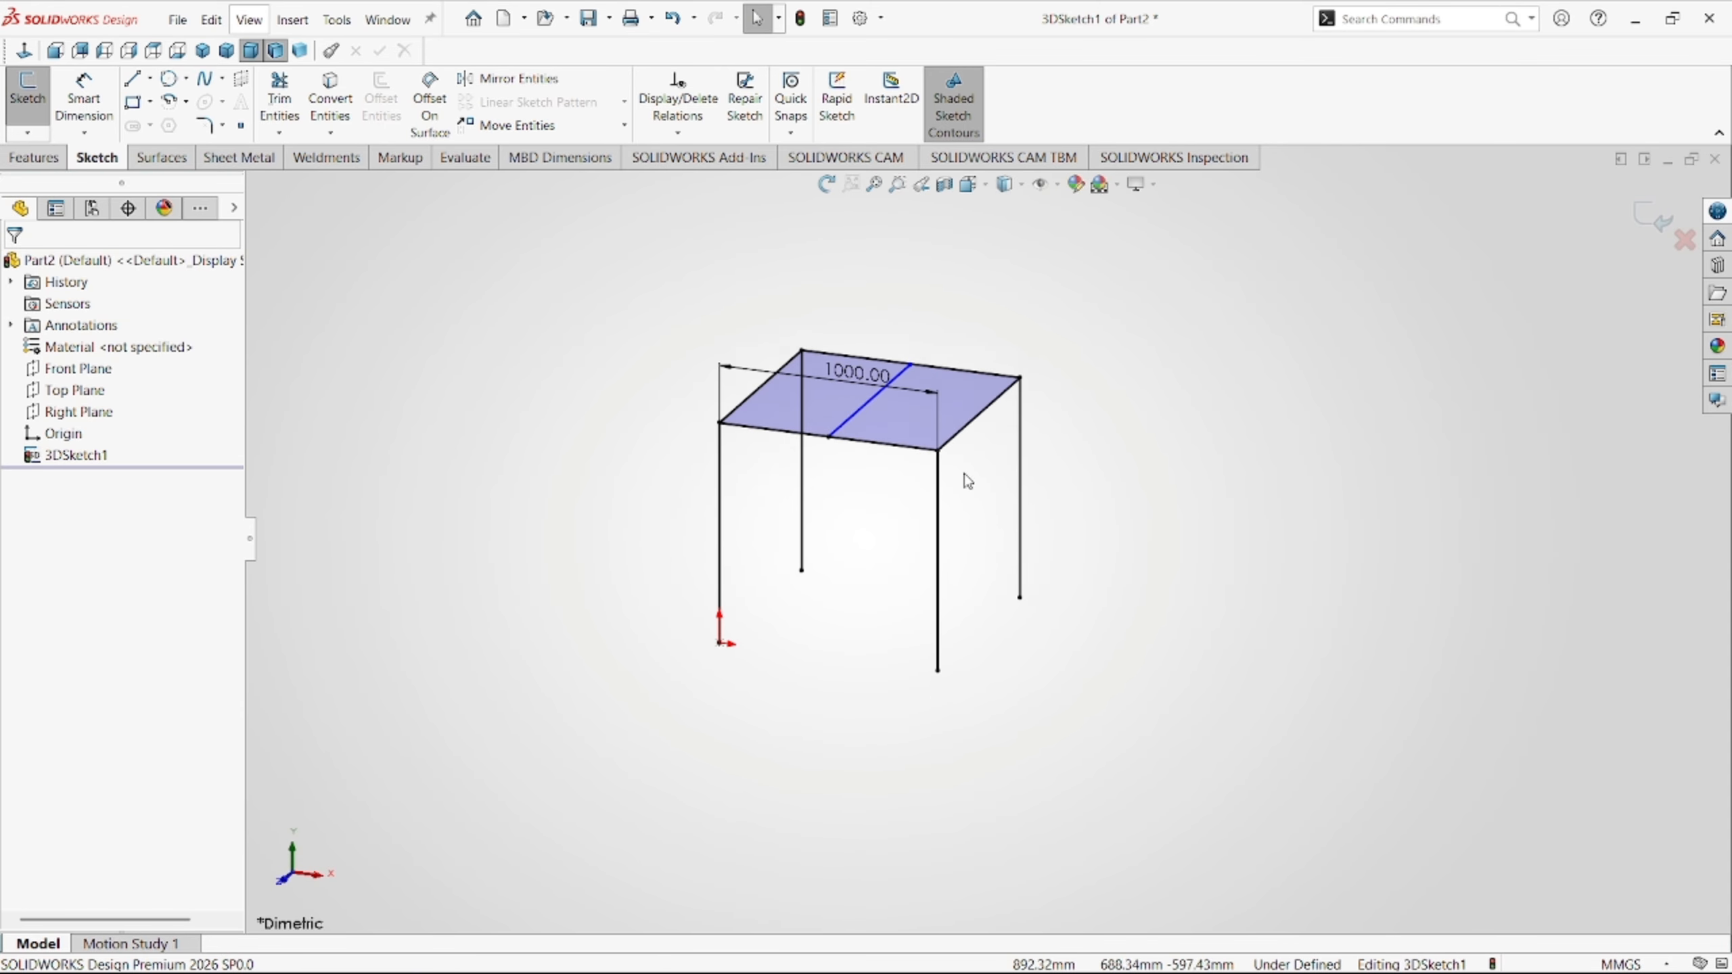
pyautogui.scroll(-3, 968, 481)
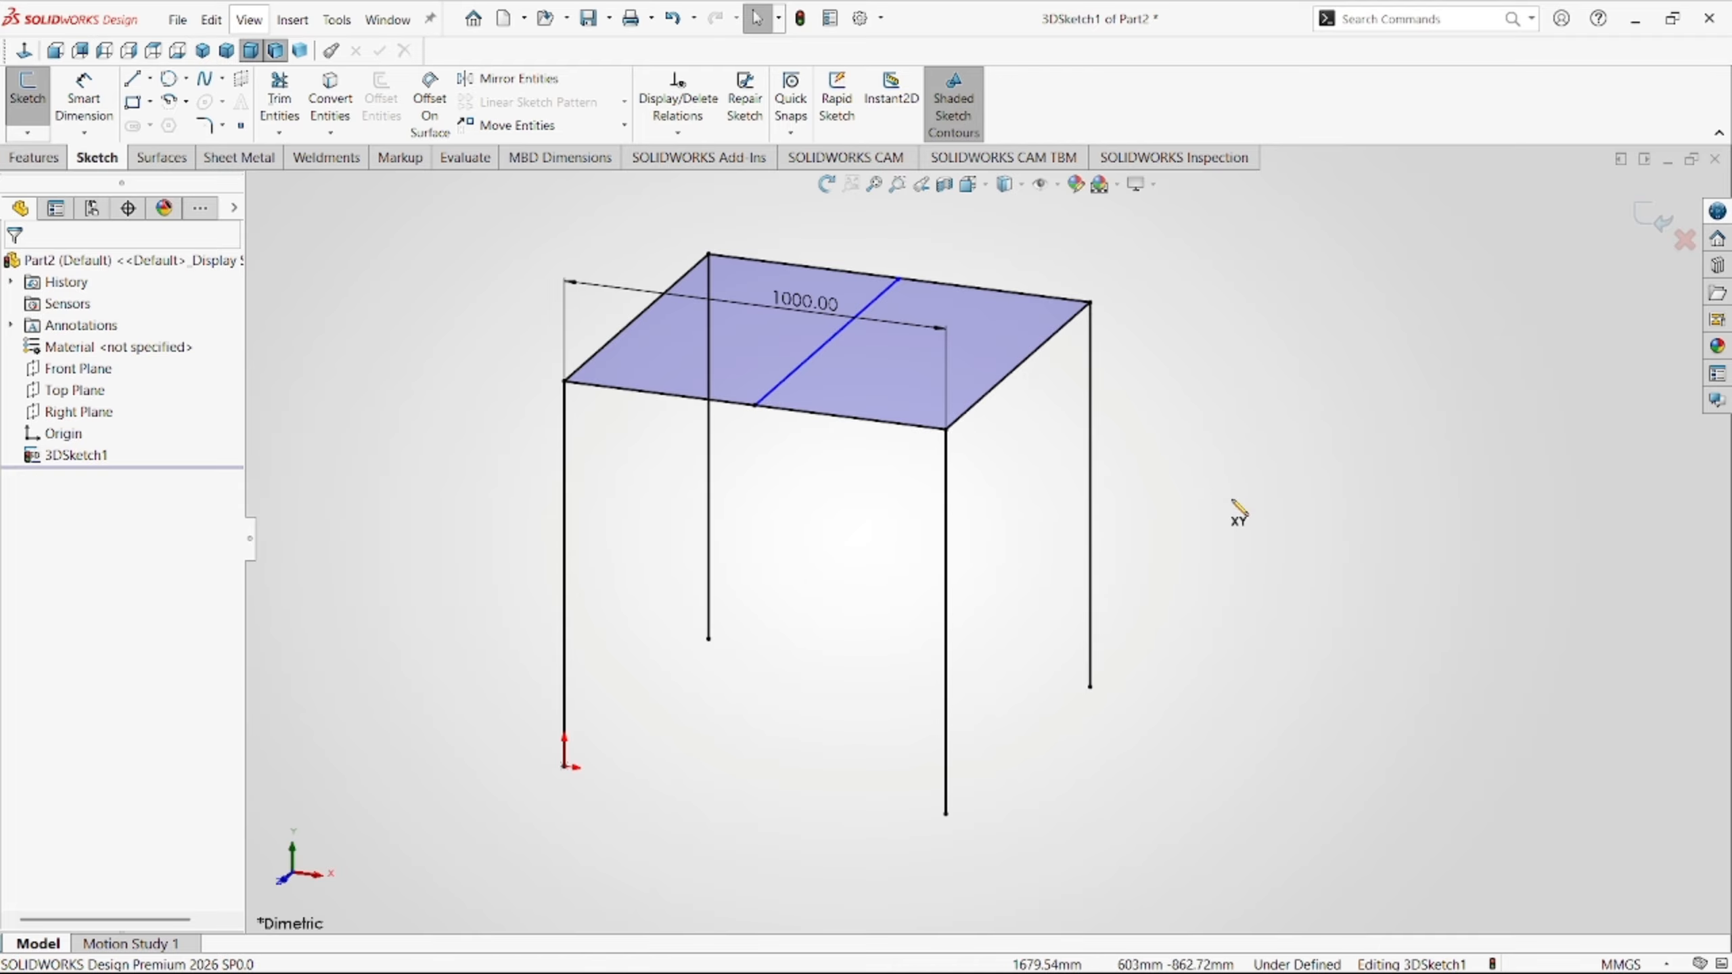
# Sketch two connected brace lines at the front-right corner, from the front top edge to the leg and up to the side top edge.
pyautogui.press('l')
pyautogui.scroll(-2, 915, 444)
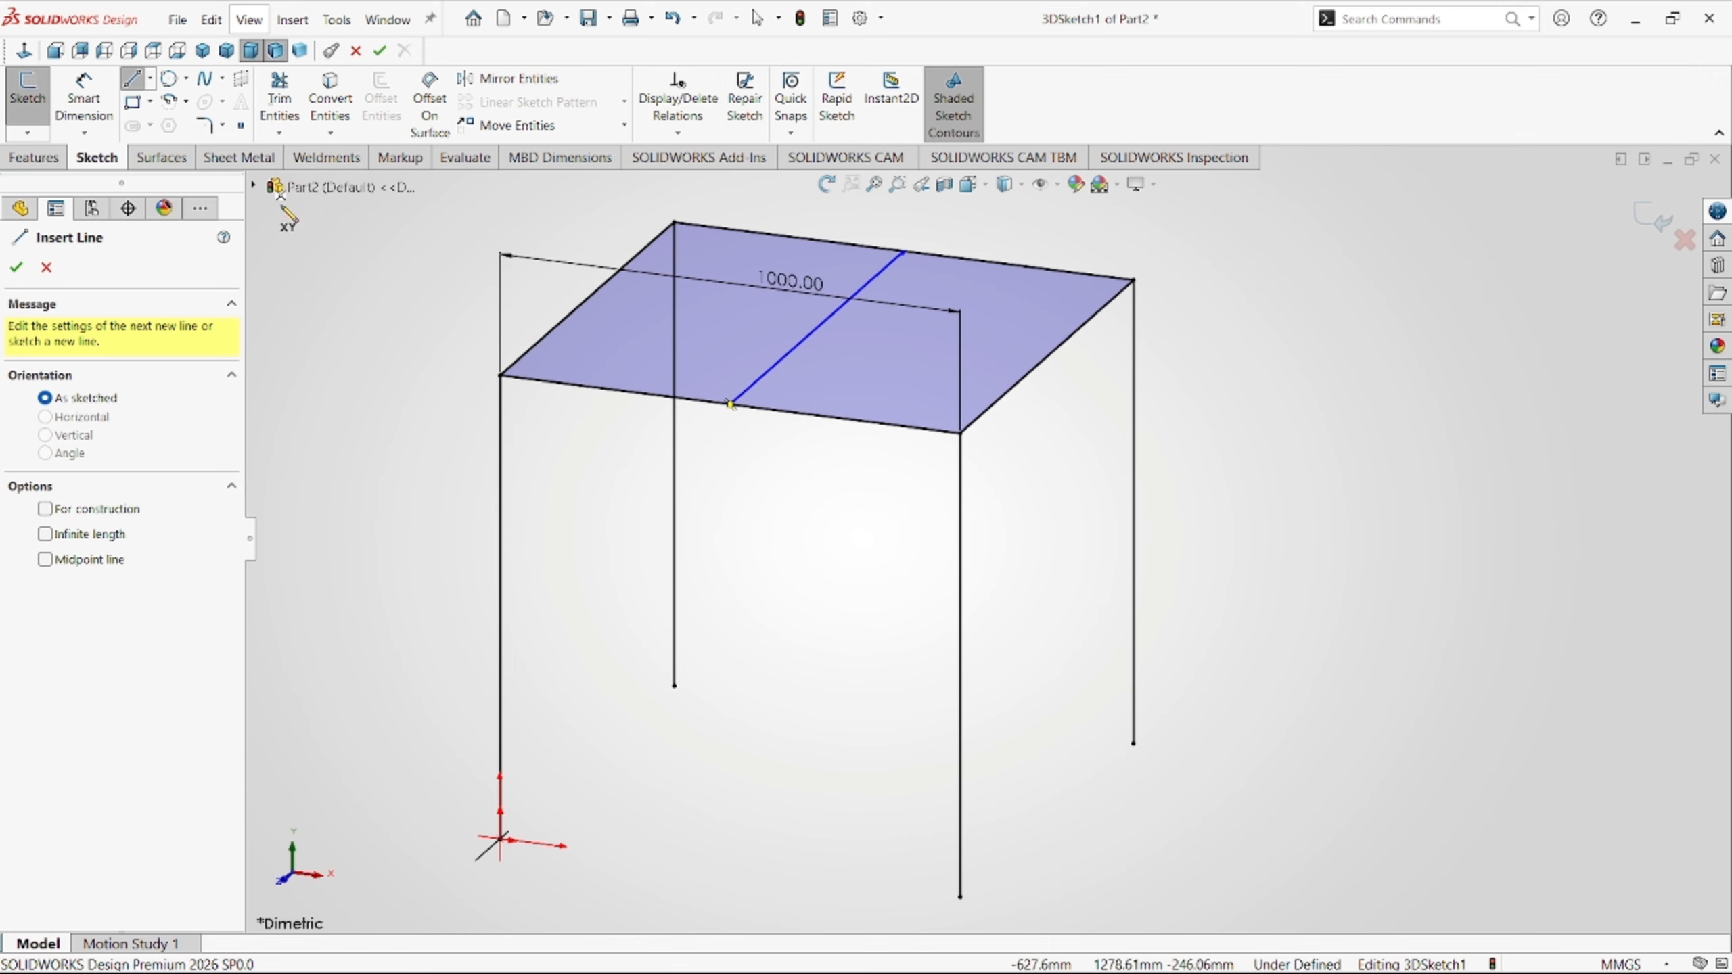
pyautogui.click(831, 416)
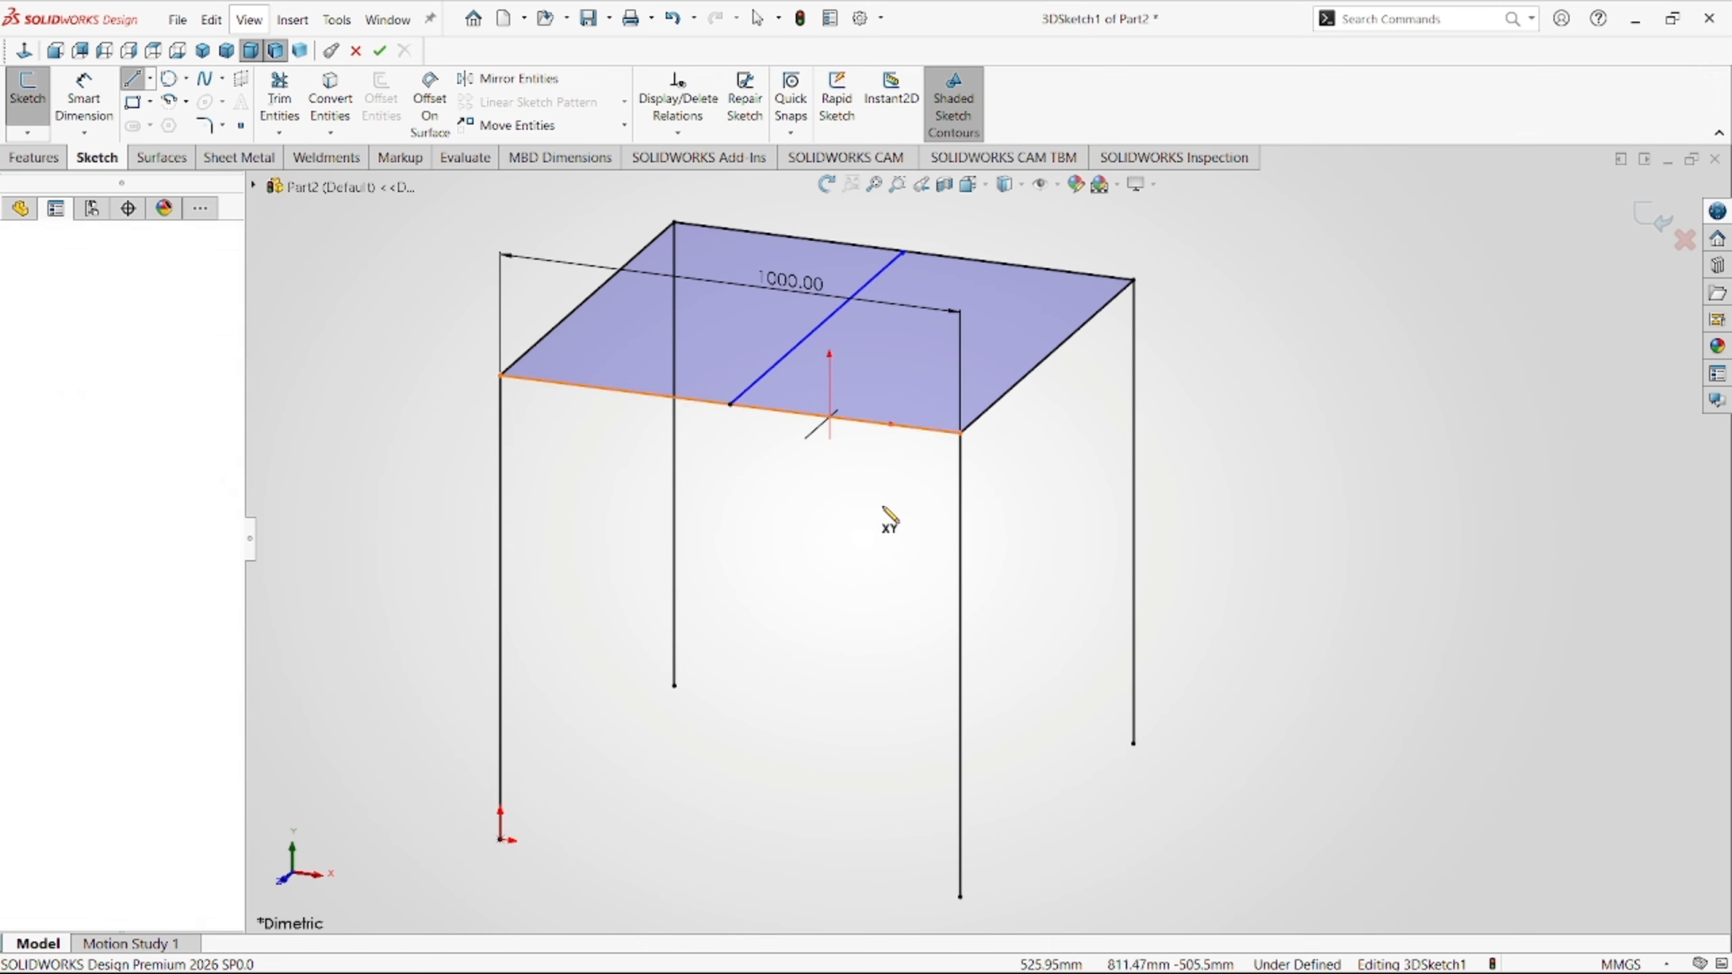
pyautogui.click(961, 534)
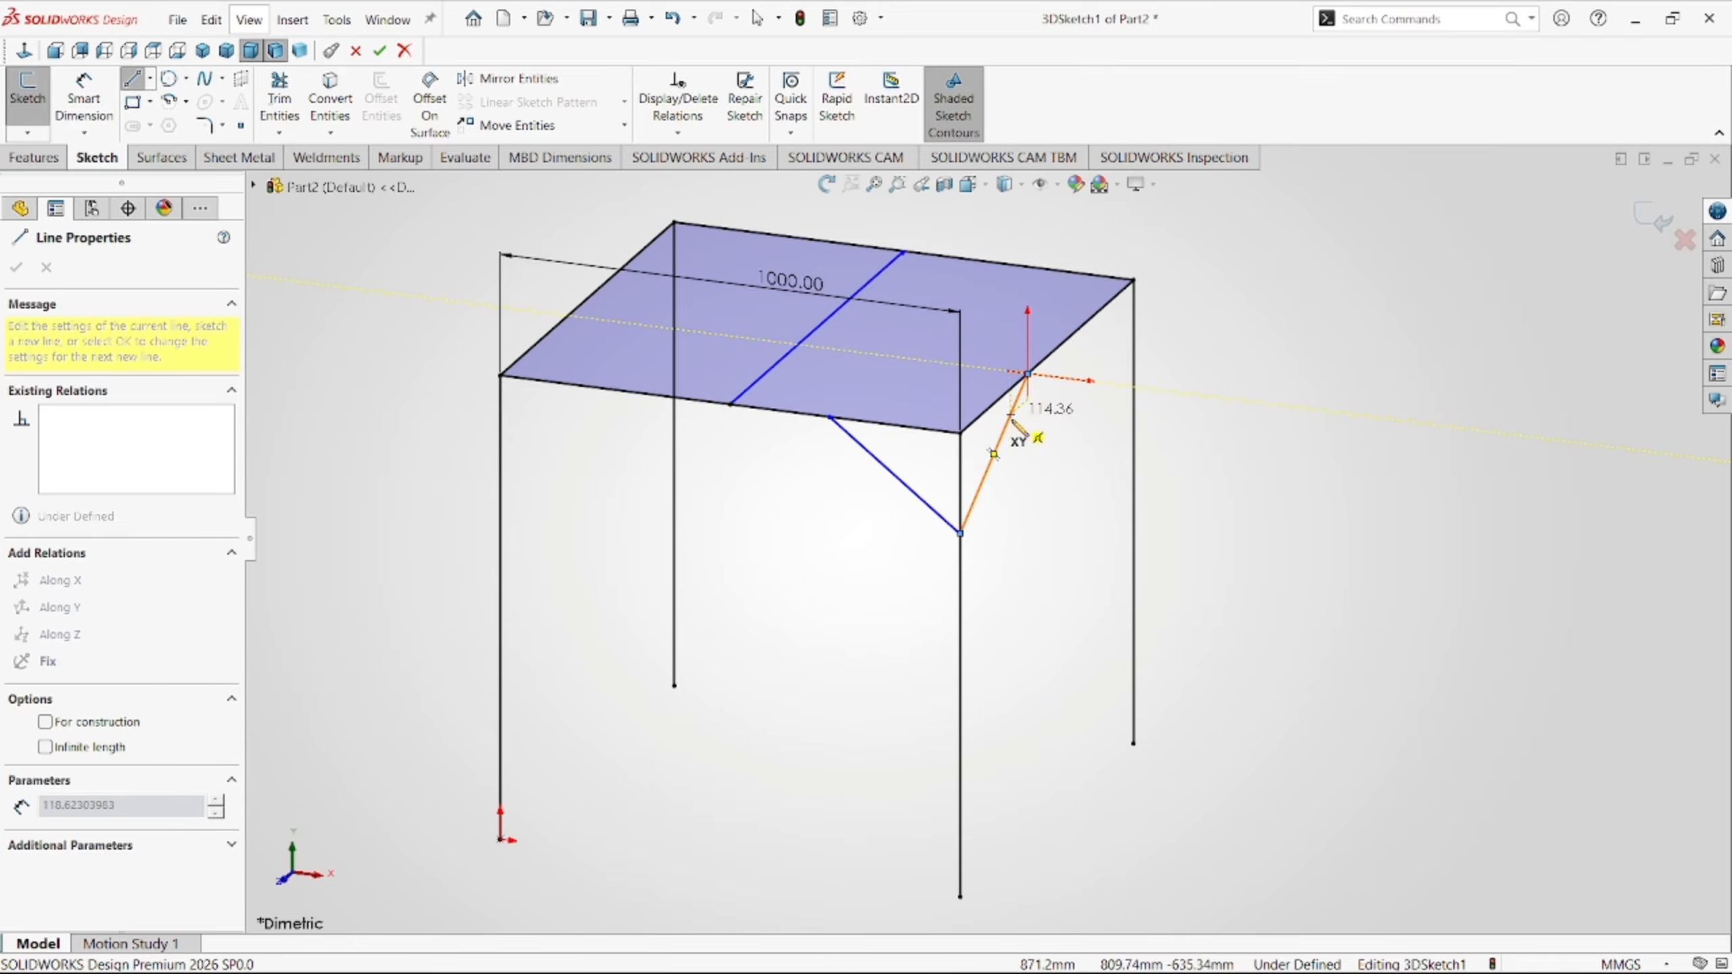
pyautogui.click(1028, 375)
pyautogui.press('Escape')
# Make the two brace lines at the front-right corner equal in length.
pyautogui.click(962, 474)
pyautogui.keyDown('ctrl'); pyautogui.click(907, 485); pyautogui.keyUp('ctrl')
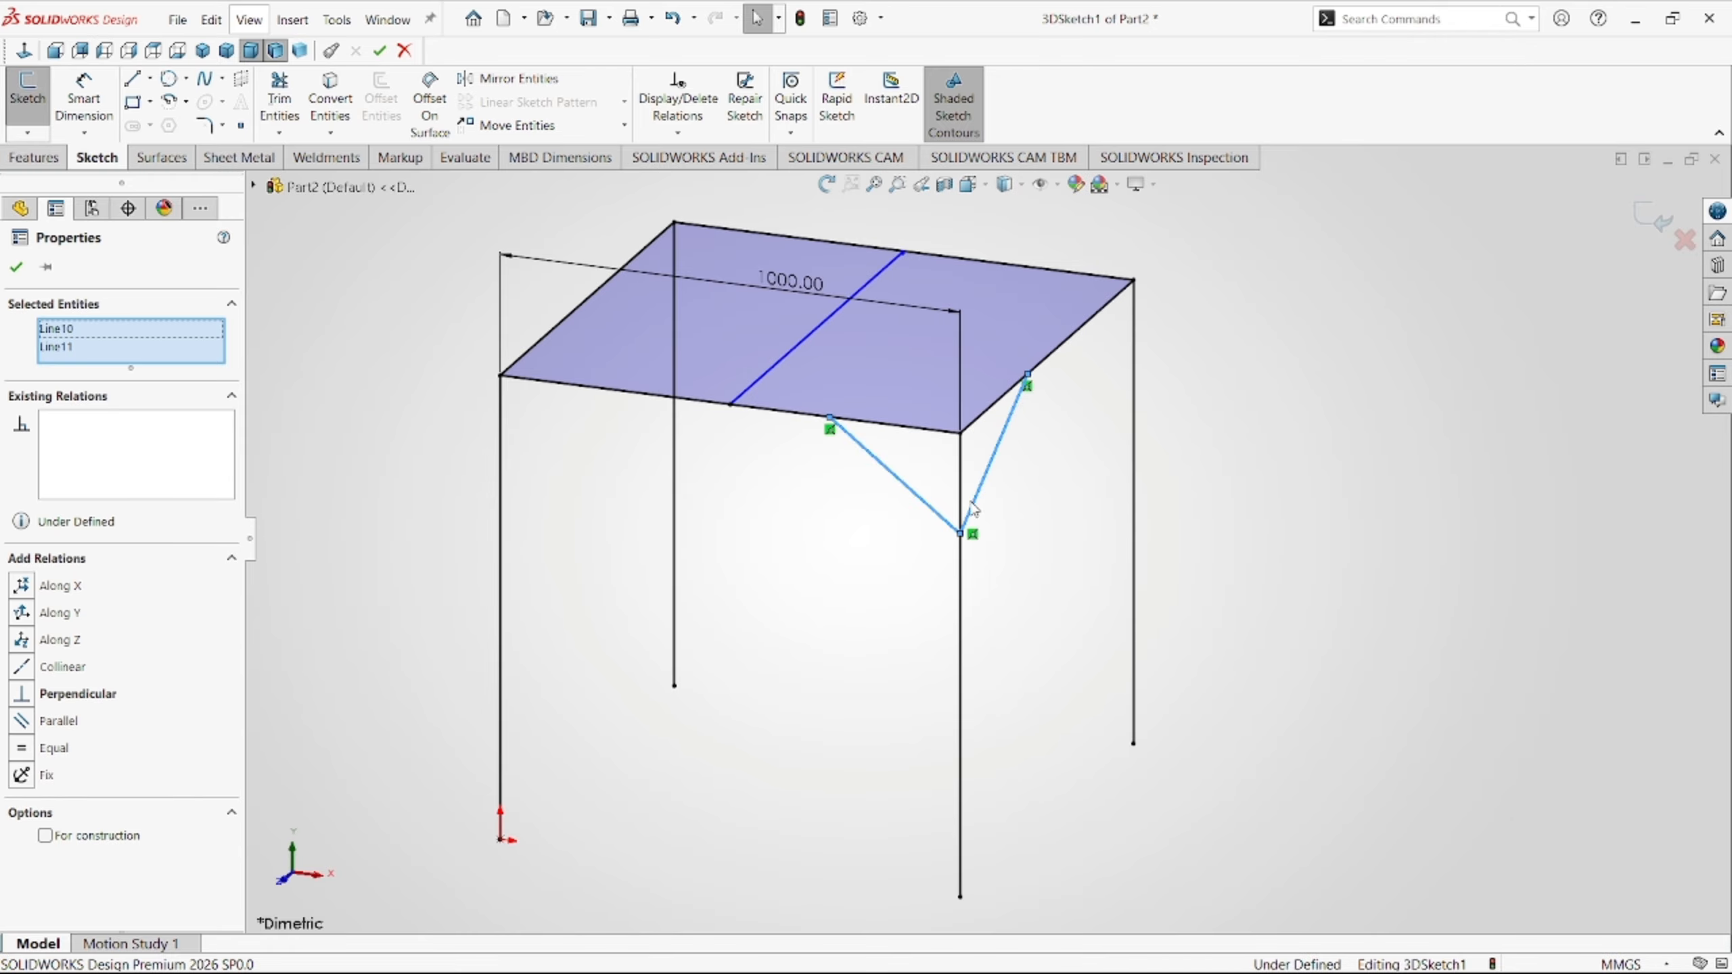
pyautogui.click(1130, 414)
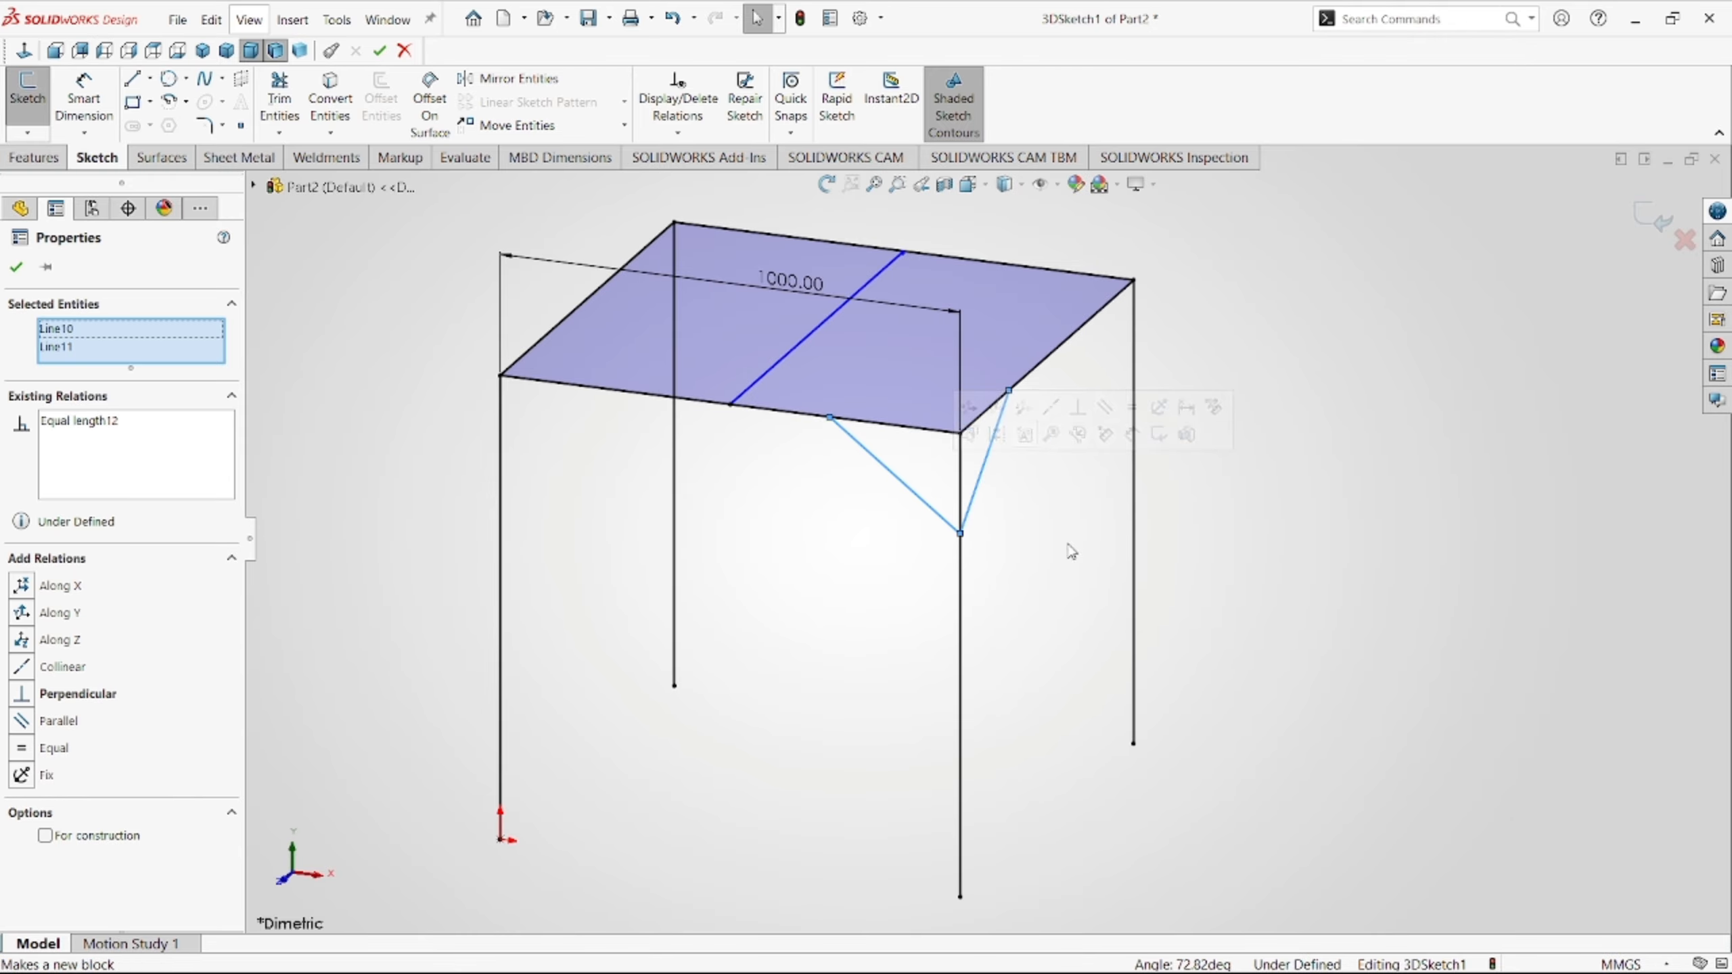
# Dimension the distance from the front-right tabletop corner to the brace end on the side edge as 250 mm.
pyautogui.moveTo(1071, 546); pyautogui.dragTo(1021, 469, button='right')
pyautogui.click(963, 431)
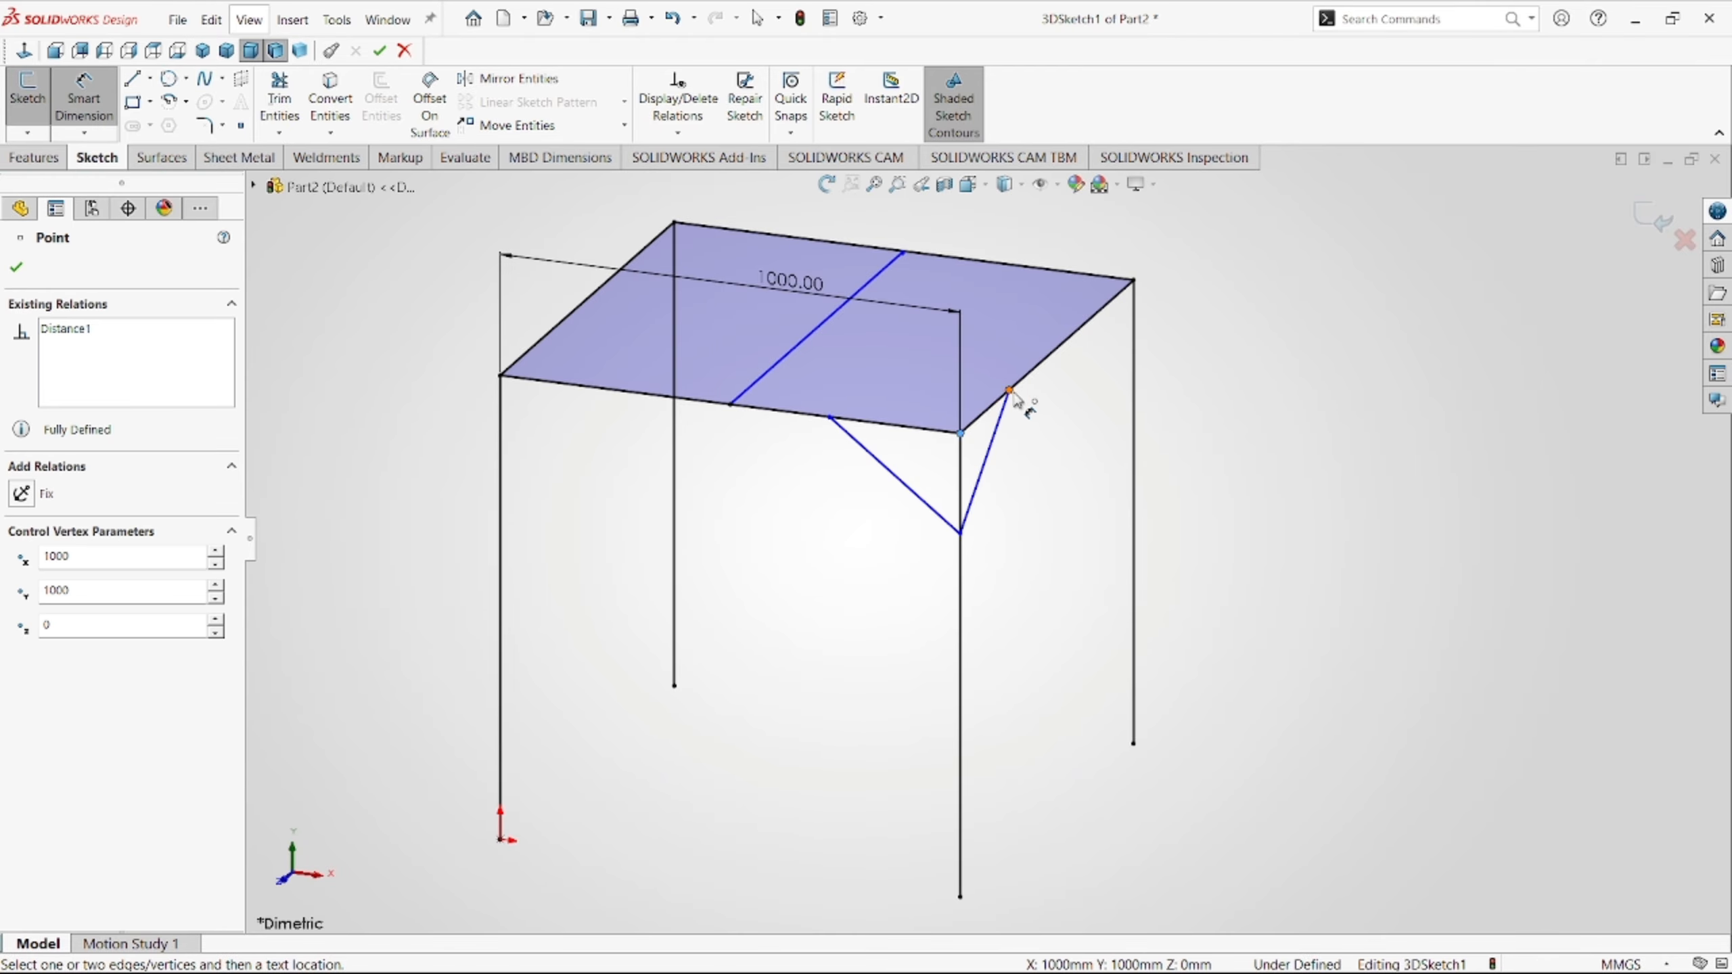
pyautogui.click(1007, 389)
pyautogui.click(989, 374)
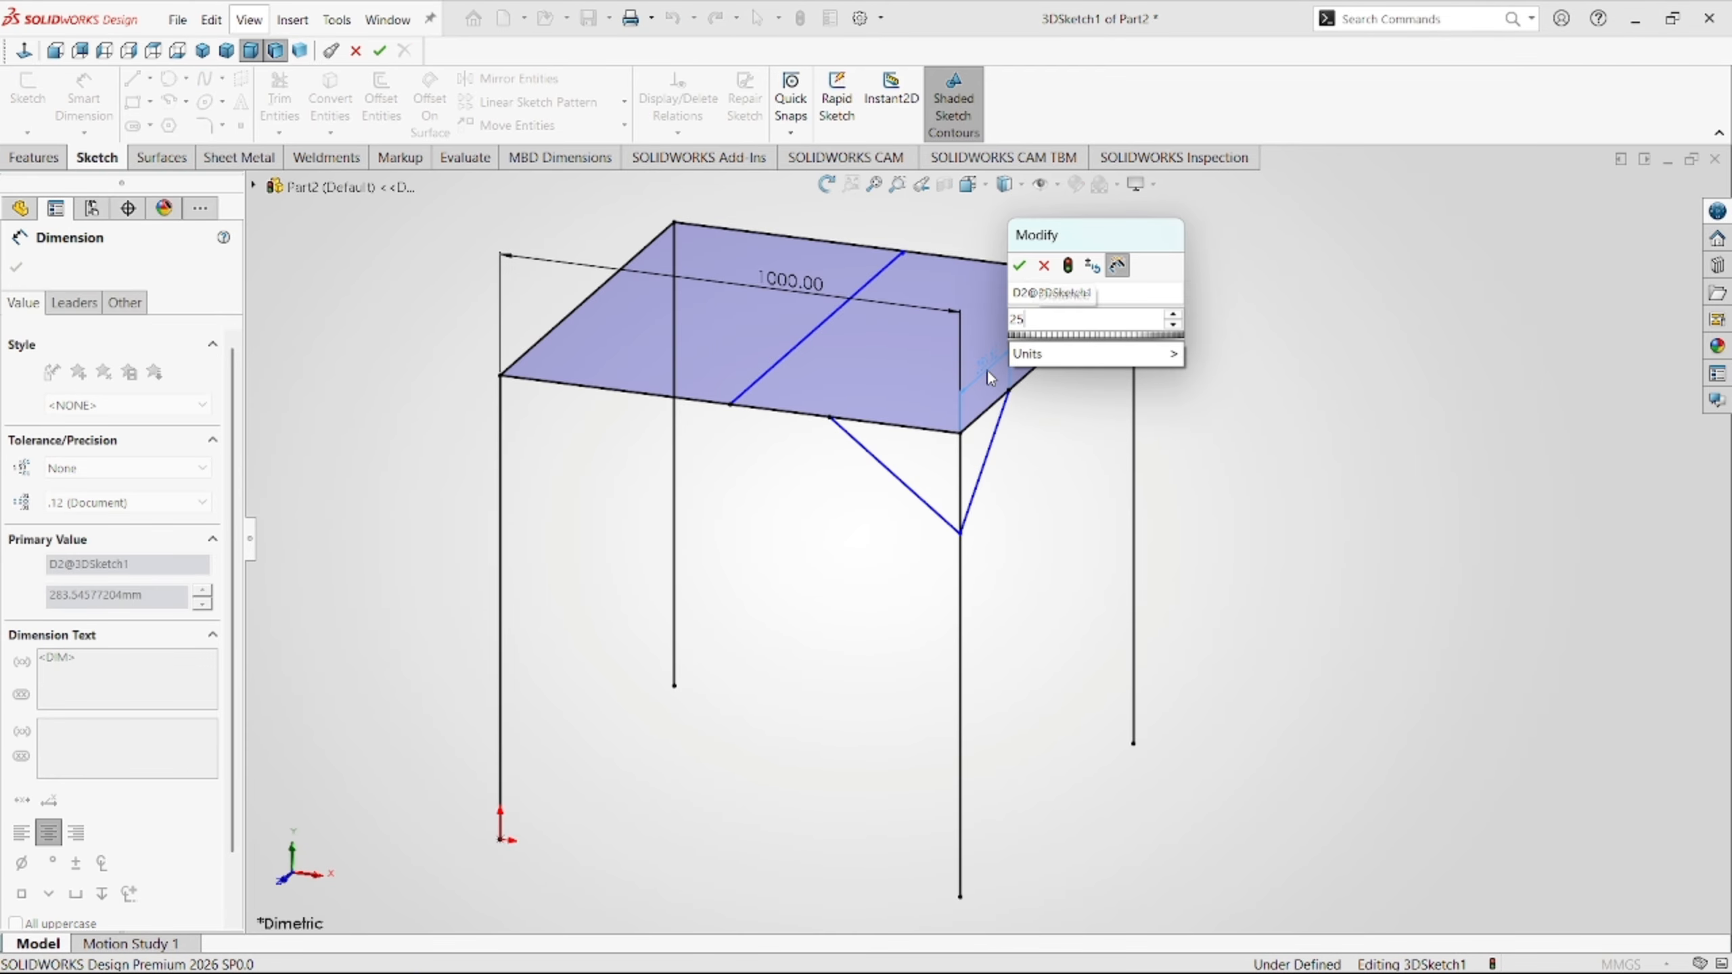
pyautogui.write('250')
pyautogui.press('Return')
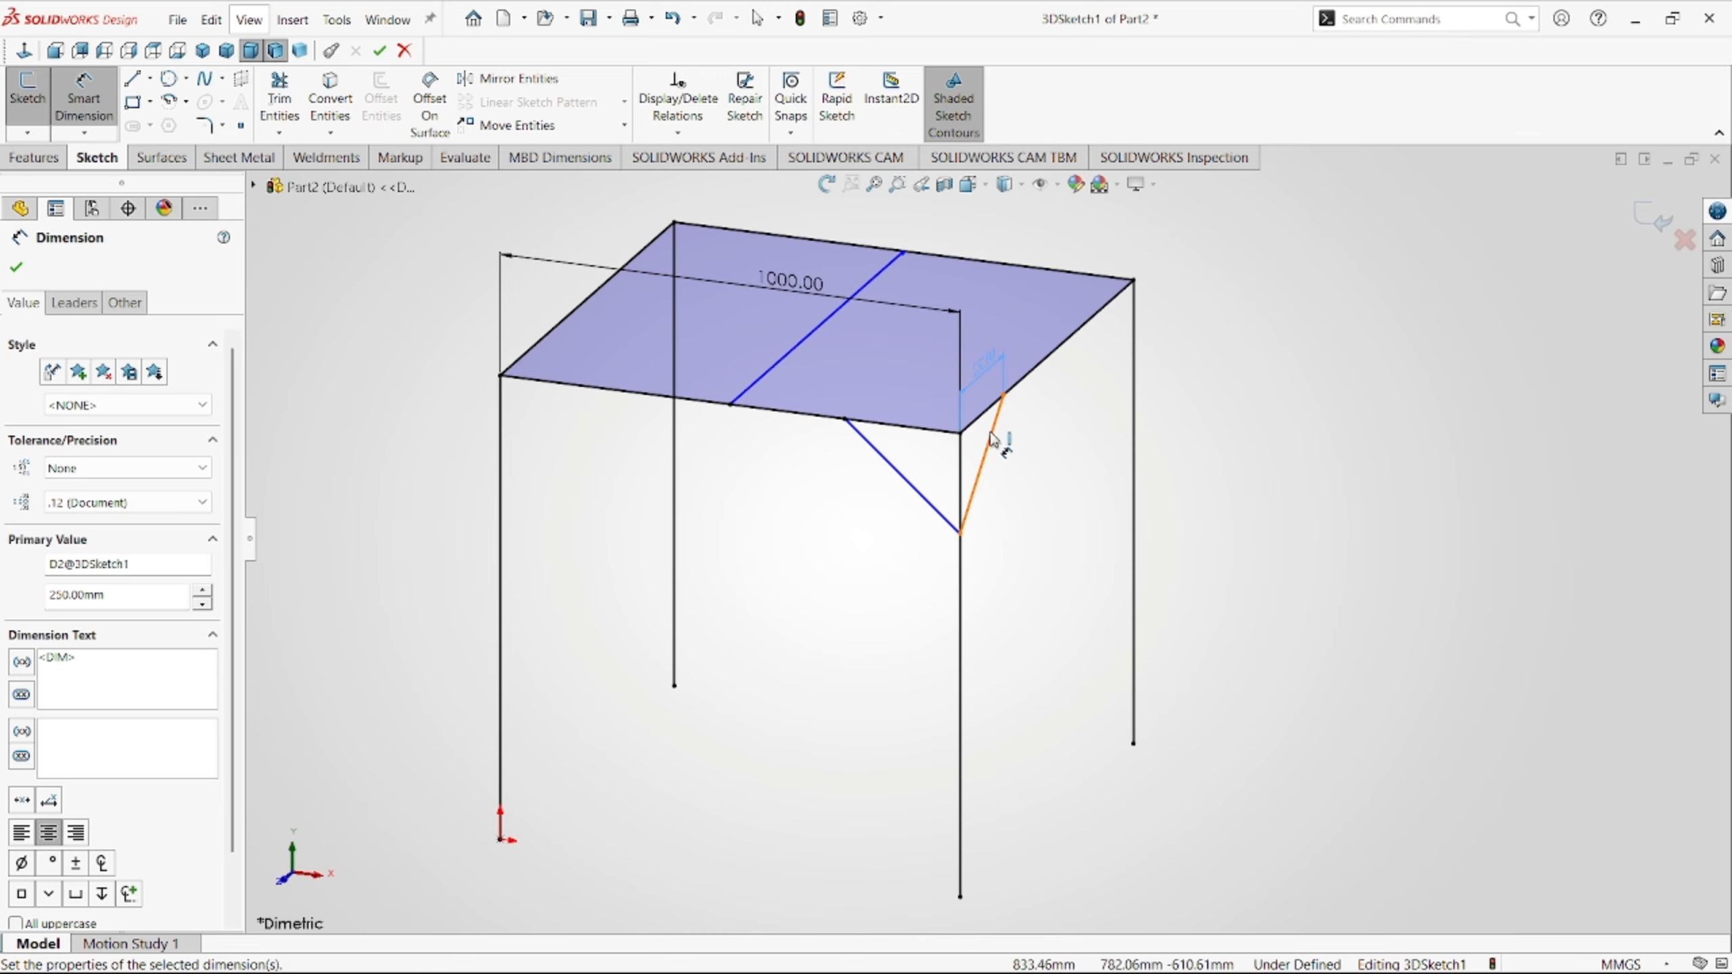
# Dimension the drop from the front-right tabletop corner to the braces' meeting point on the leg as 250 mm.
pyautogui.click(962, 433)
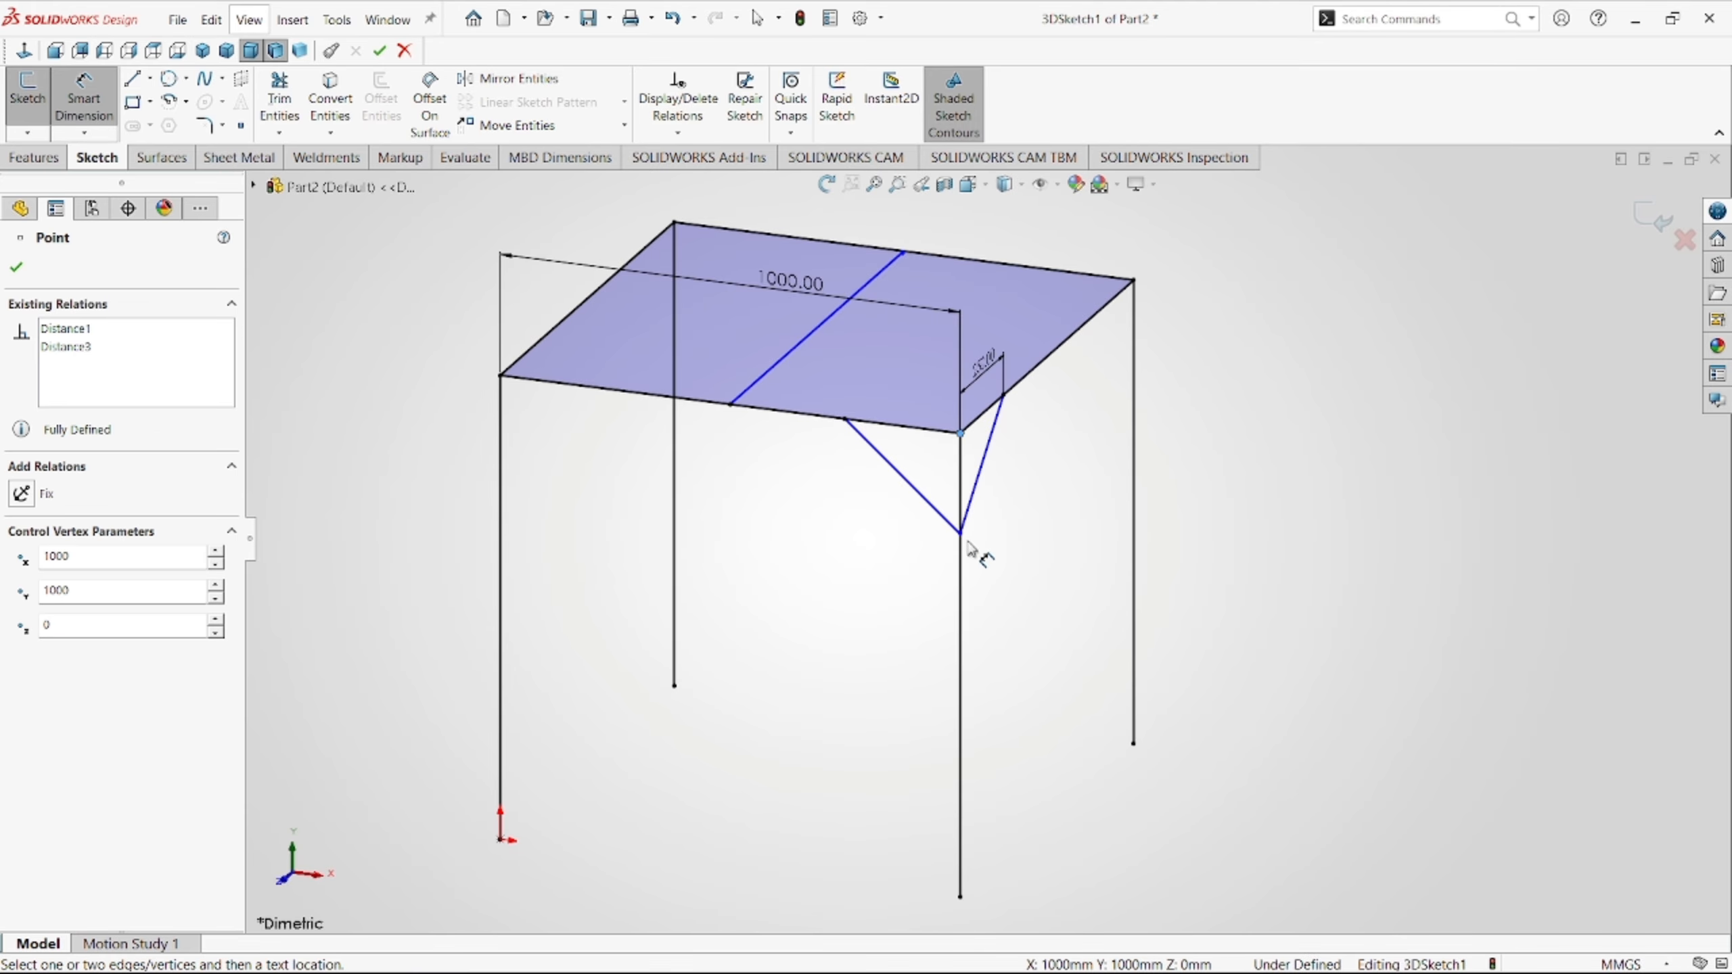
pyautogui.click(962, 534)
pyautogui.click(864, 500)
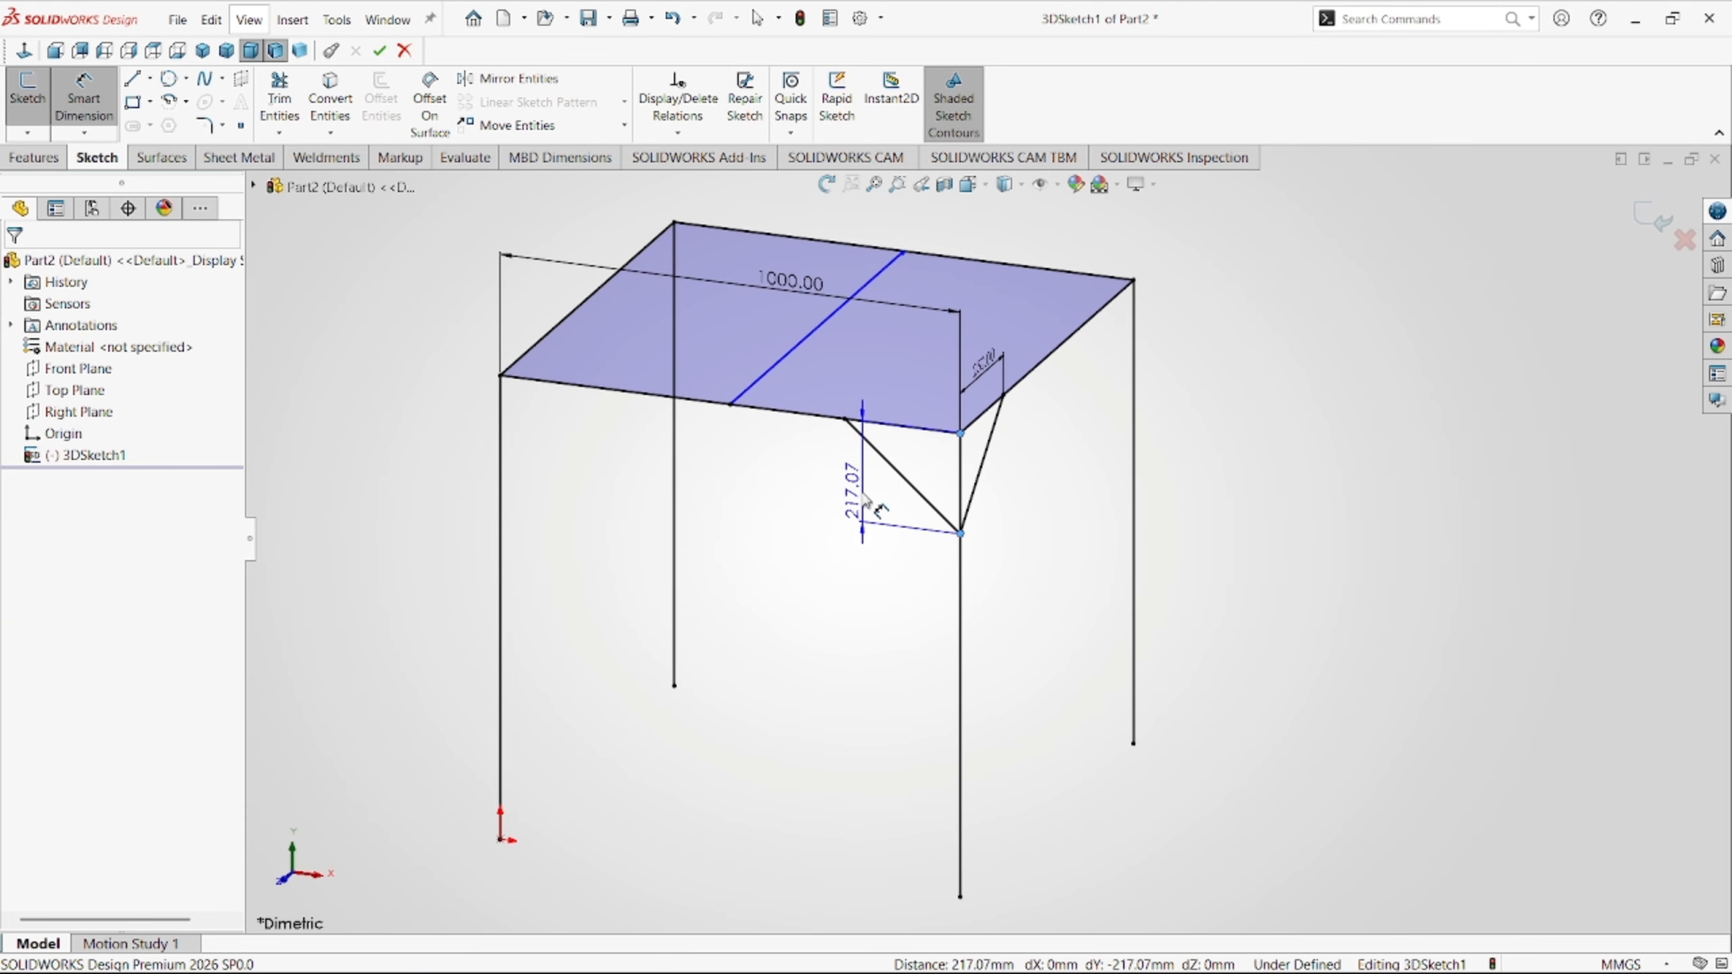
pyautogui.write('250')
pyautogui.press('Return')
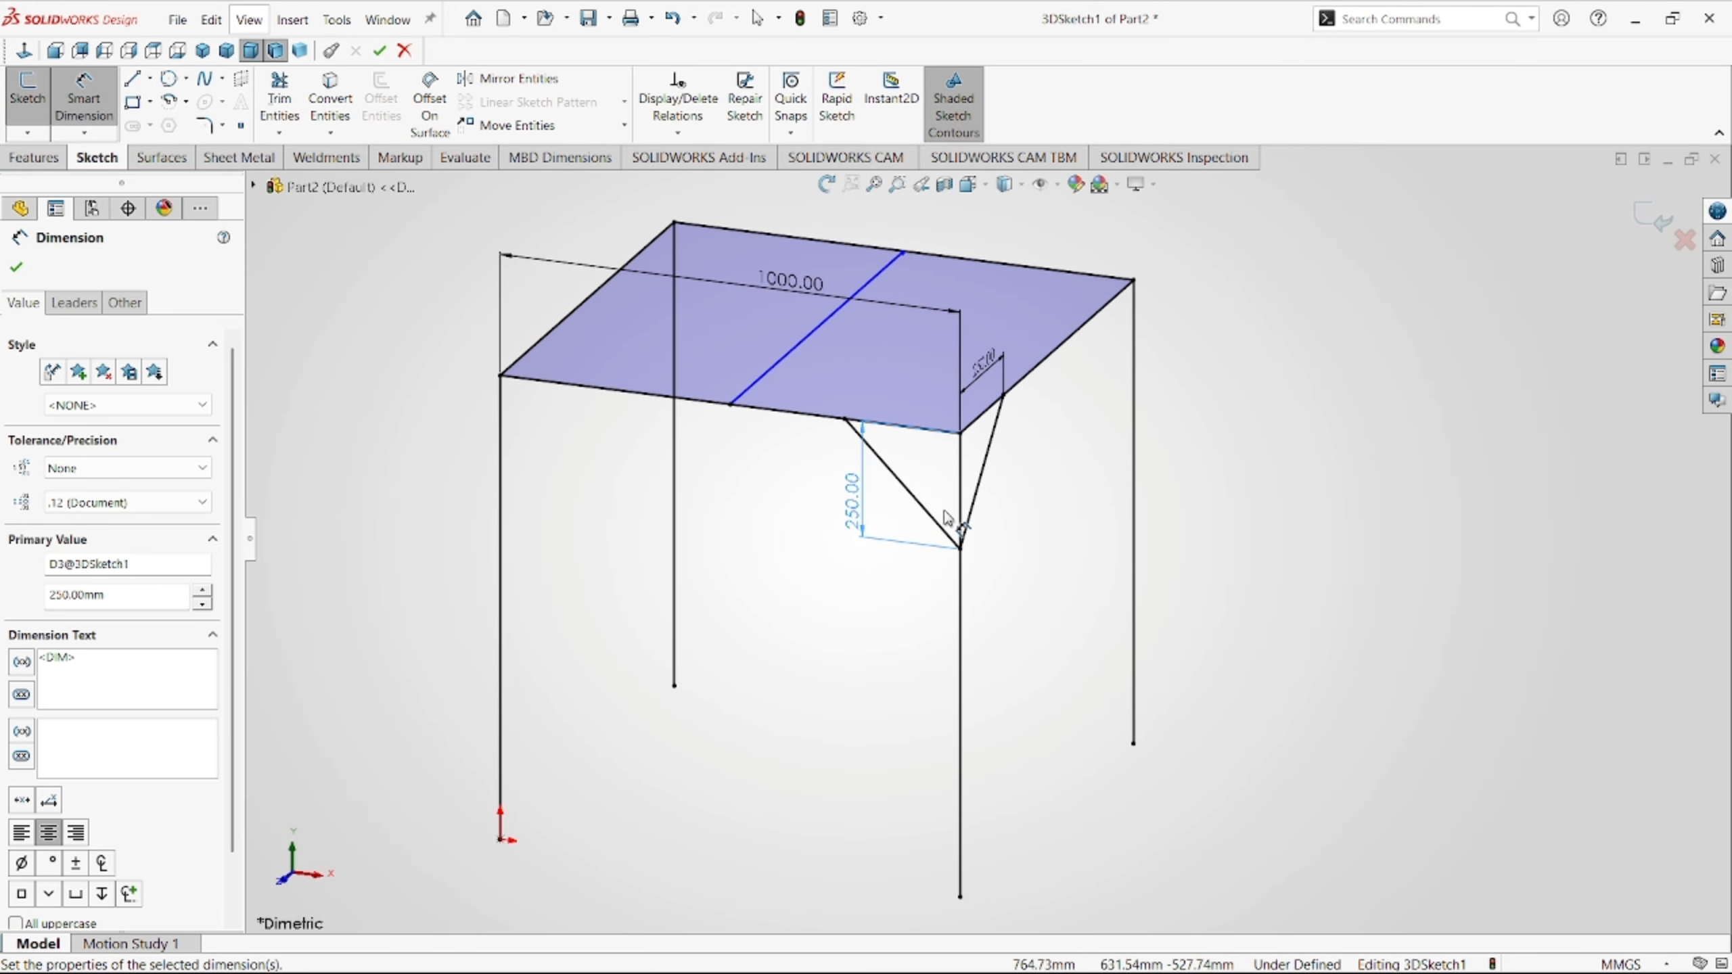
# Add a driven angle dimension between the front-edge brace and the front-right leg.
pyautogui.click(935, 518)
pyautogui.click(962, 501)
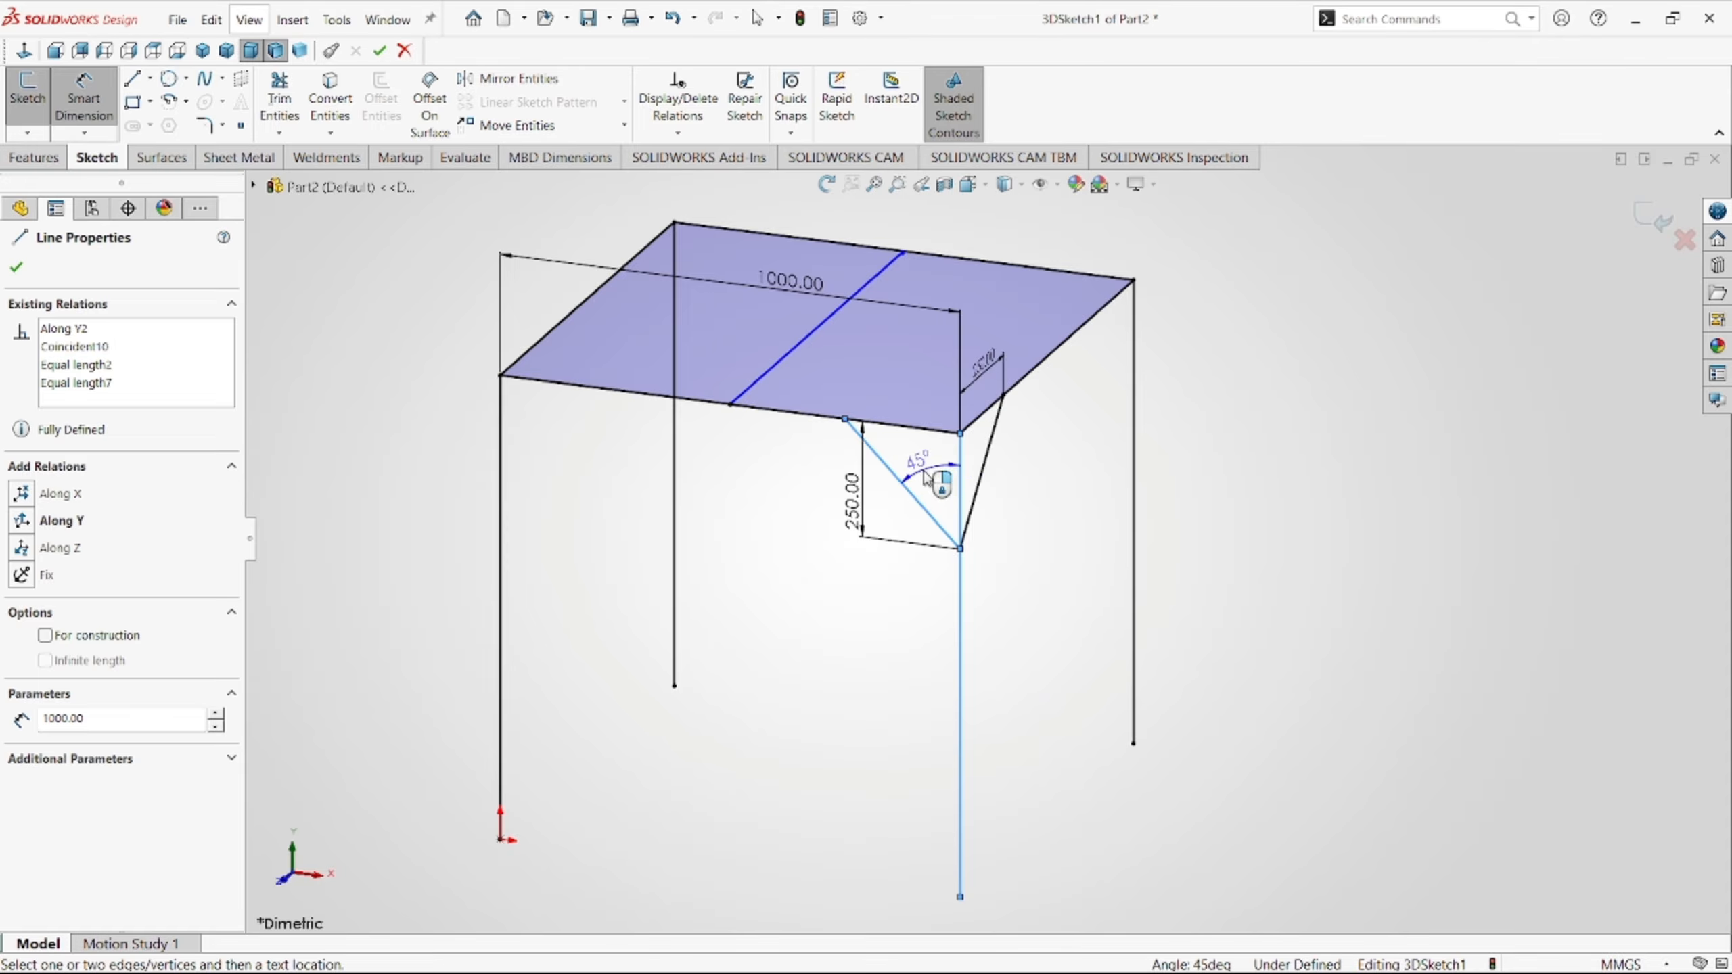
pyautogui.click(952, 496)
pyautogui.click(955, 358)
pyautogui.scroll(-5, 980, 491)
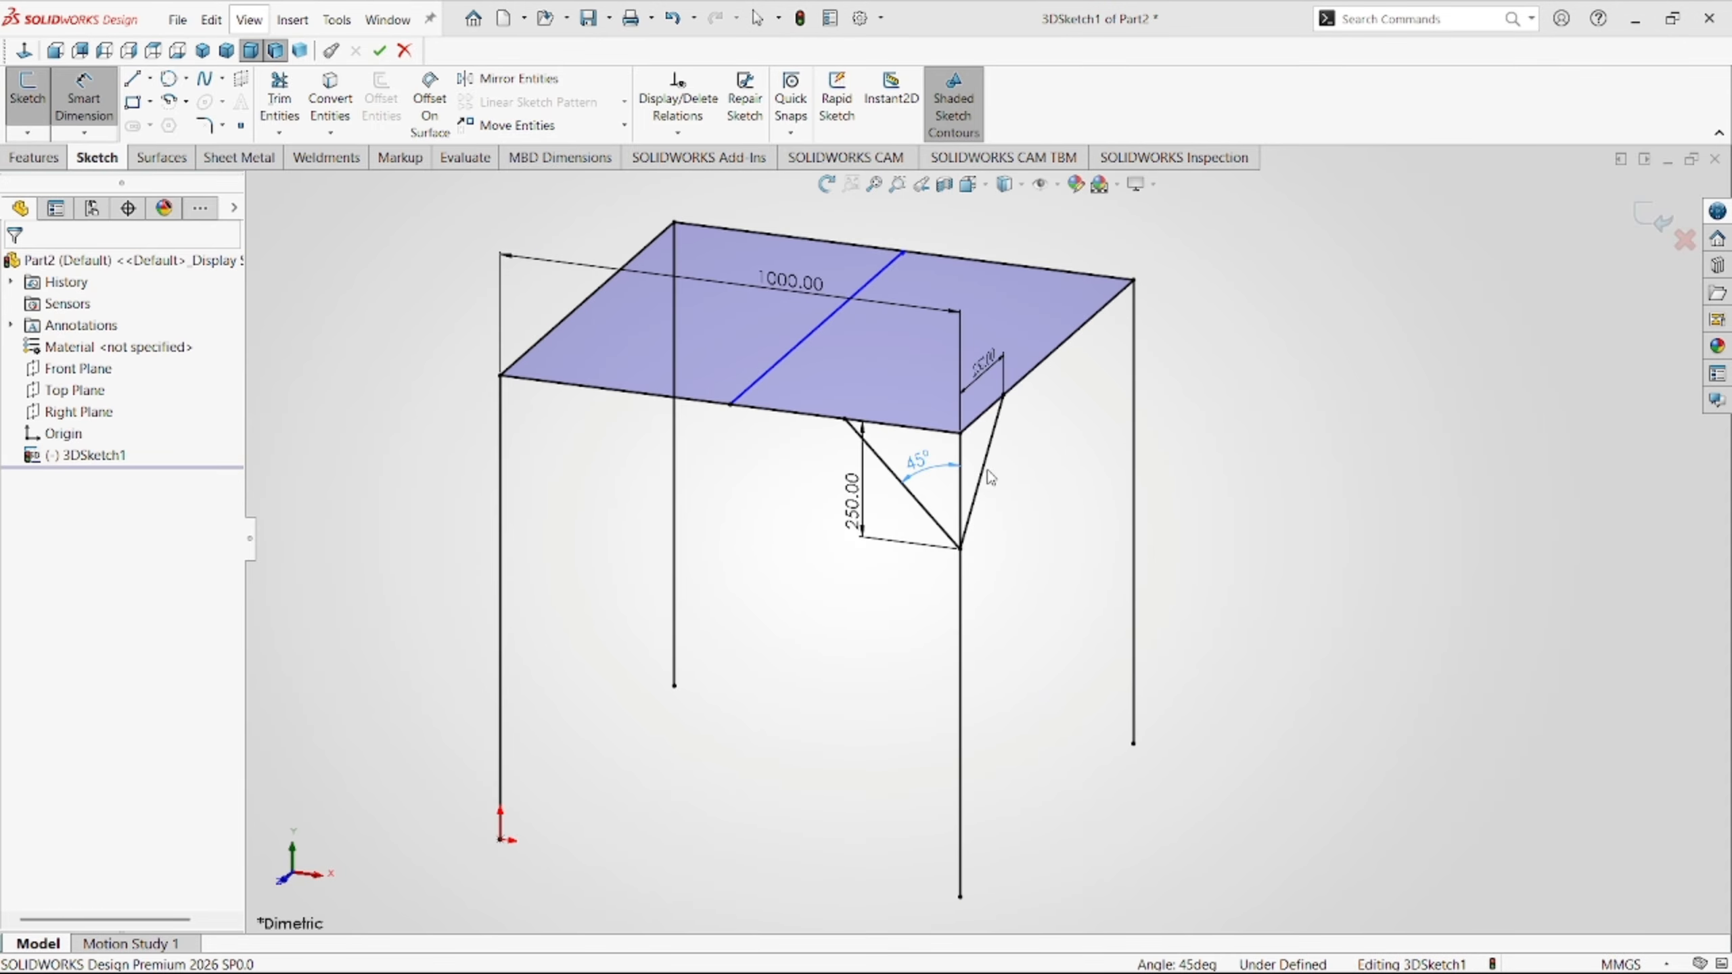
pyautogui.click(980, 491)
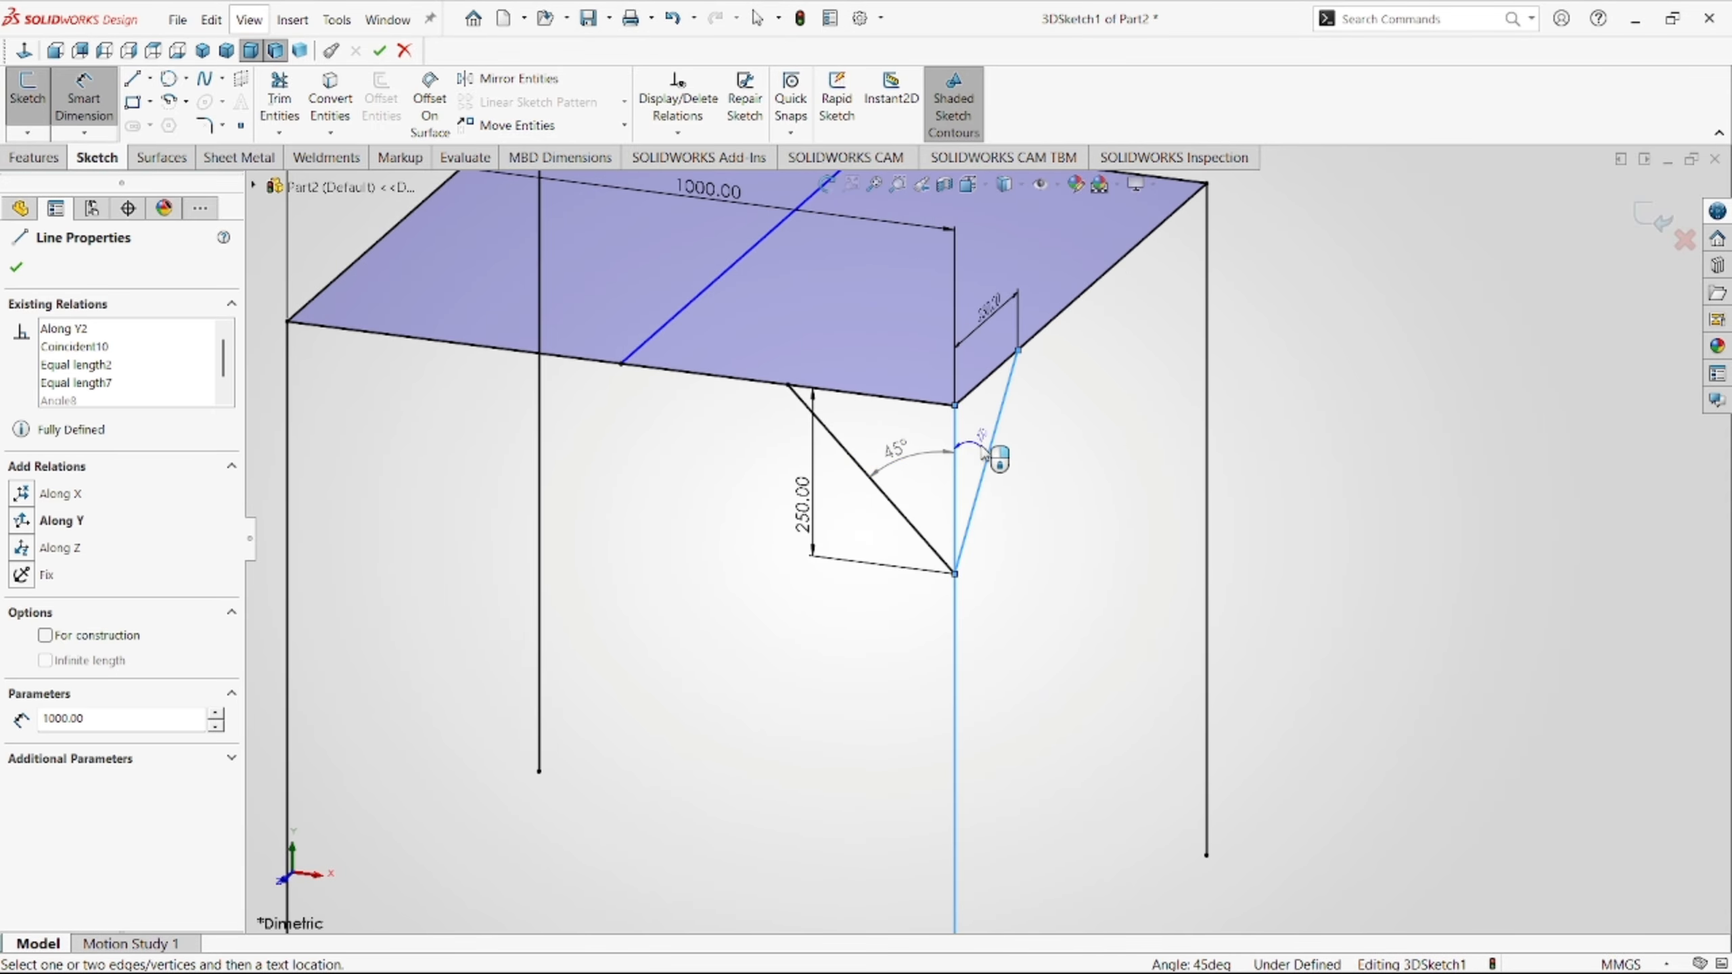
pyautogui.scroll(3, 979, 451)
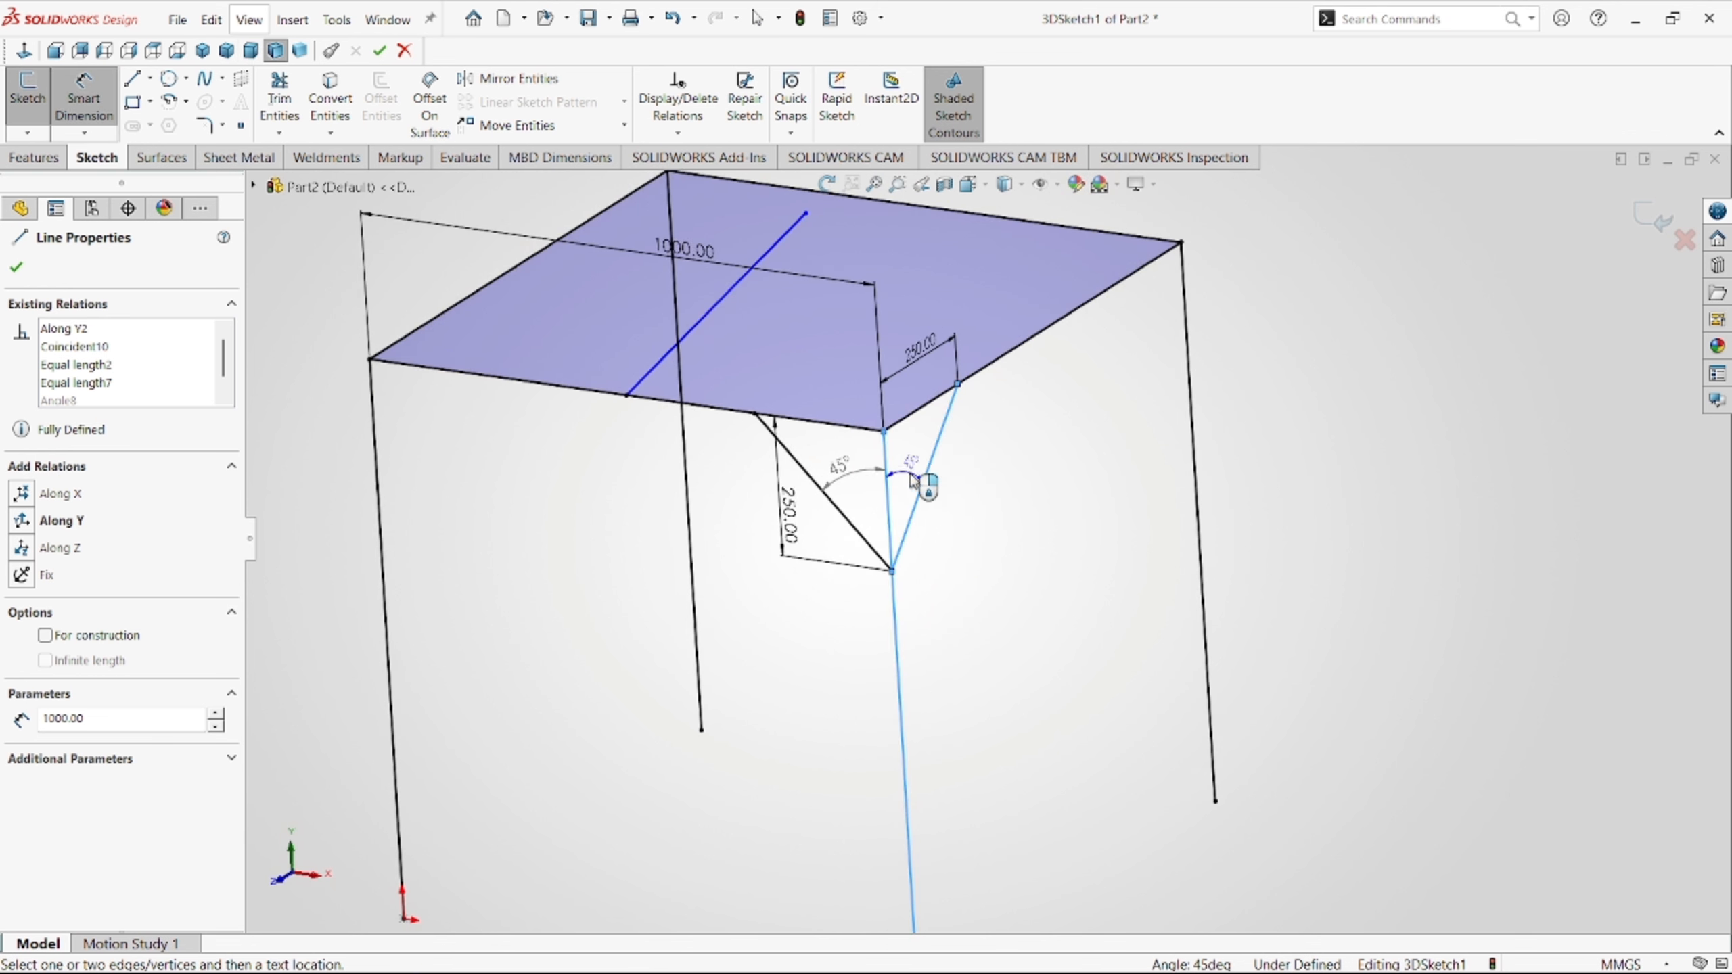
pyautogui.scroll(2, 989, 532)
pyautogui.press('Escape')
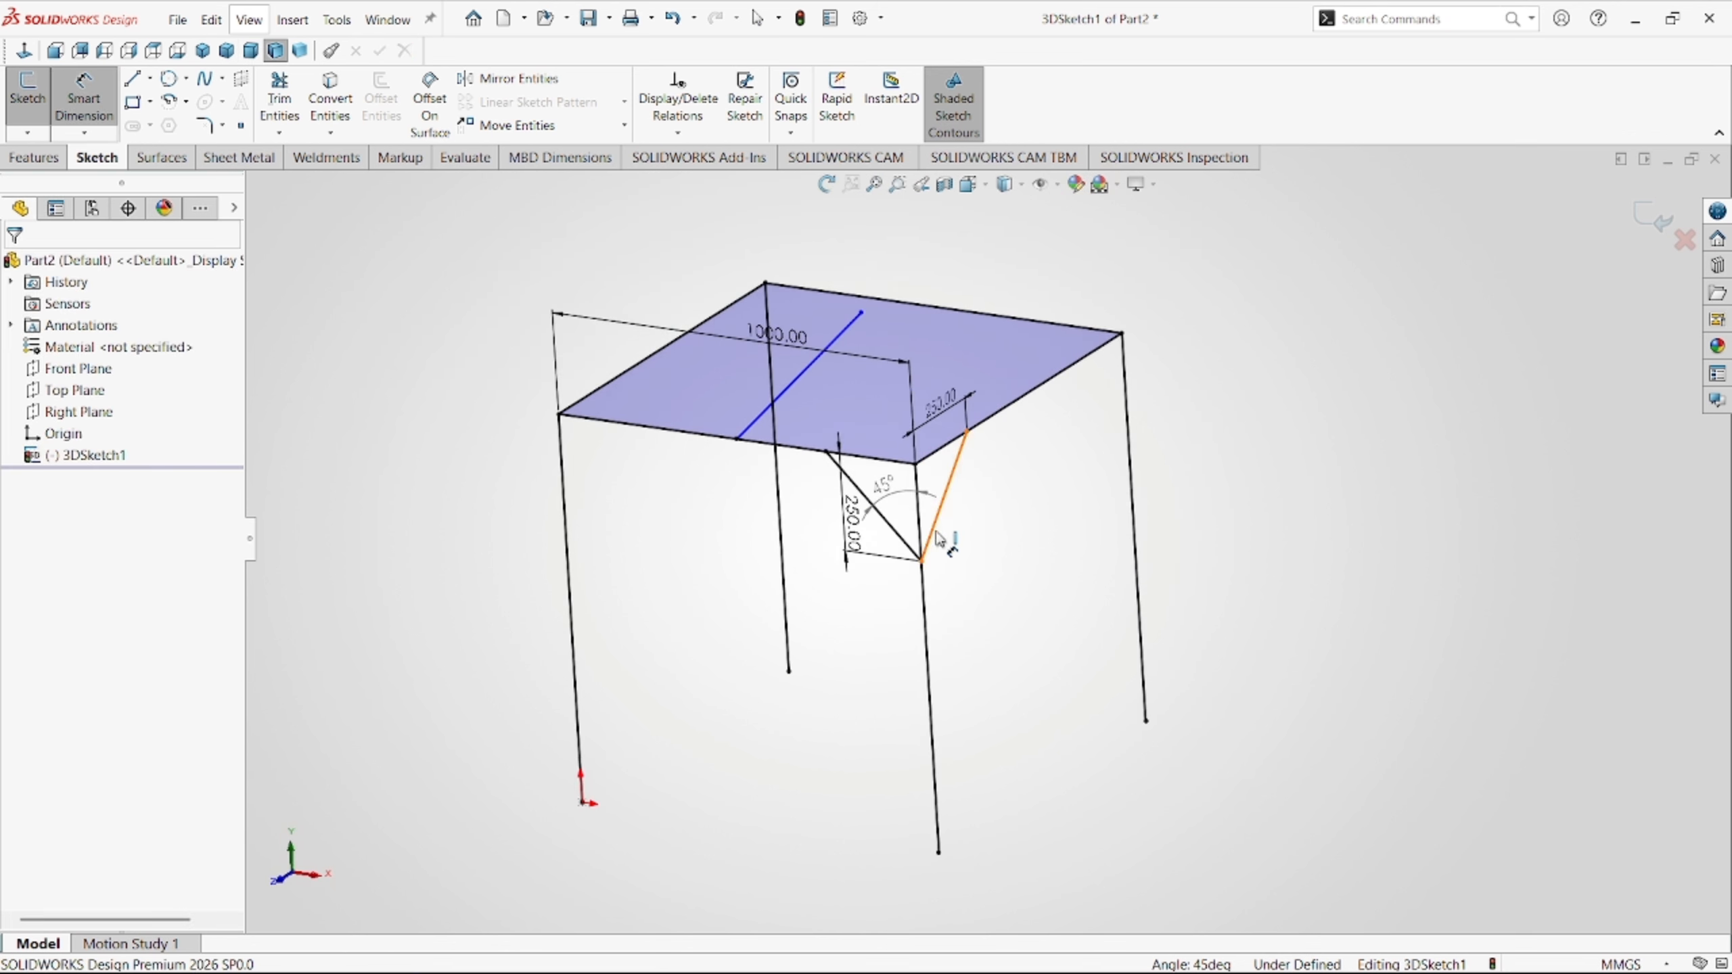
pyautogui.scroll(-1, 934, 534)
pyautogui.moveTo(933, 534)
pyautogui.mouseDown(button='middle')
pyautogui.moveTo(1045, 541)
pyautogui.moveTo(1113, 396)
pyautogui.mouseUp(button='middle')
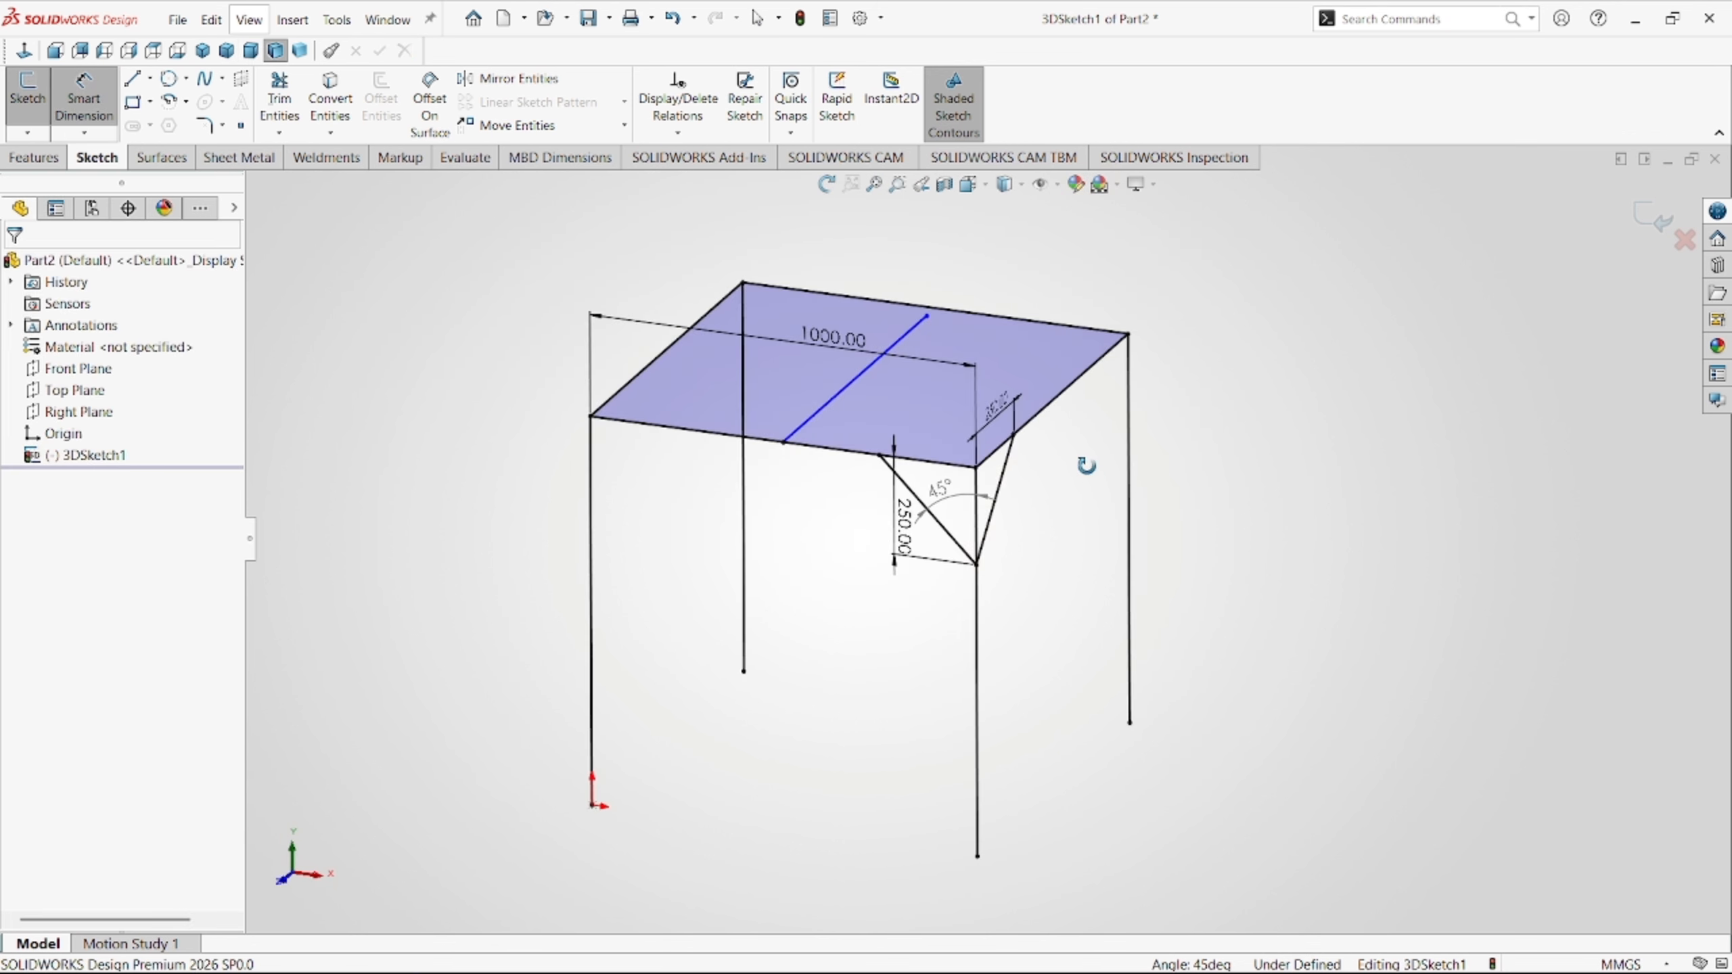
pyautogui.moveTo(1087, 467)
pyautogui.mouseDown(button='middle')
pyautogui.moveTo(874, 491)
pyautogui.moveTo(952, 624)
pyautogui.mouseUp(button='middle')
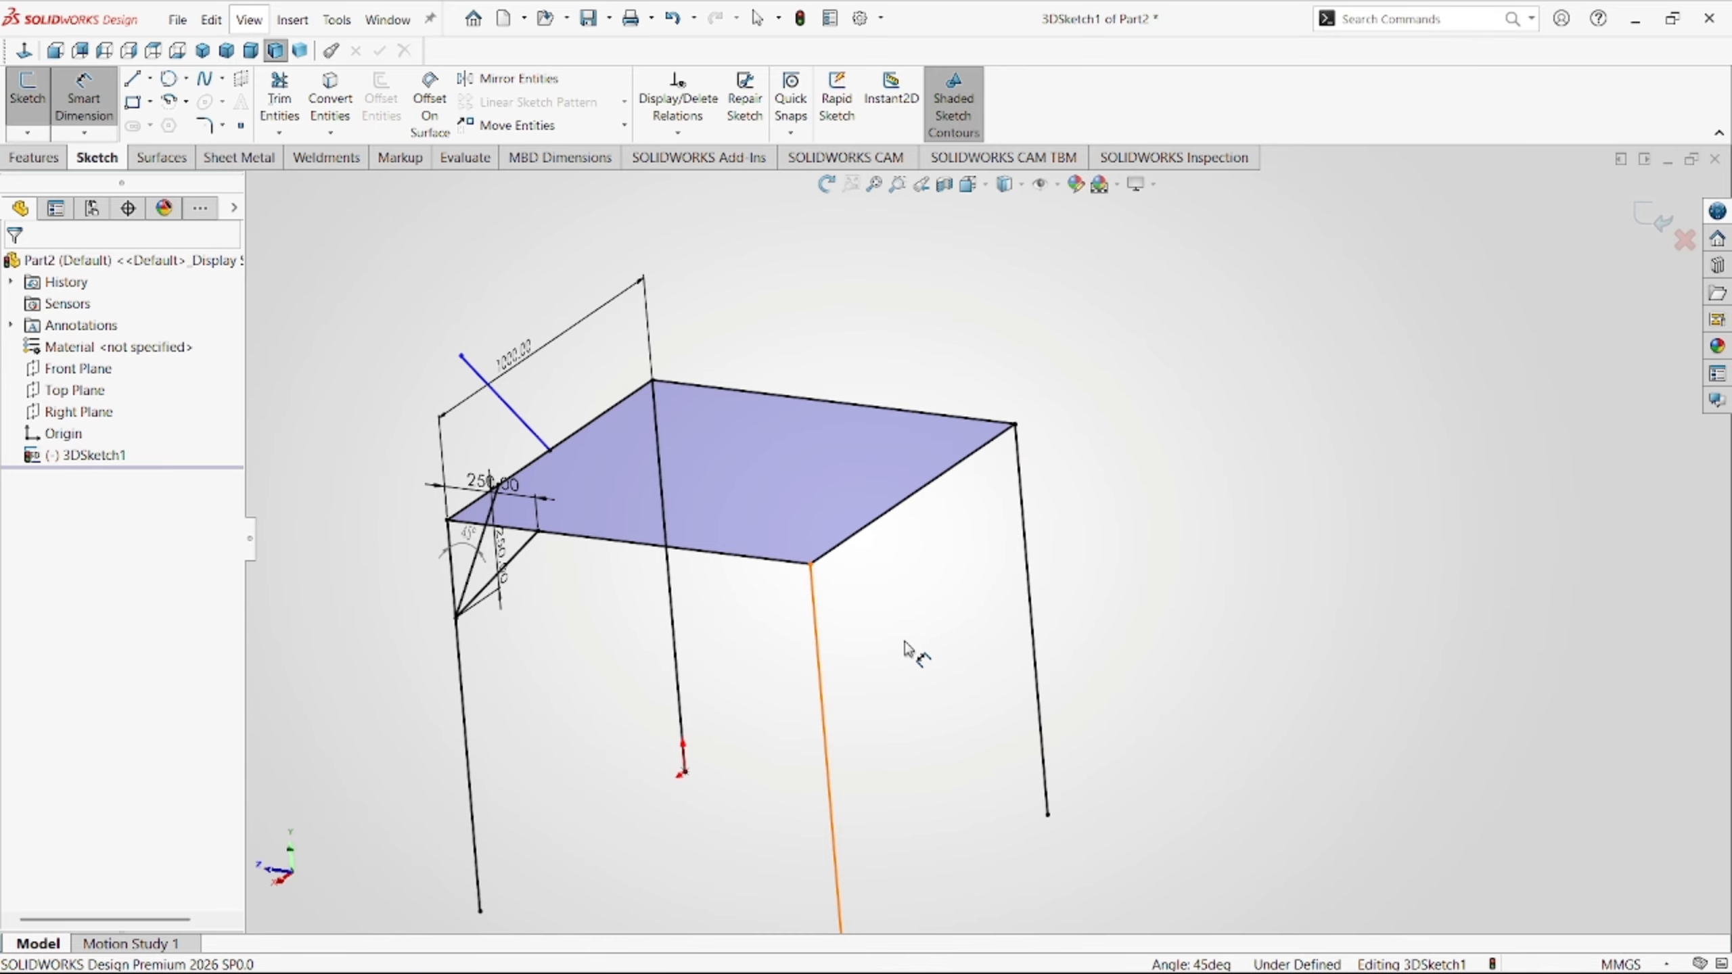
pyautogui.moveTo(946, 651); pyautogui.dragTo(816, 648, button='right')
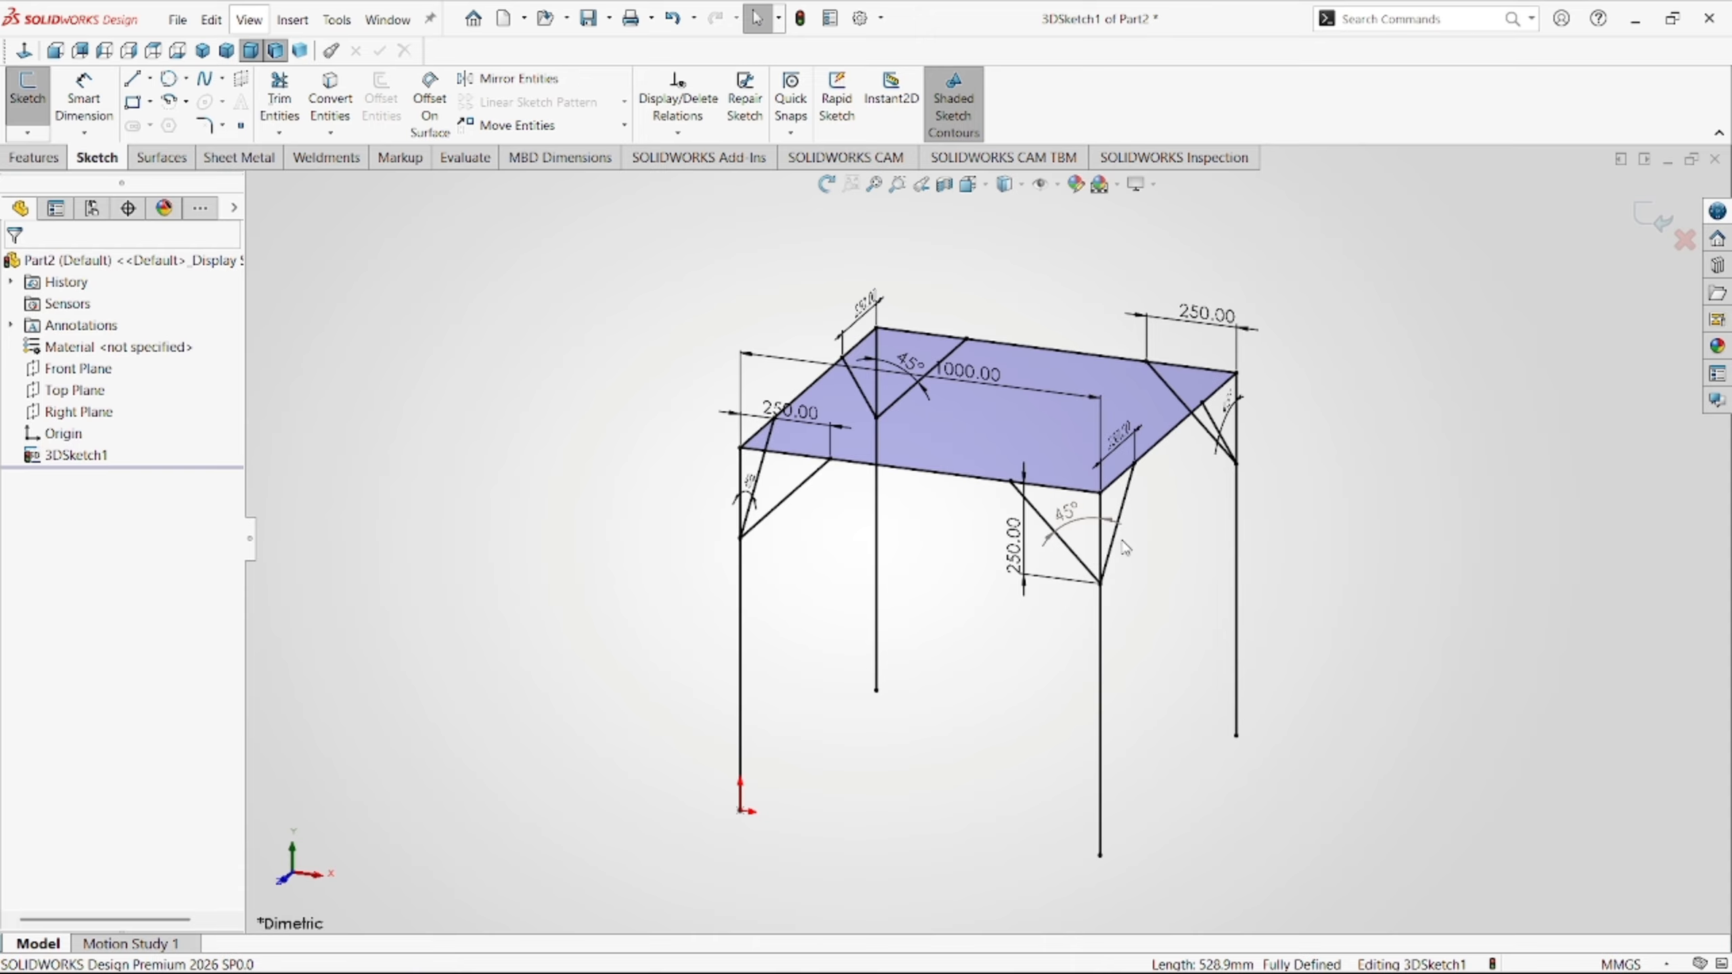
# Exit the 3D sketch of the table frame and clear the selection.
pyautogui.click(338, 158)
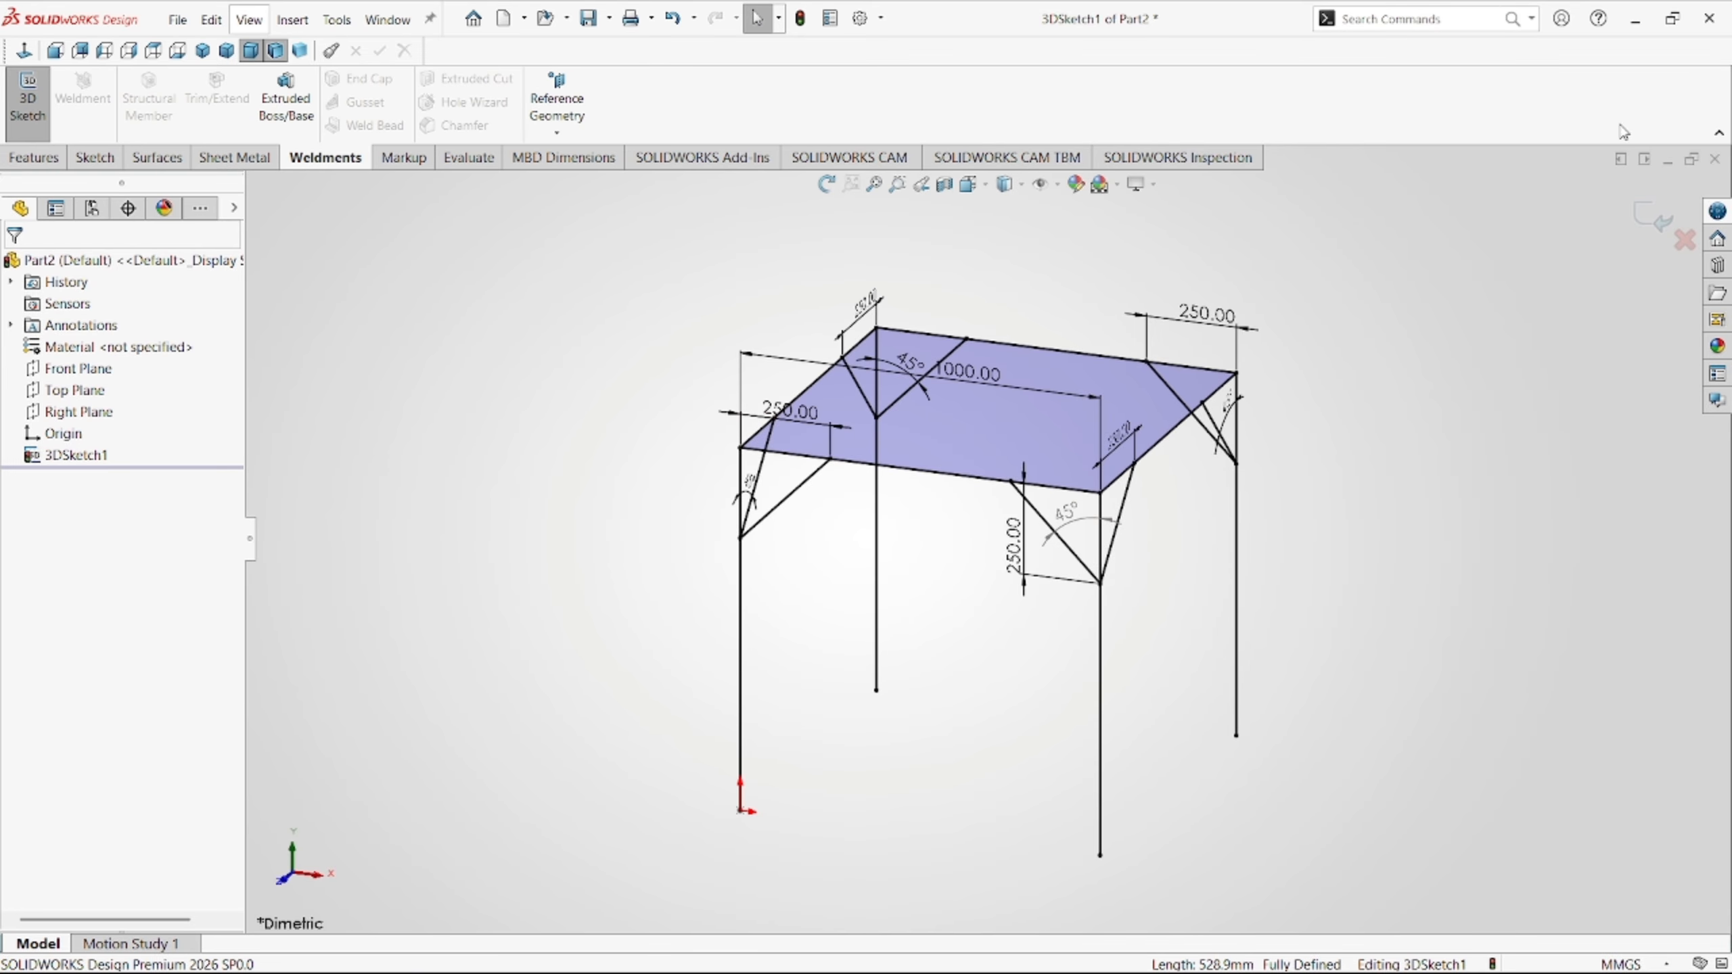
pyautogui.click(1654, 213)
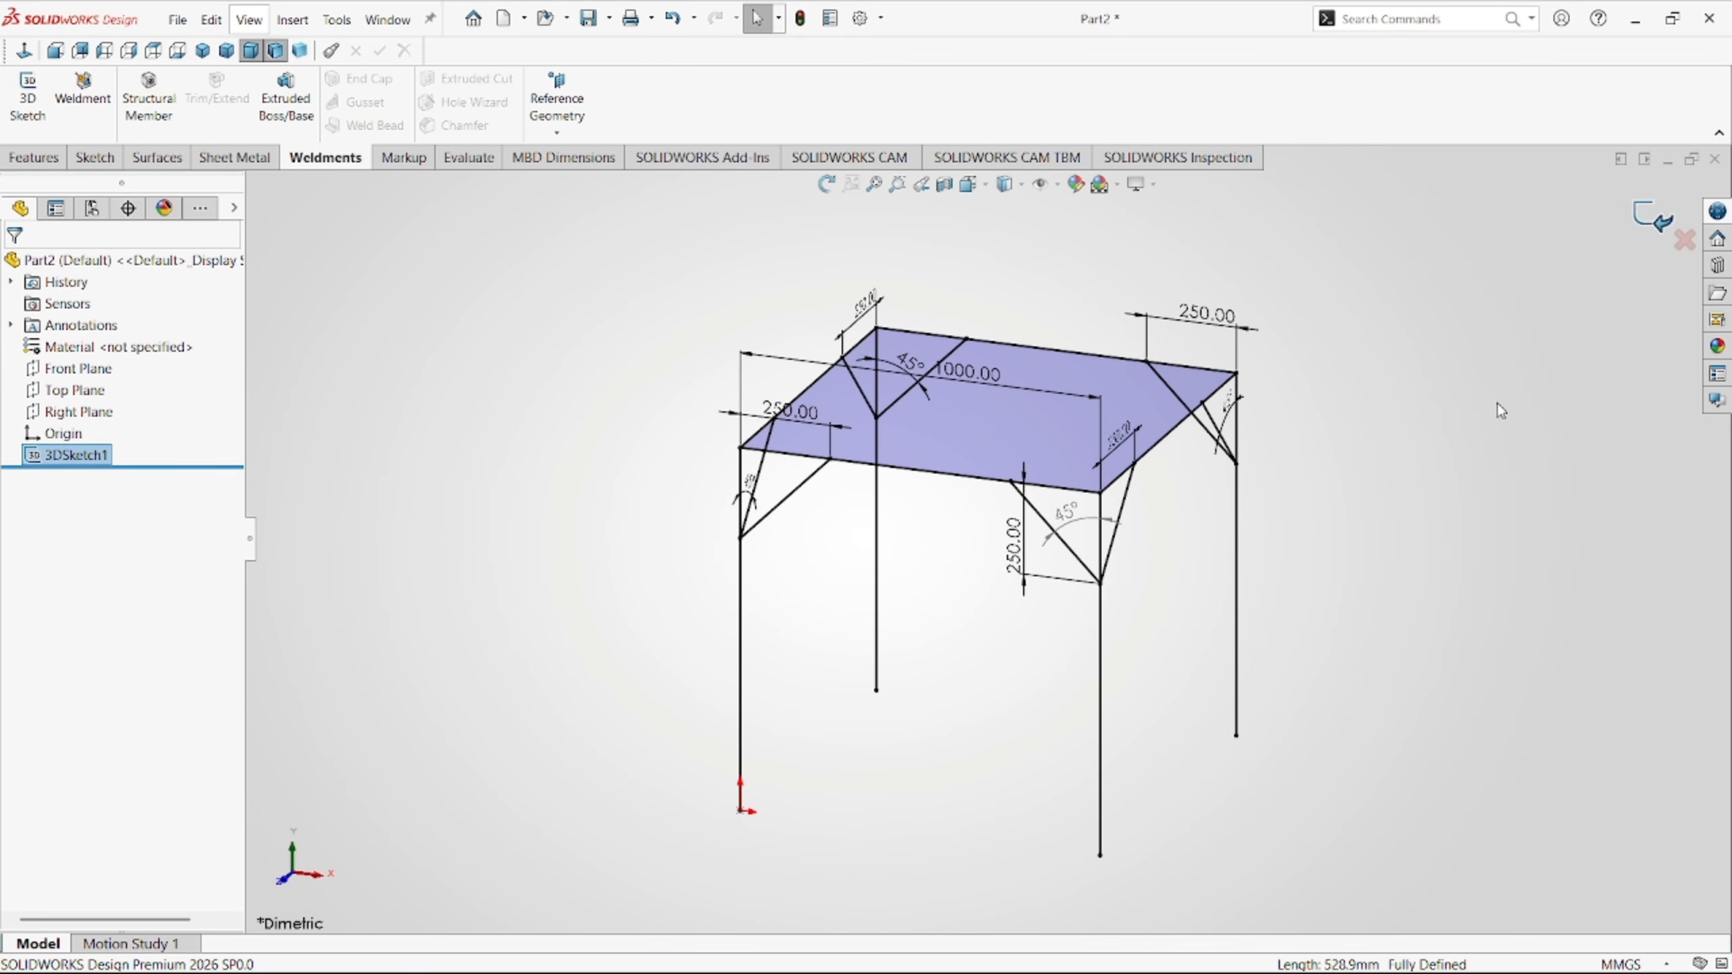
pyautogui.click(702, 385)
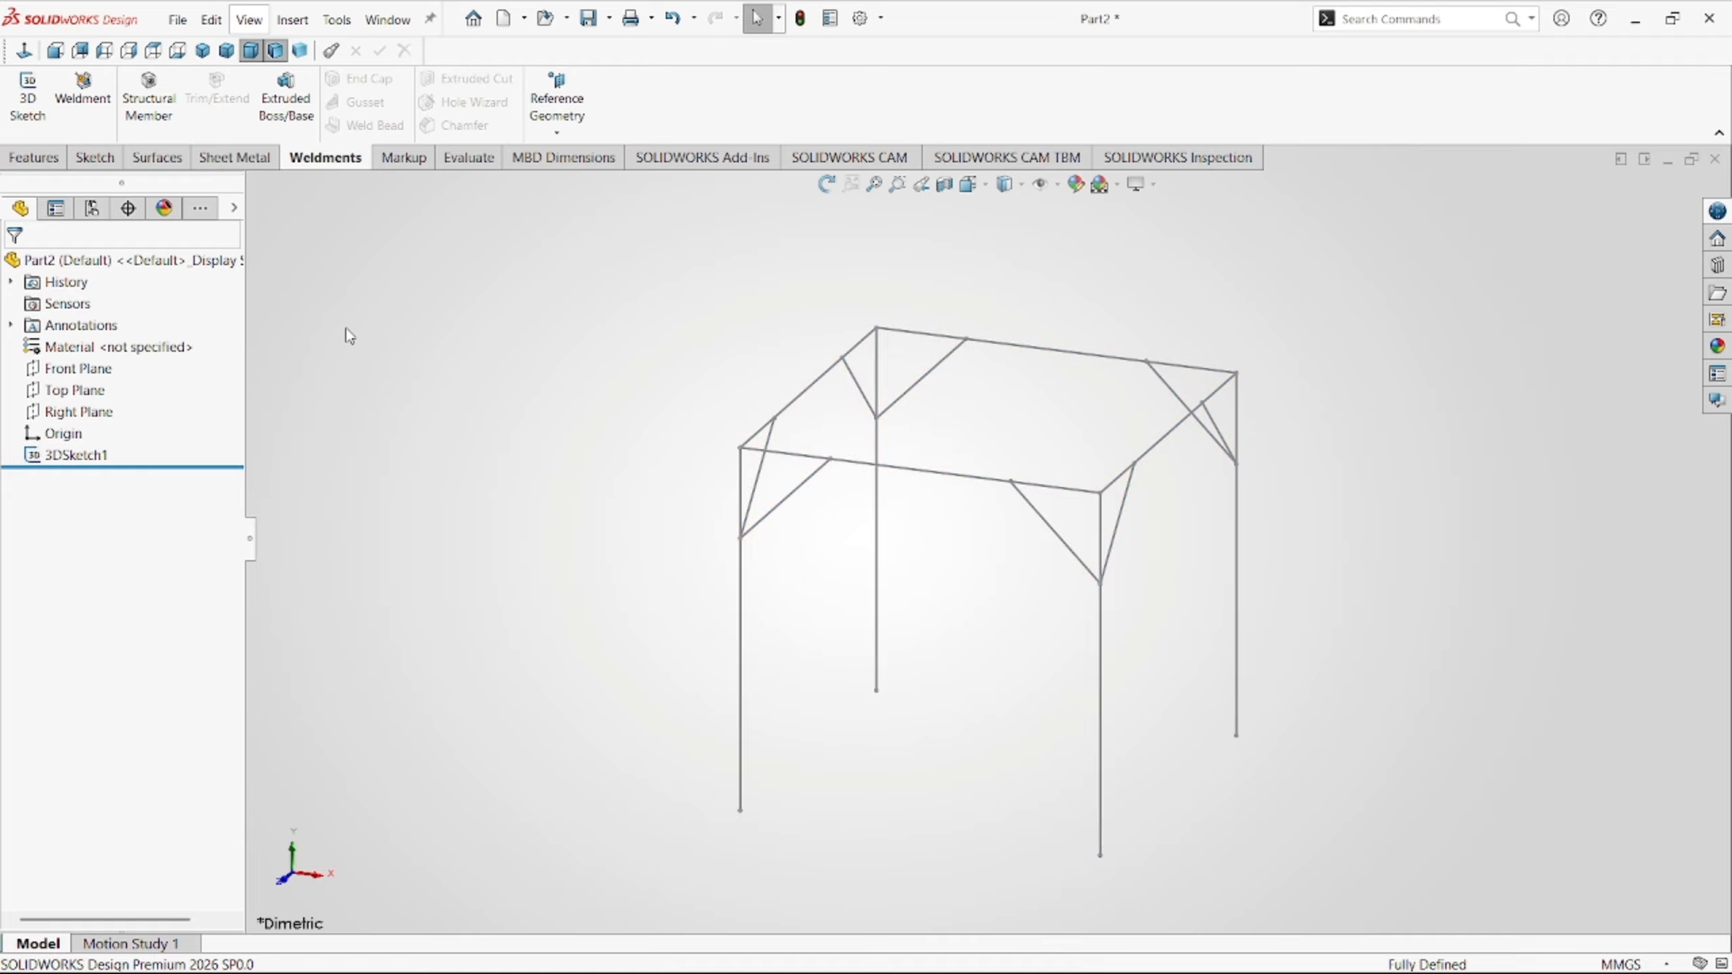
# Start a structural member with the iso standard, sb beam type and 120 x 12 size.
pyautogui.click(164, 123)
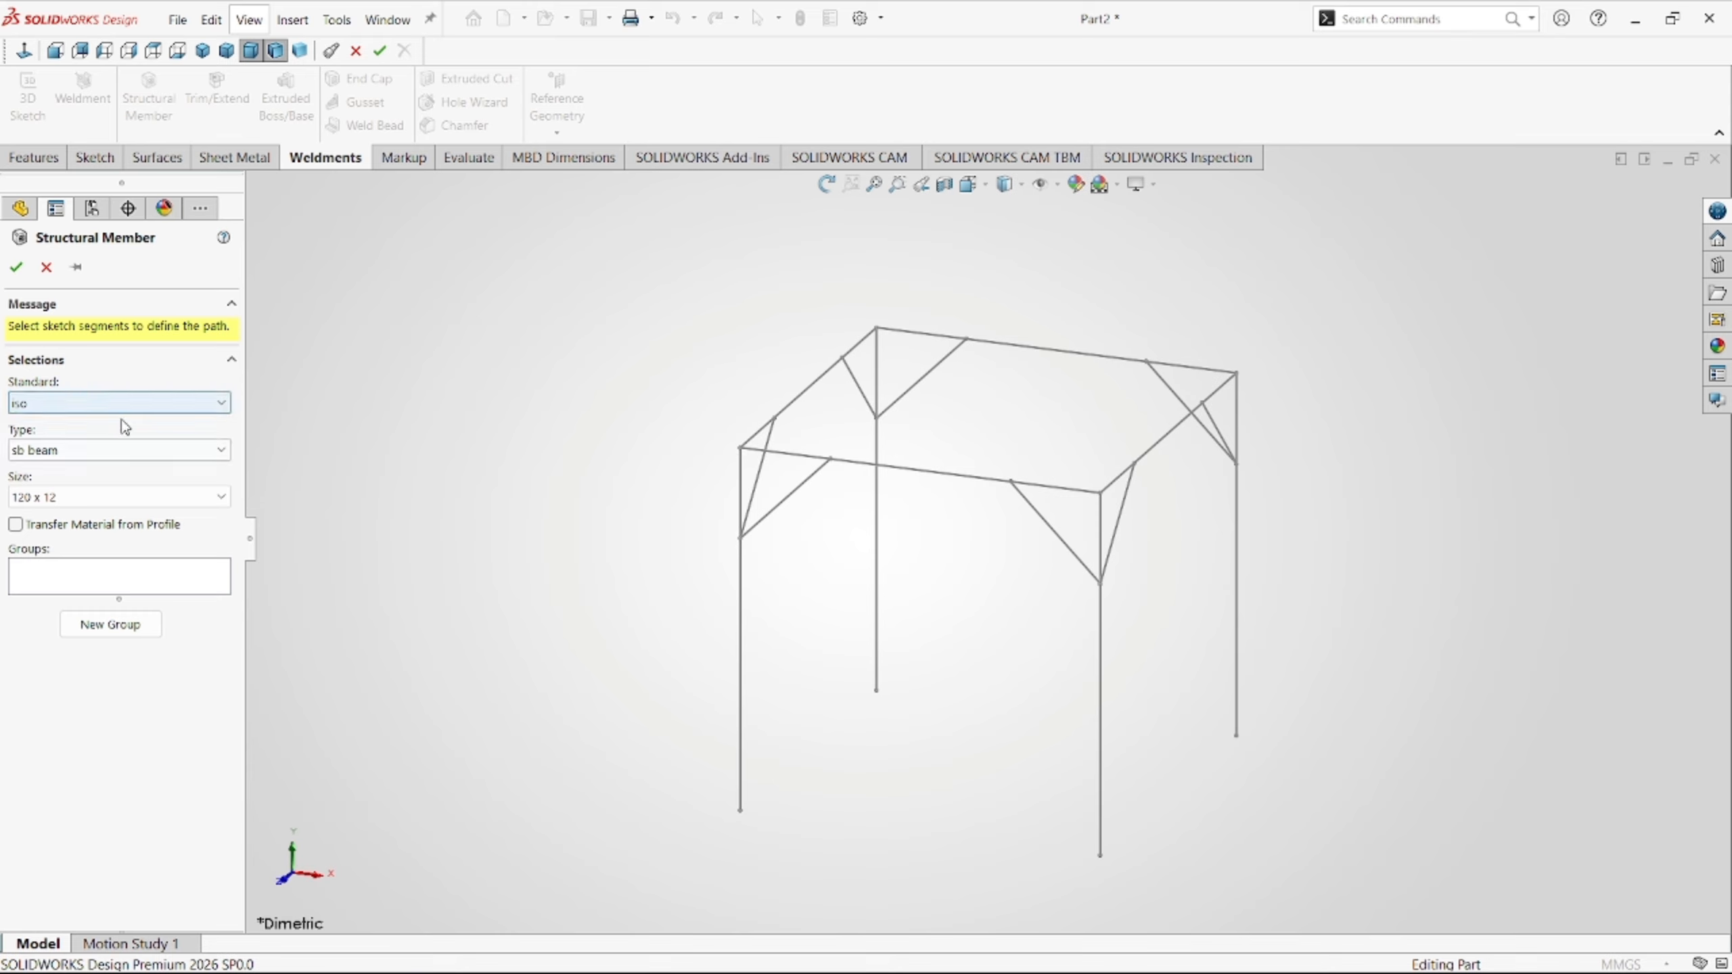
pyautogui.click(136, 409)
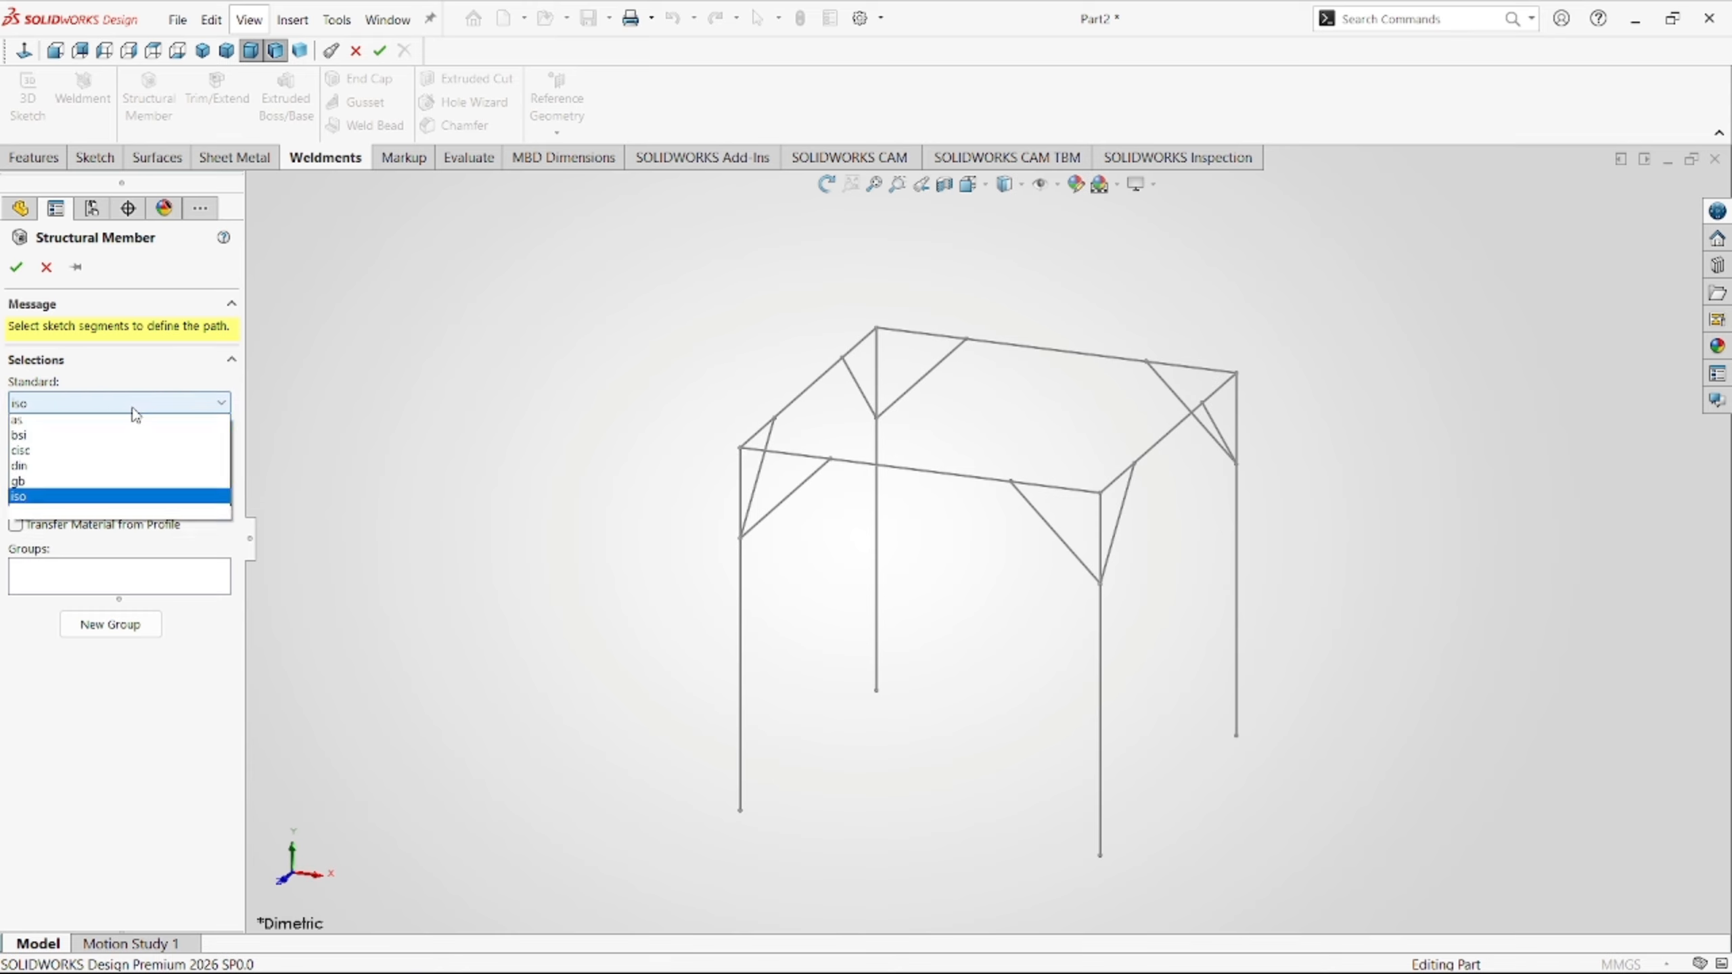
pyautogui.click(136, 410)
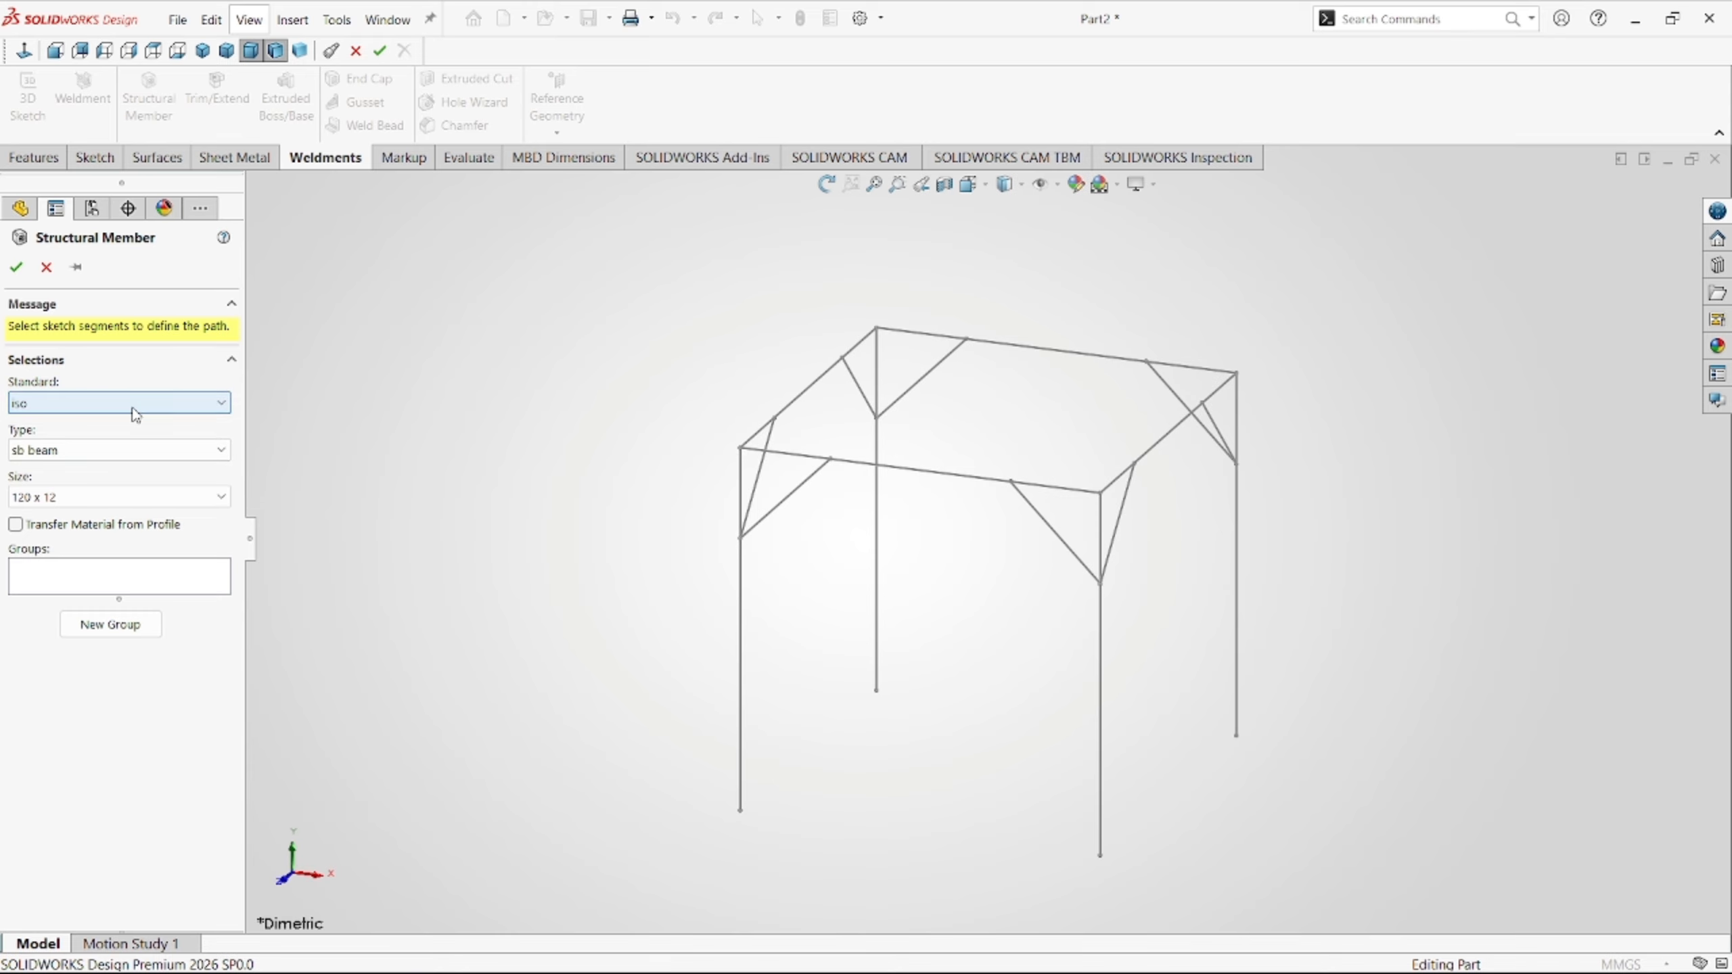
pyautogui.click(128, 456)
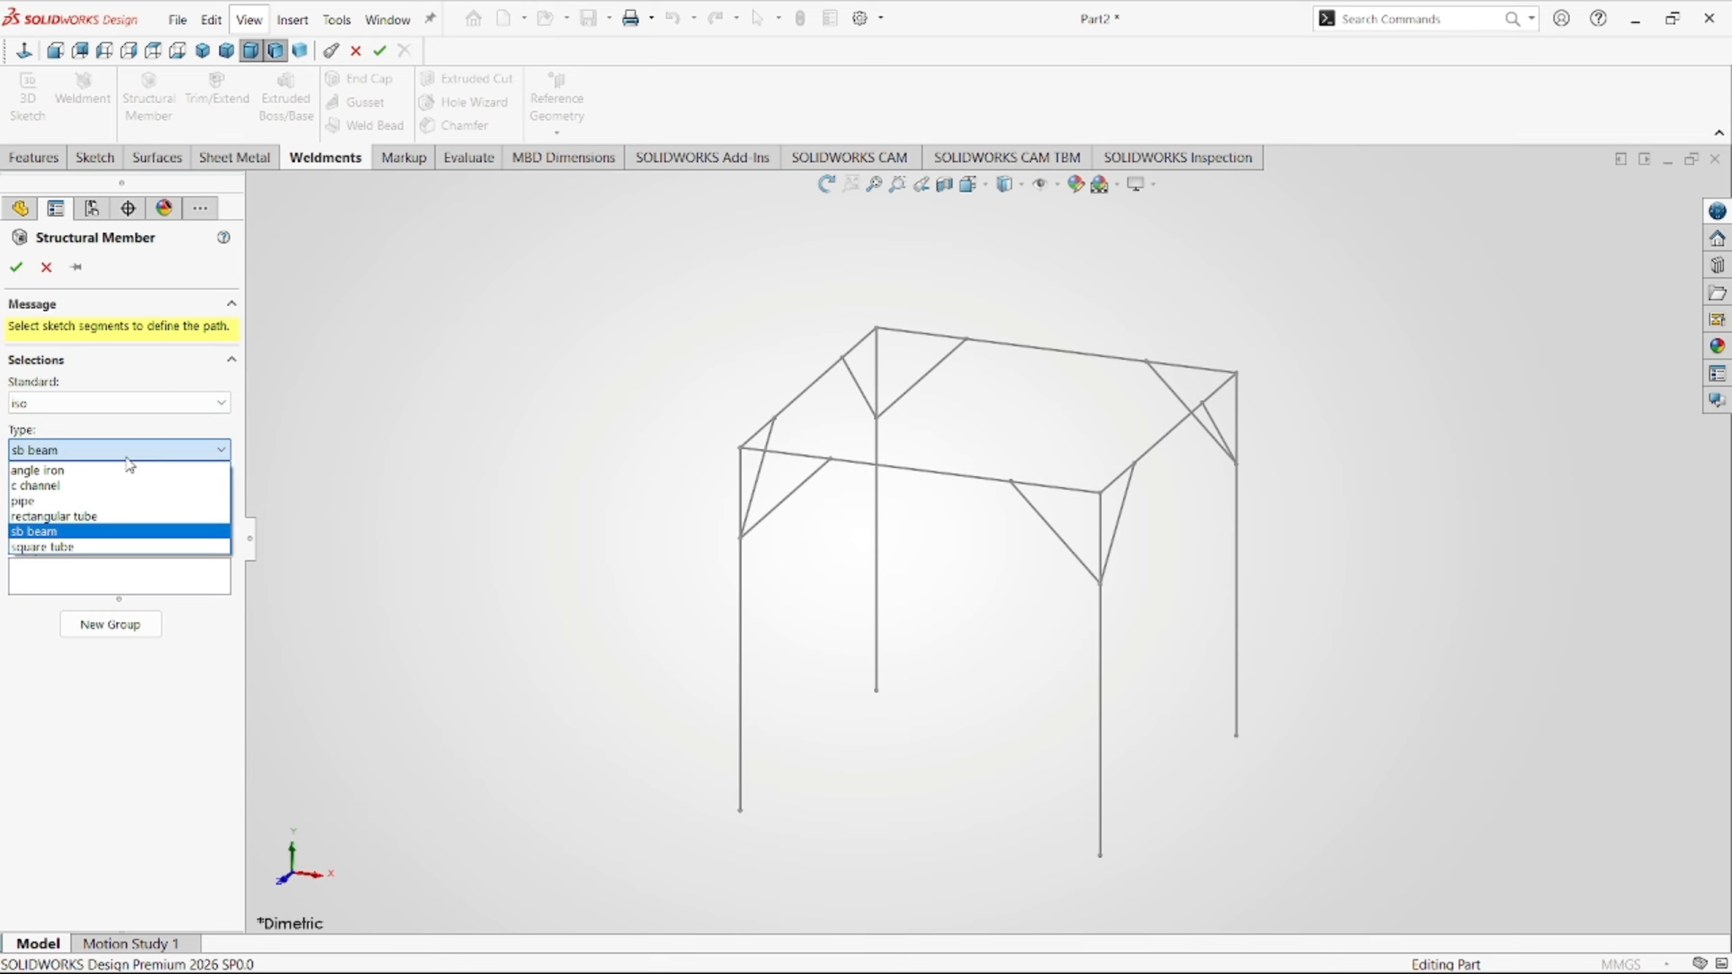
pyautogui.click(140, 538)
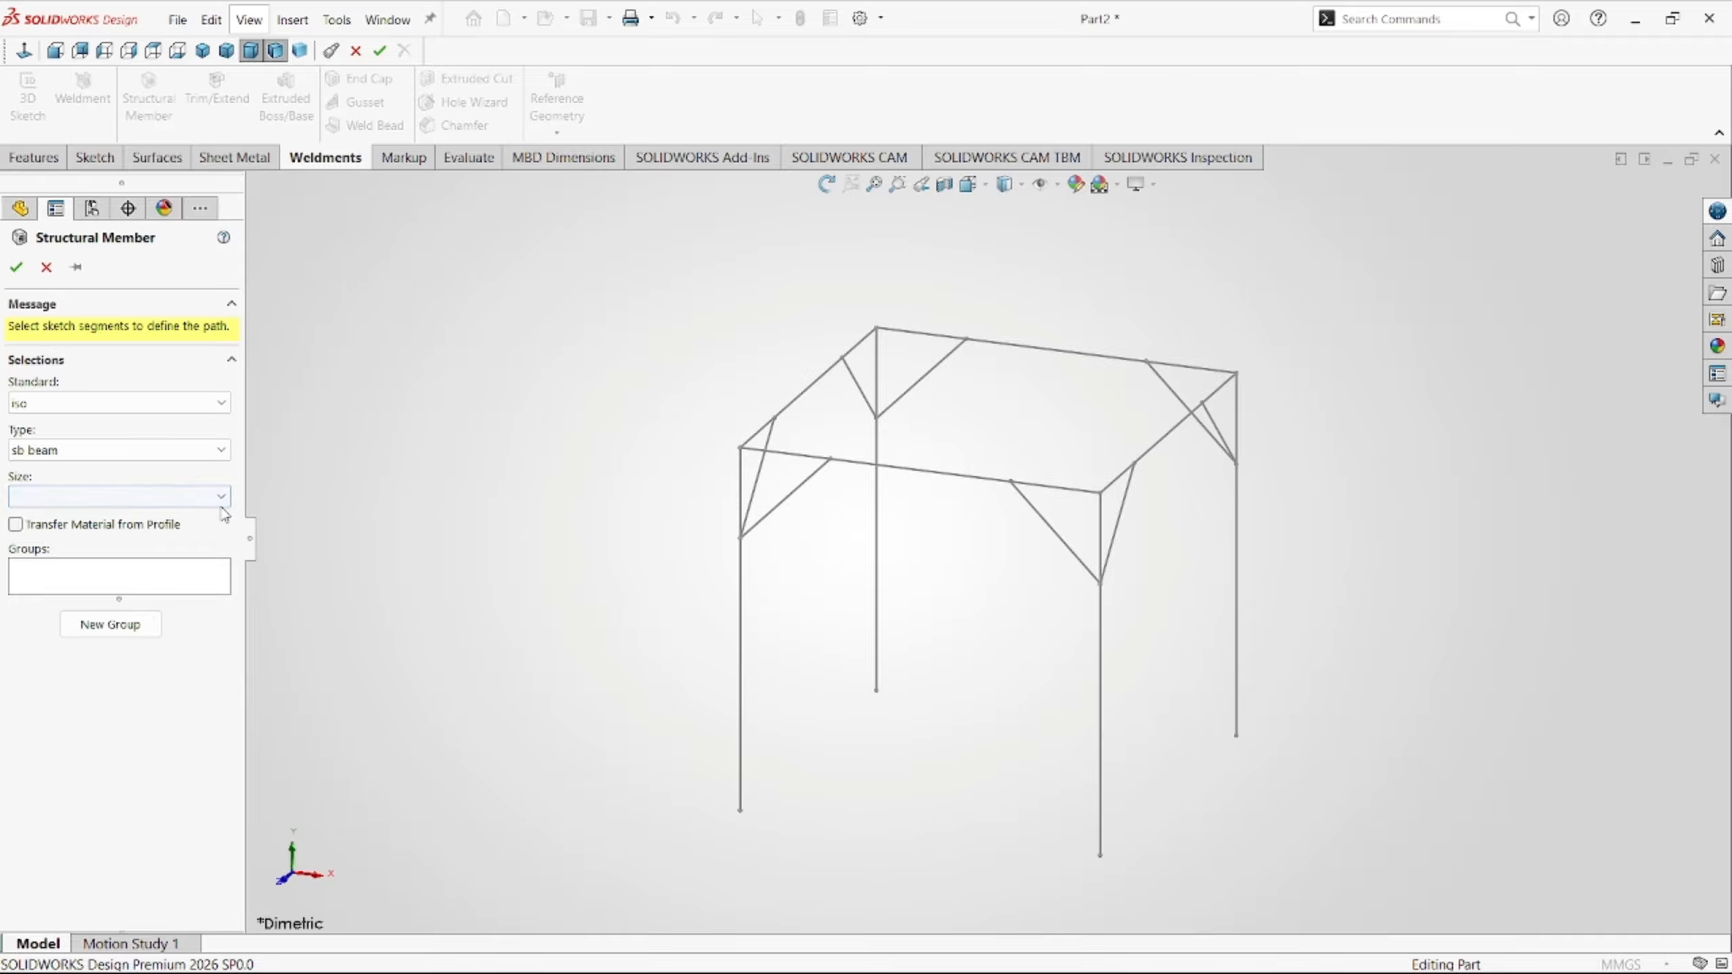
pyautogui.click(141, 497)
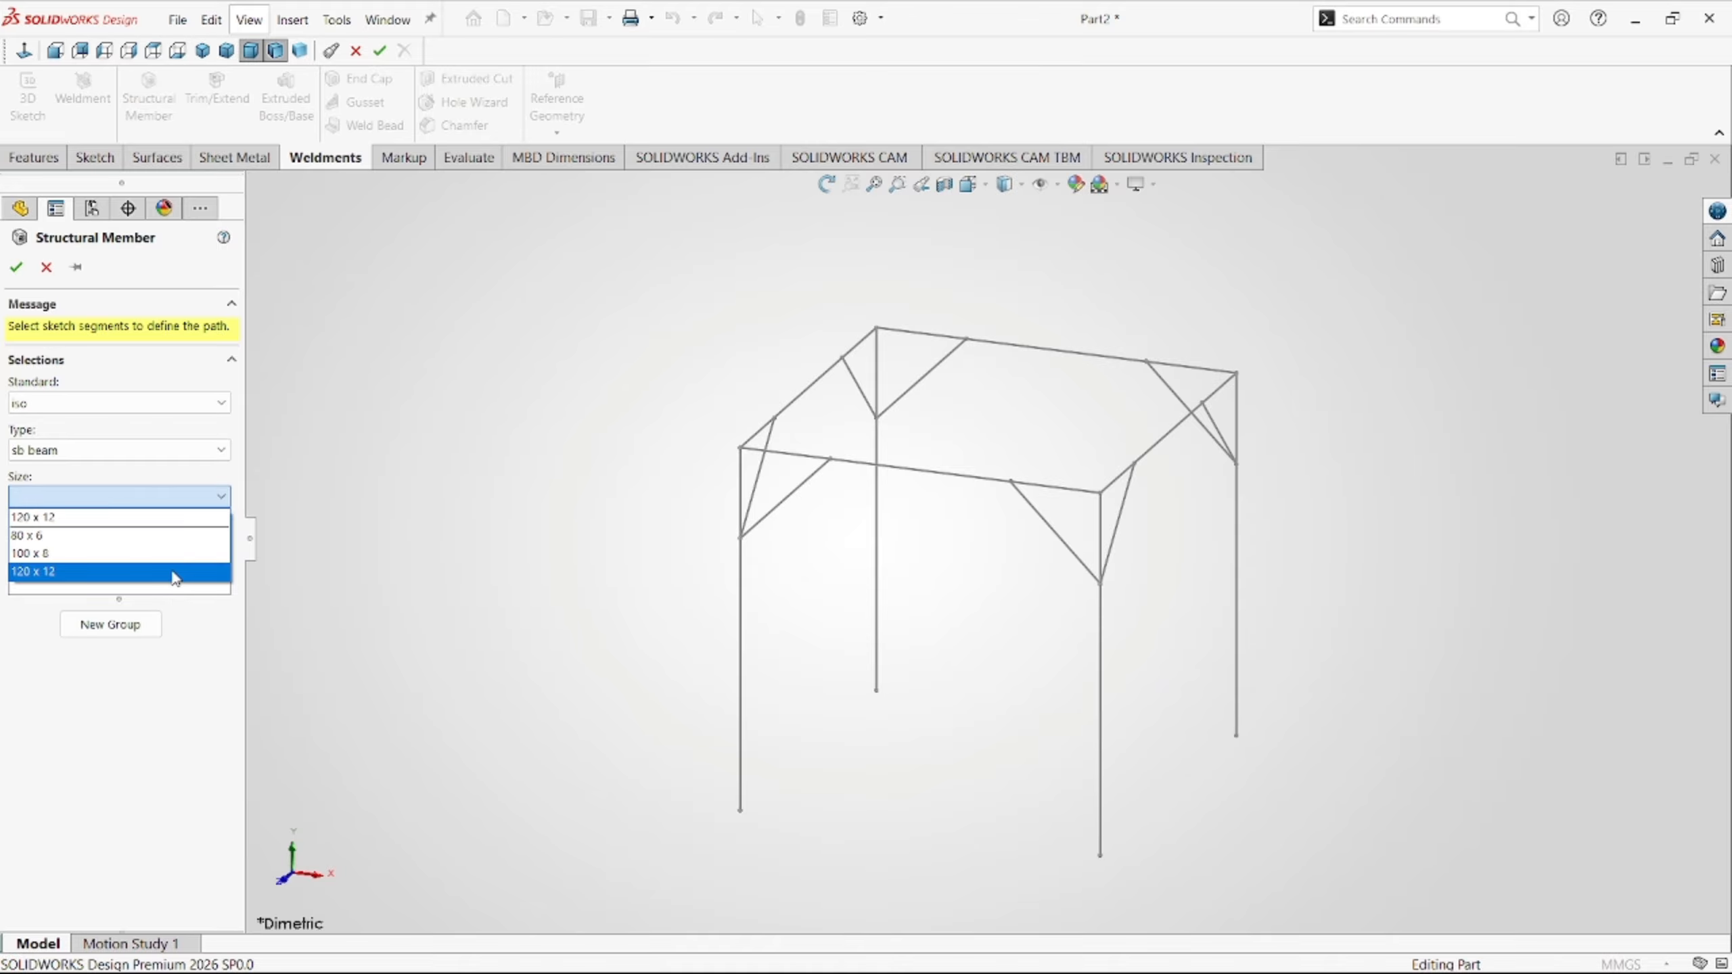
pyautogui.click(156, 572)
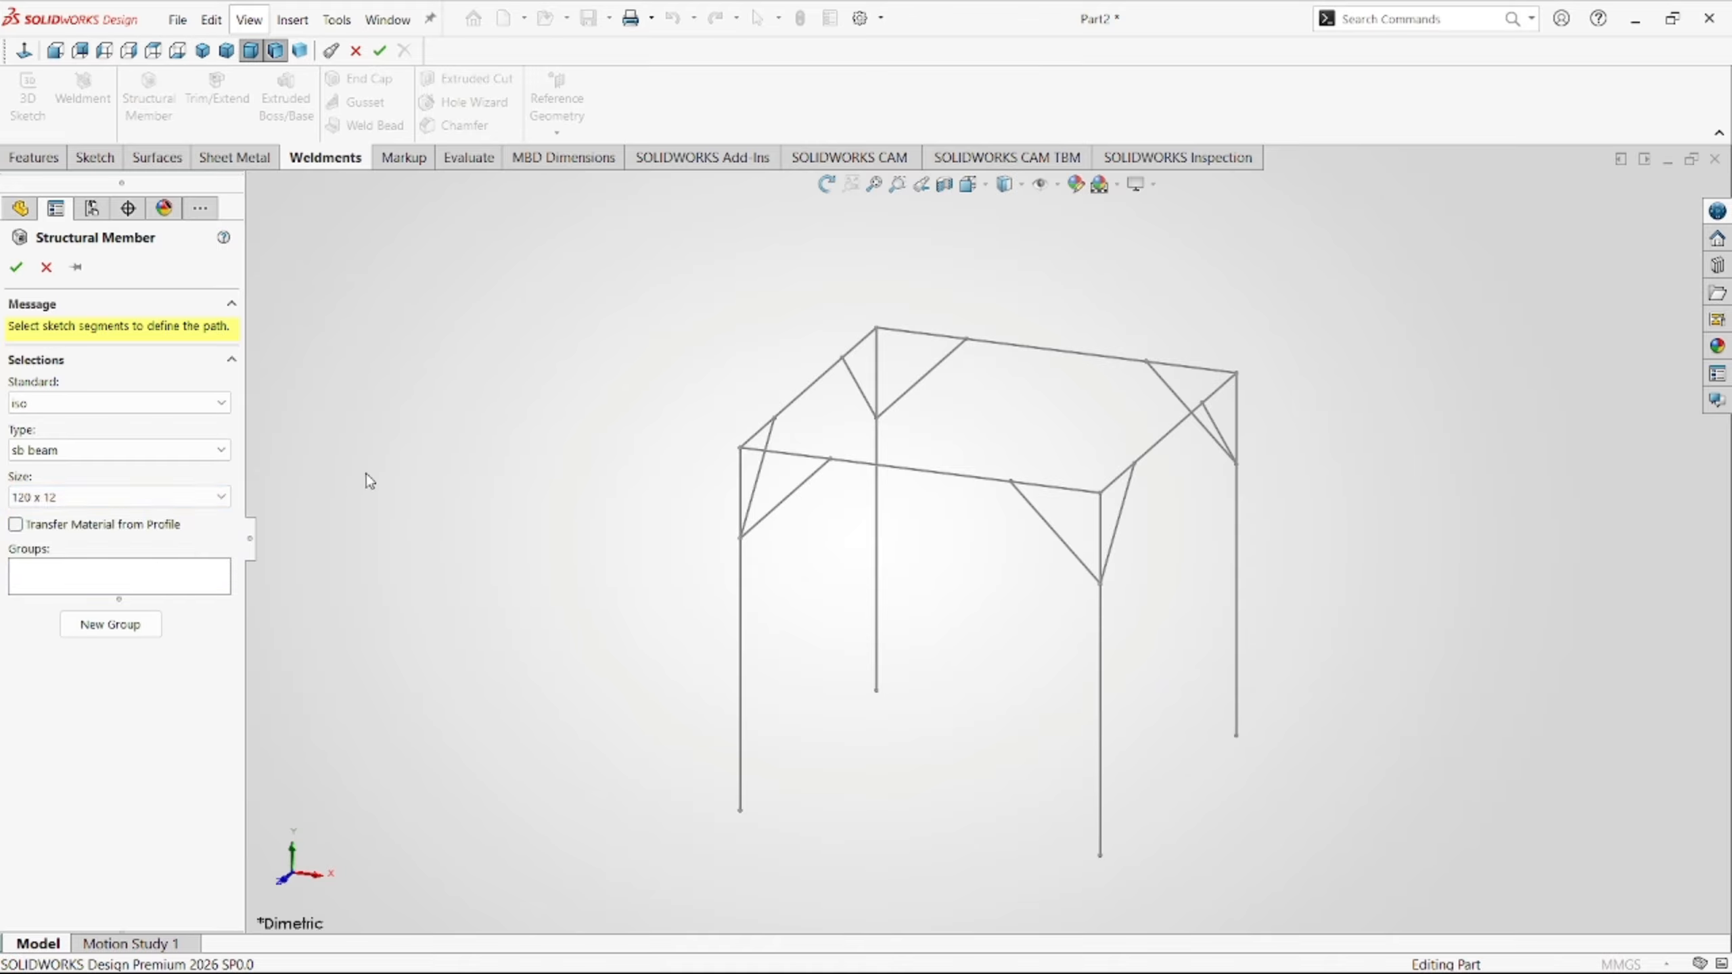
pyautogui.click(203, 580)
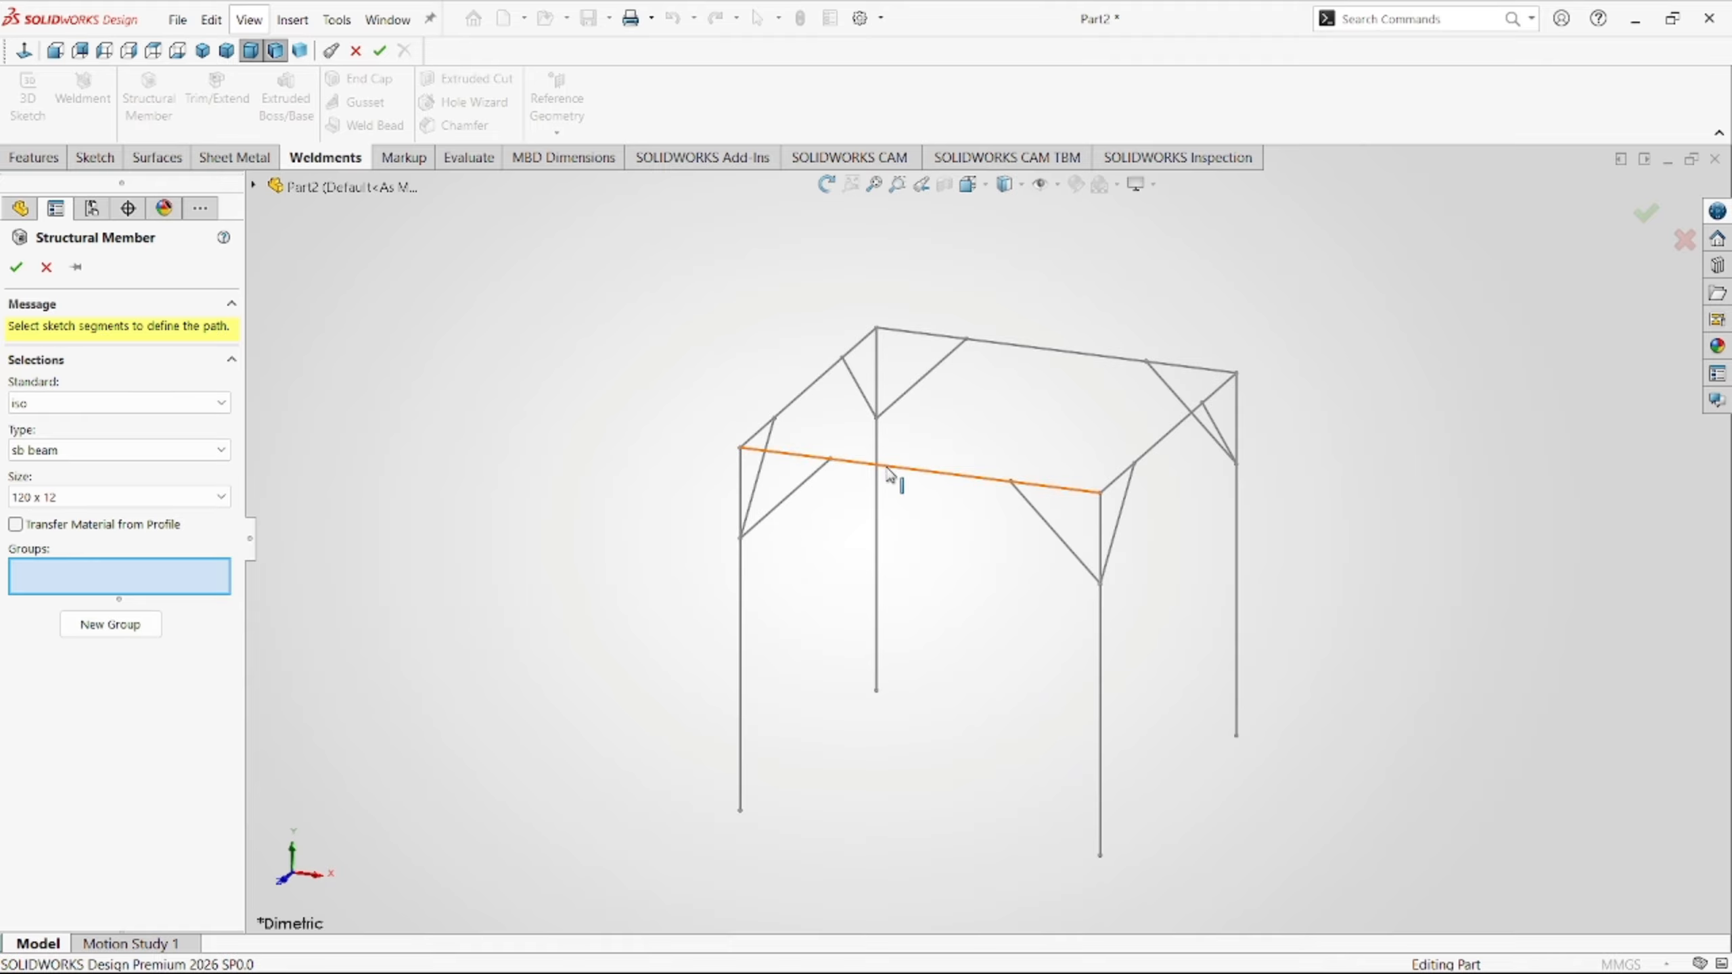
# Assign the front, right, back and left tabletop edges of the skeleton to the first member group.
pyautogui.click(929, 478)
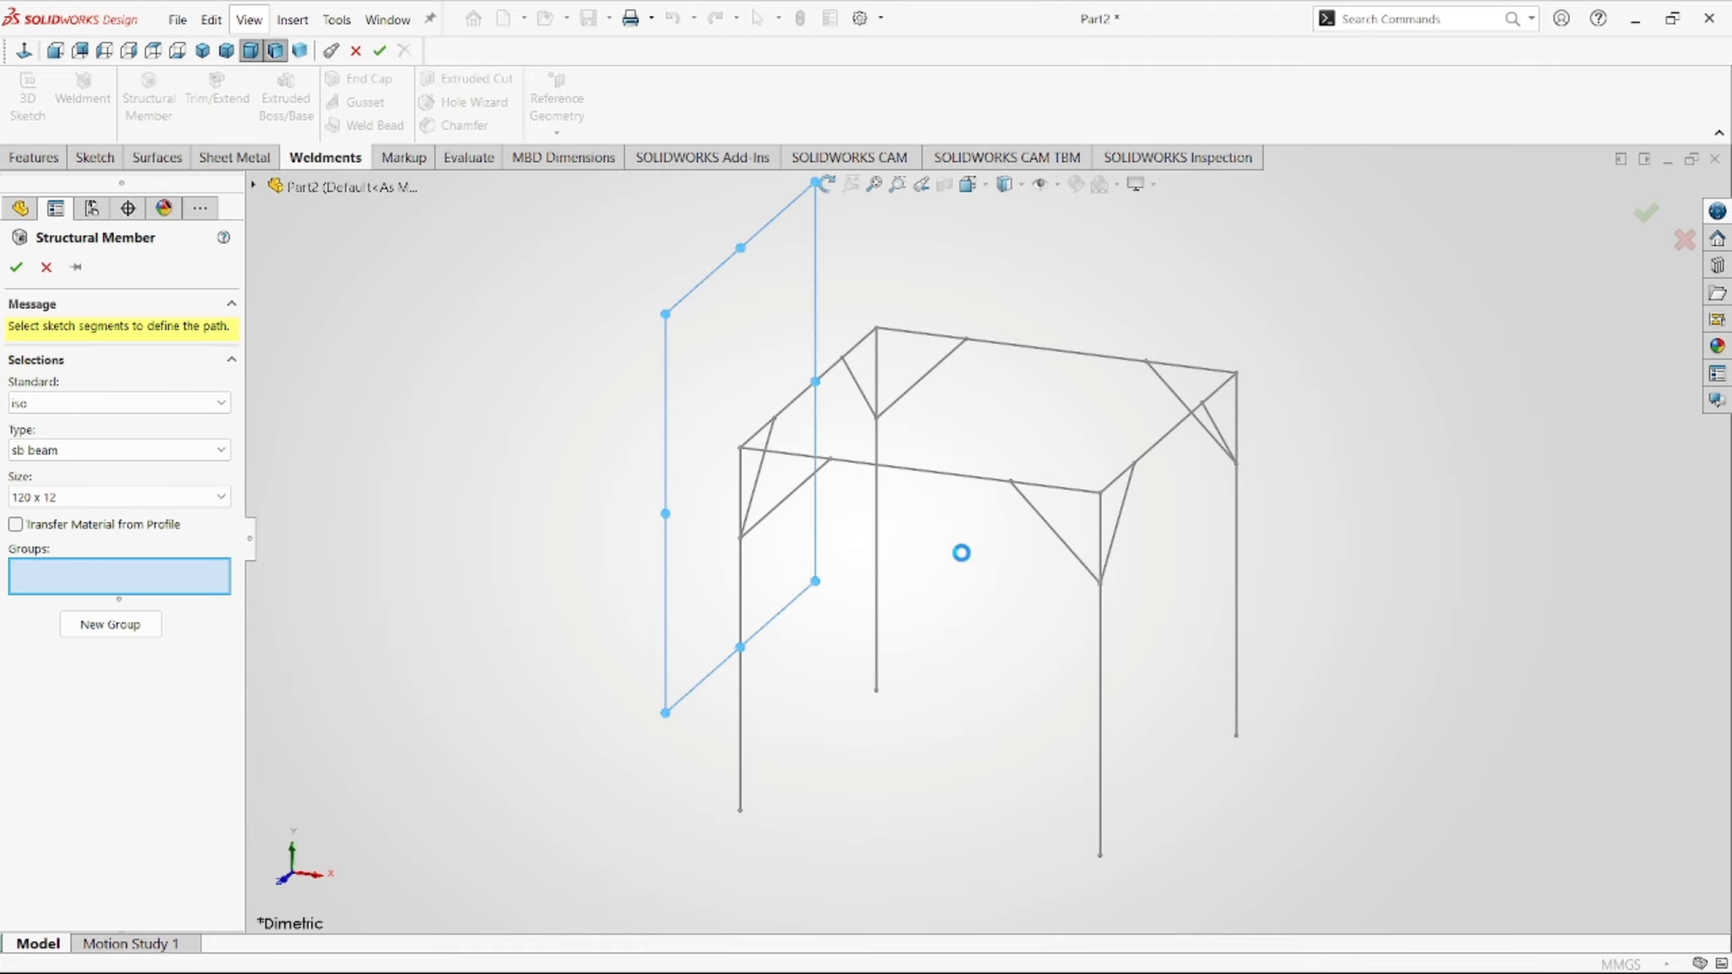
pyautogui.scroll(-2, 1035, 500)
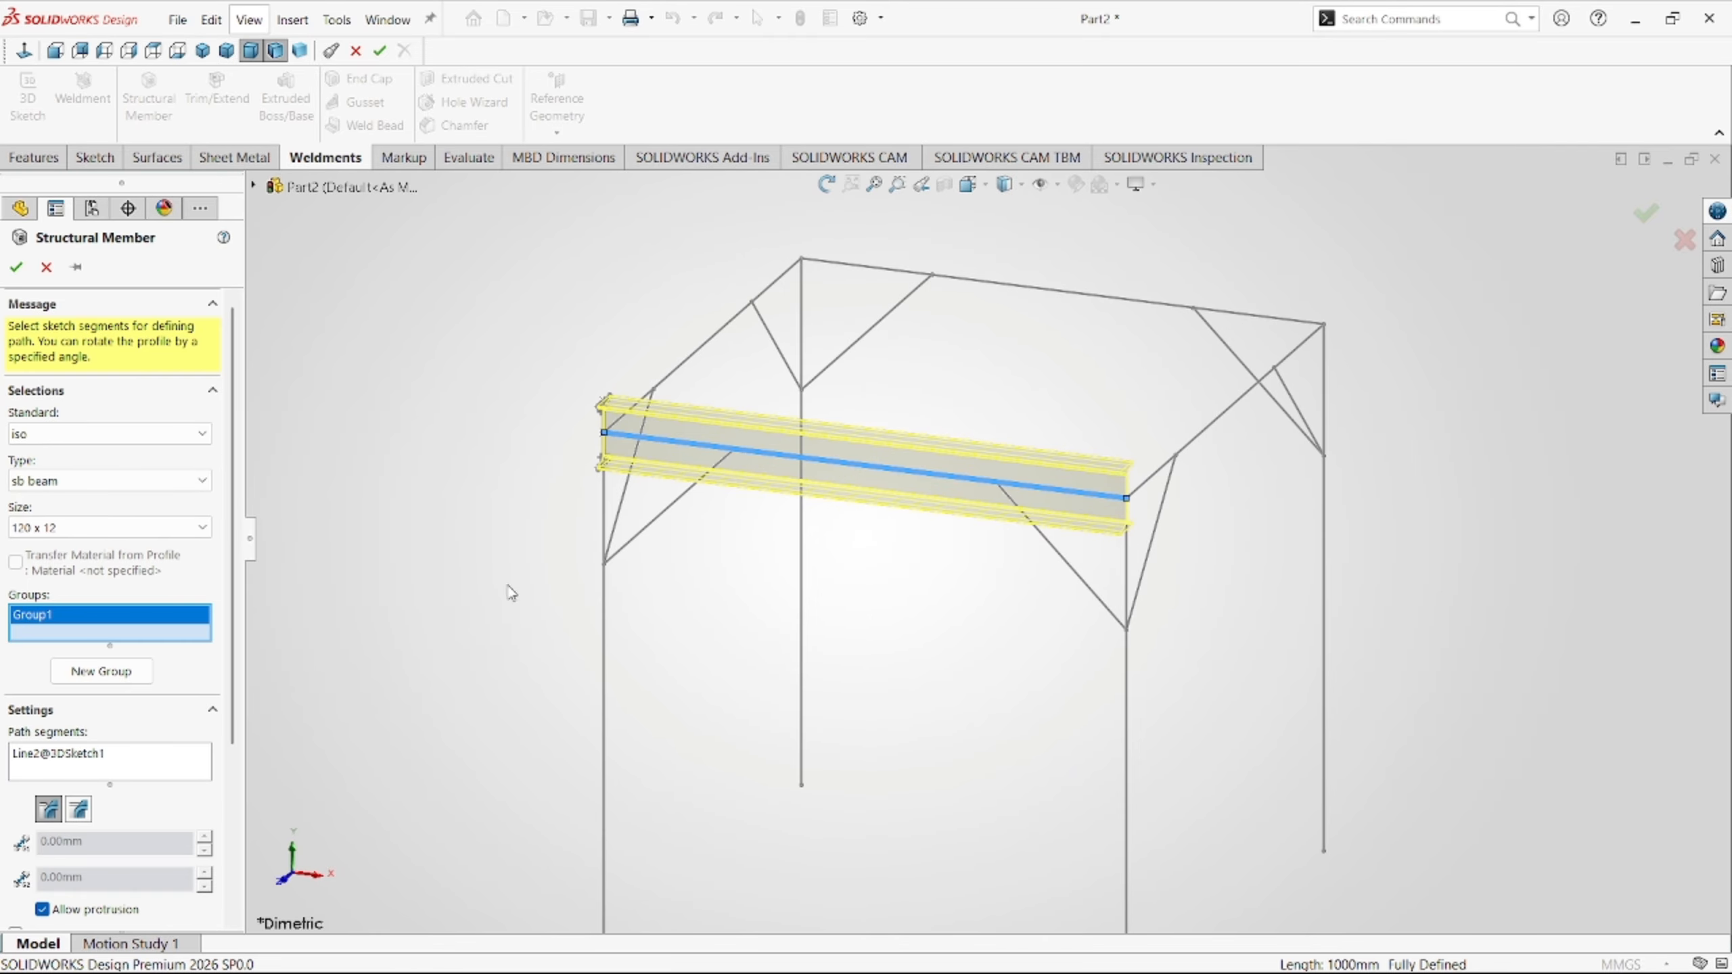
pyautogui.click(1216, 435)
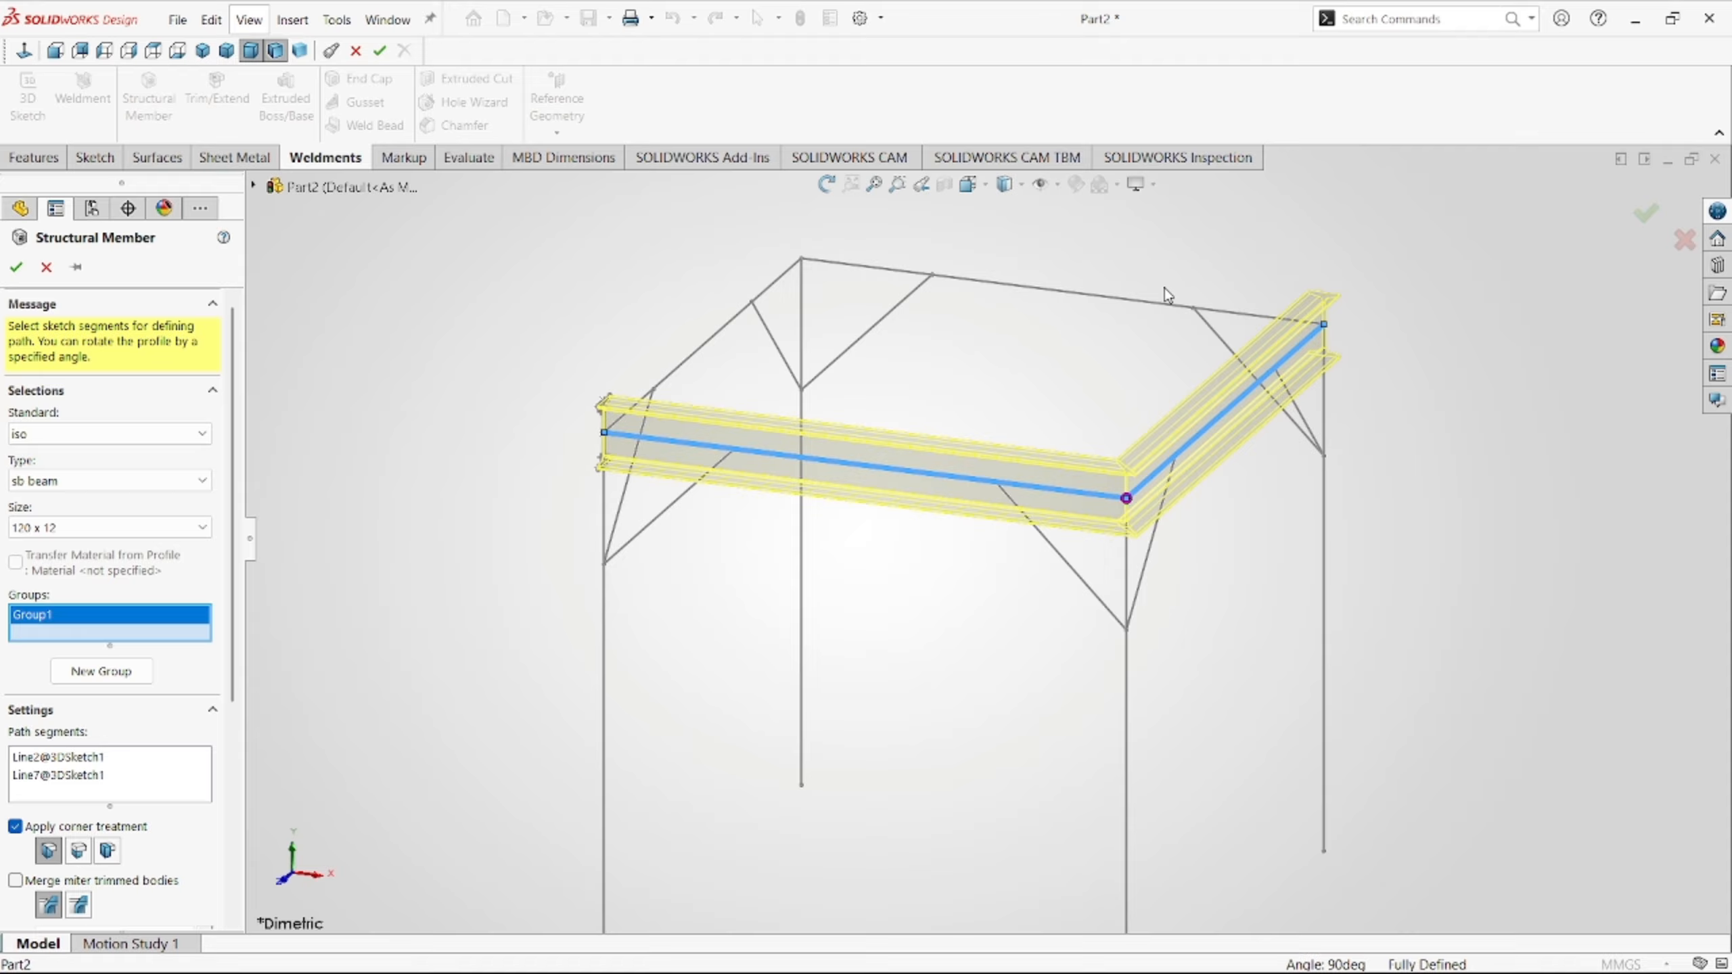
pyautogui.click(1134, 307)
pyautogui.click(710, 338)
pyautogui.scroll(3, 830, 594)
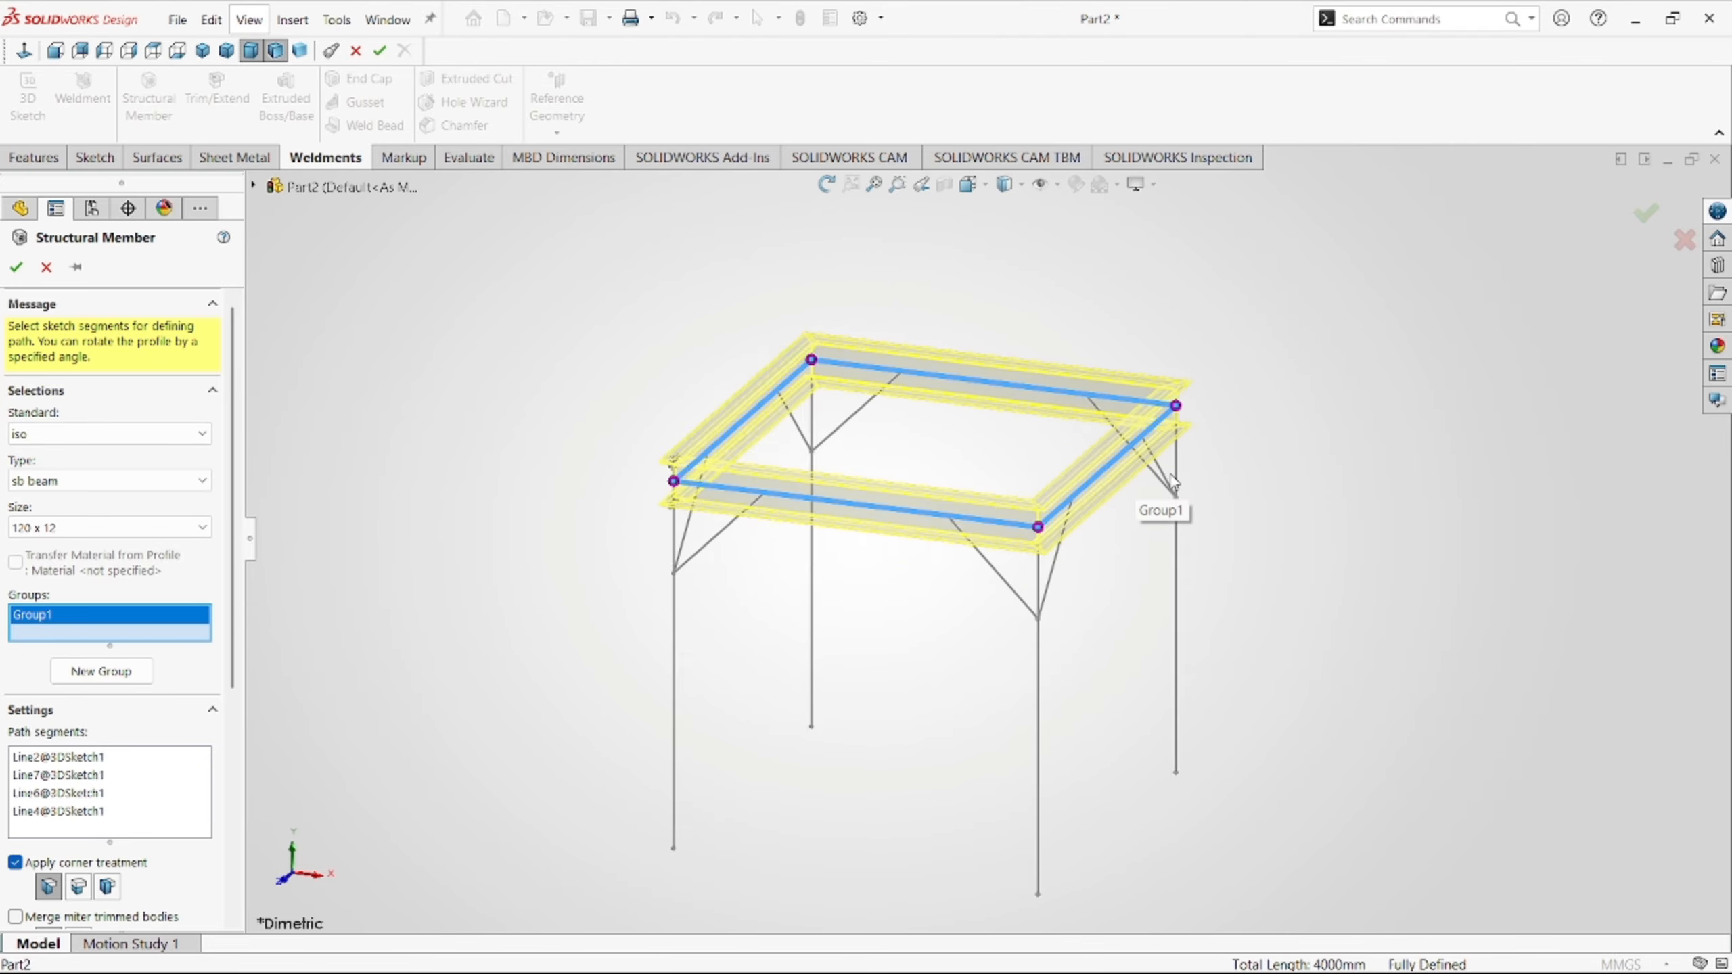
# Examine the mitred corners and the profile orientation in the preview of the tabletop beams.
pyautogui.scroll(-2, 1173, 481)
pyautogui.scroll(-3, 671, 458)
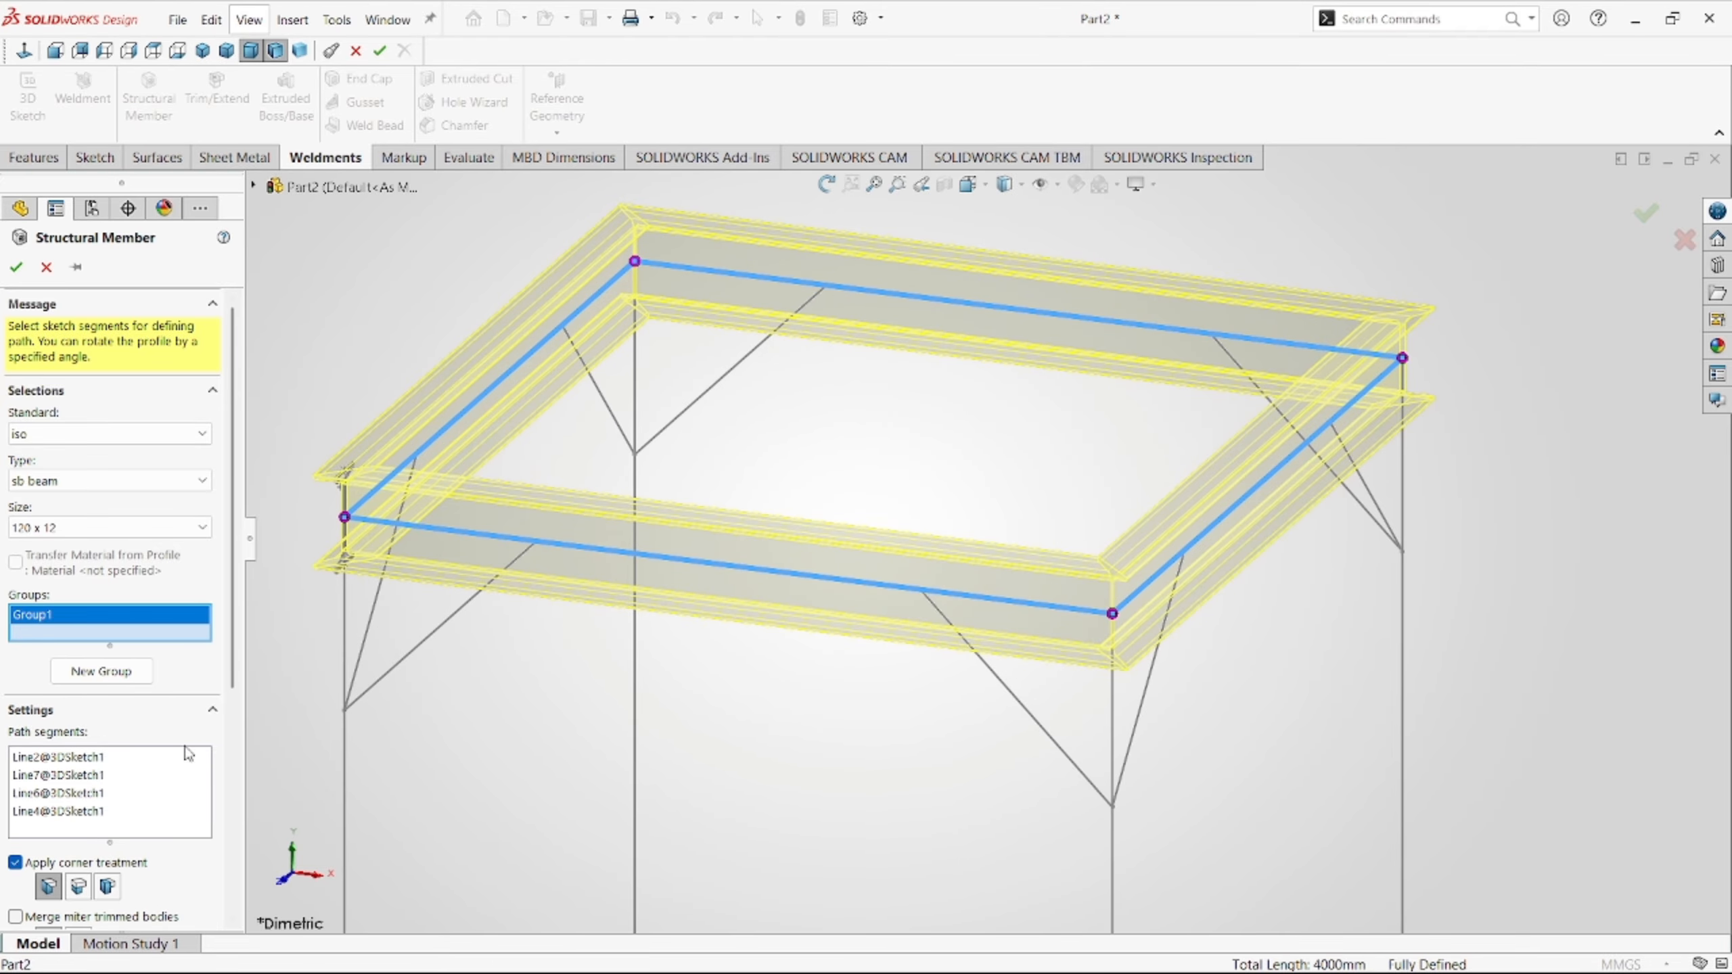
pyautogui.scroll(-5, 228, 807)
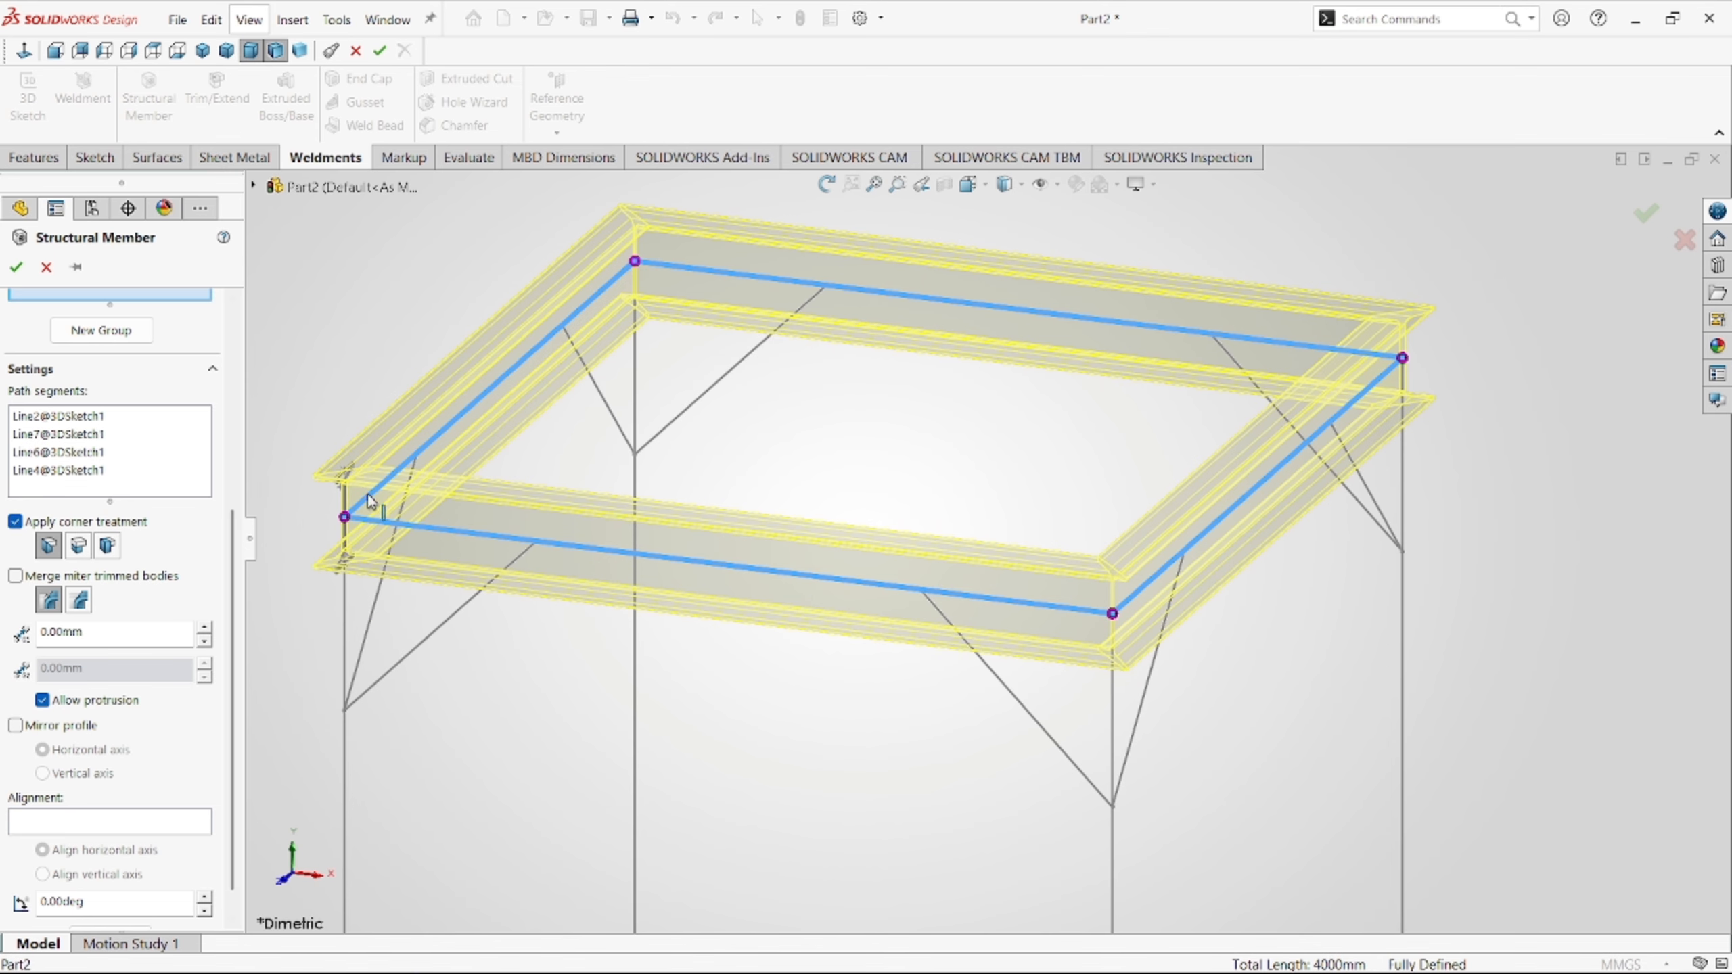
pyautogui.scroll(-2, 368, 501)
pyautogui.scroll(-2, 649, 507)
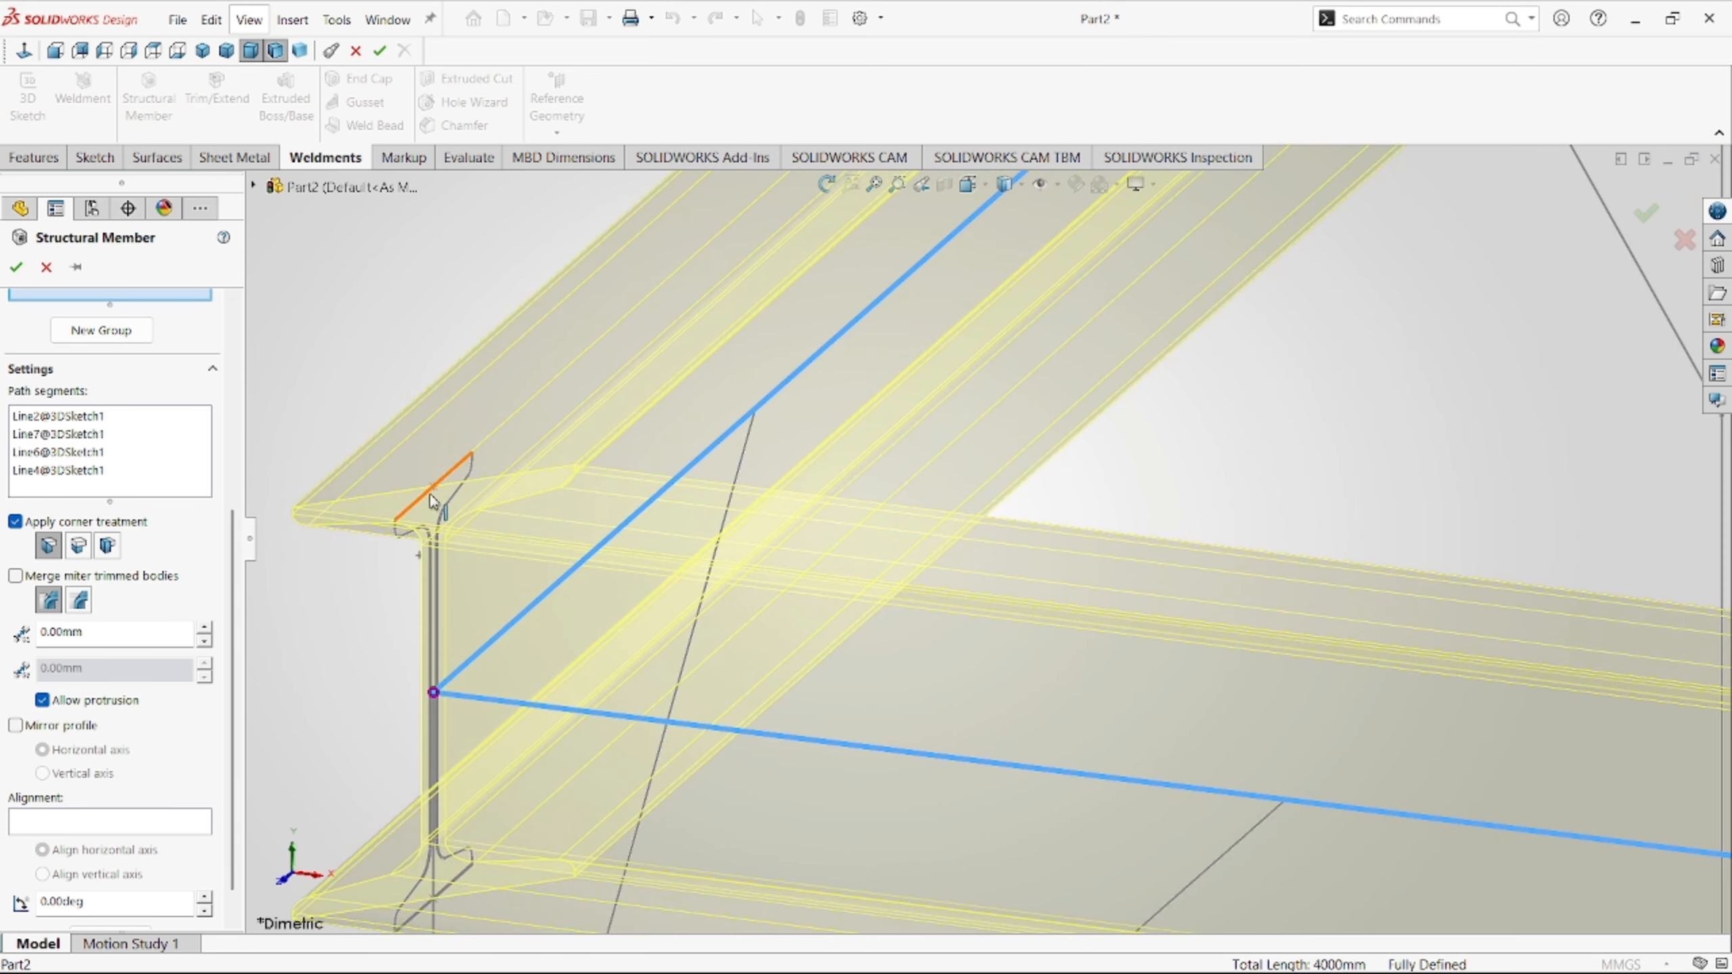
pyautogui.scroll(4, 434, 501)
pyautogui.scroll(1, 915, 593)
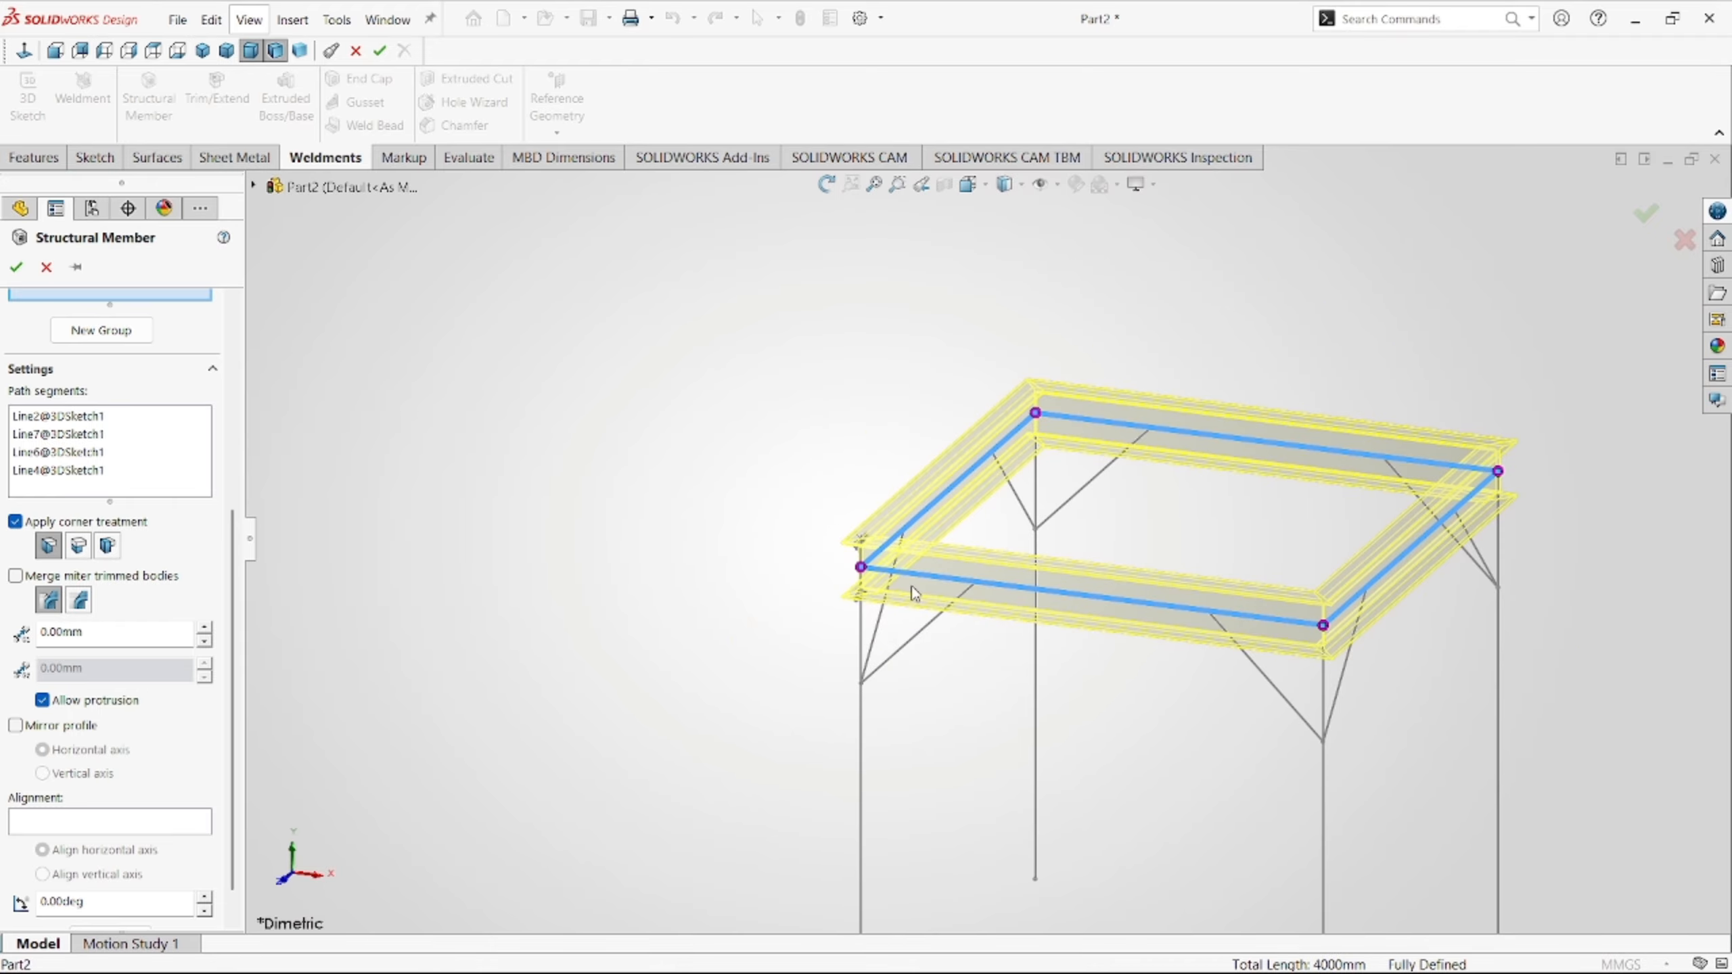
pyautogui.scroll(-3, 1200, 575)
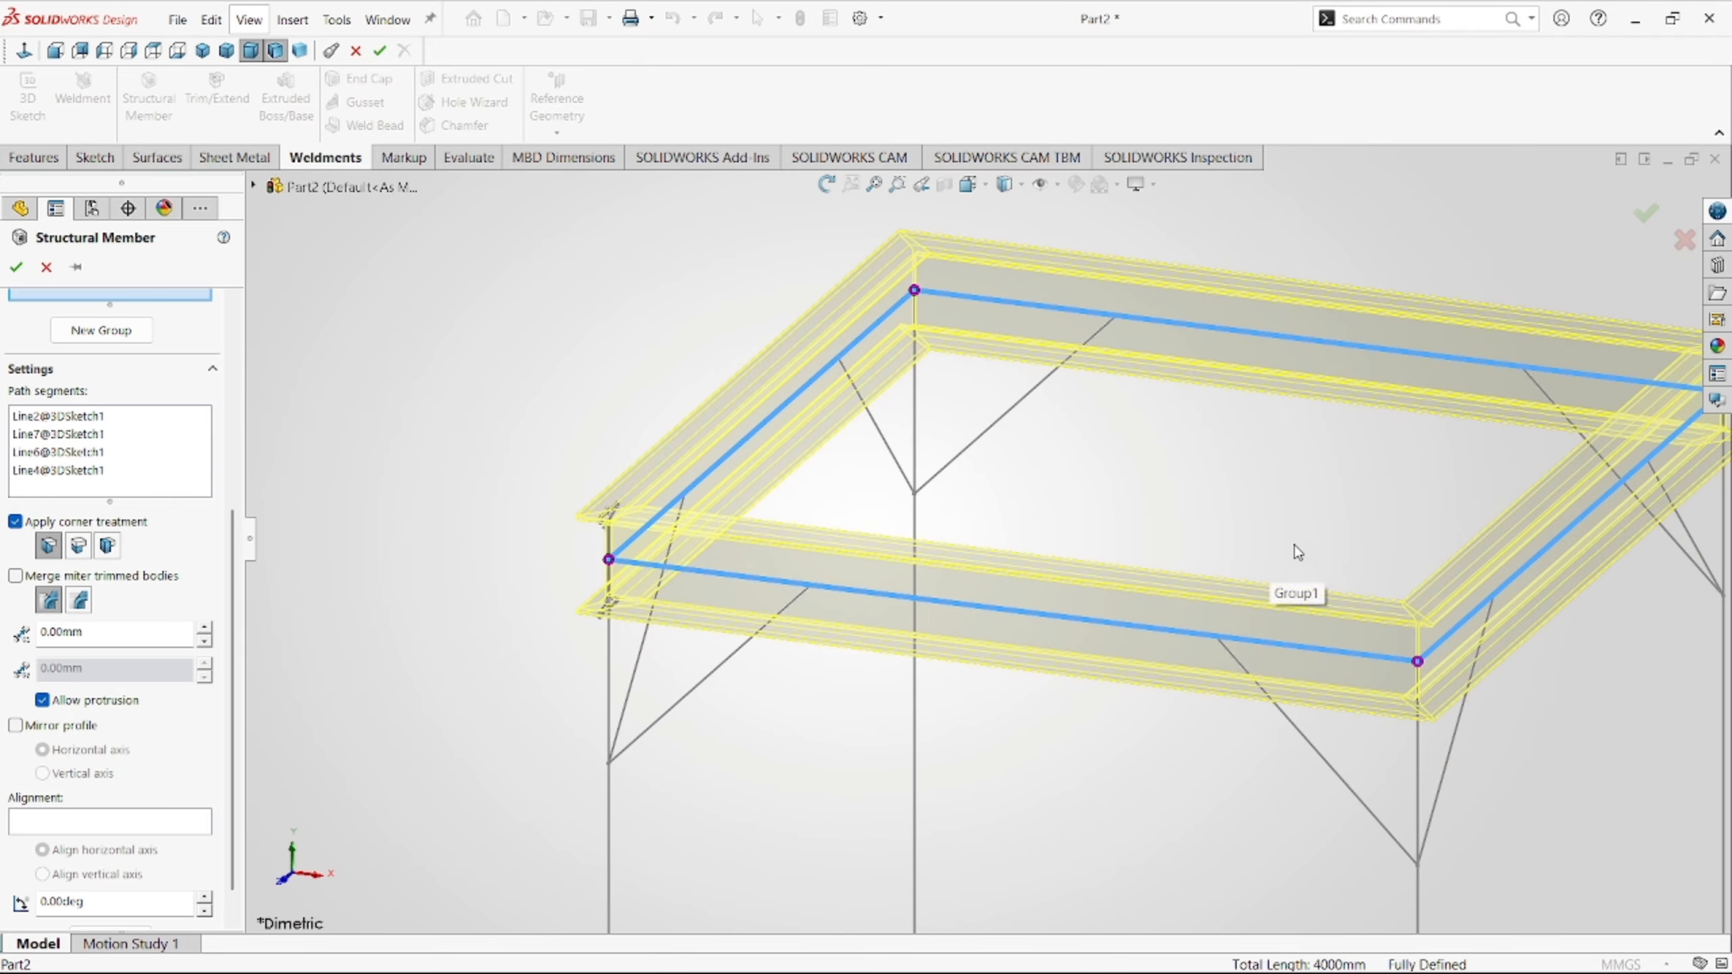
# Try the end butt corner treatment on the whole tabletop group, inspect its corners and restore the end miter.
pyautogui.click(78, 546)
pyautogui.scroll(-3, 580, 559)
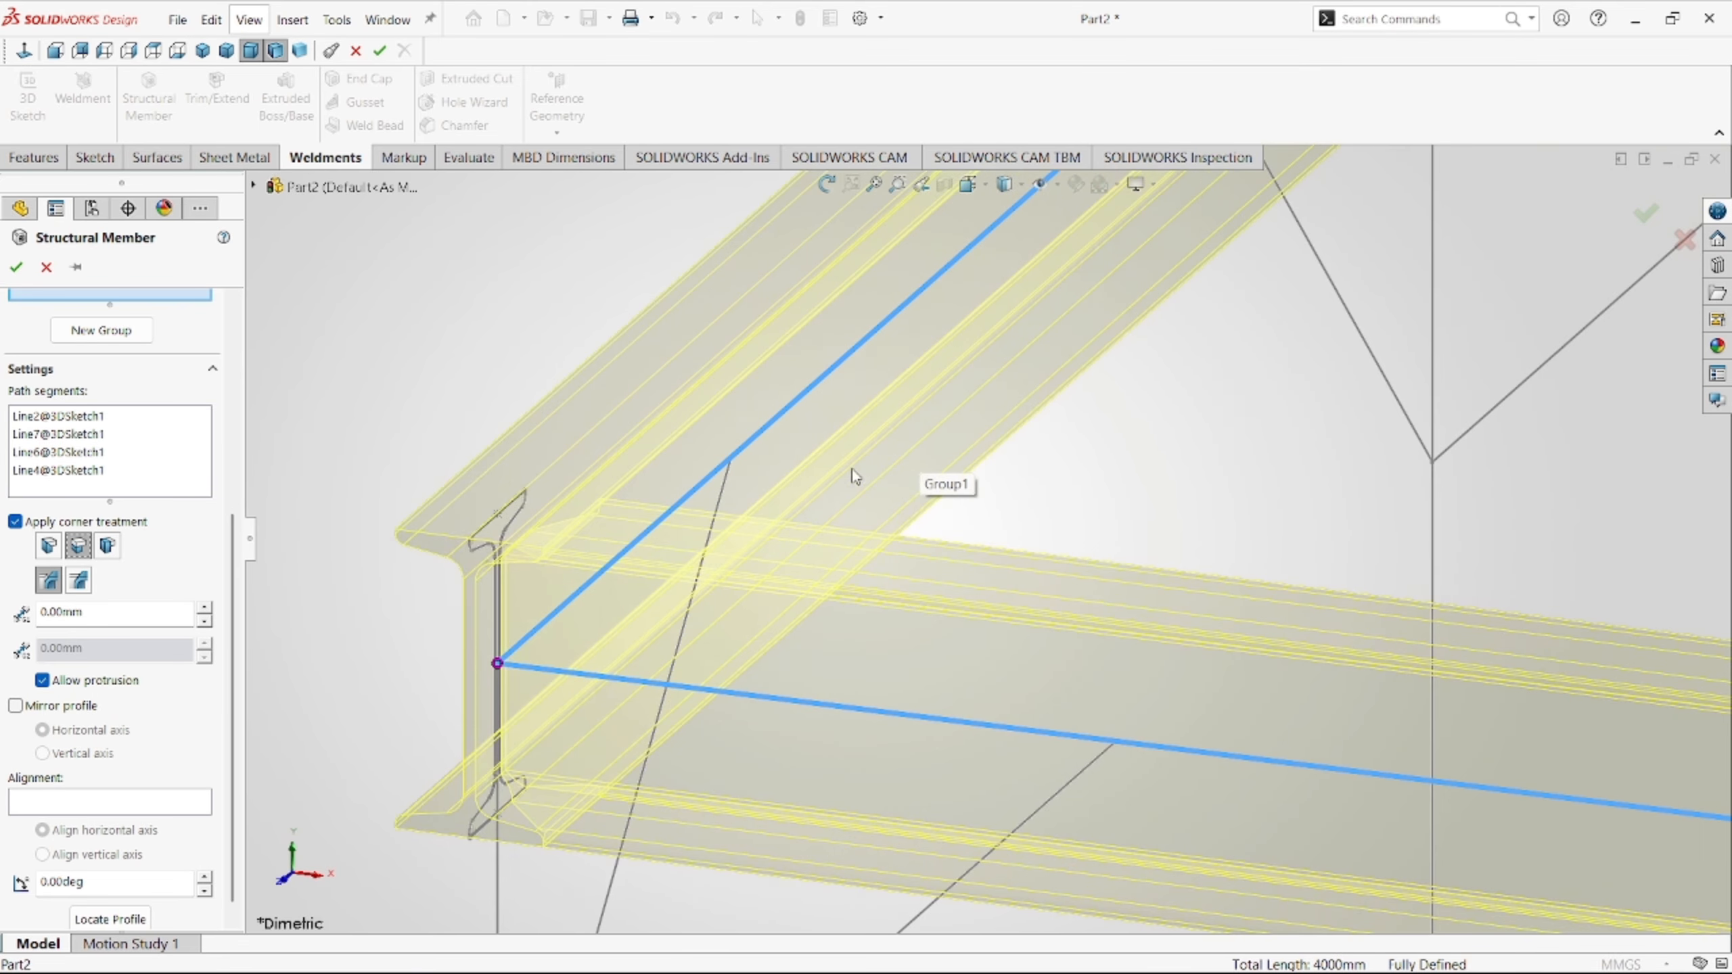
pyautogui.scroll(2, 1479, 429)
pyautogui.scroll(2, 1479, 430)
pyautogui.scroll(-1, 1452, 751)
pyautogui.scroll(-3, 1456, 747)
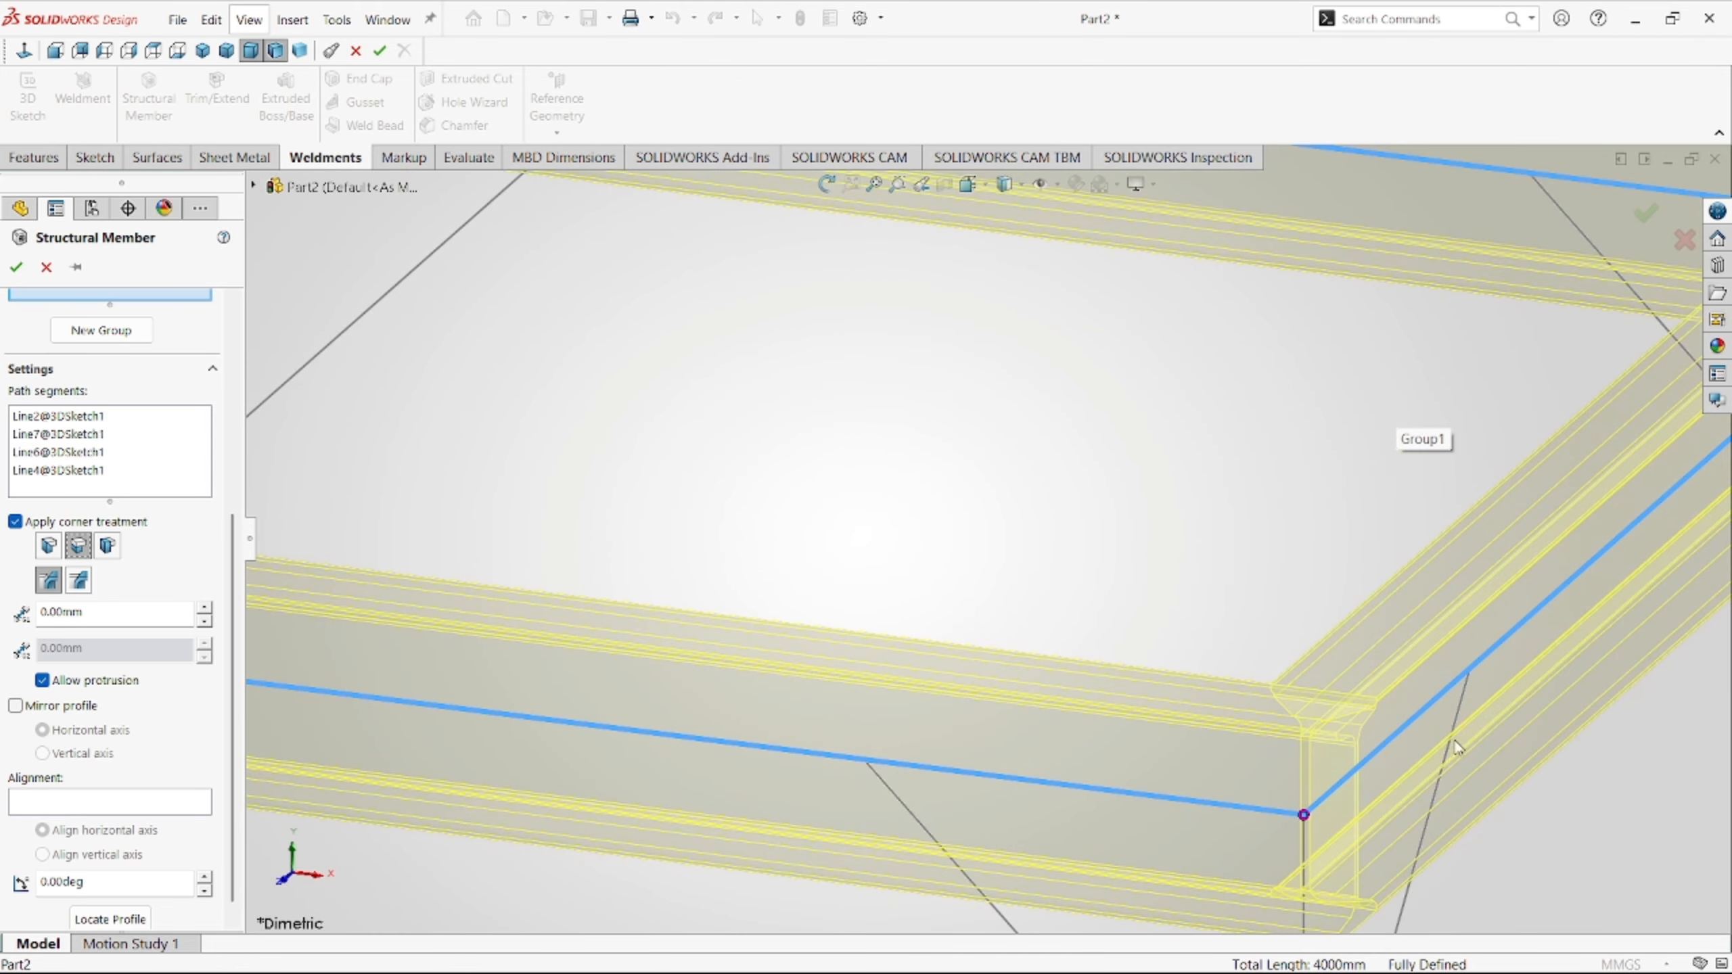
pyautogui.scroll(3, 1064, 600)
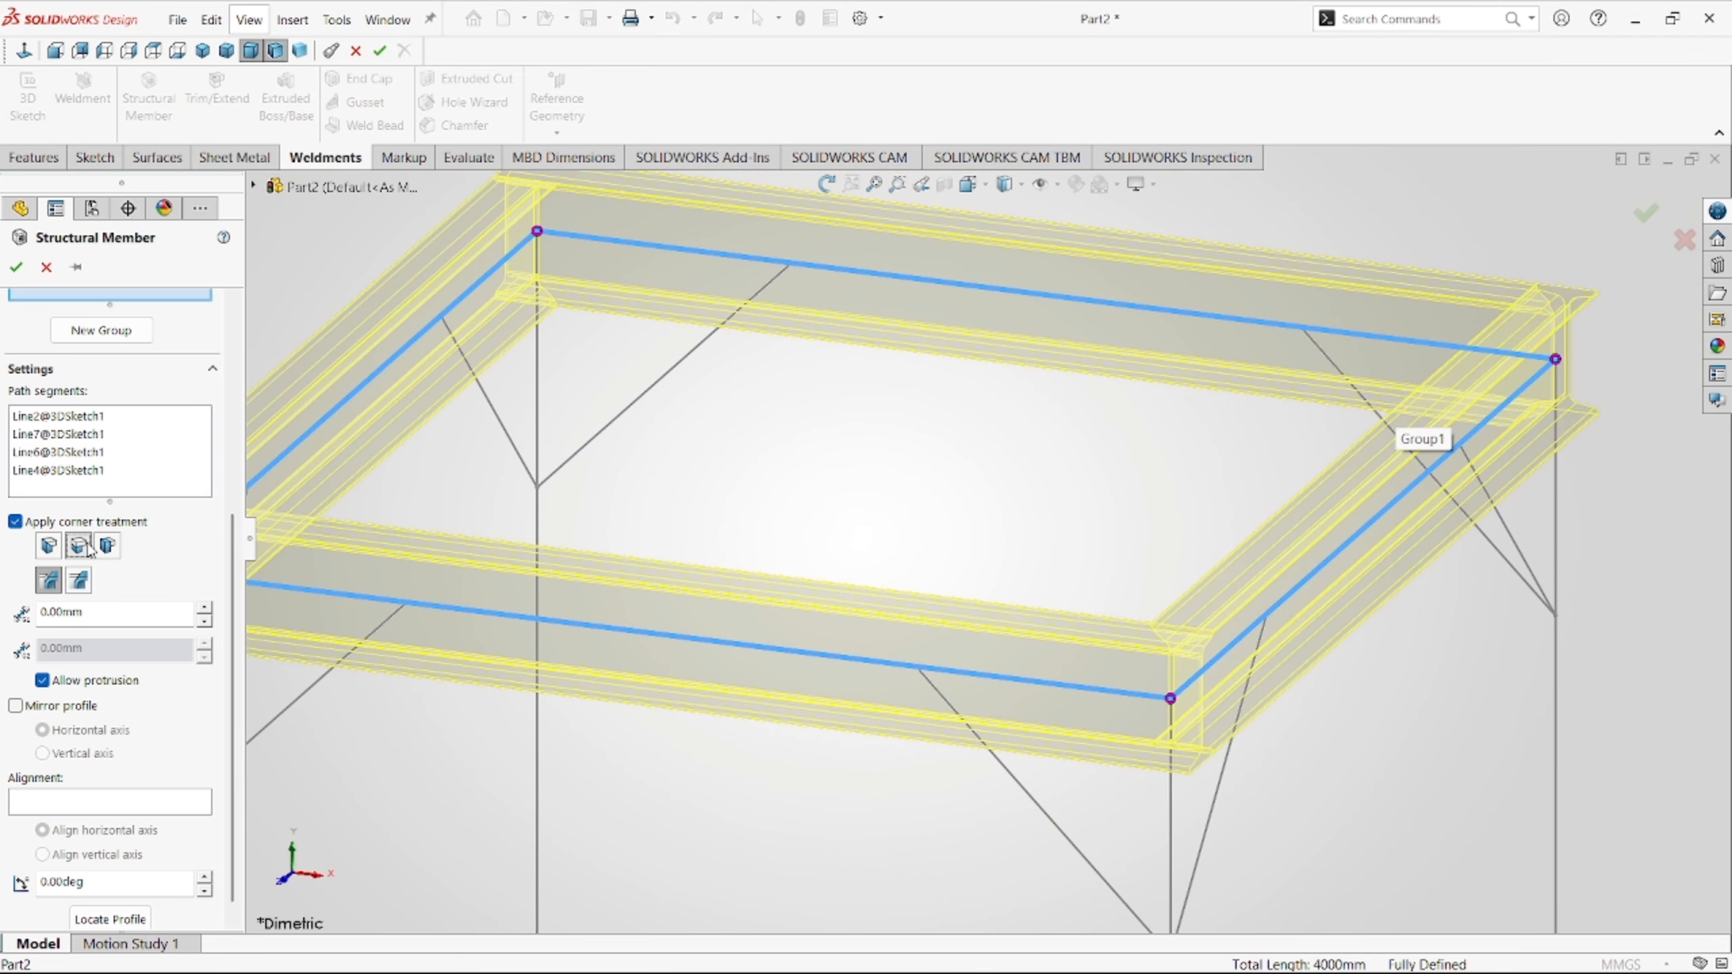
pyautogui.scroll(-5, 382, 529)
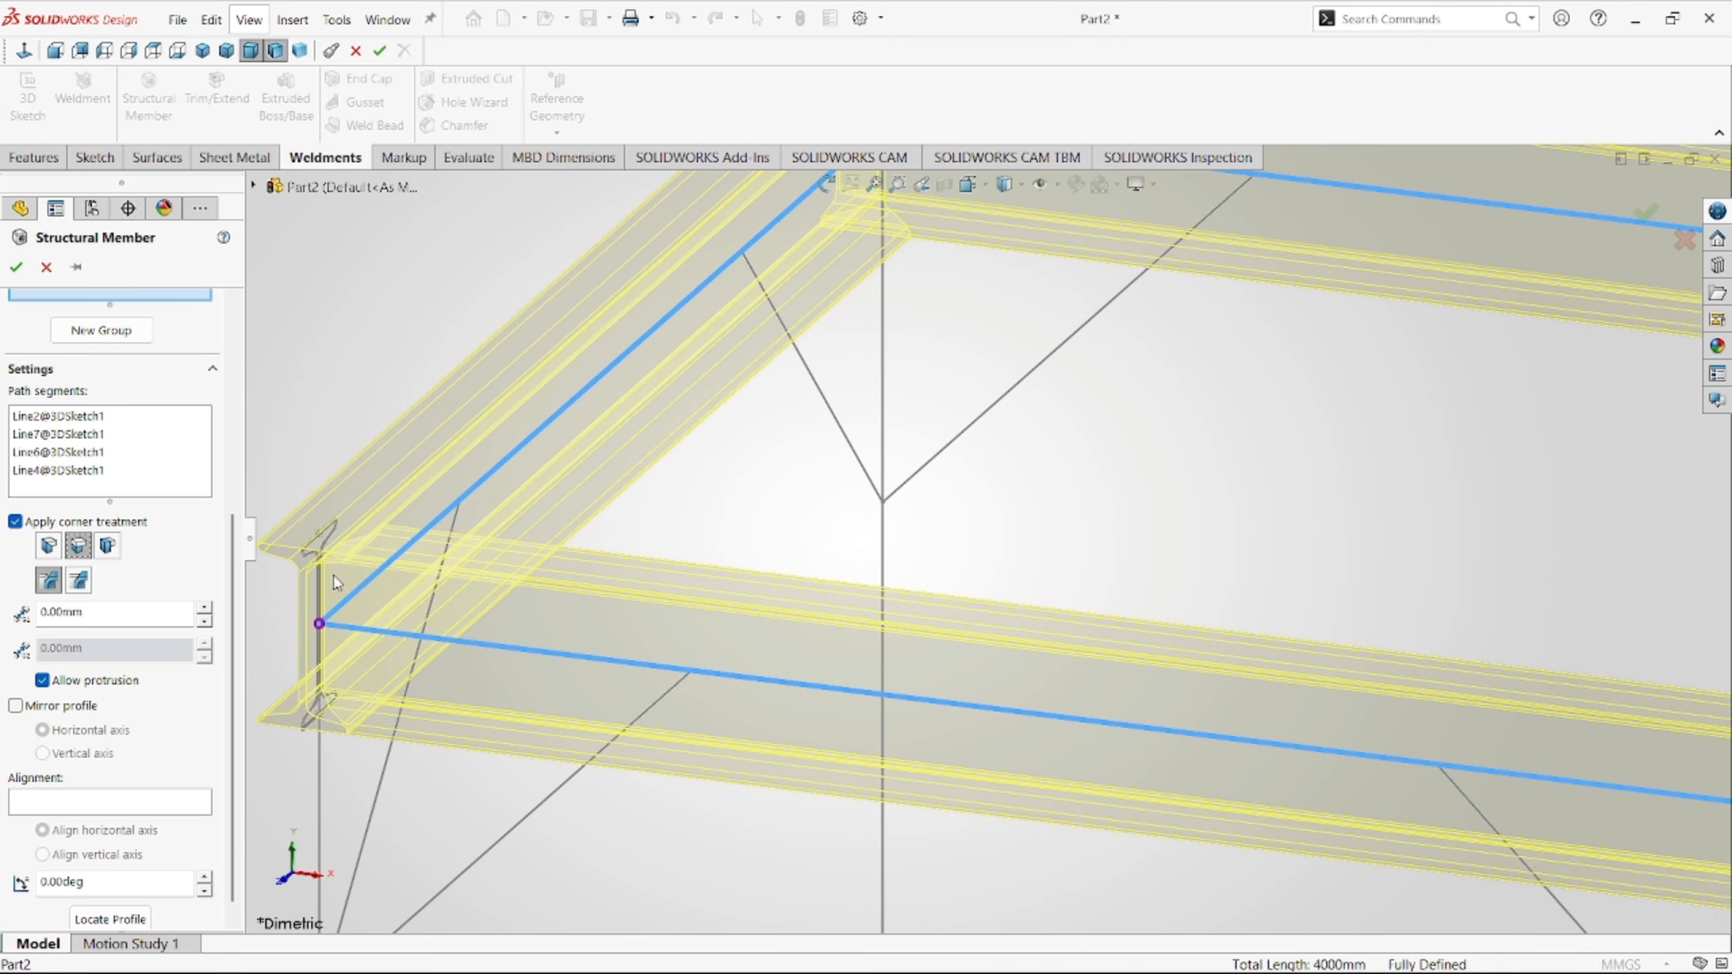
pyautogui.scroll(3, 333, 575)
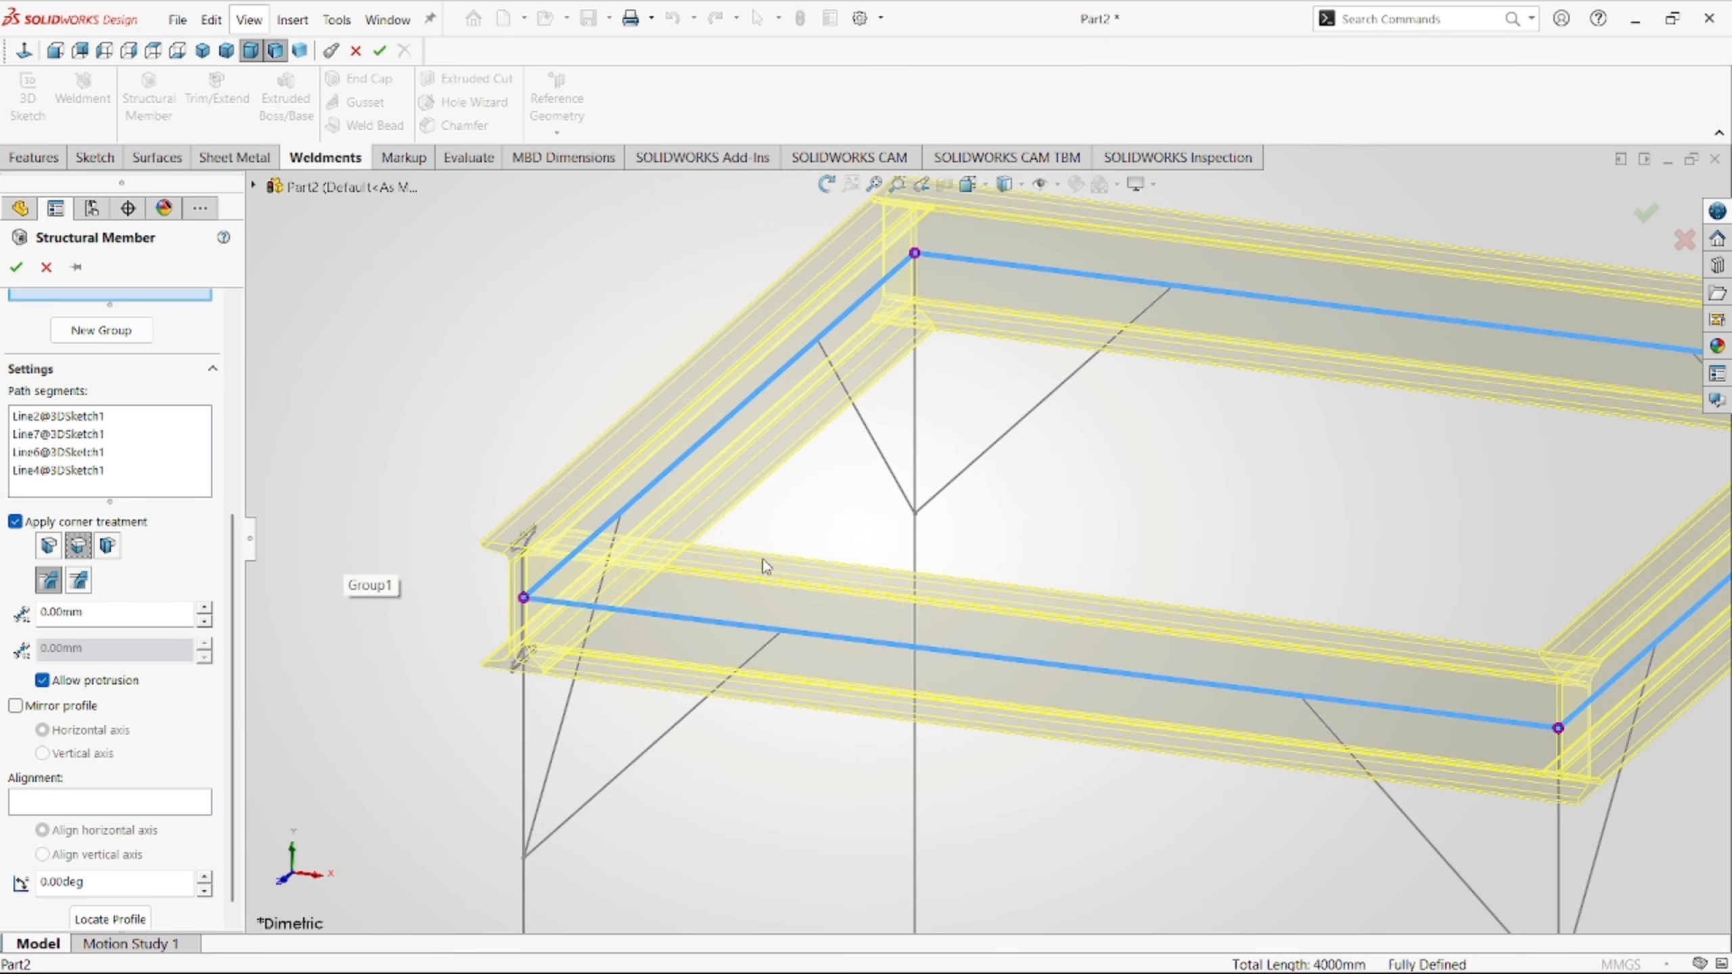
pyautogui.click(48, 547)
# Set an individual end butt treatment for the front-left tabletop corner.
pyautogui.scroll(-3, 785, 536)
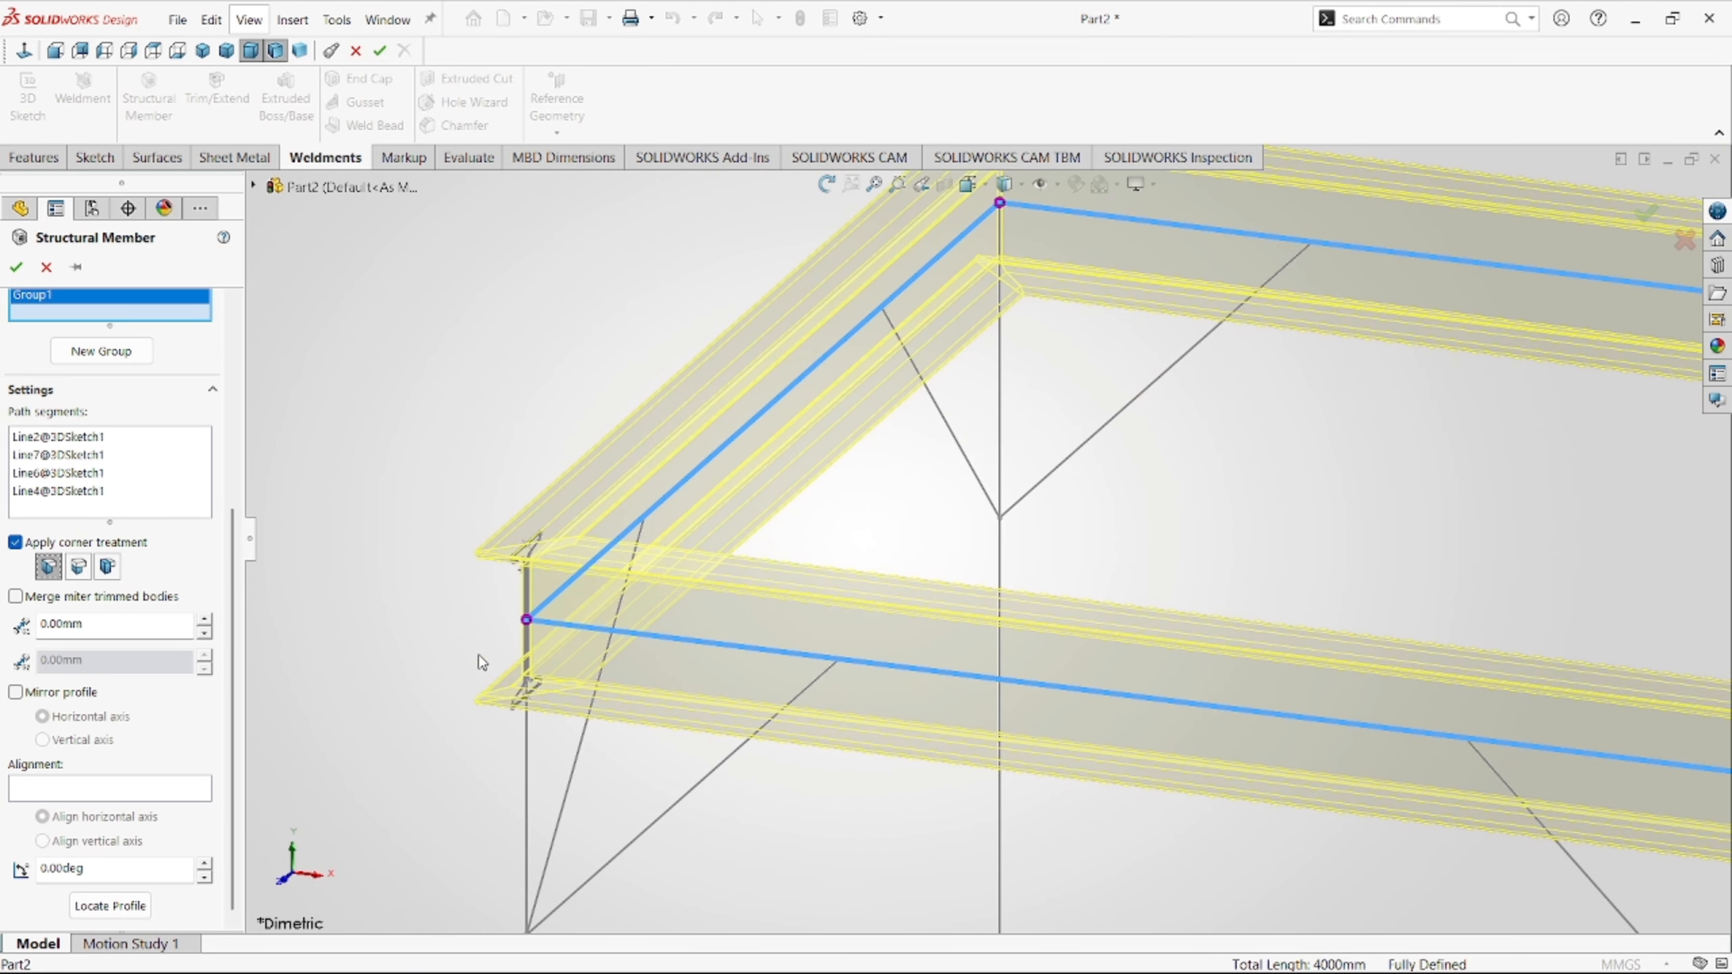
pyautogui.scroll(-3, 584, 618)
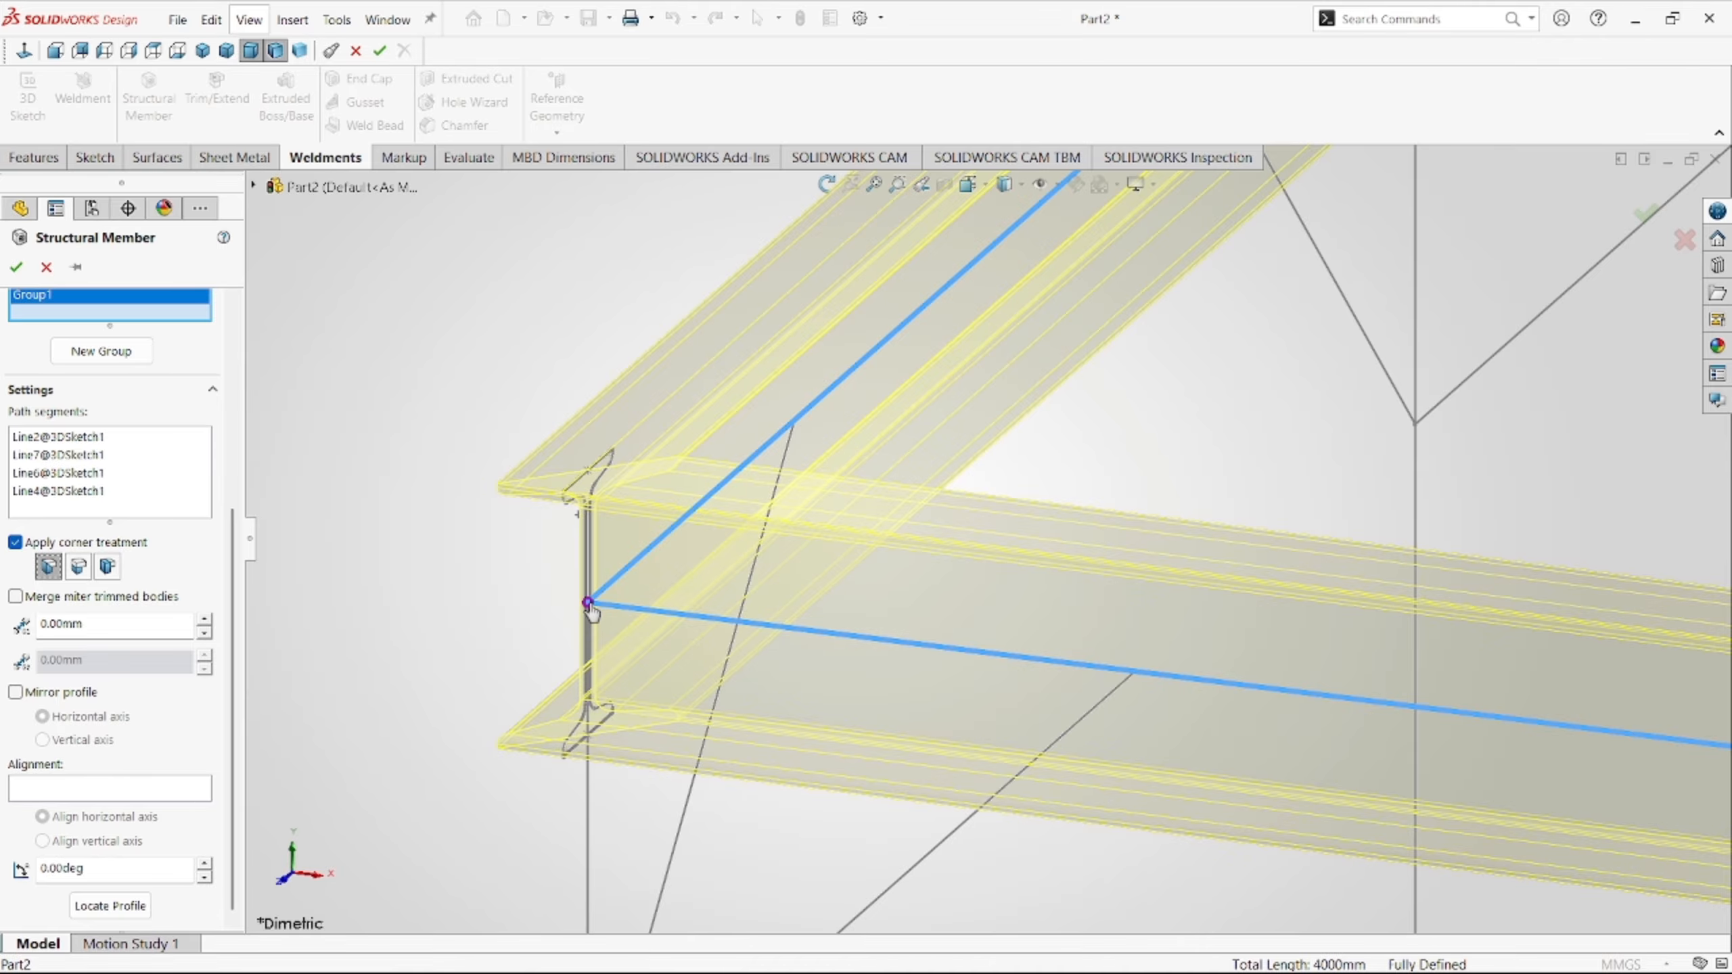
pyautogui.click(588, 602)
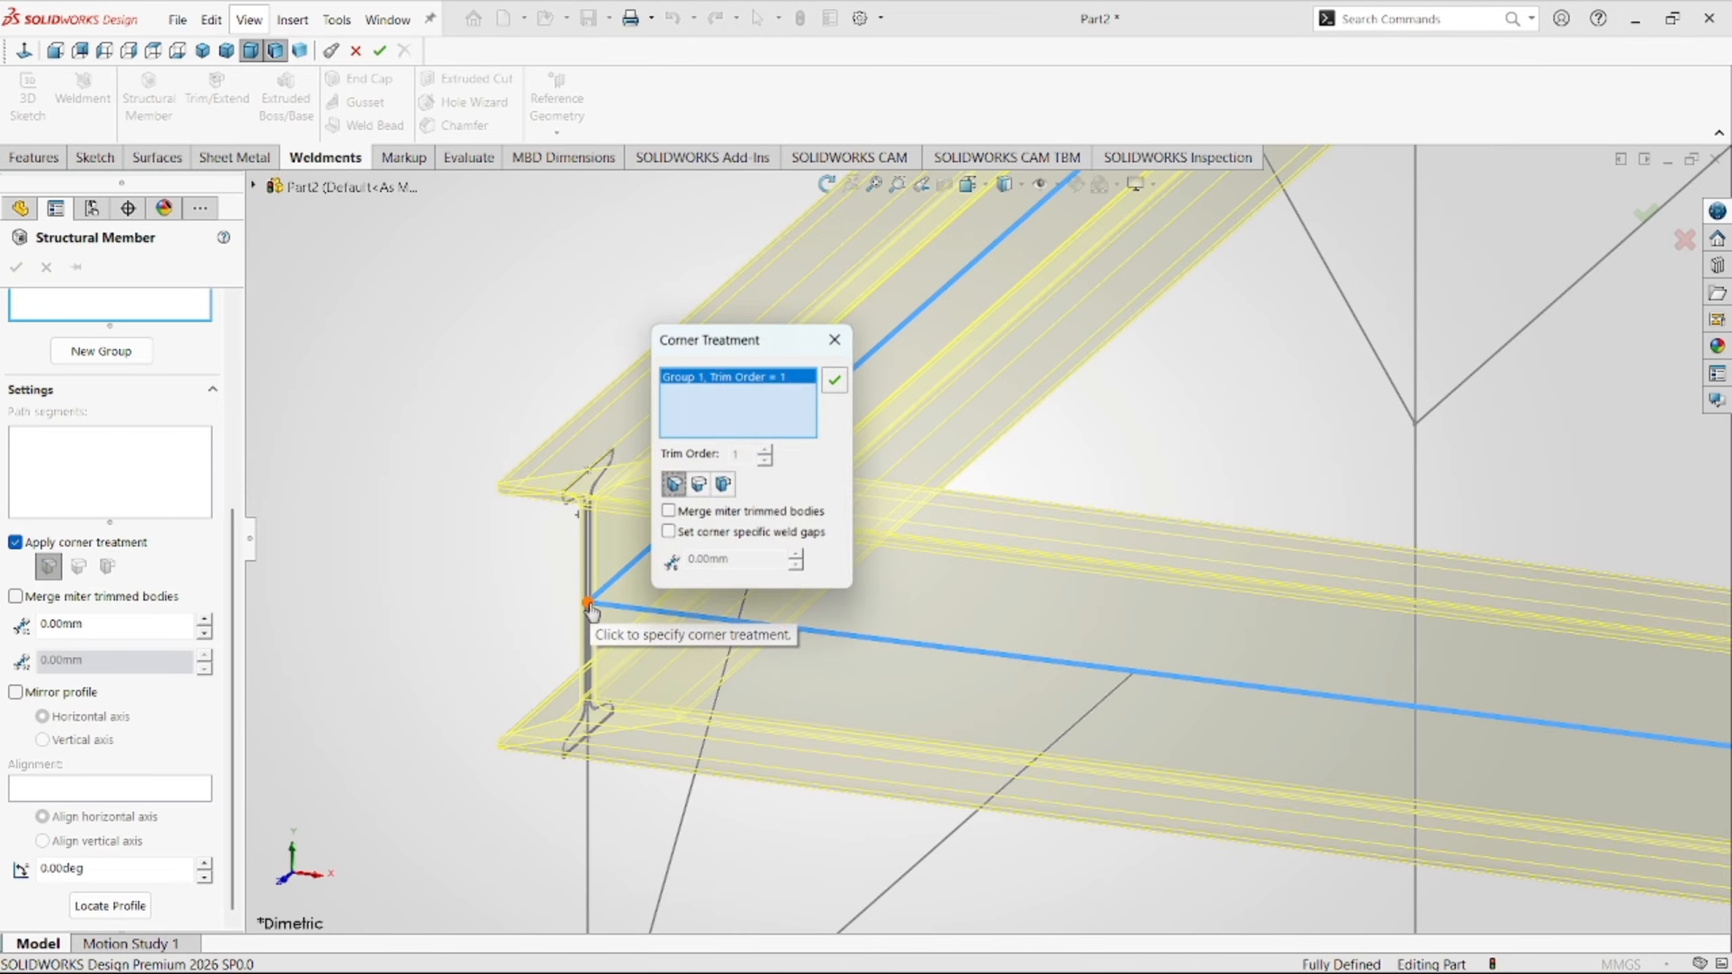
pyautogui.click(699, 488)
pyautogui.click(841, 377)
pyautogui.scroll(6, 988, 532)
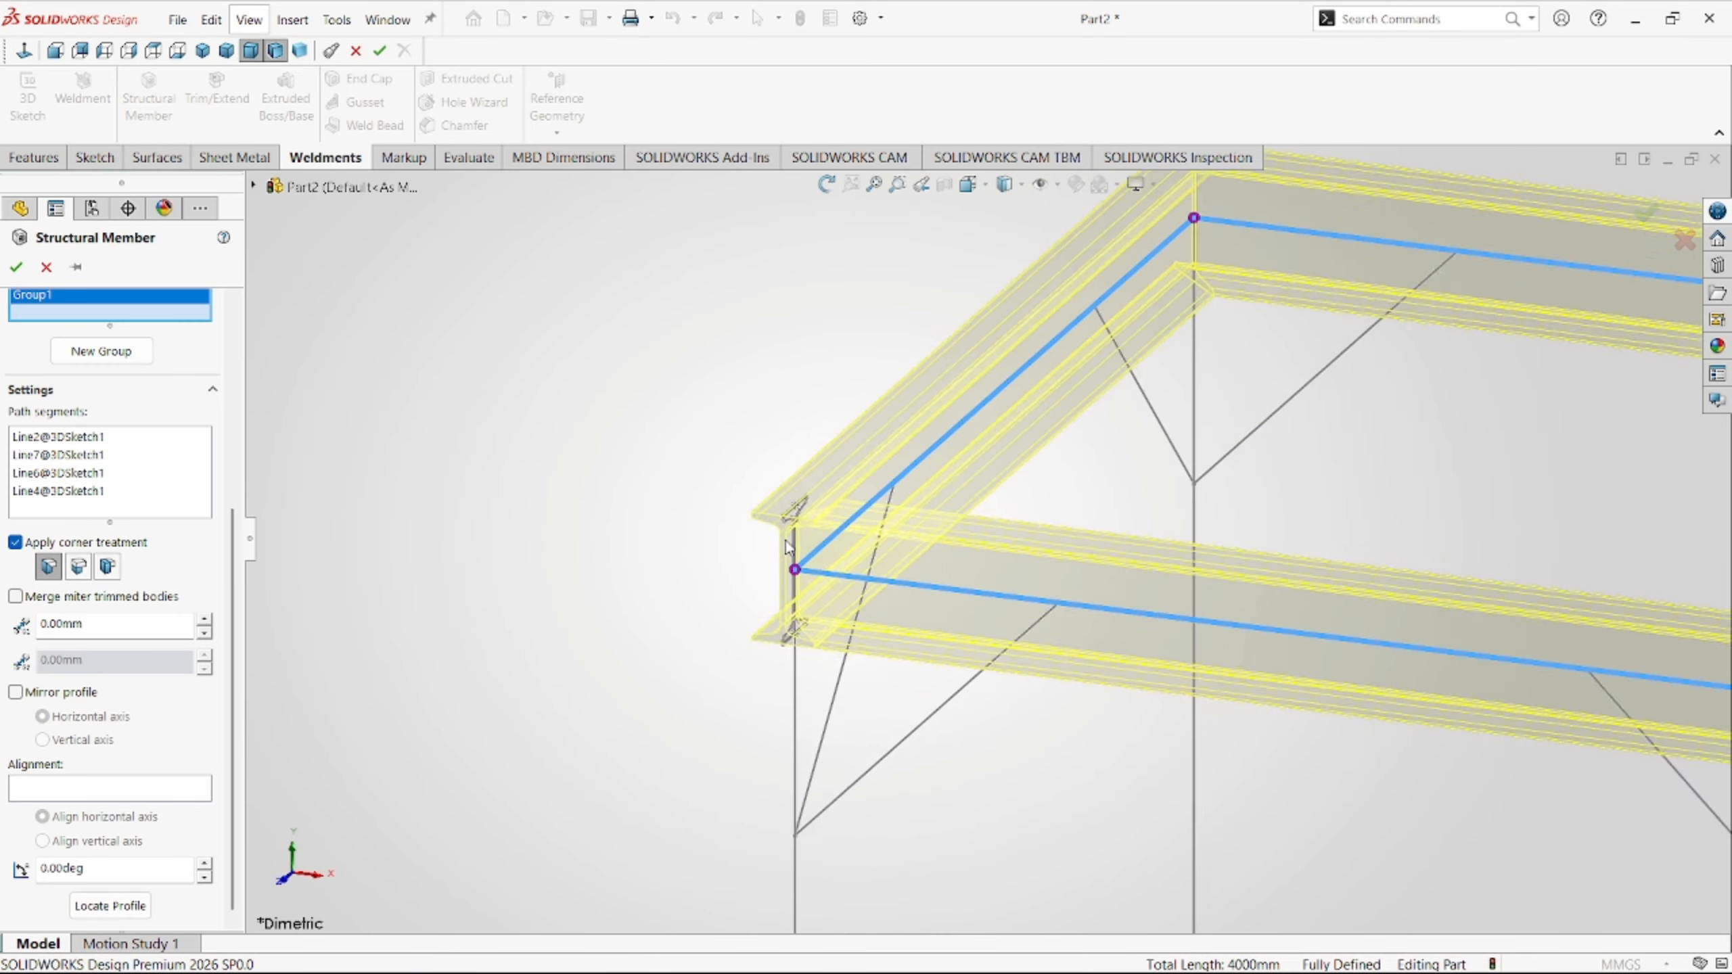
pyautogui.scroll(-2, 1402, 560)
pyautogui.scroll(2, 1236, 614)
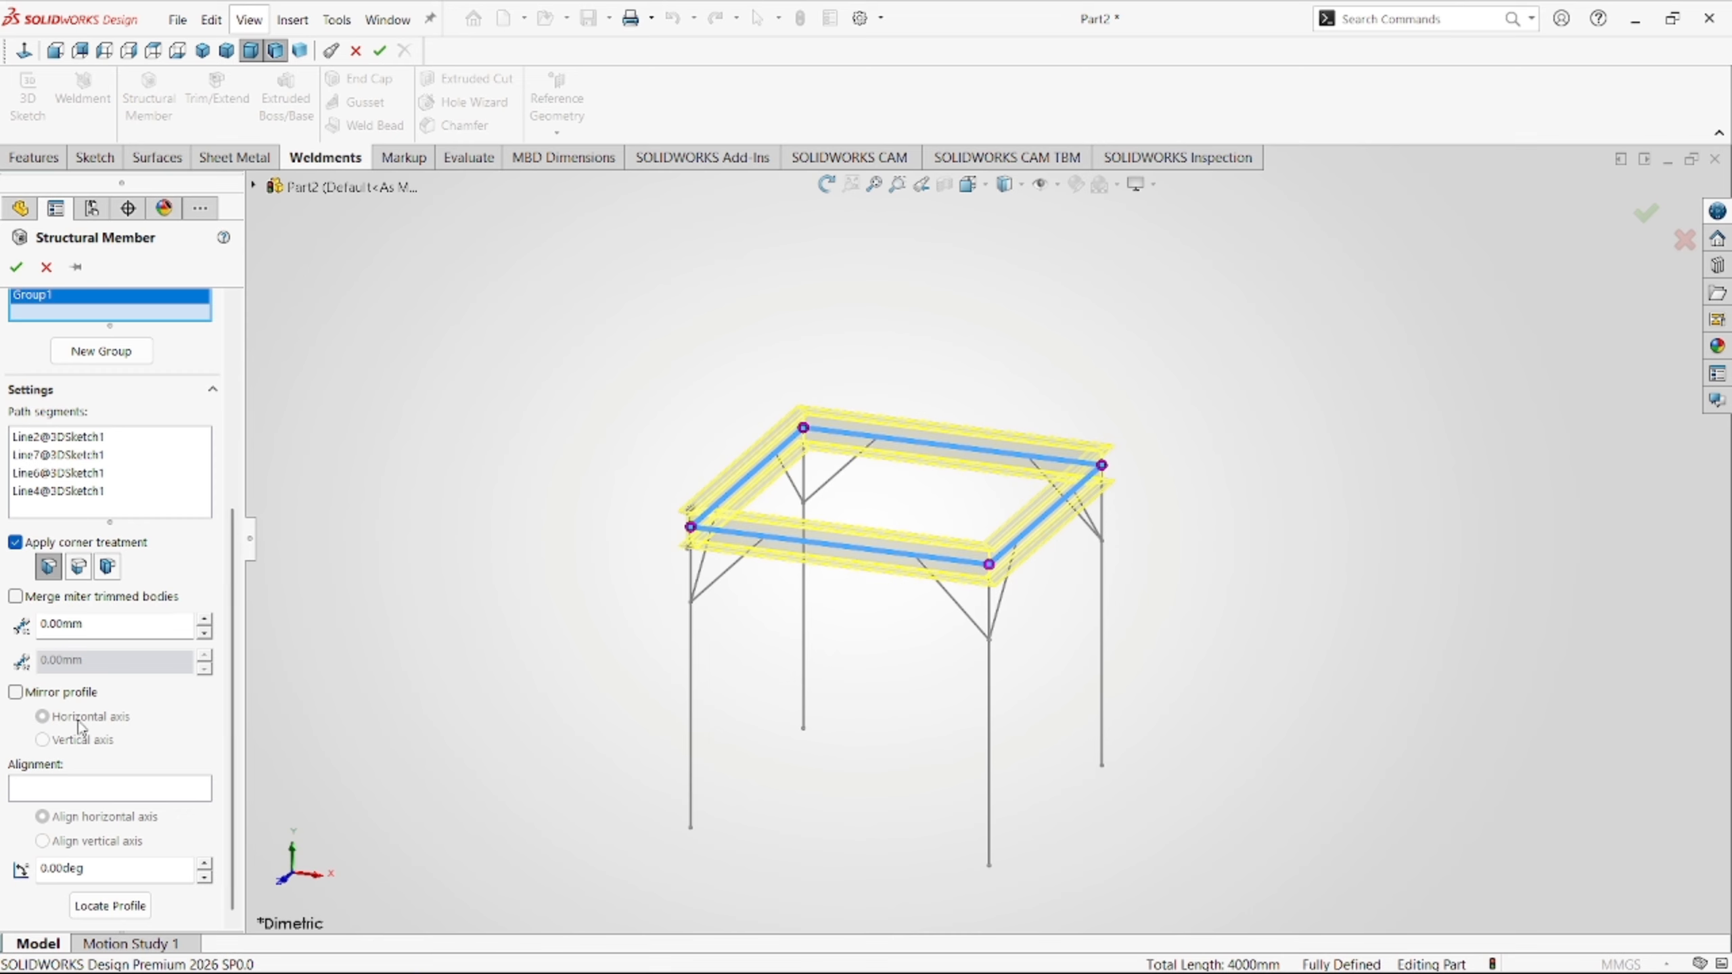
pyautogui.scroll(3, 153, 667)
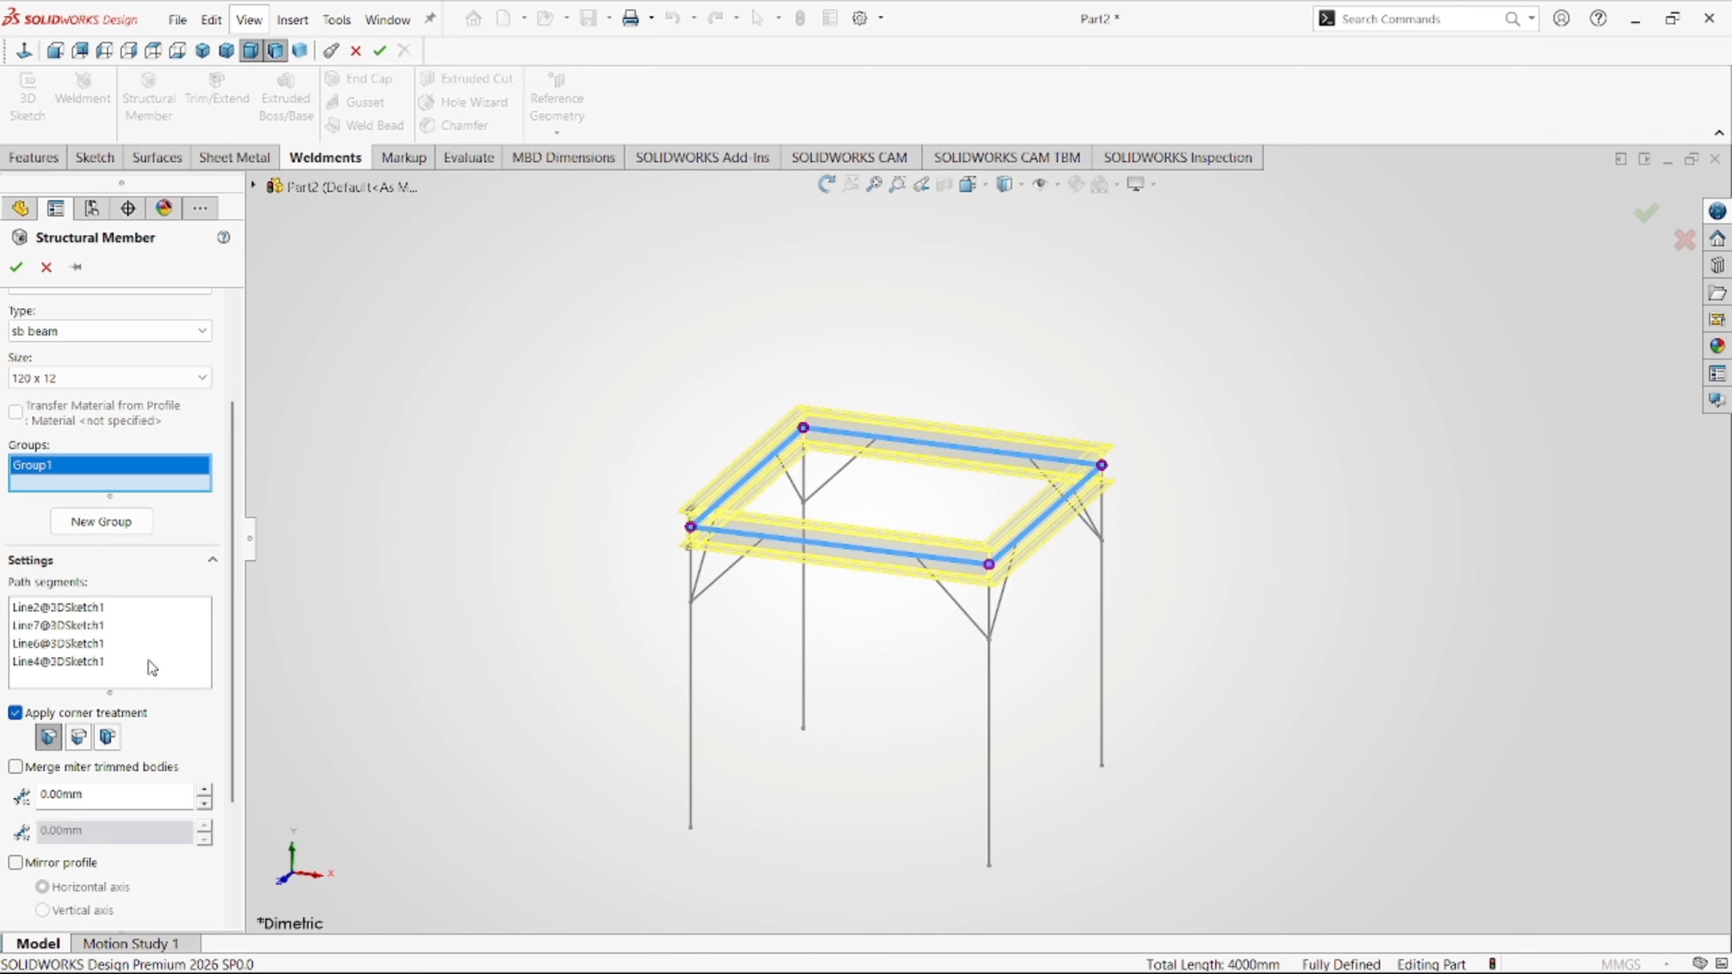
pyautogui.click(126, 537)
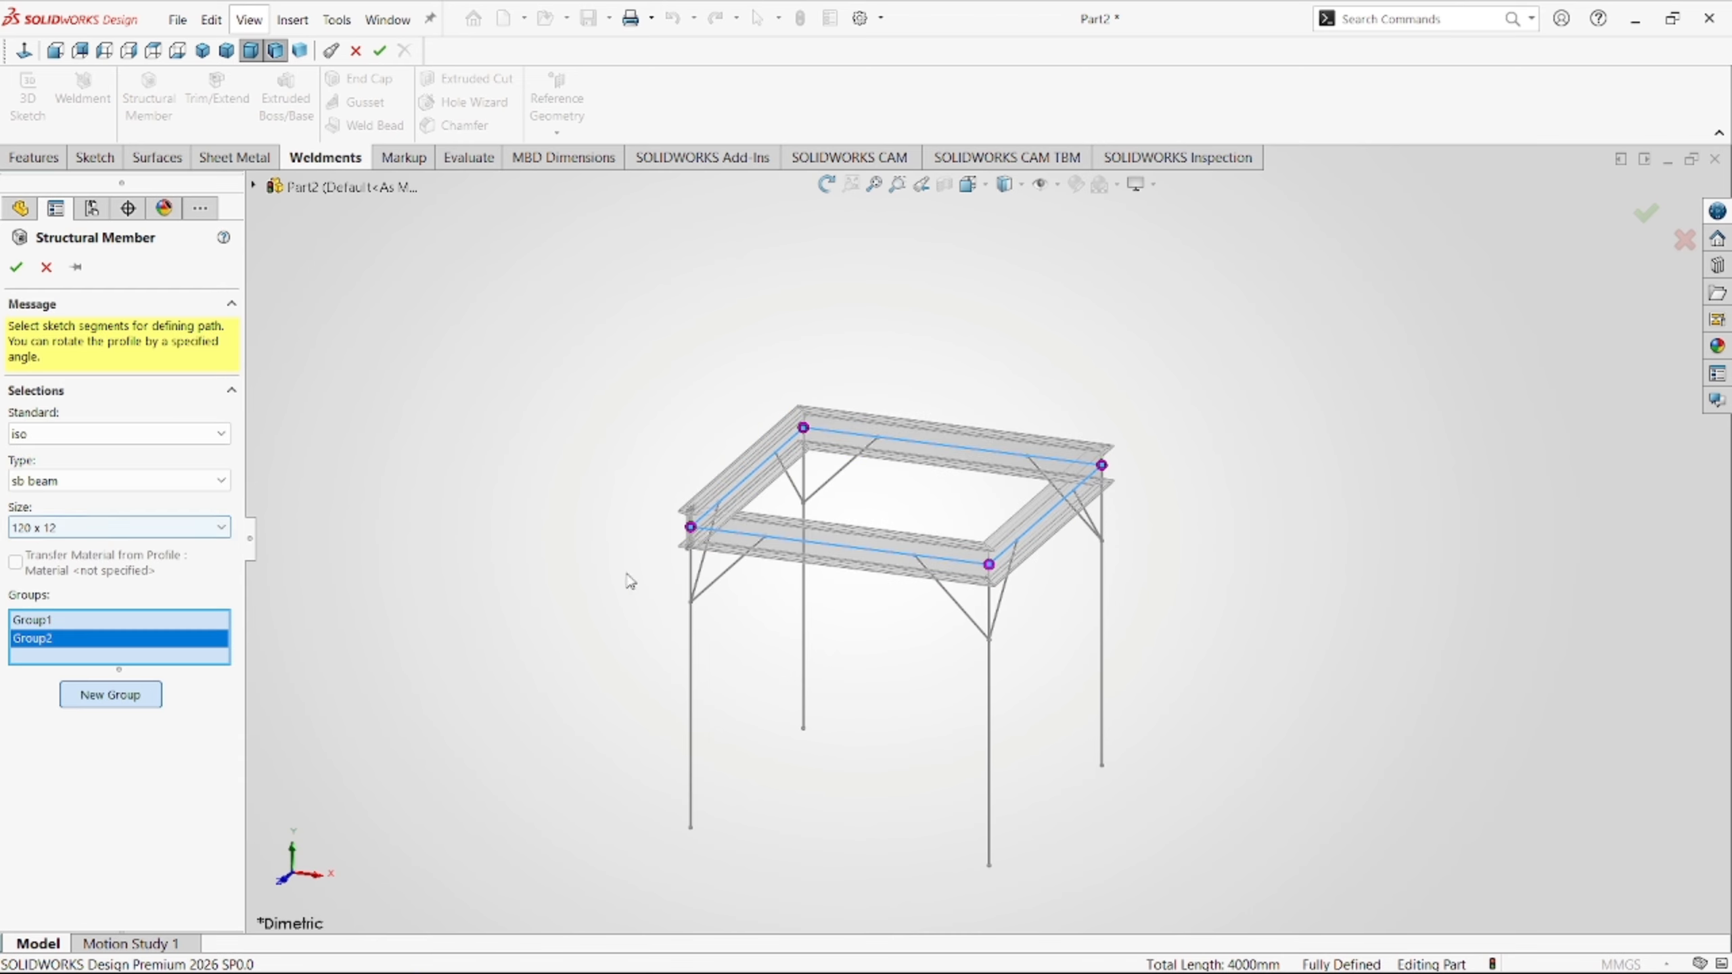
pyautogui.scroll(-4, 954, 540)
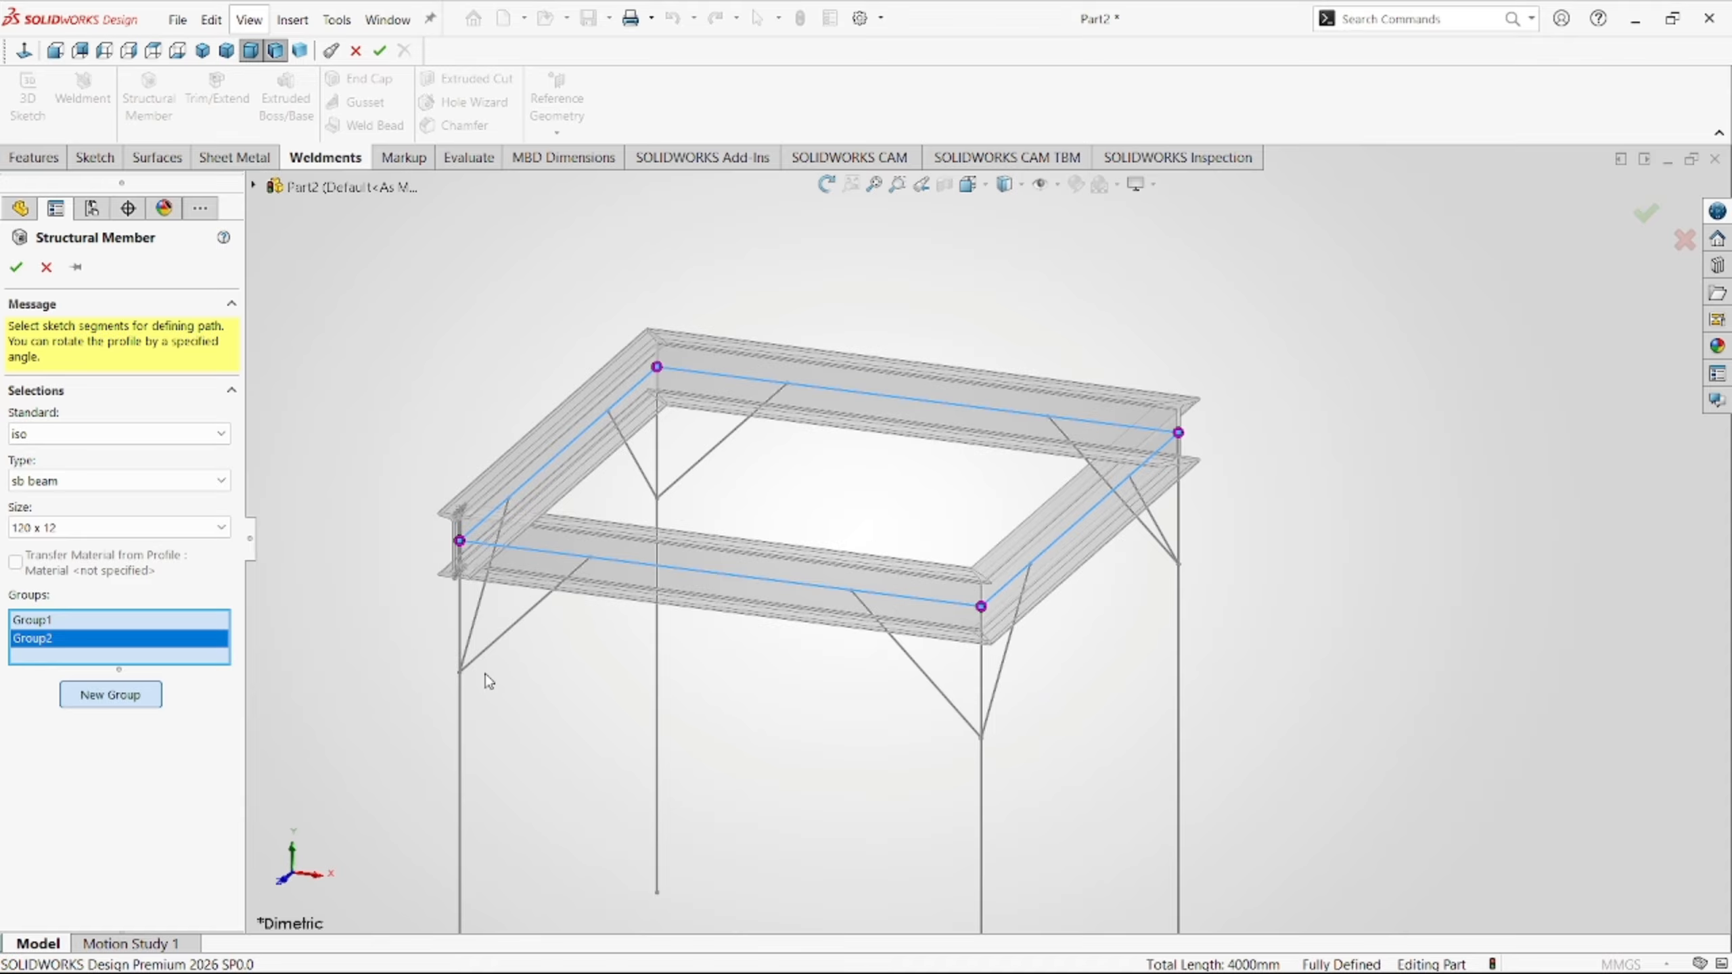
pyautogui.scroll(3, 704, 749)
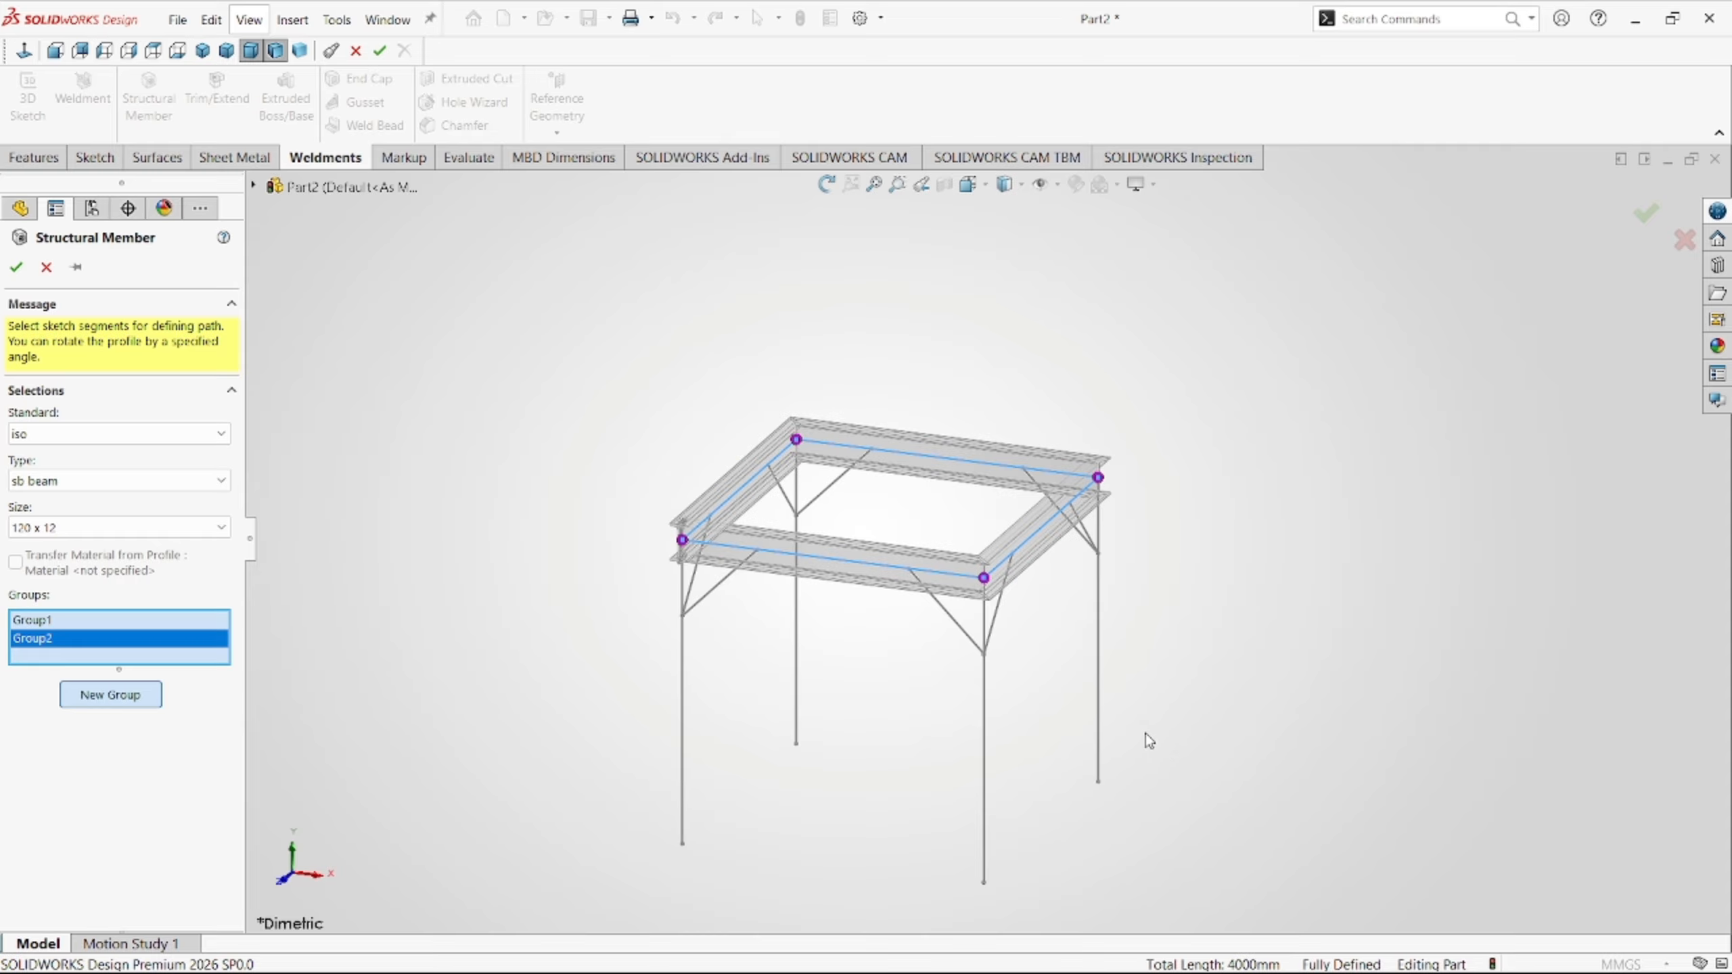
pyautogui.scroll(-3, 1017, 708)
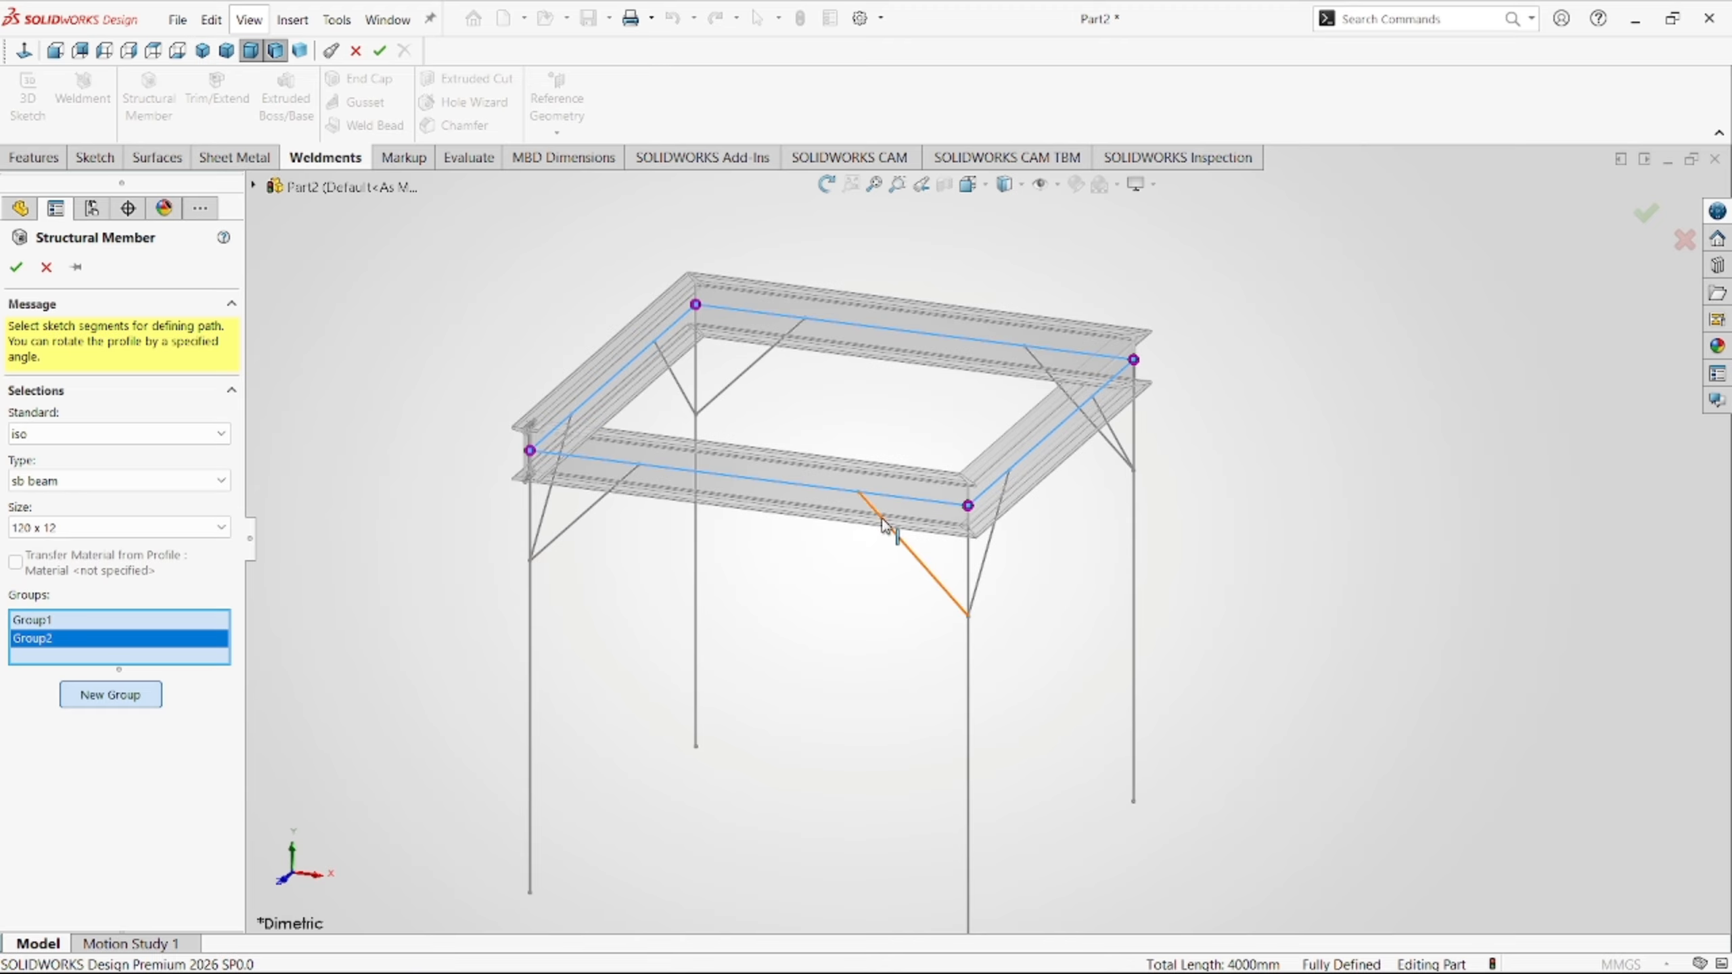
# Finish the structural member to create the sb beams around the tabletop perimeter.
pyautogui.click(1646, 213)
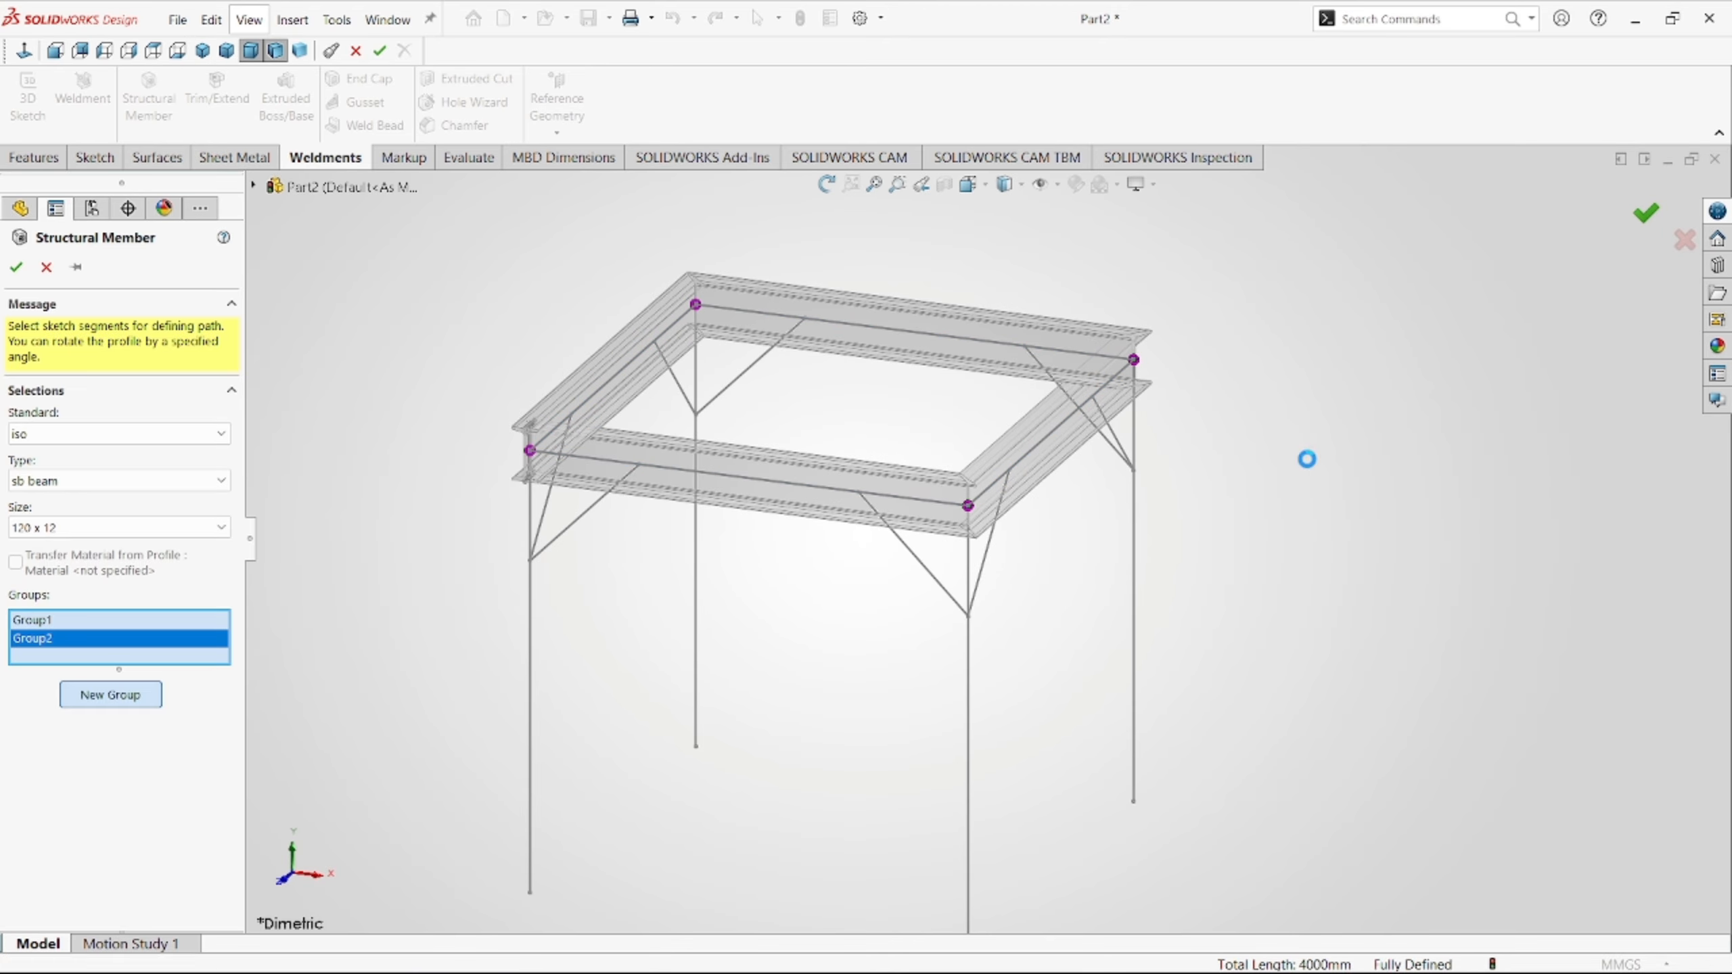
pyautogui.scroll(3, 1007, 469)
pyautogui.moveTo(1005, 464); pyautogui.dragTo(921, 443, button='middle')
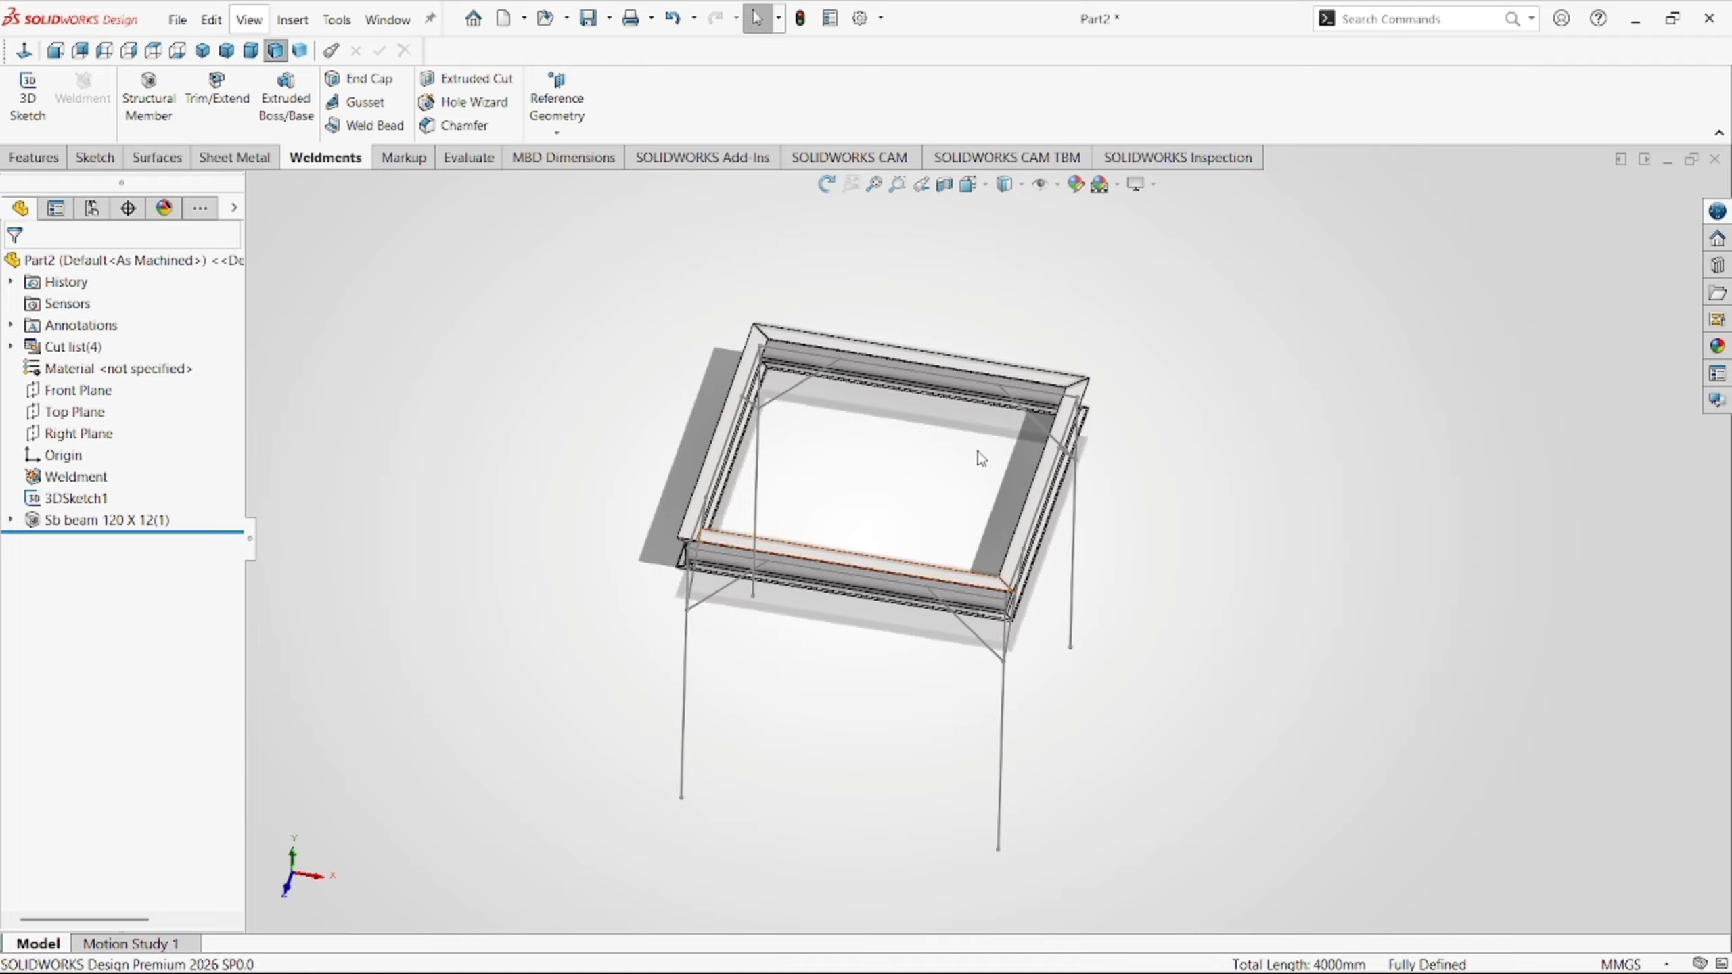
# Edit the 3D sketch to add a line joining the midpoints of the front and rear tabletop edges, and rebuild.
pyautogui.click(81, 498)
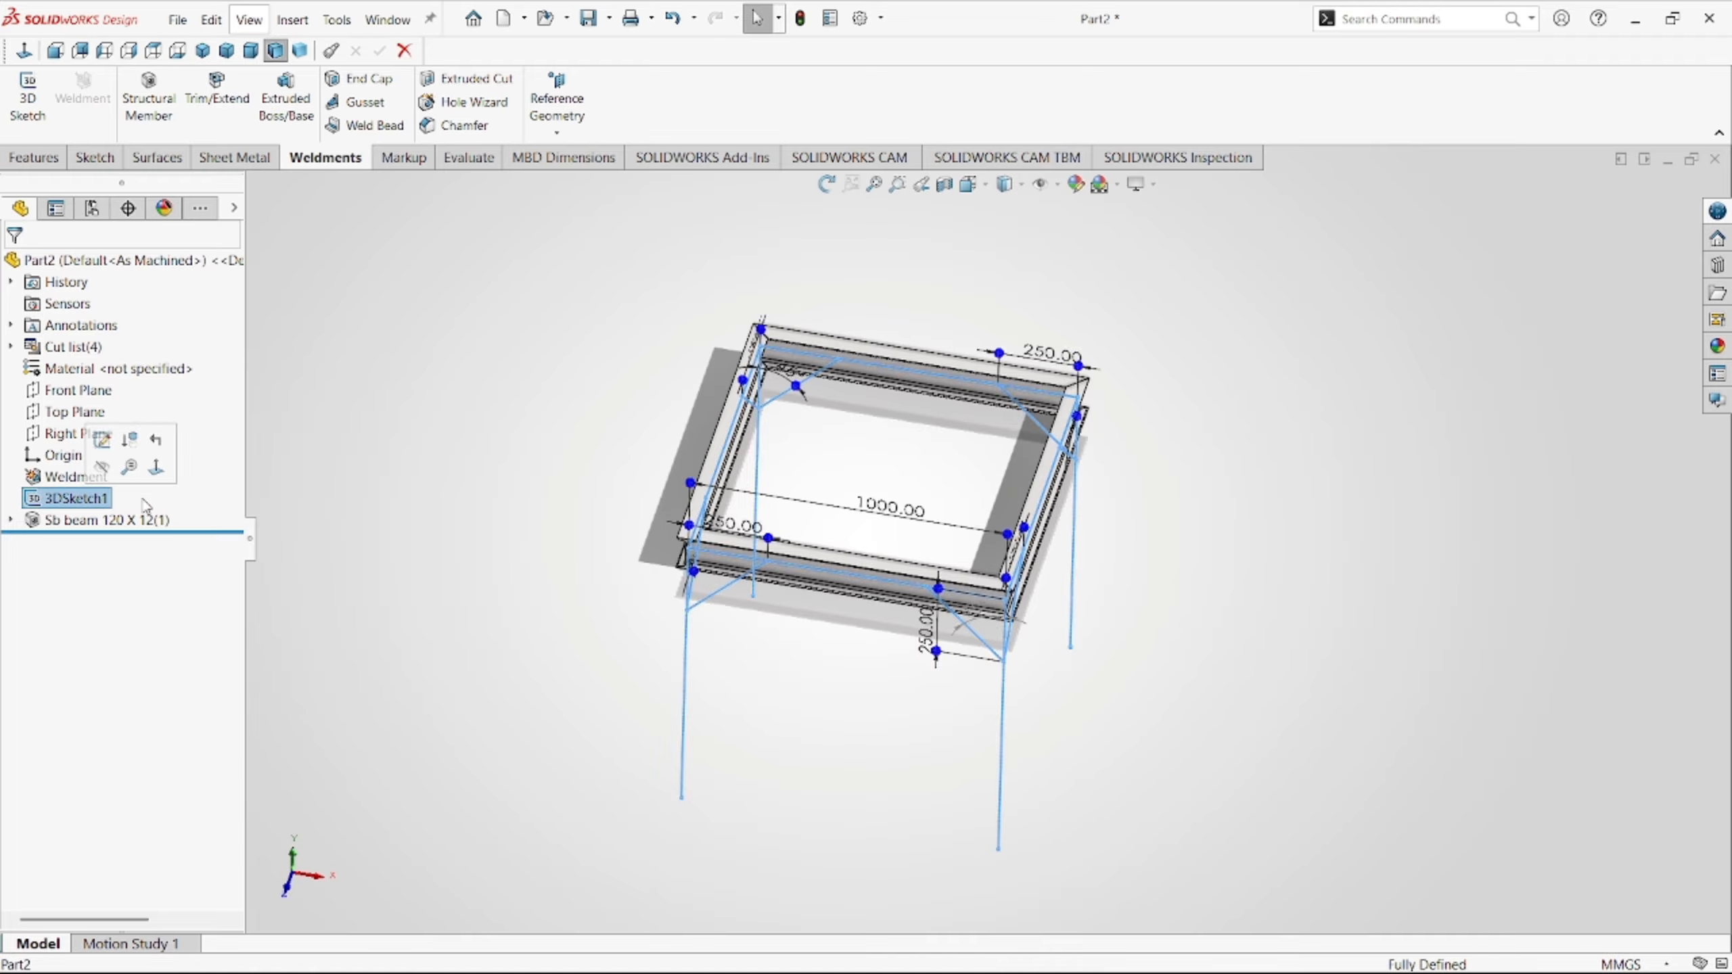
pyautogui.click(108, 442)
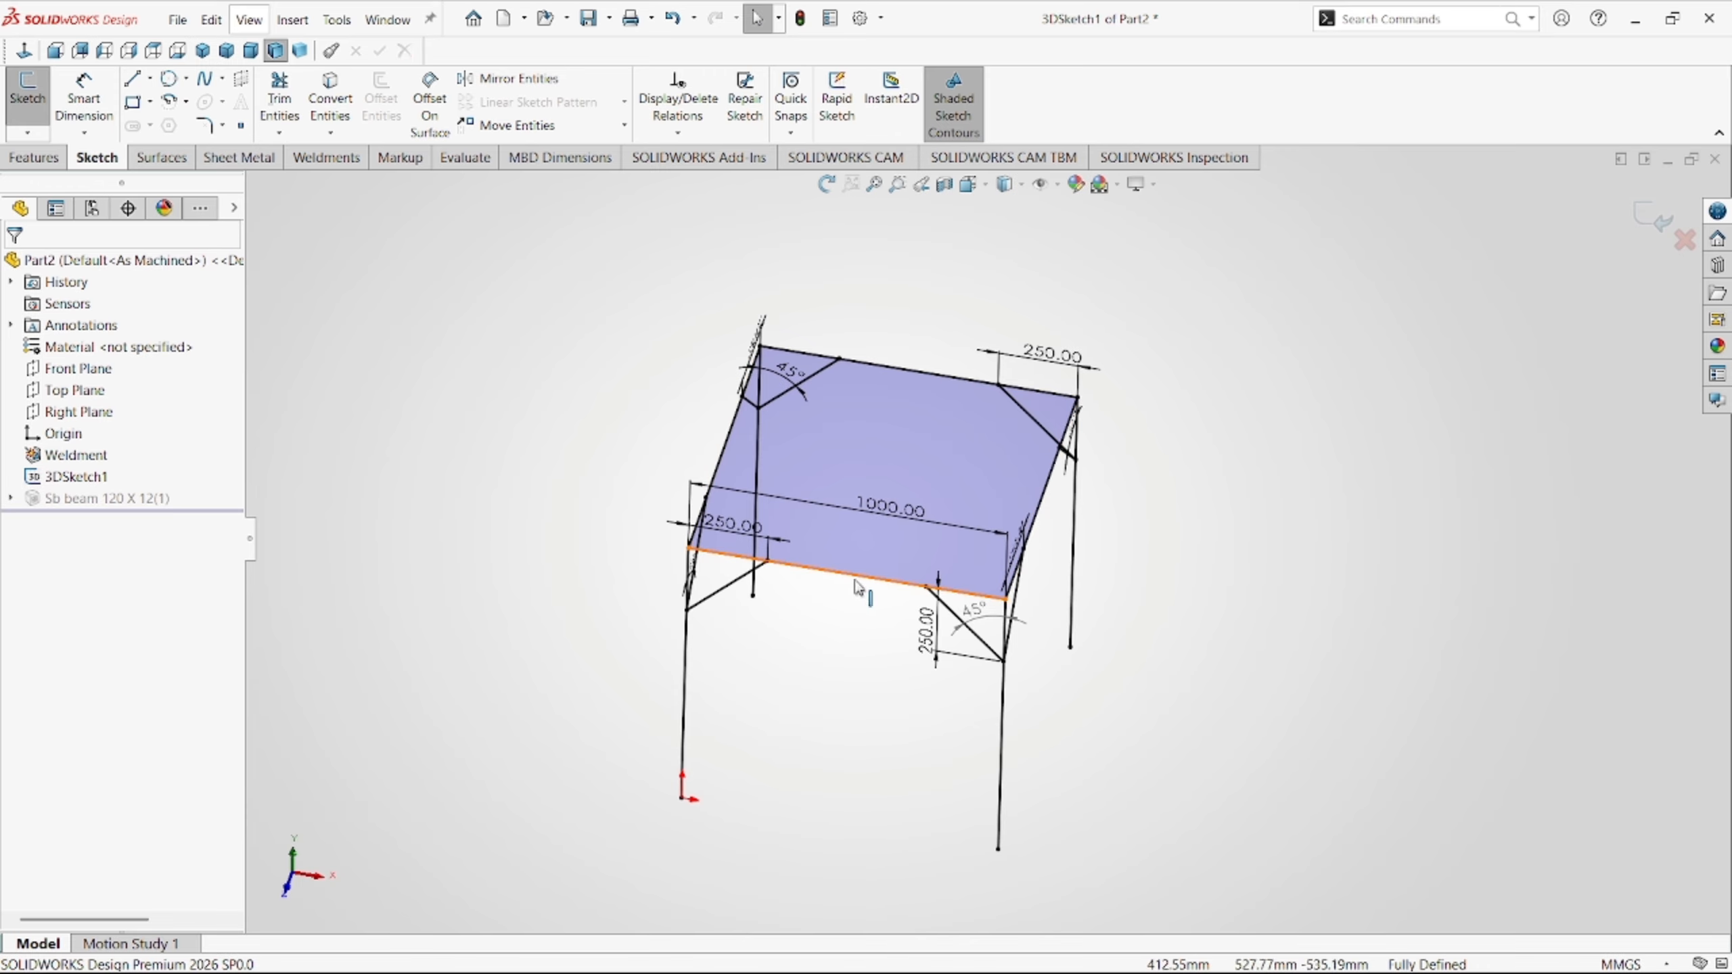
pyautogui.press('l')
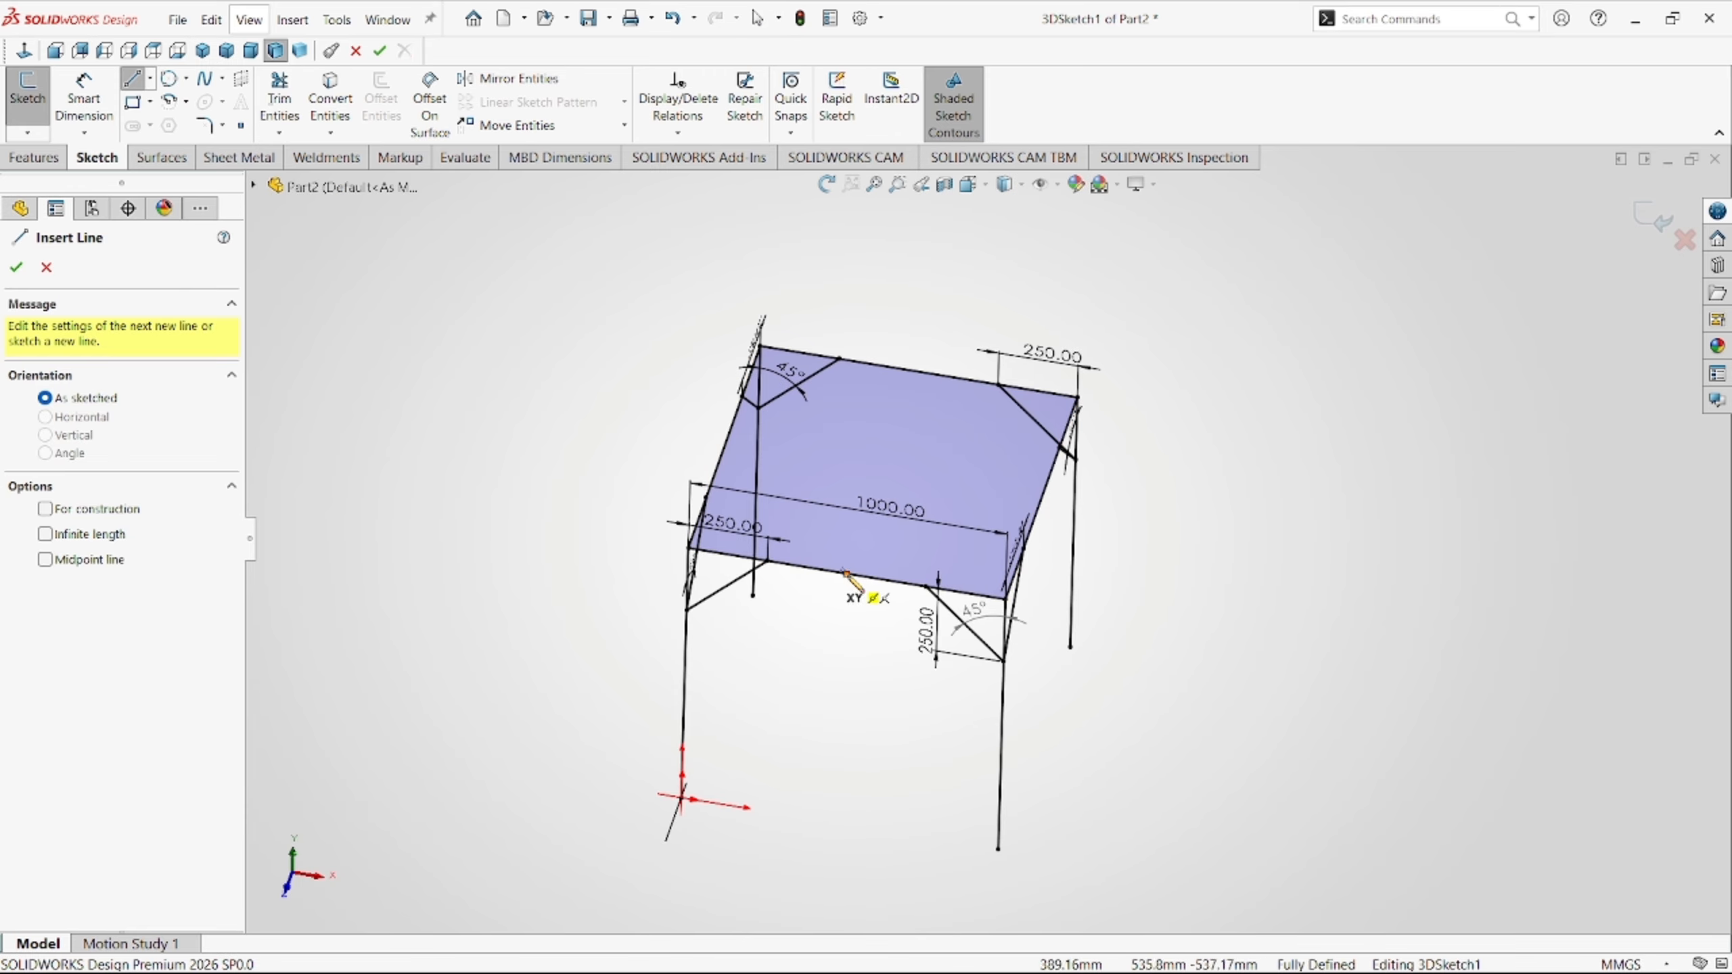
pyautogui.click(846, 573)
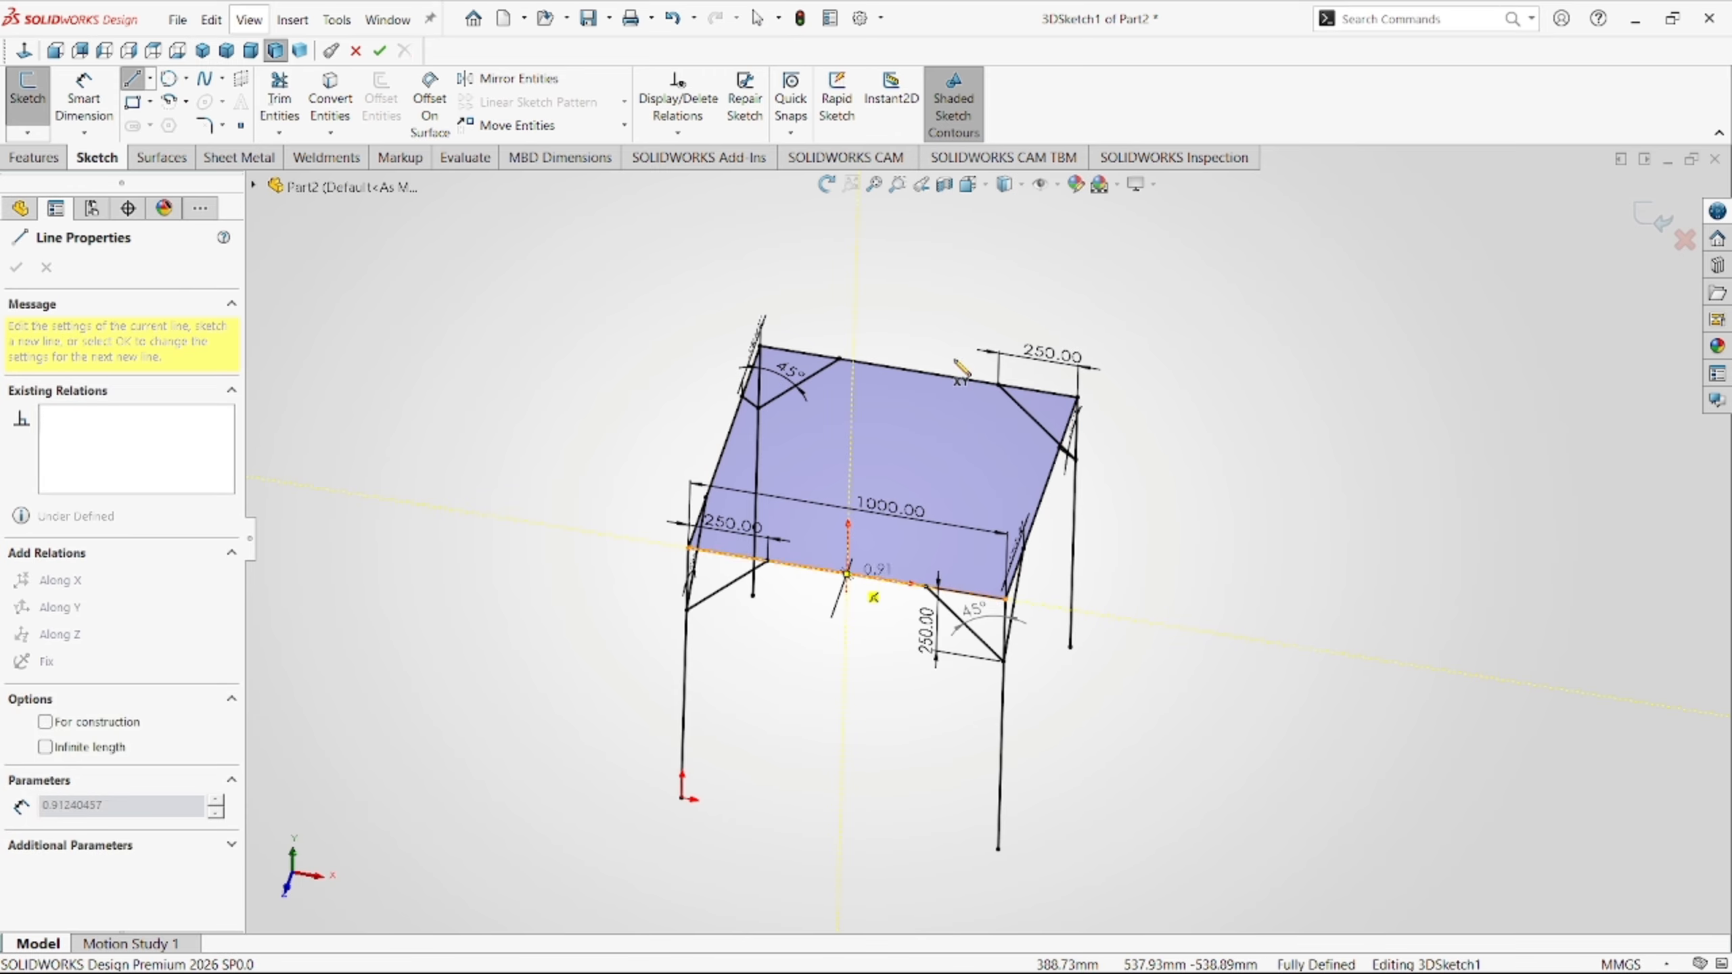
pyautogui.click(919, 372)
pyautogui.moveTo(1036, 658); pyautogui.dragTo(836, 628, button='middle')
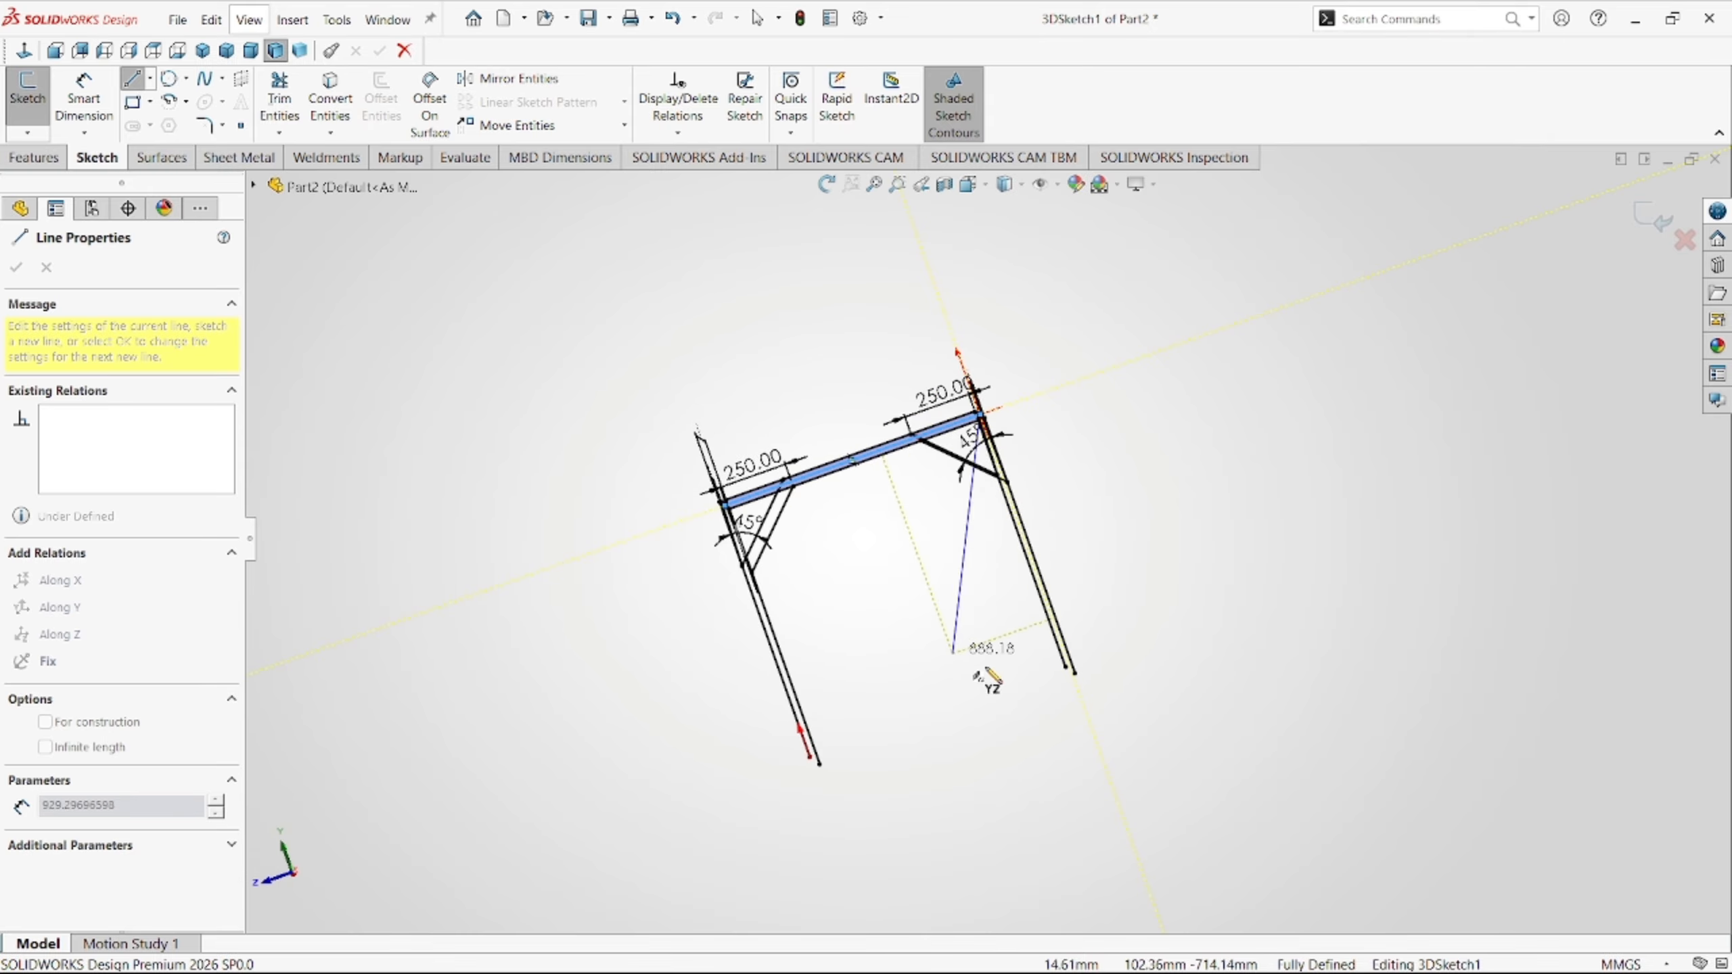
pyautogui.press('Escape')
pyautogui.moveTo(936, 592); pyautogui.dragTo(1249, 341, button='middle')
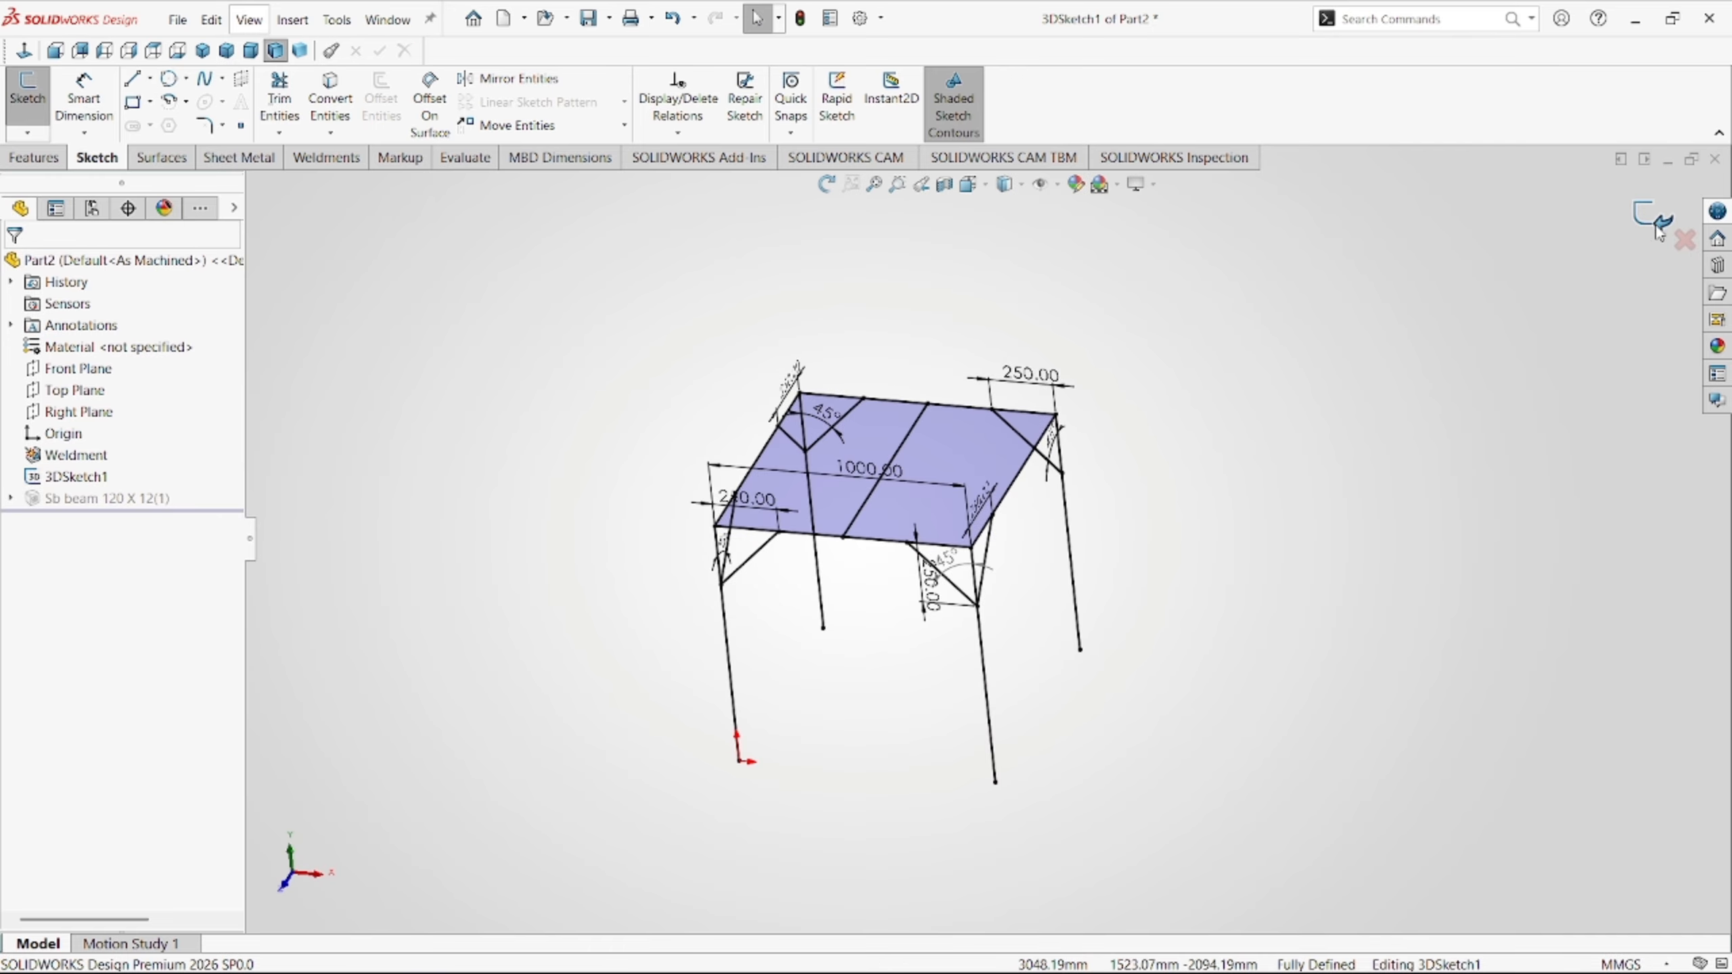
pyautogui.hotkey('ctrl', 'b')
# Edit the 120 x 12 sb beam feature, adding the tabletop's middle cross line as a second group.
pyautogui.click(119, 519)
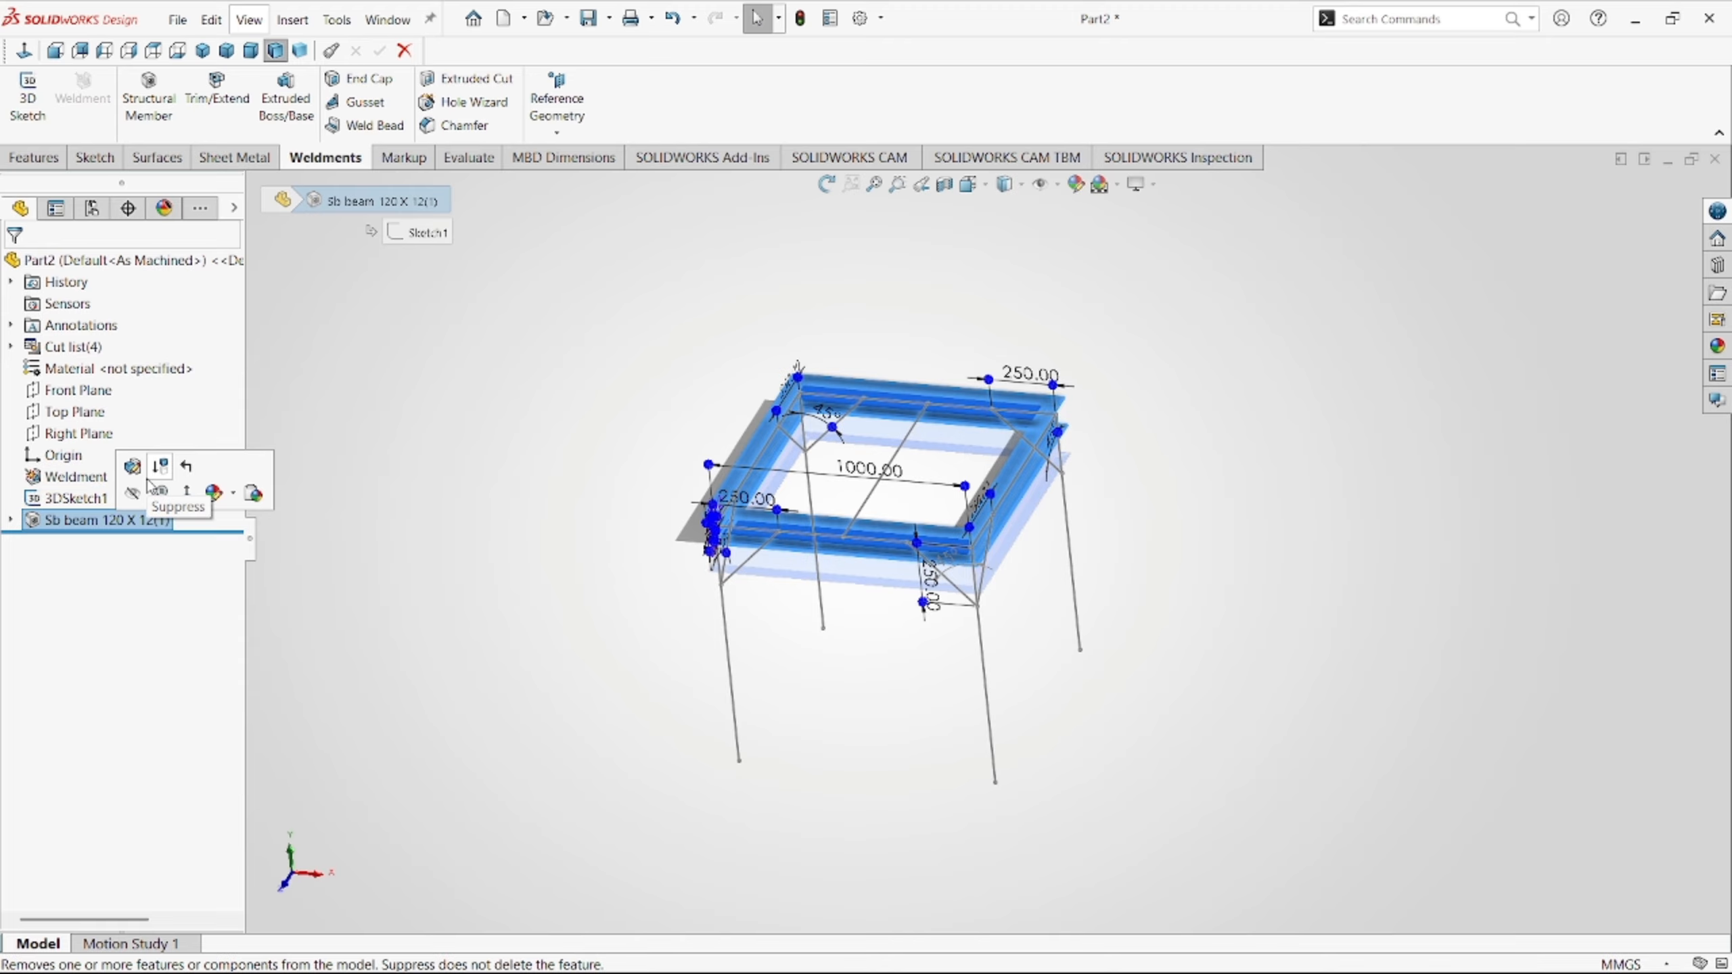
pyautogui.click(134, 468)
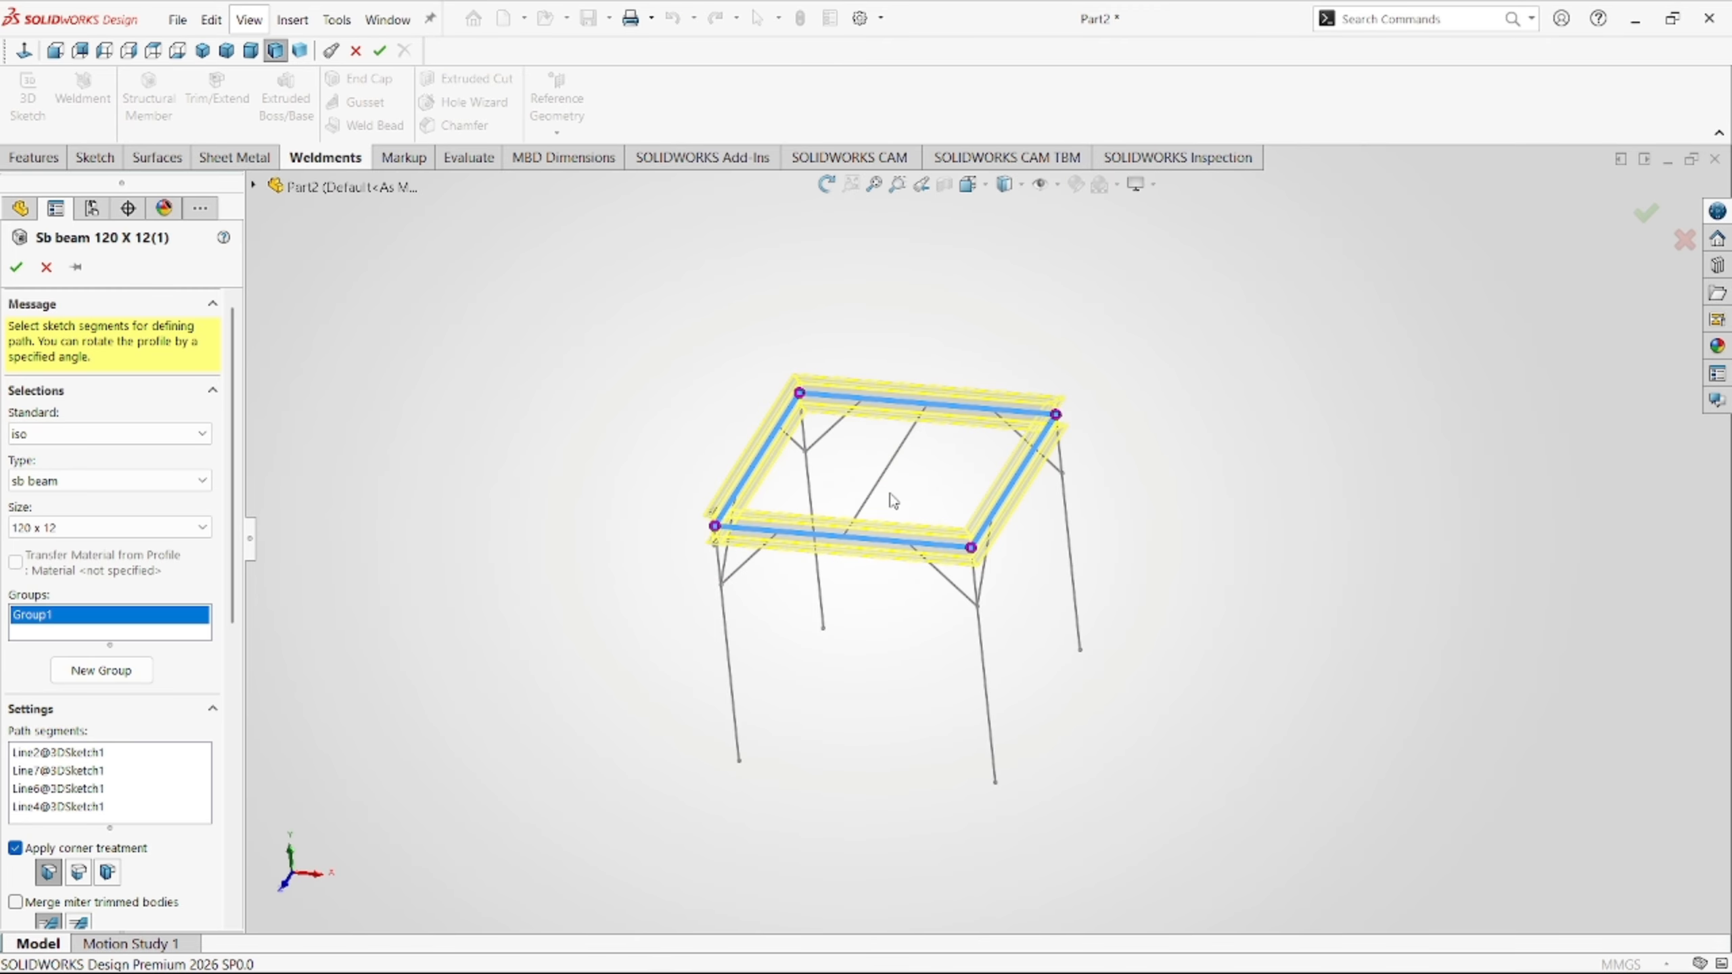
pyautogui.click(101, 670)
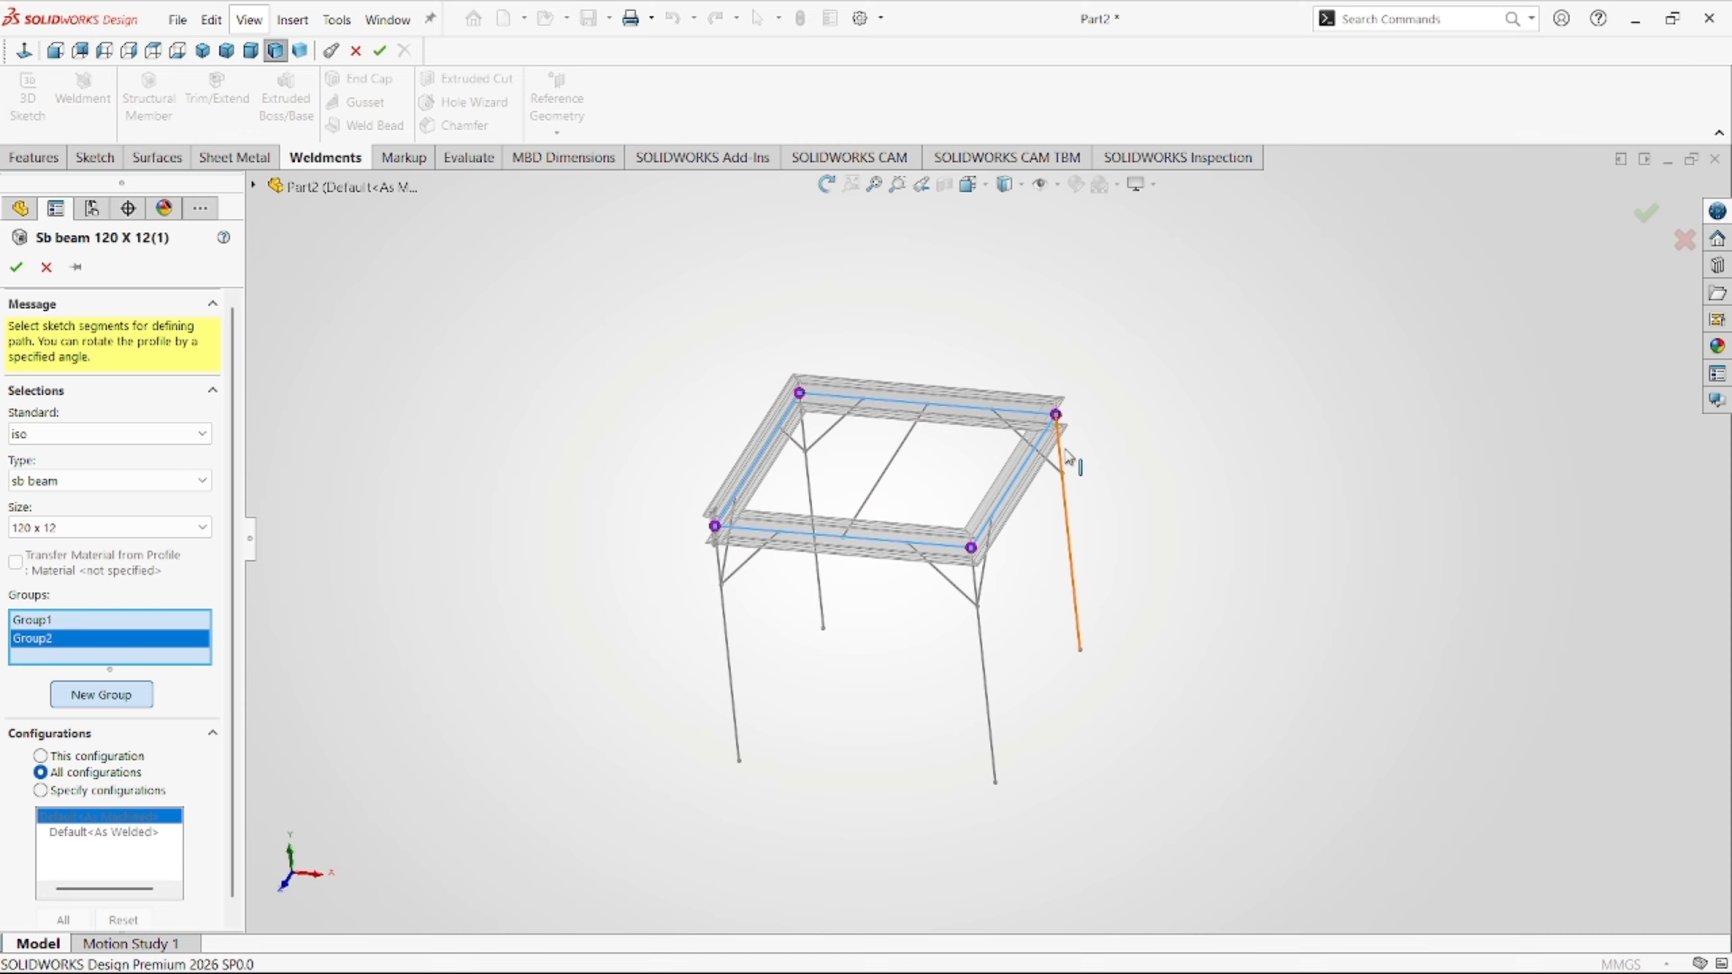
pyautogui.click(870, 498)
pyautogui.moveTo(900, 534)
pyautogui.mouseDown(button='middle')
pyautogui.moveTo(940, 345)
pyautogui.moveTo(960, 350)
pyautogui.moveTo(867, 486)
pyautogui.mouseUp(button='middle')
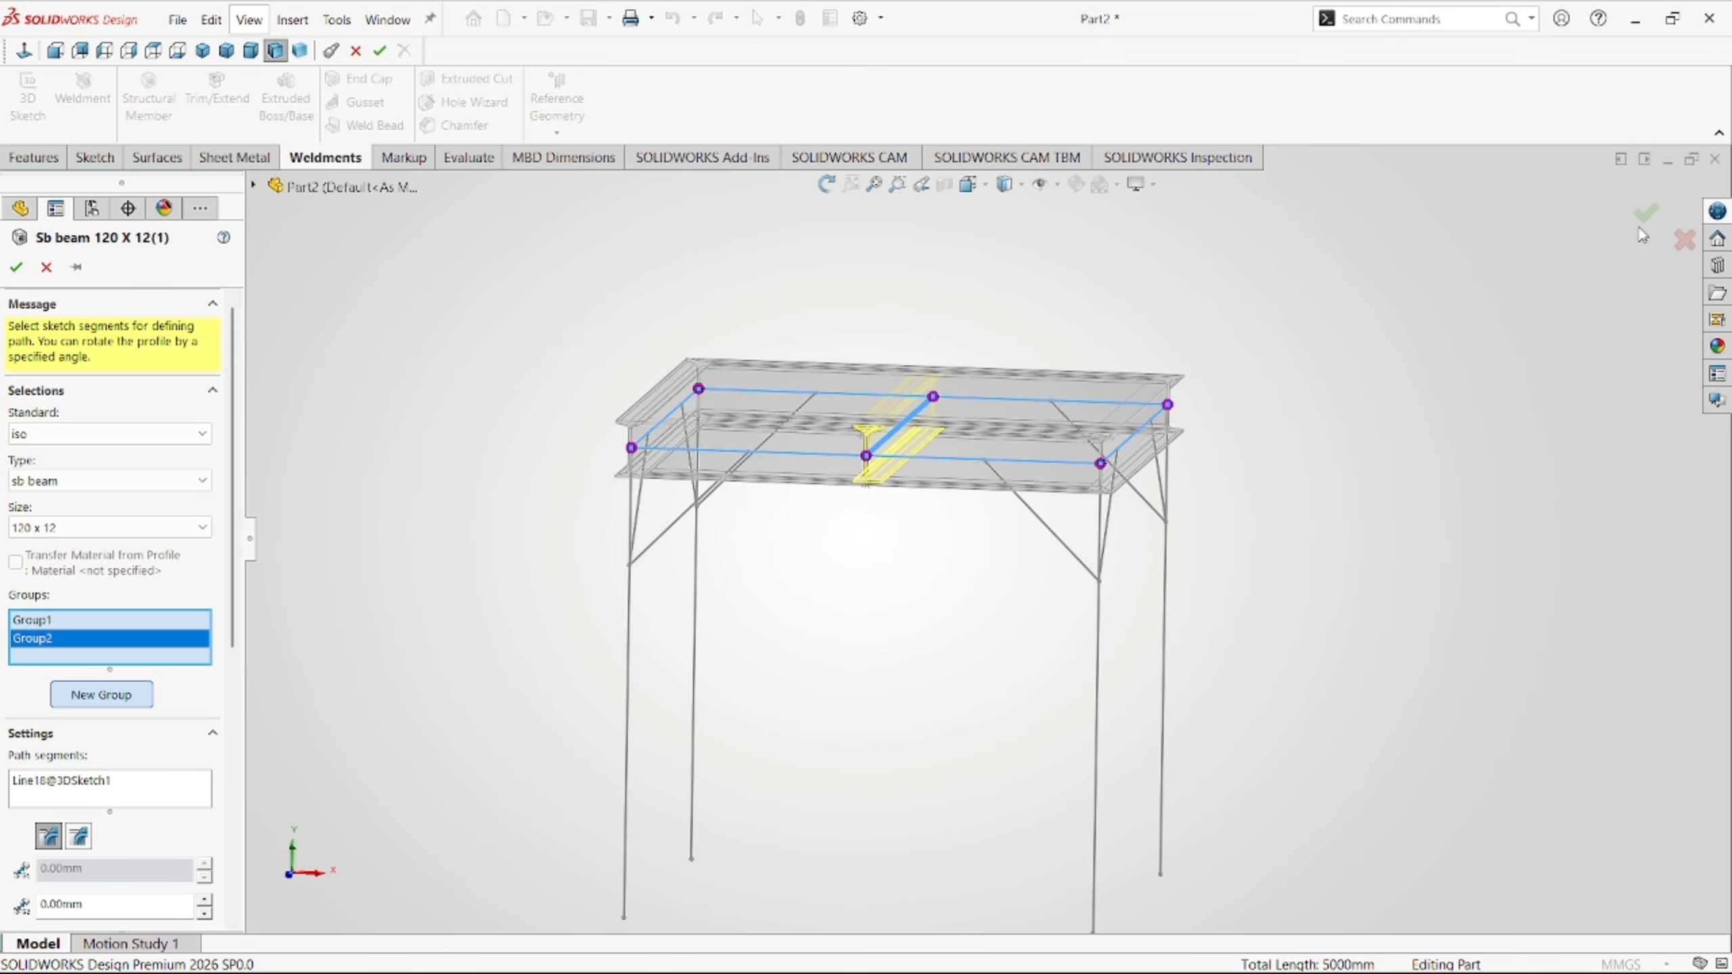
pyautogui.press('Return')
pyautogui.moveTo(867, 486); pyautogui.dragTo(1056, 625, button='middle')
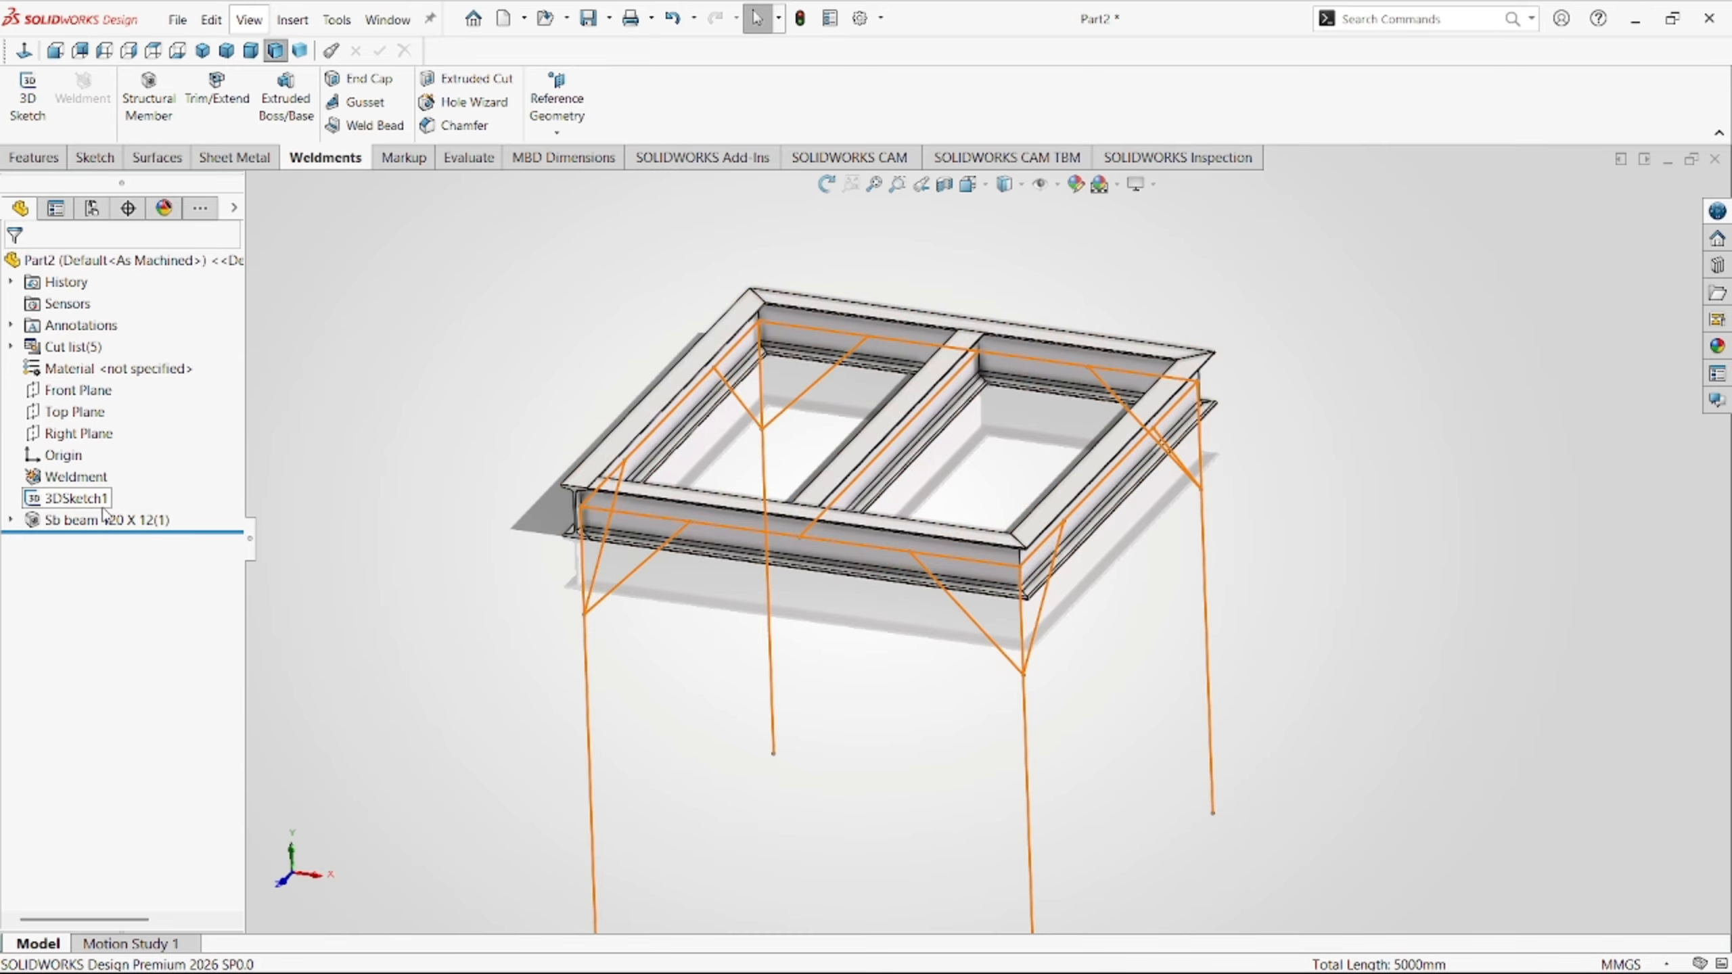
# Start a new structural member with the iso square tube profile in size 40 x 40 x 4.
pyautogui.click(156, 117)
pyautogui.click(116, 450)
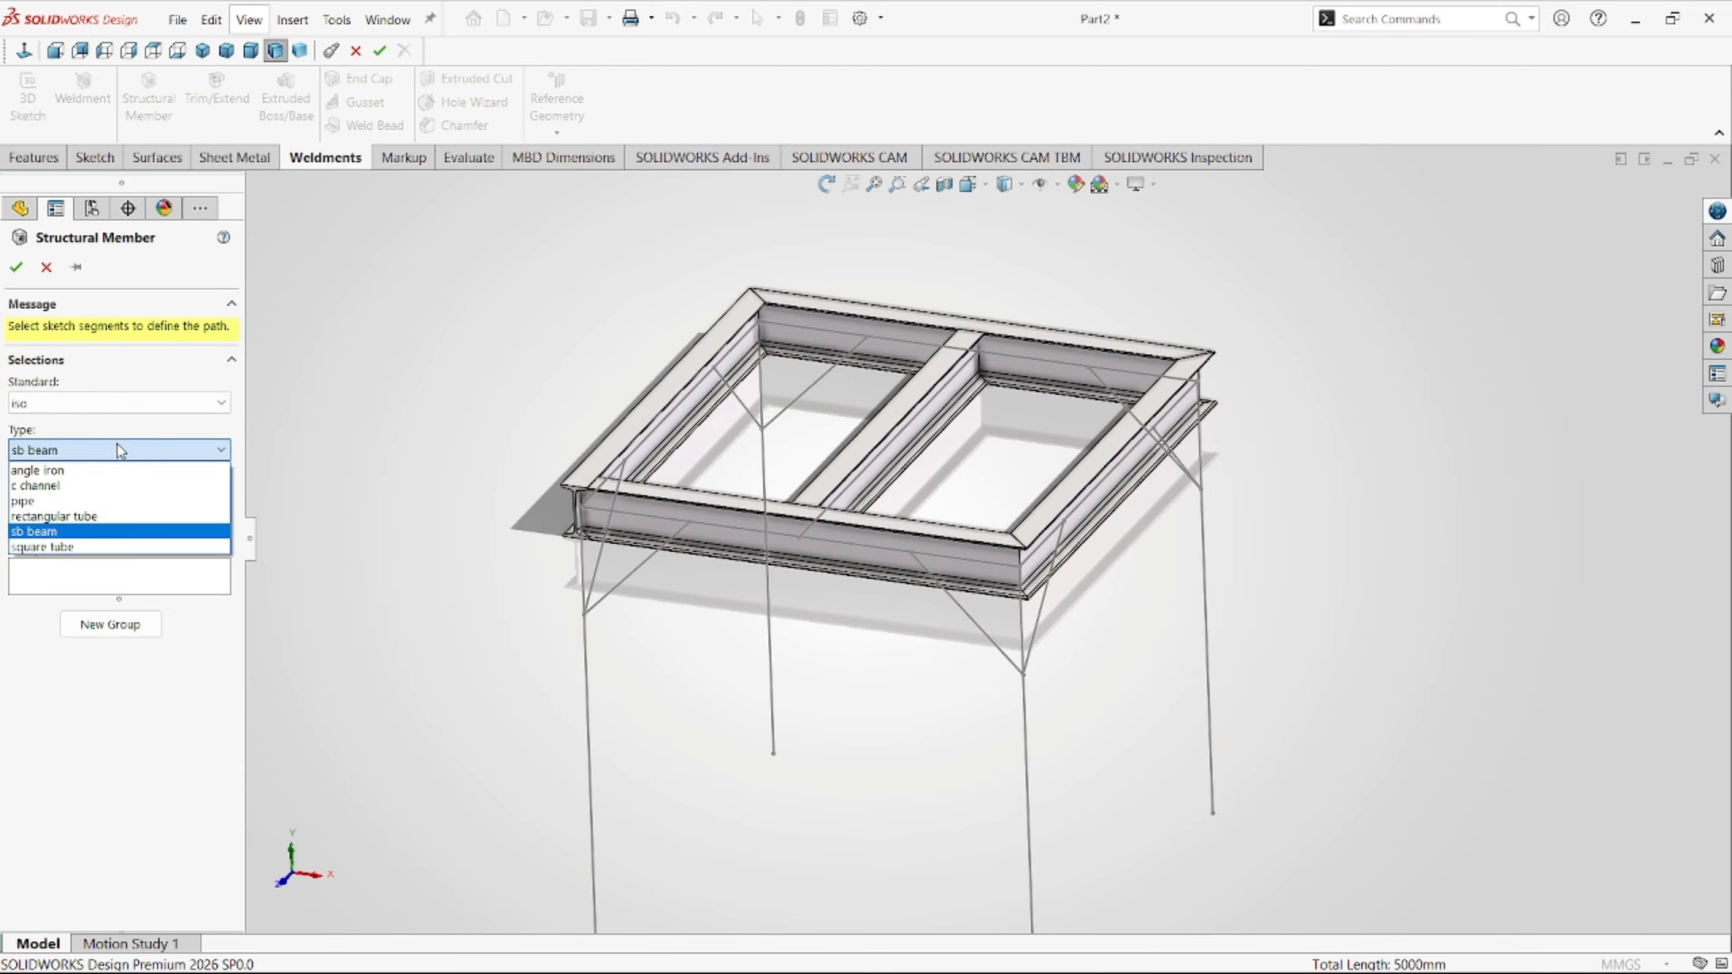
pyautogui.click(149, 549)
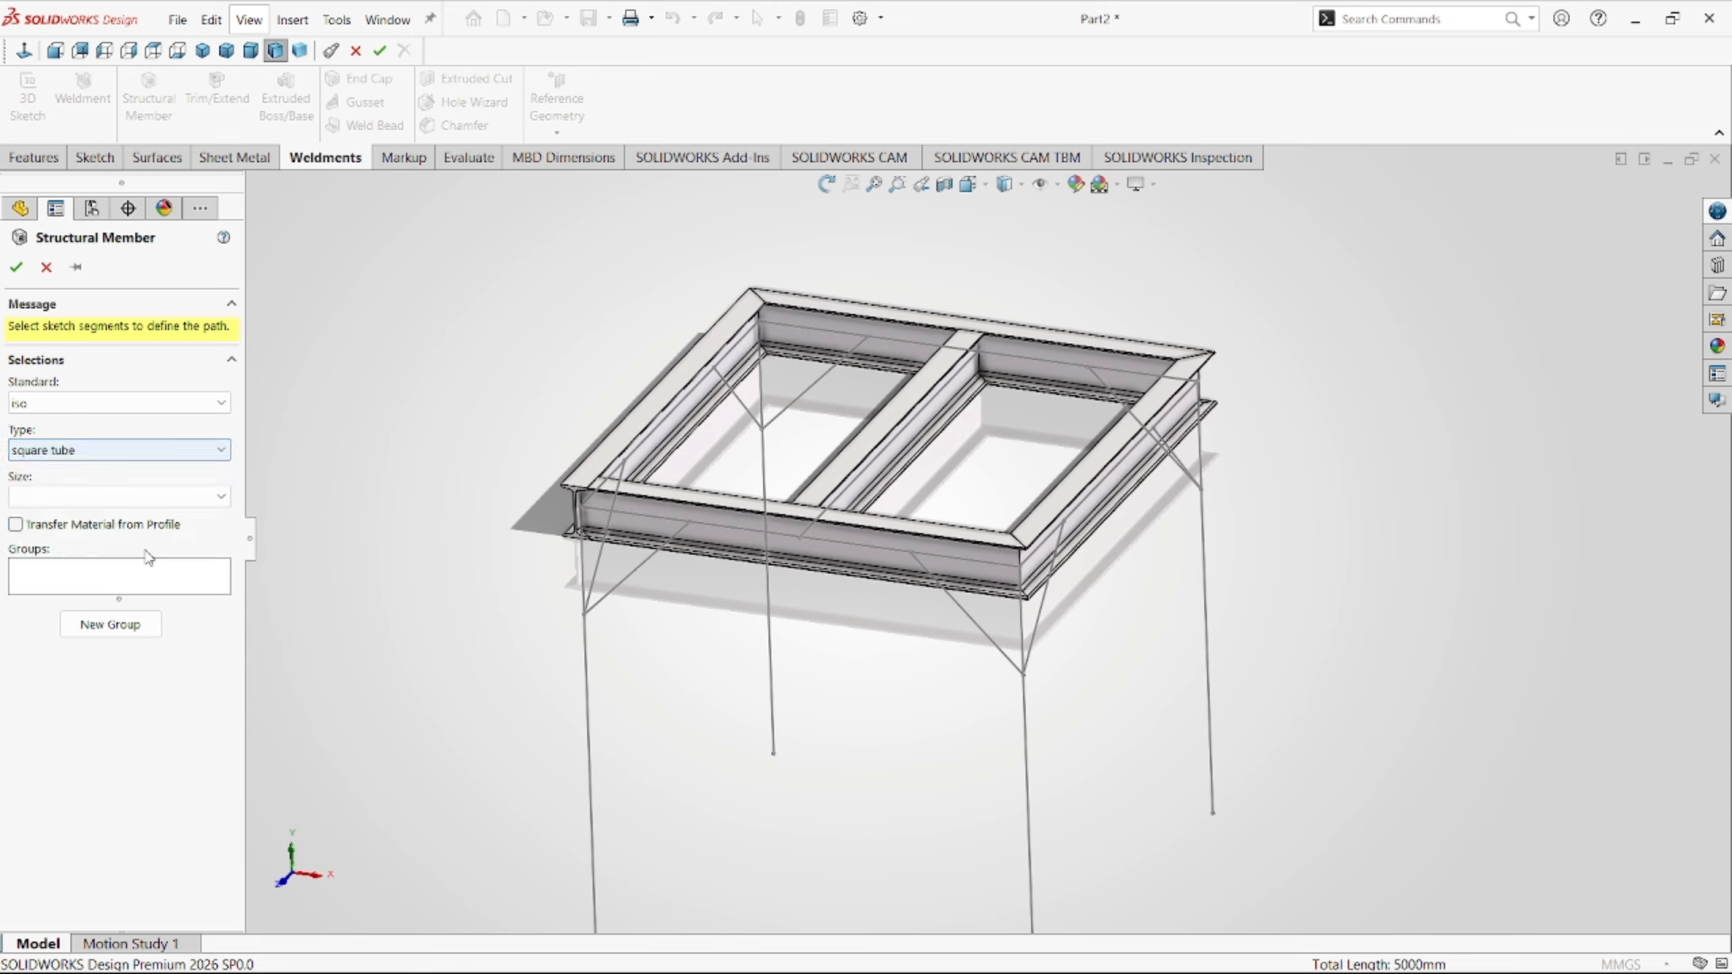
pyautogui.click(121, 506)
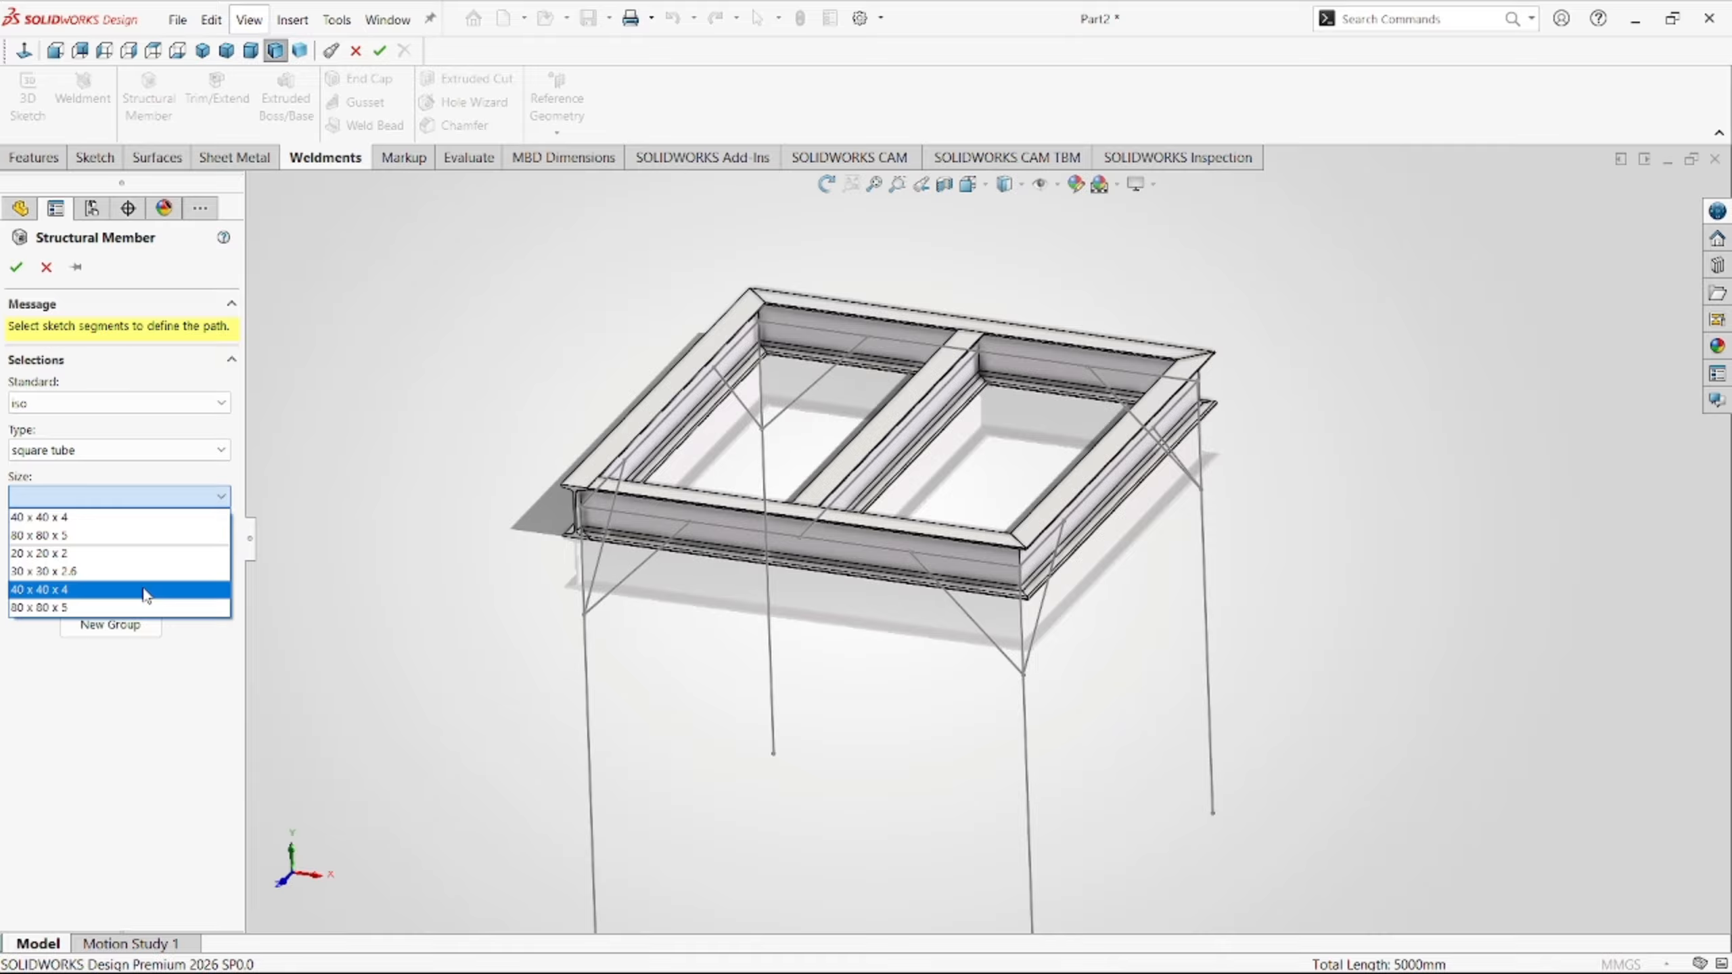
pyautogui.click(147, 590)
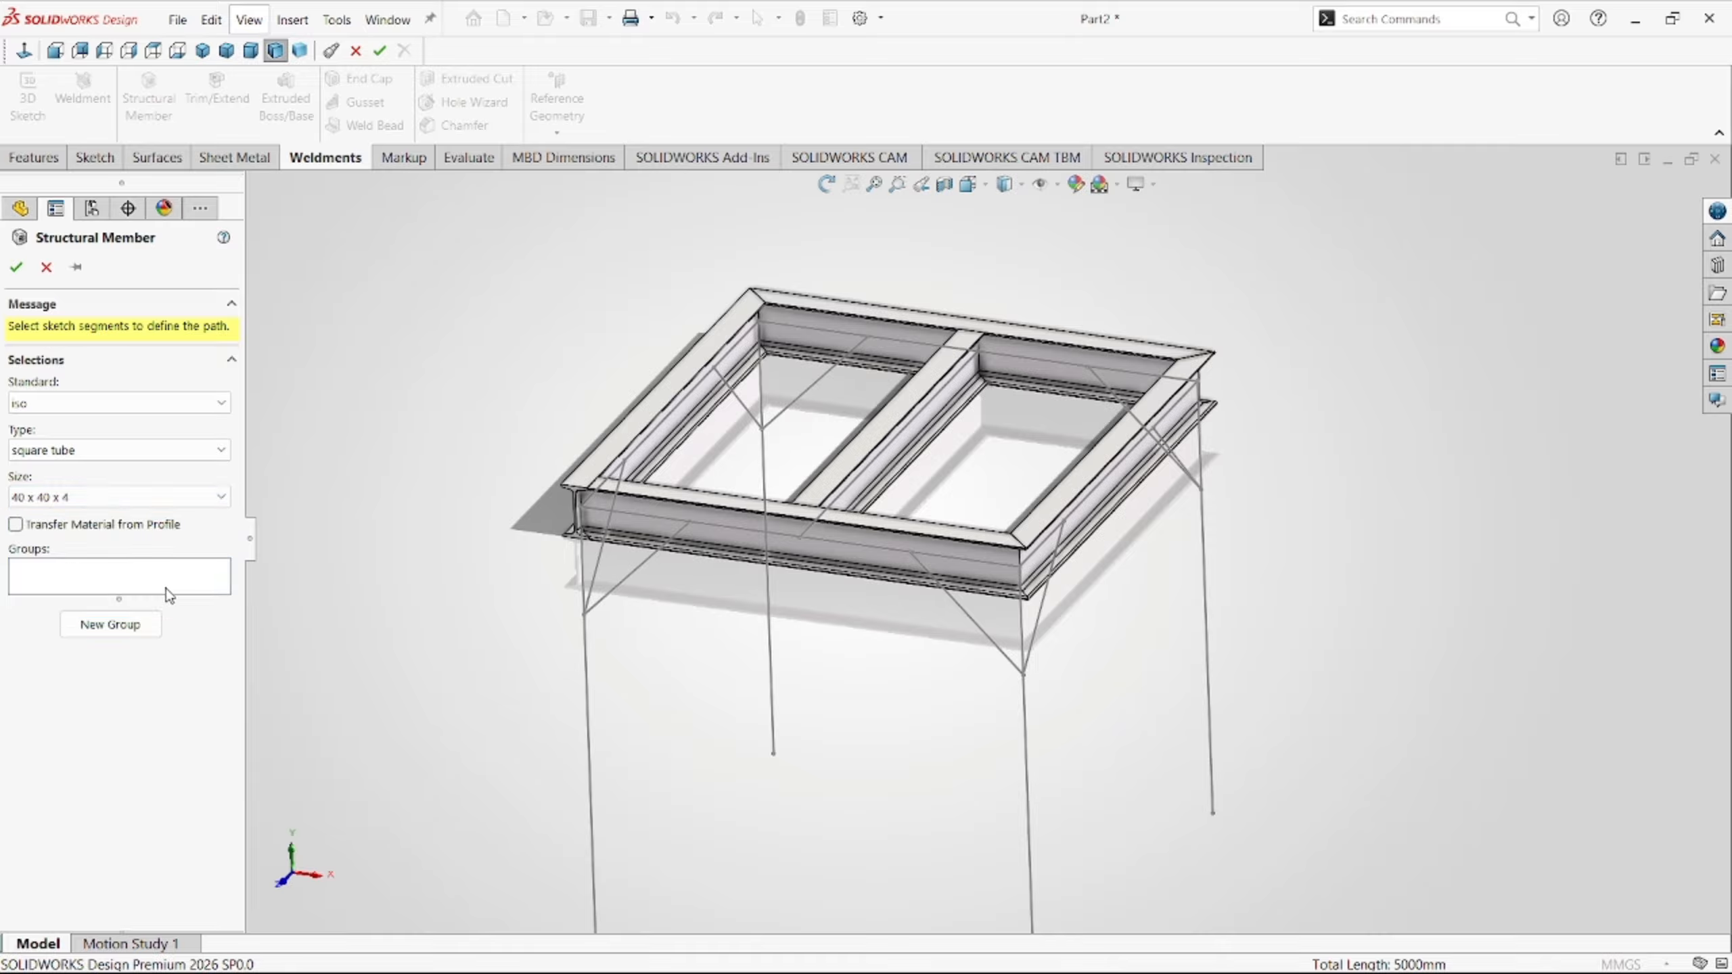
# Assign the four vertical leg lines to the first group of square tube members.
pyautogui.click(586, 659)
pyautogui.scroll(-1, 930, 672)
pyautogui.moveTo(929, 669); pyautogui.dragTo(1017, 634, button='middle')
pyautogui.click(1045, 691)
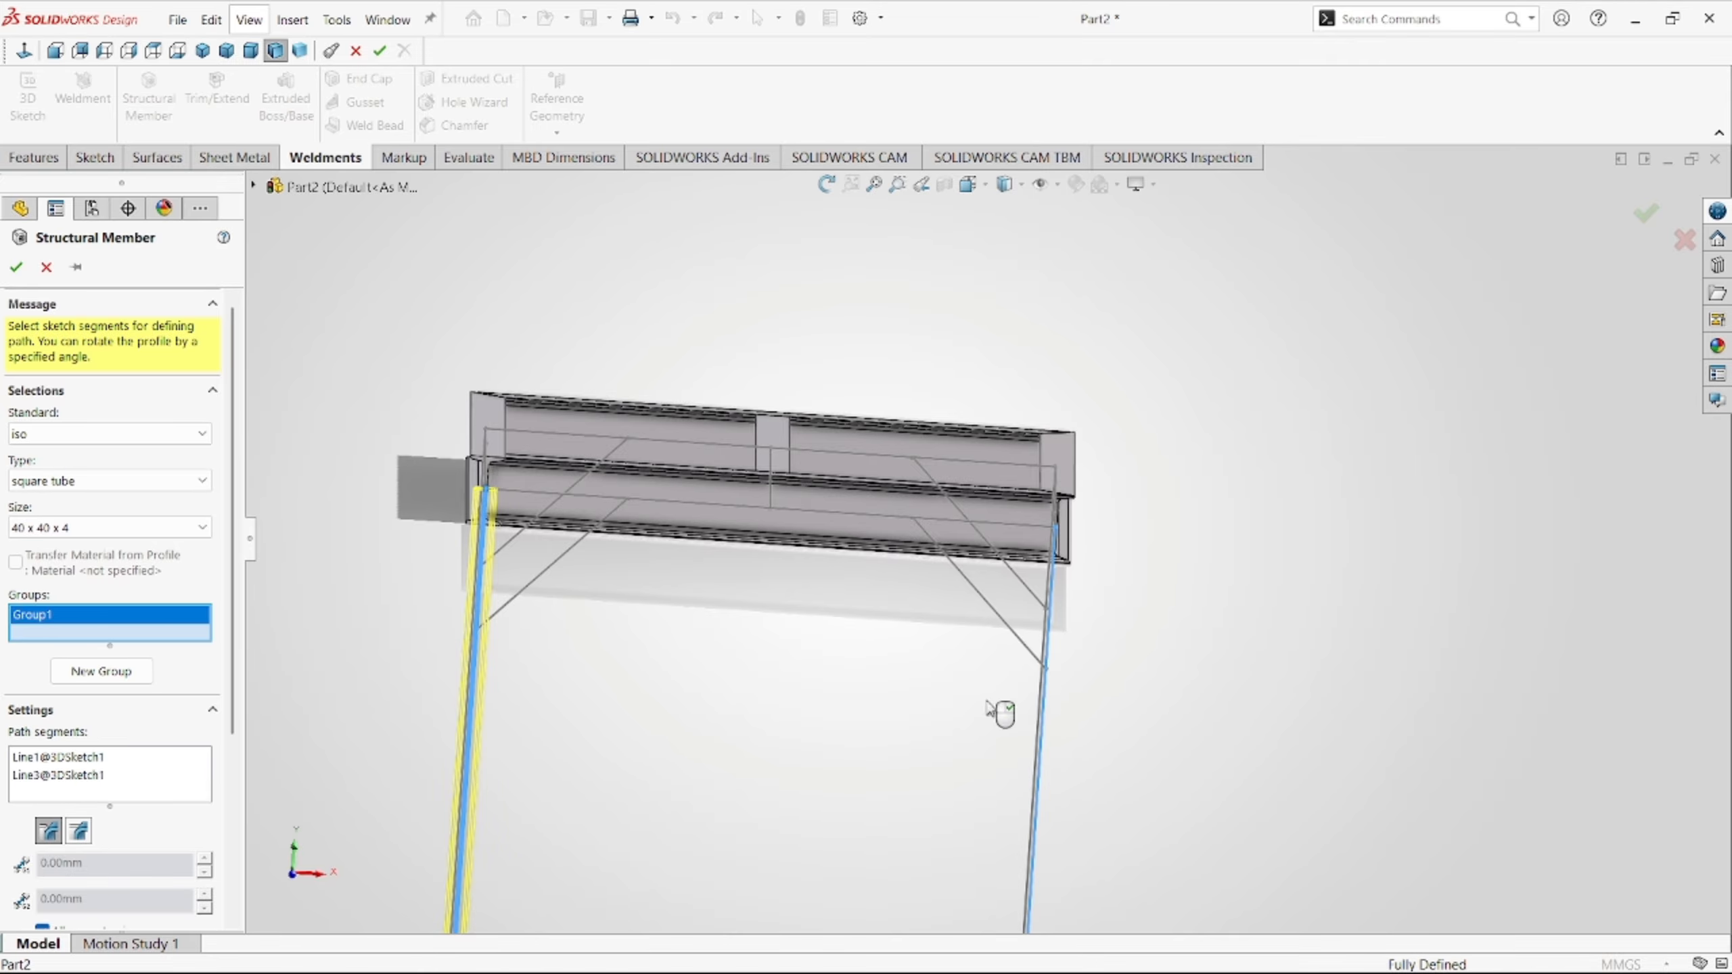
pyautogui.moveTo(998, 708); pyautogui.dragTo(1151, 698, button='middle')
pyautogui.click(1138, 671)
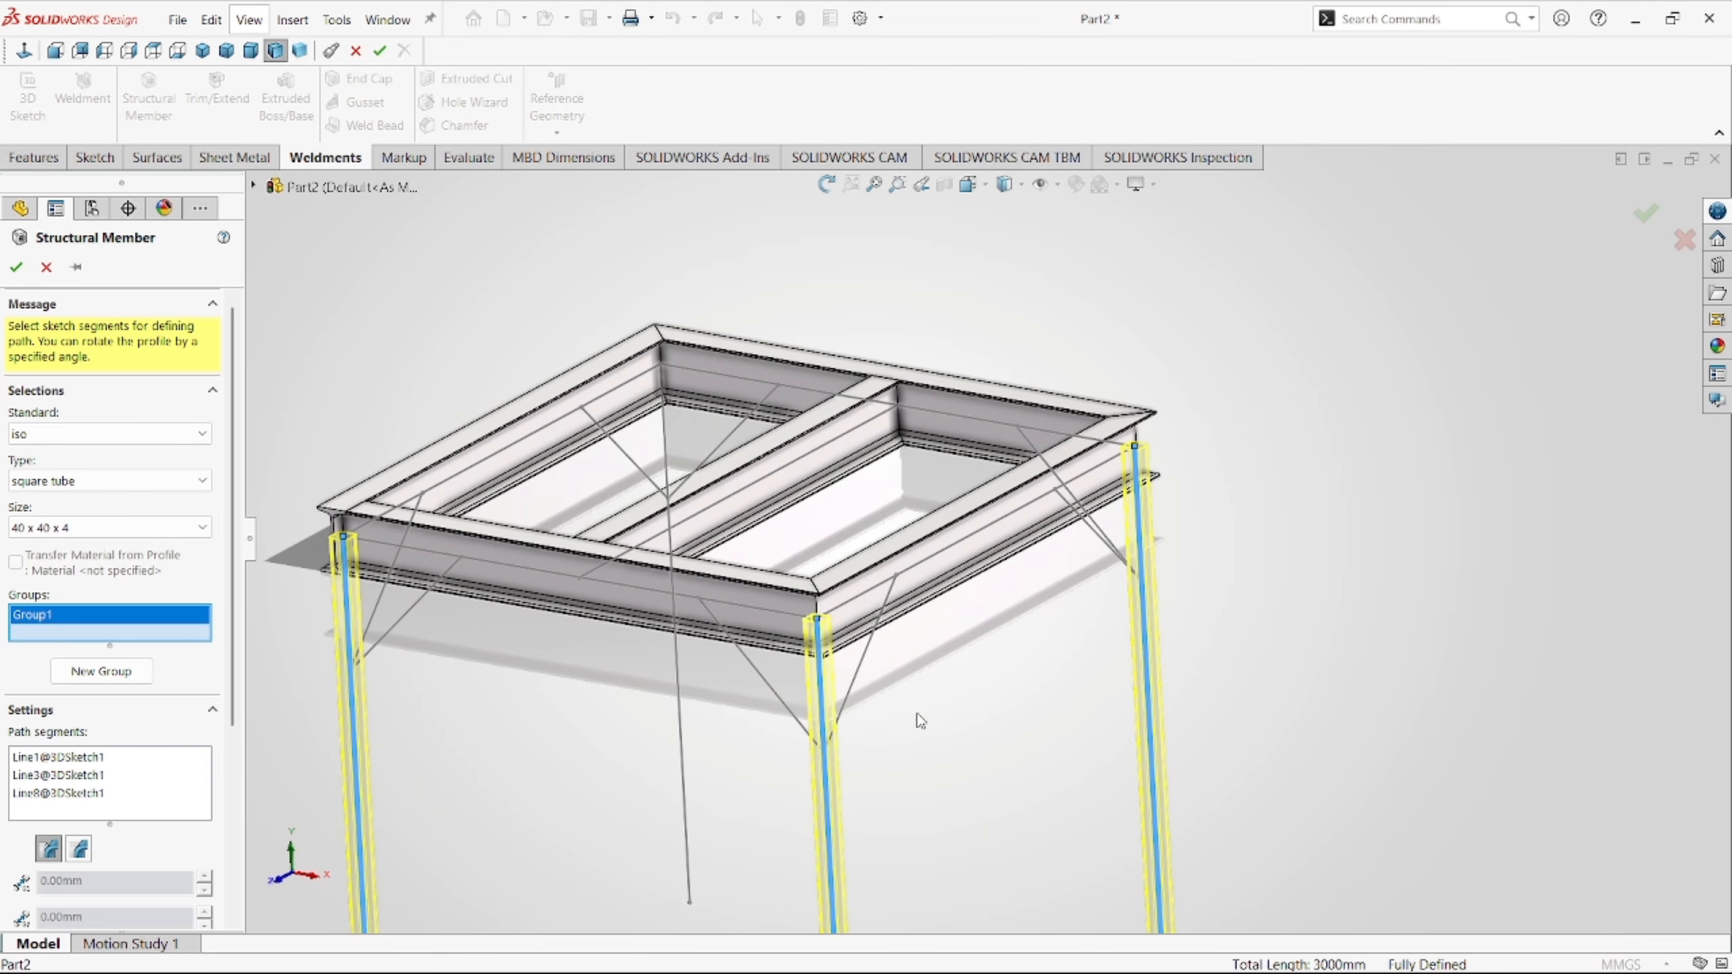
pyautogui.scroll(3, 917, 720)
pyautogui.moveTo(882, 676); pyautogui.dragTo(829, 645, button='middle')
pyautogui.click(783, 624)
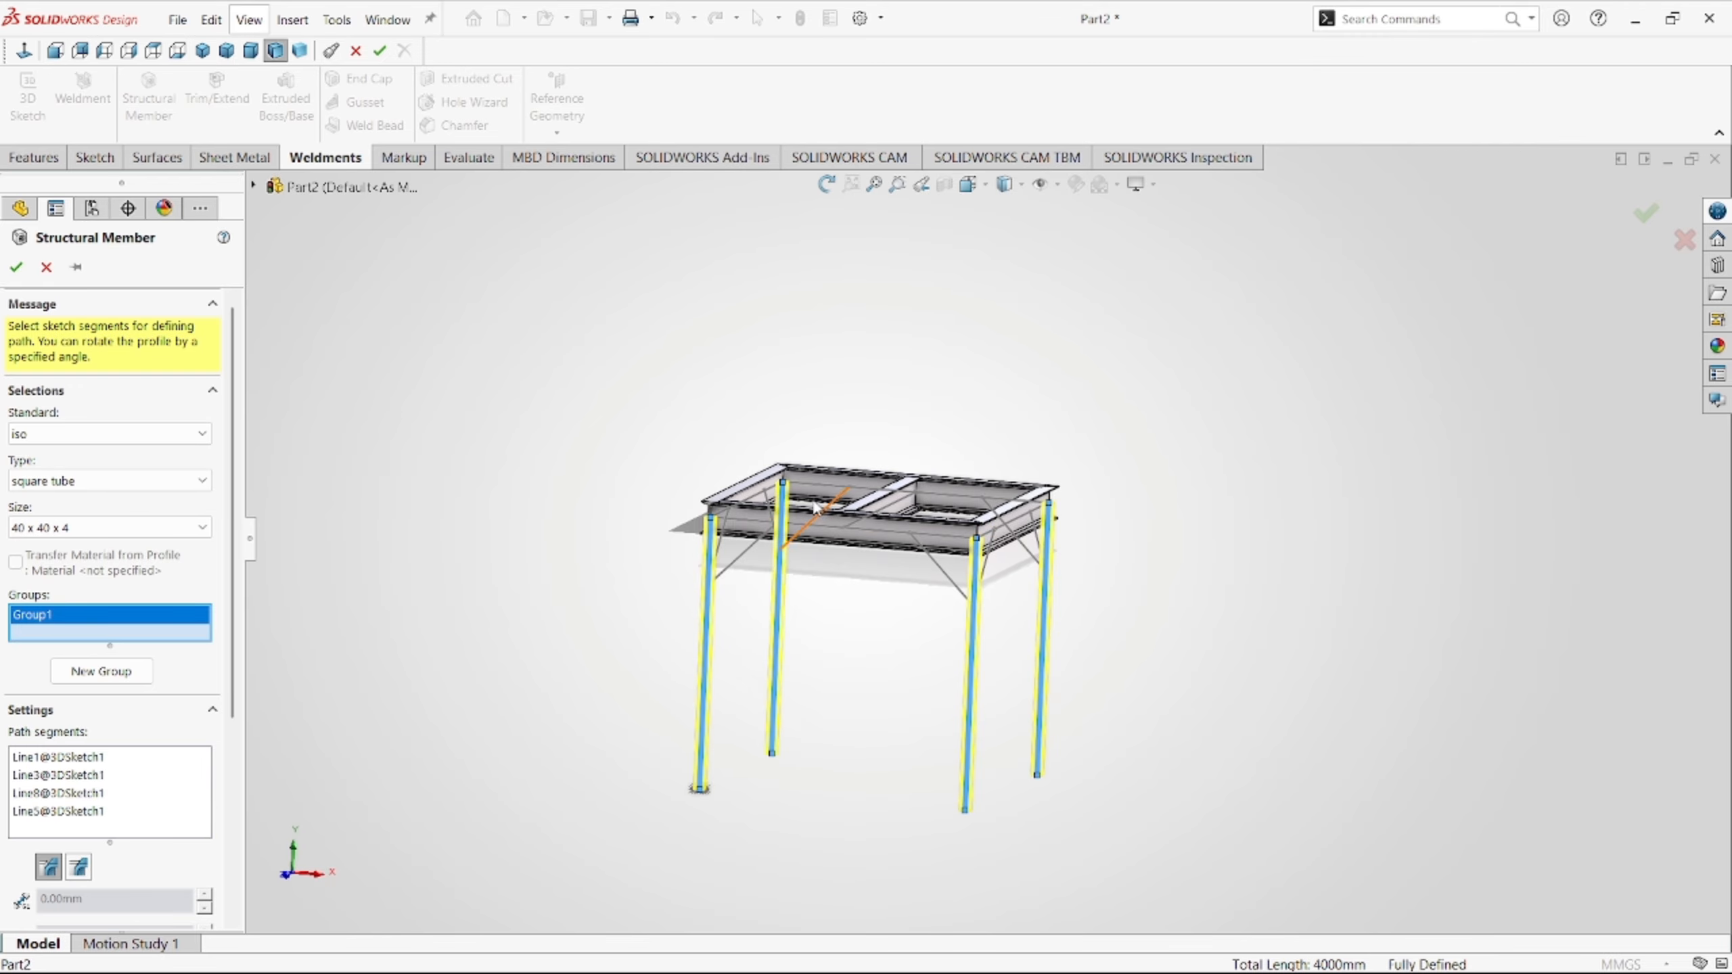
# Add a second group containing the two corner brace lines at the front-left leg.
pyautogui.scroll(-3, 809, 553)
pyautogui.moveTo(810, 552); pyautogui.dragTo(1080, 669, button='middle')
pyautogui.scroll(7, 1080, 669)
pyautogui.moveTo(1121, 557); pyautogui.dragTo(1125, 587, button='middle')
pyautogui.scroll(-3, 1126, 592)
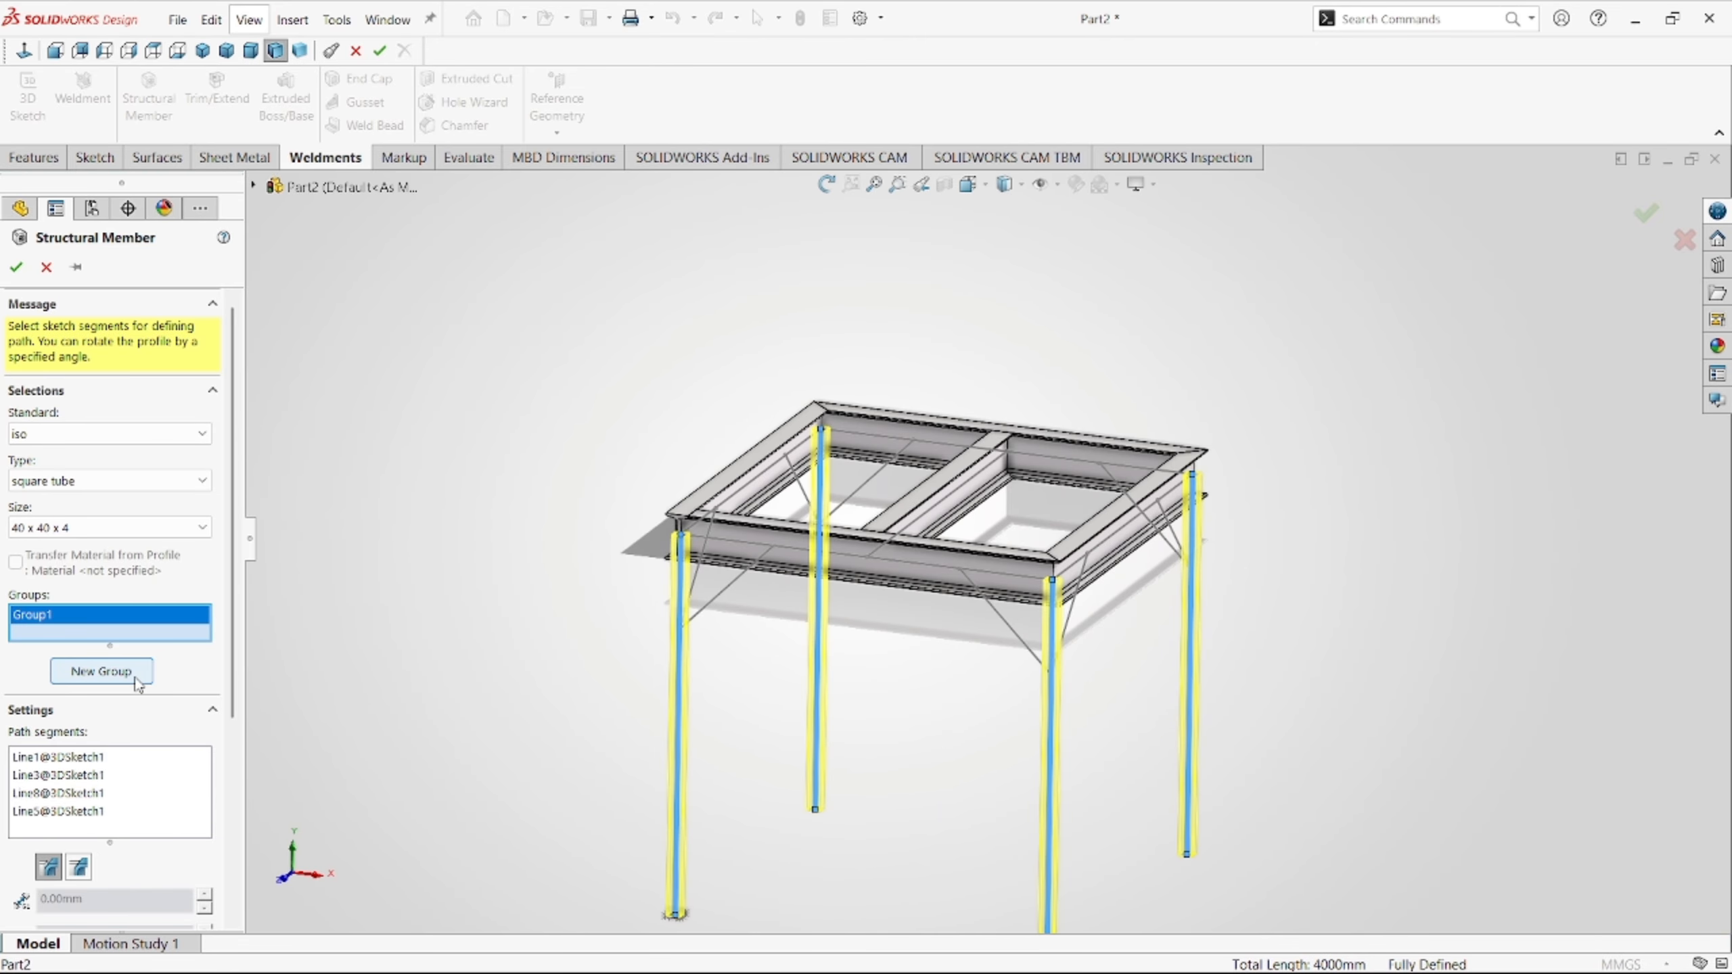
pyautogui.click(101, 671)
pyautogui.scroll(-6, 617, 586)
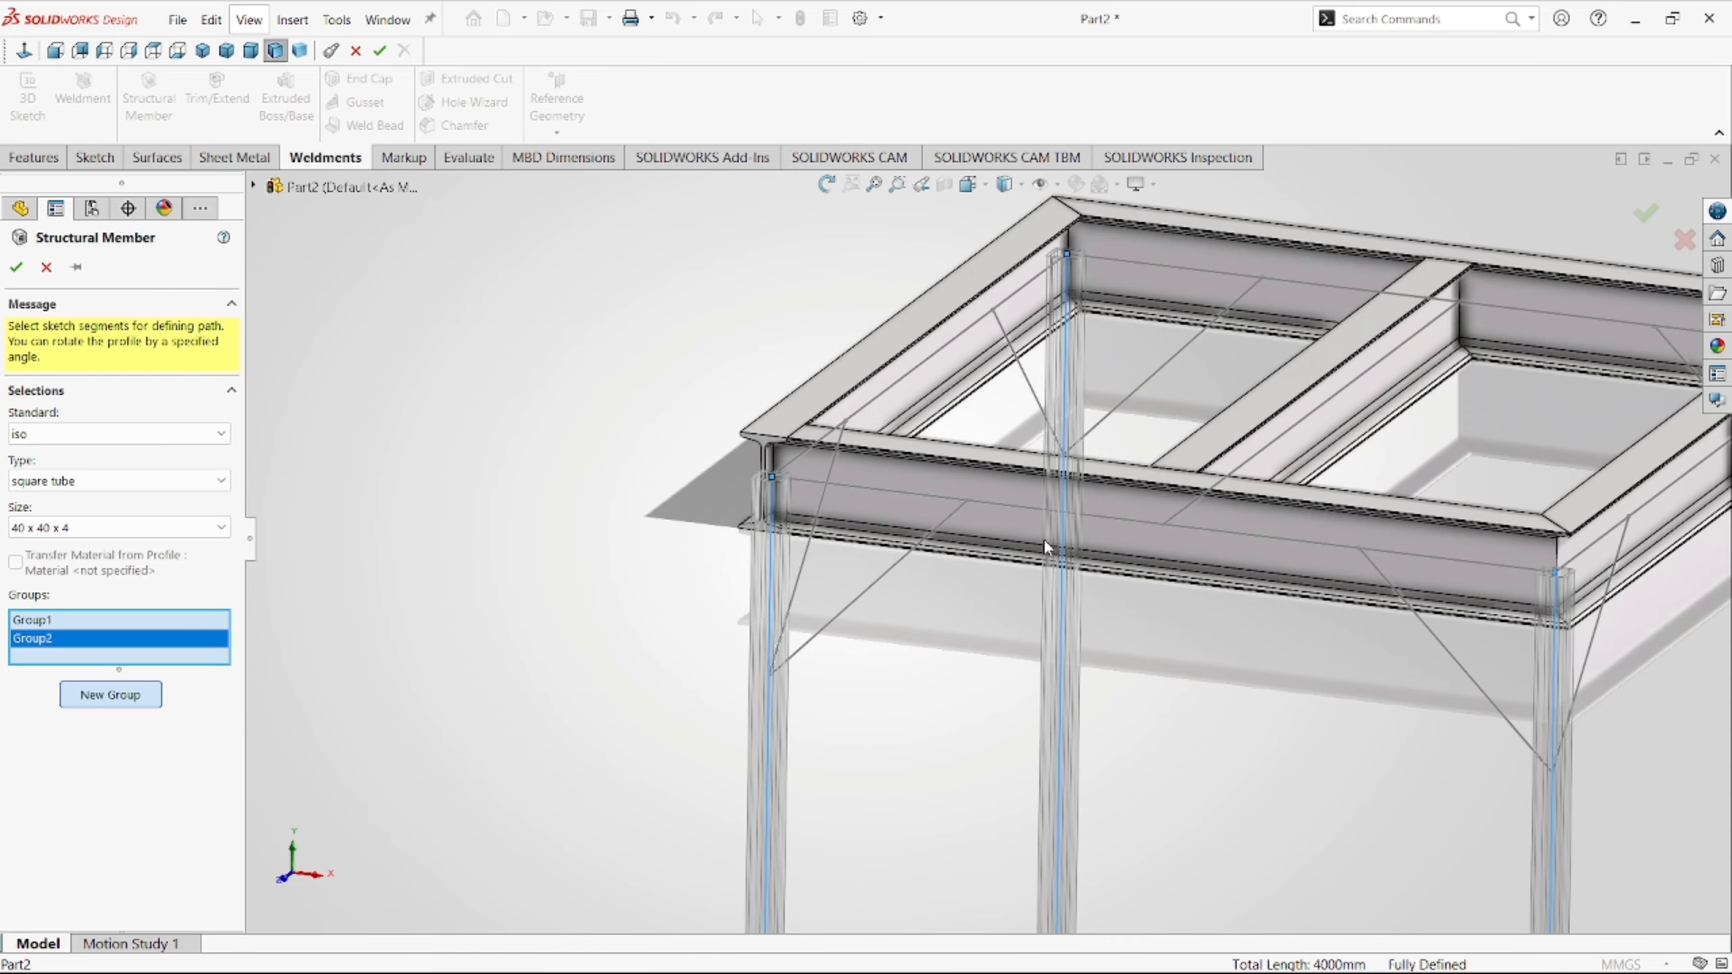
pyautogui.click(725, 635)
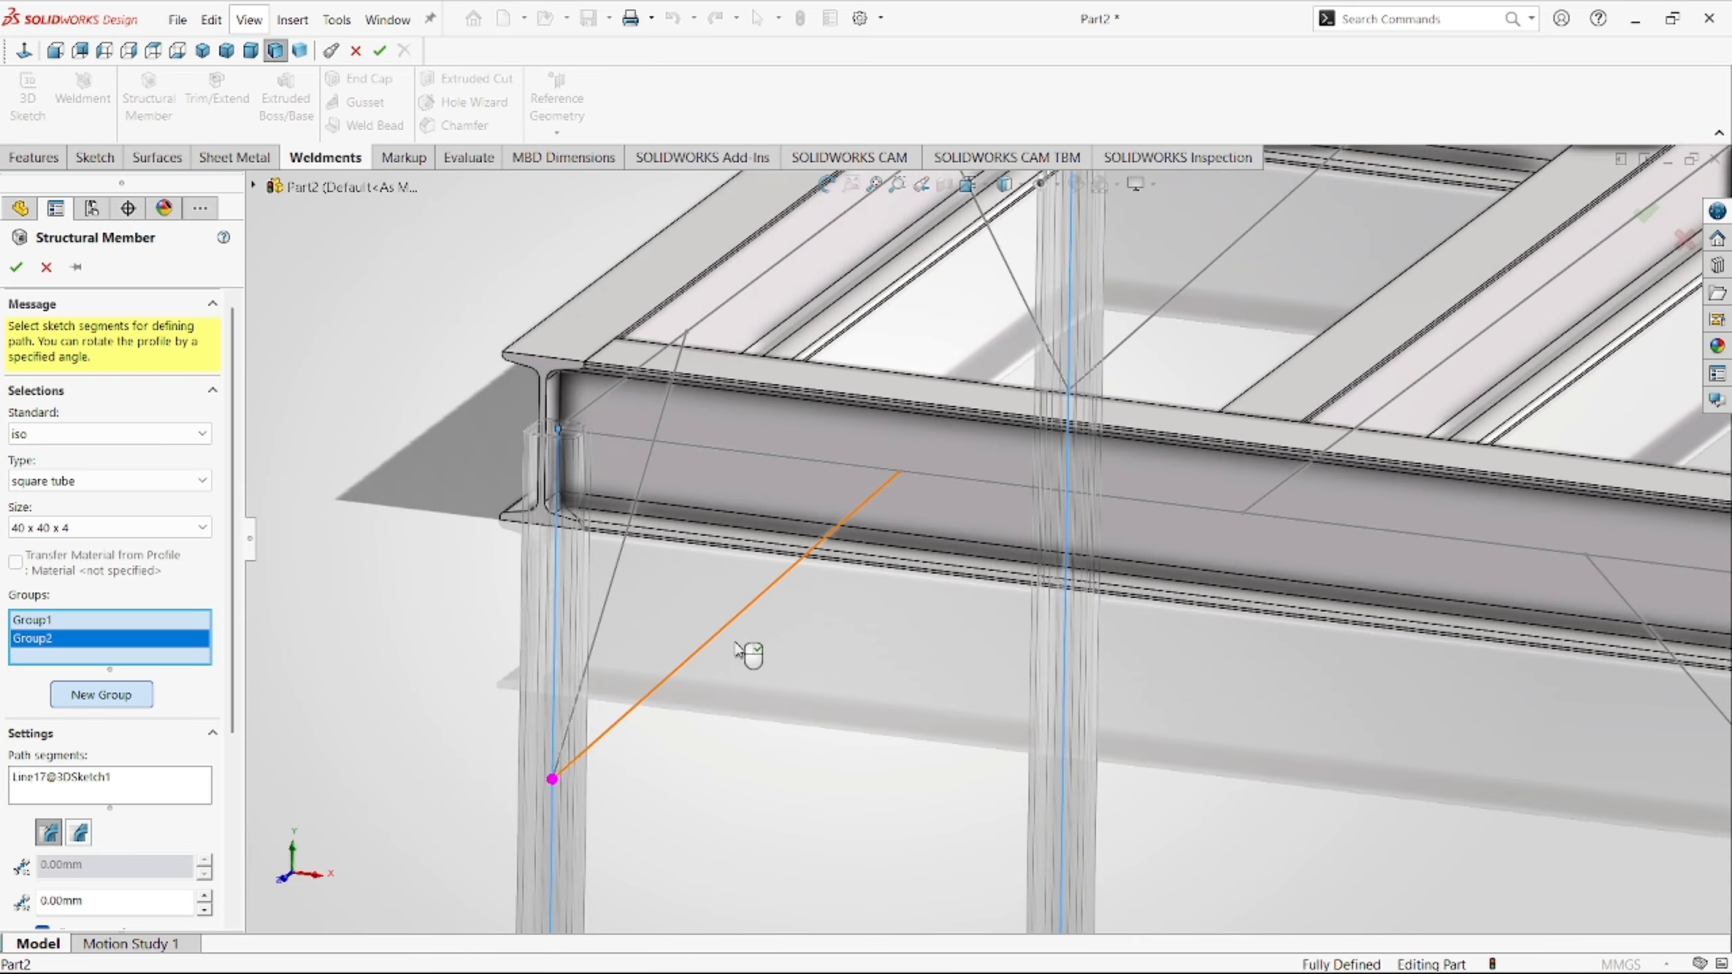
pyautogui.scroll(-3, 744, 564)
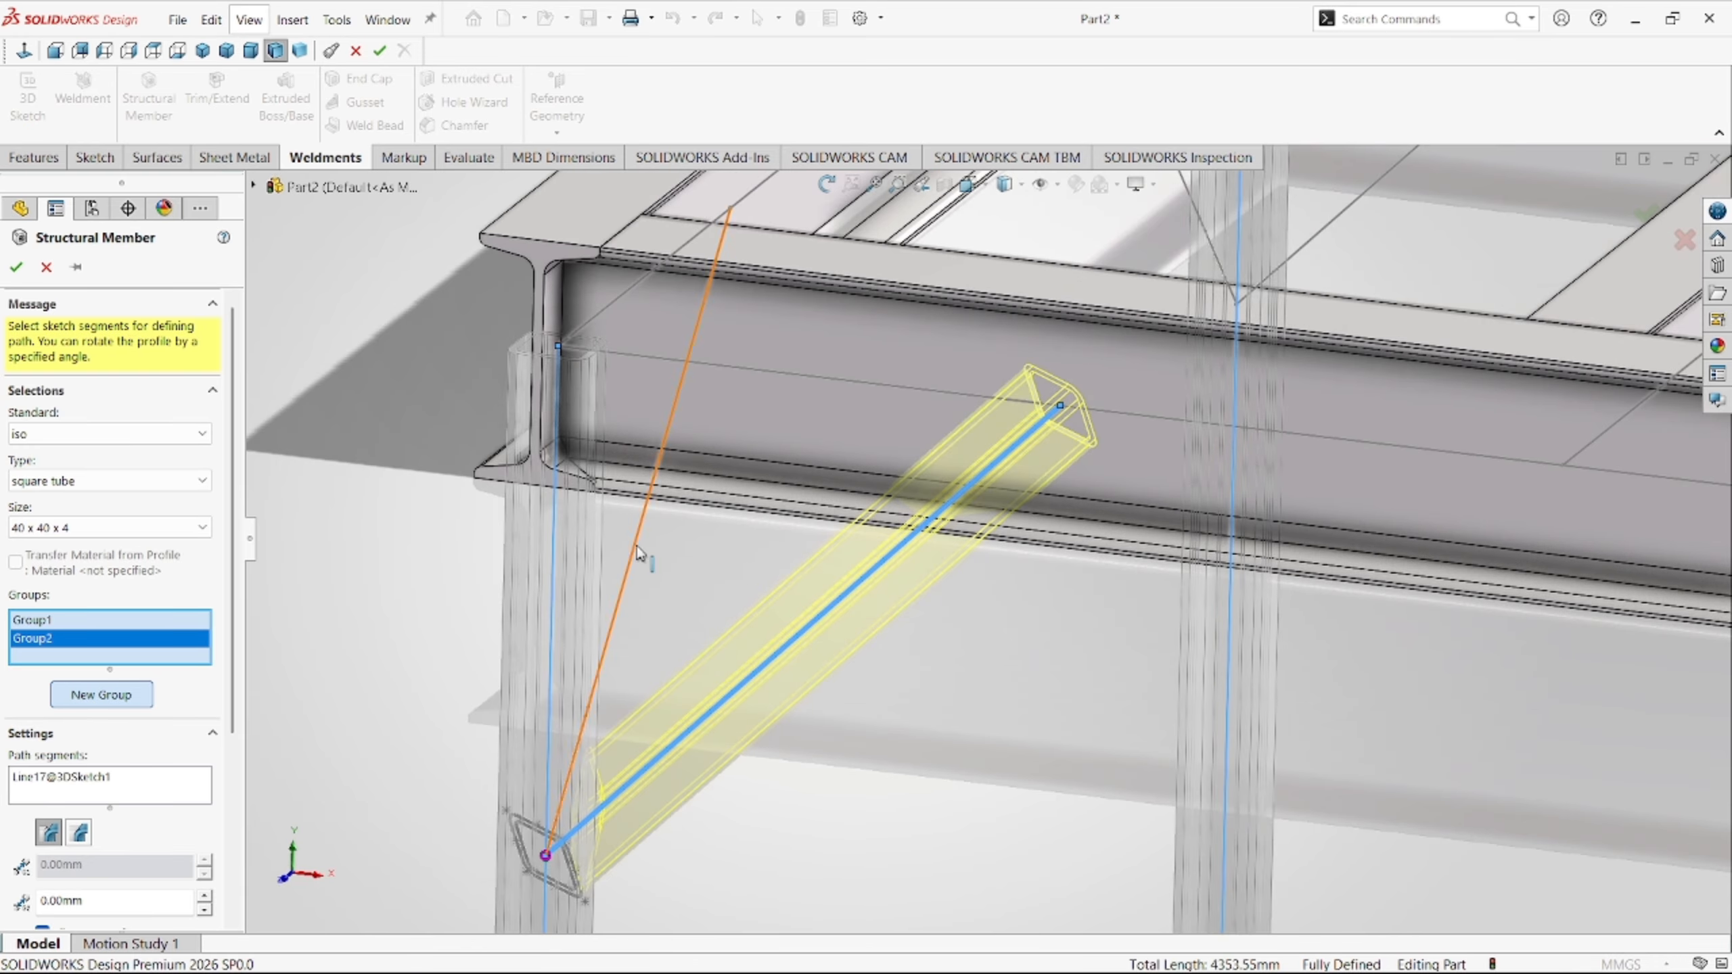
pyautogui.click(641, 518)
# Rotate the profile of the front-left brace group by 45 degrees.
pyautogui.moveTo(680, 617)
pyautogui.mouseDown(button='middle')
pyautogui.moveTo(755, 716)
pyautogui.moveTo(825, 696)
pyautogui.moveTo(813, 717)
pyautogui.moveTo(836, 793)
pyautogui.mouseUp(button='middle')
pyautogui.scroll(2, 850, 769)
pyautogui.scroll(-5, 872, 717)
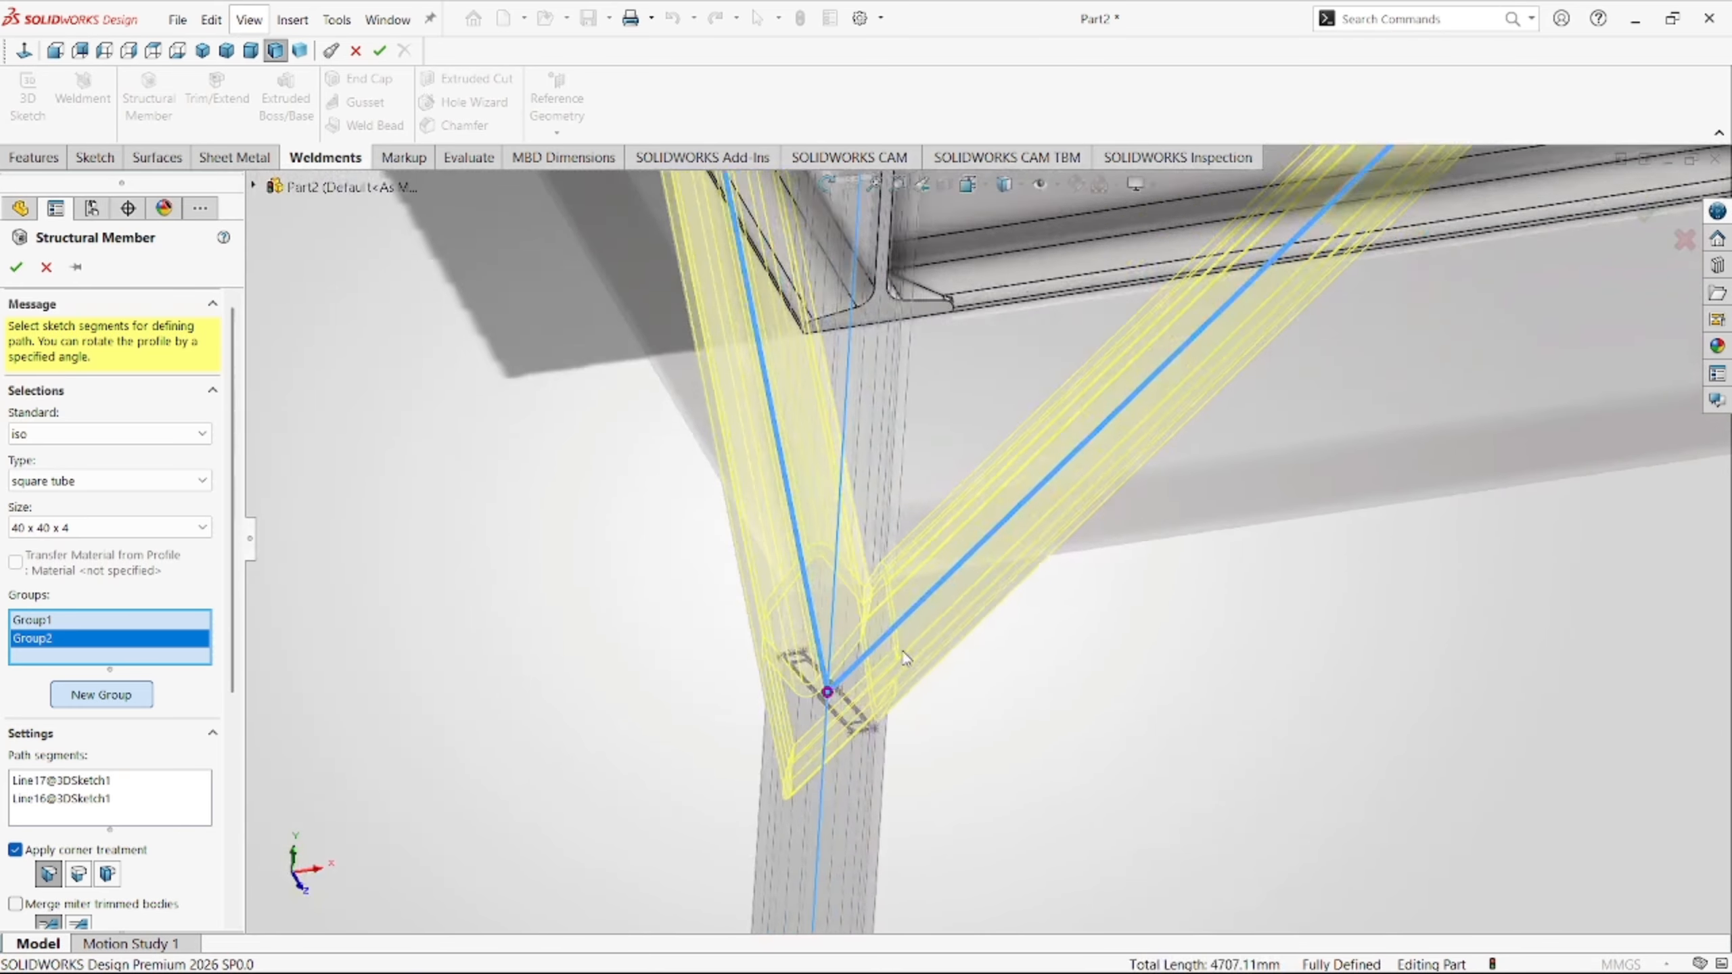
pyautogui.moveTo(873, 700); pyautogui.dragTo(878, 547, button='middle')
pyautogui.scroll(2, 879, 546)
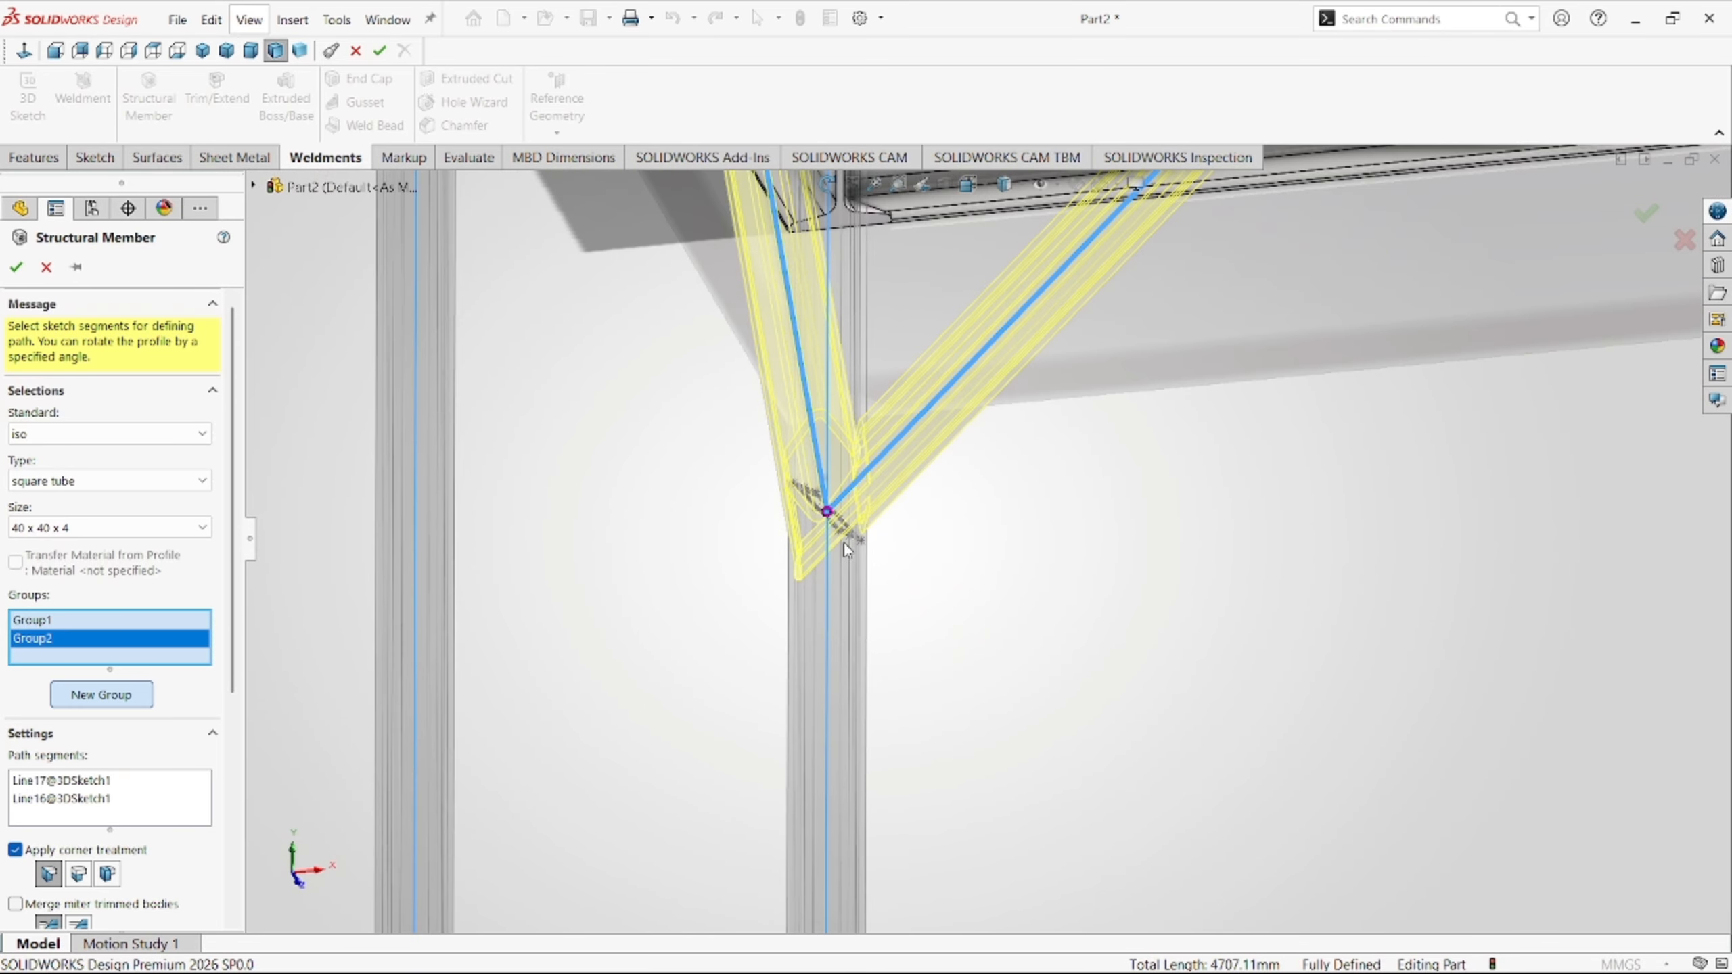
pyautogui.scroll(-1, 222, 797)
pyautogui.scroll(-5, 234, 833)
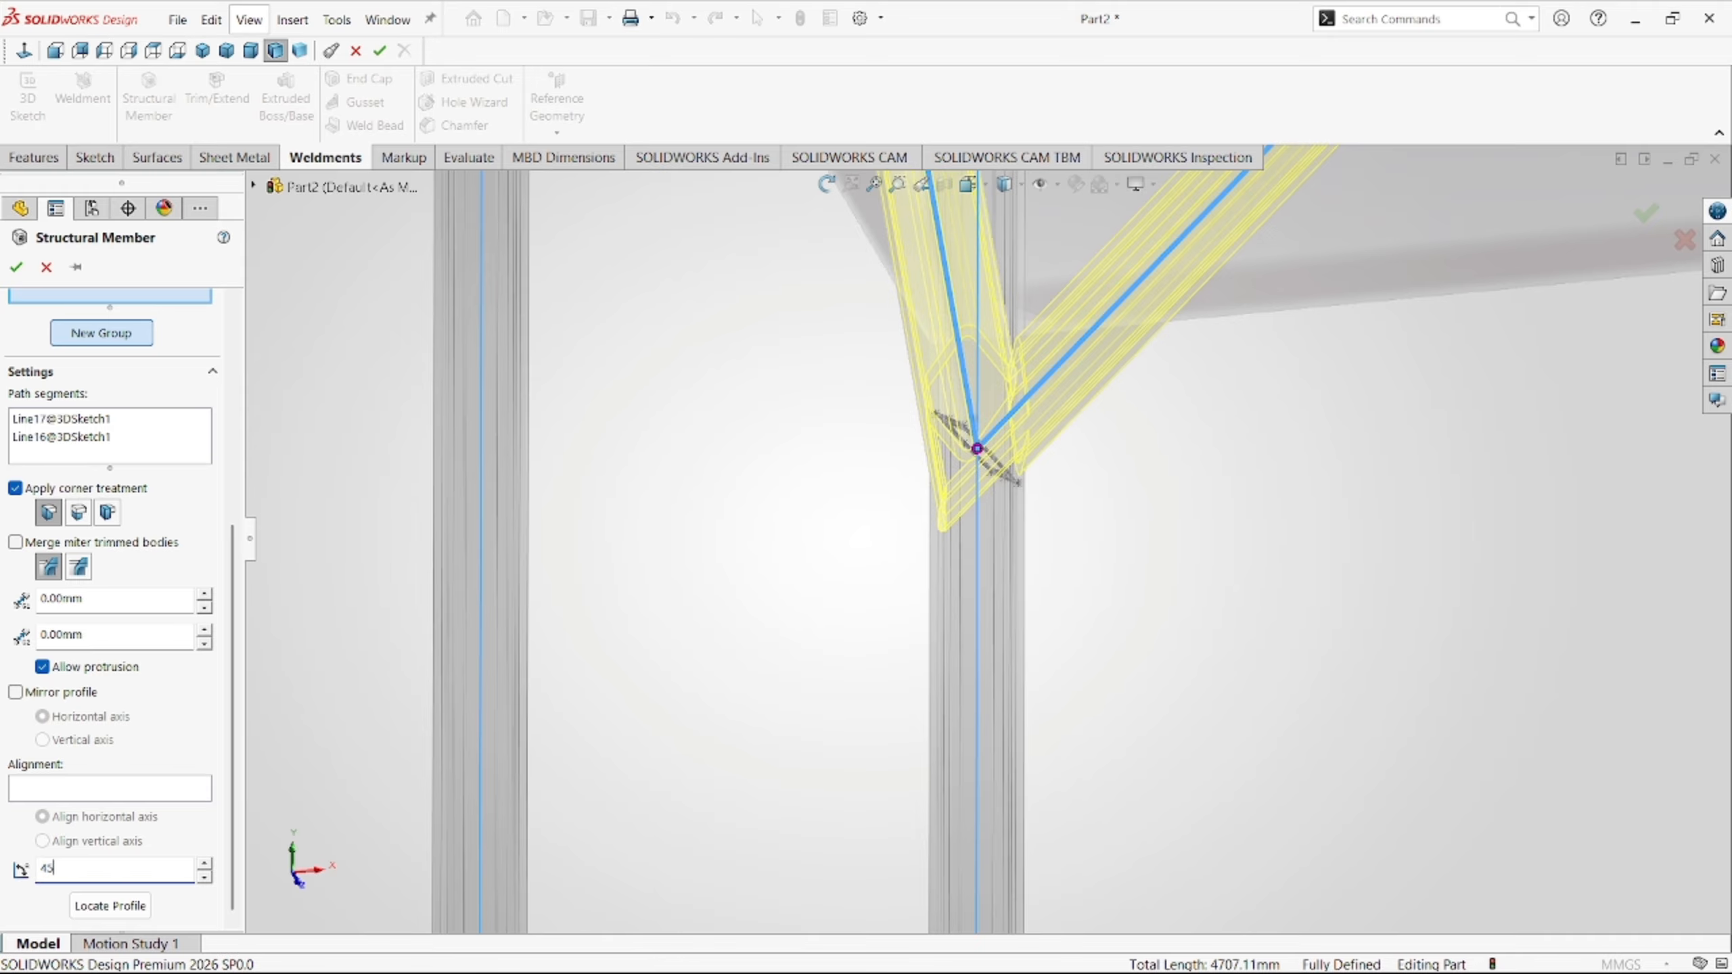
pyautogui.press('Return')
pyautogui.scroll(12, 1280, 577)
pyautogui.scroll(-4, 1289, 531)
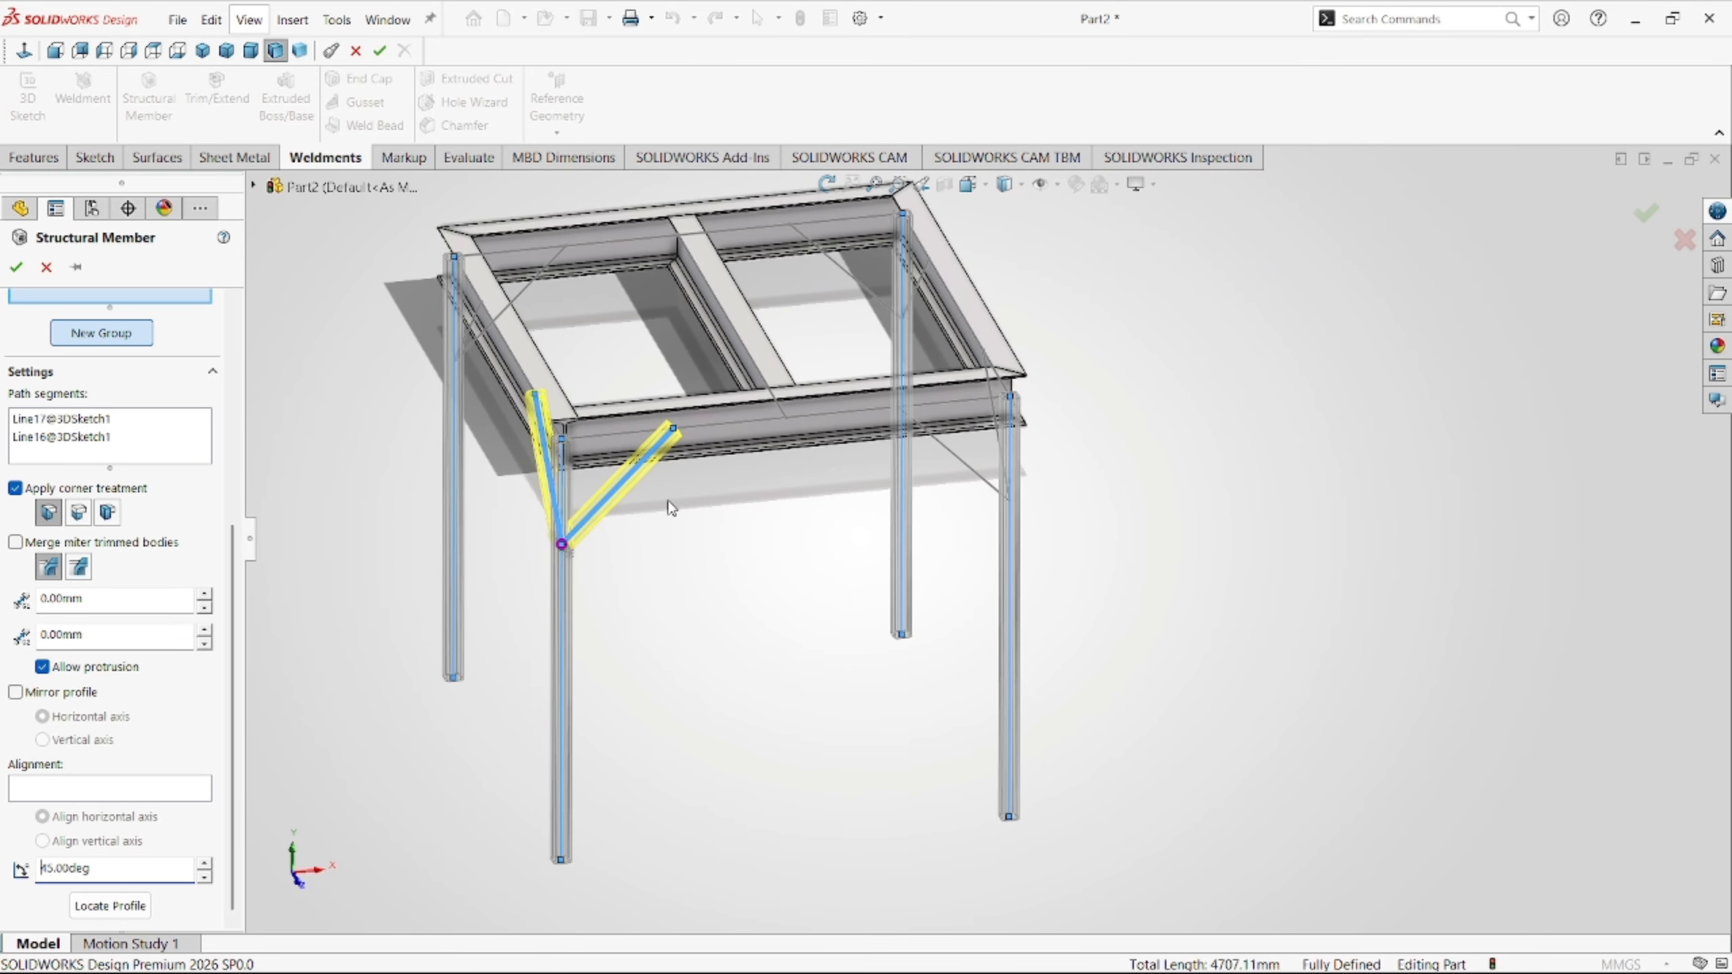
# Add a third group containing the two corner brace lines at the front-right leg.
pyautogui.scroll(5, 133, 566)
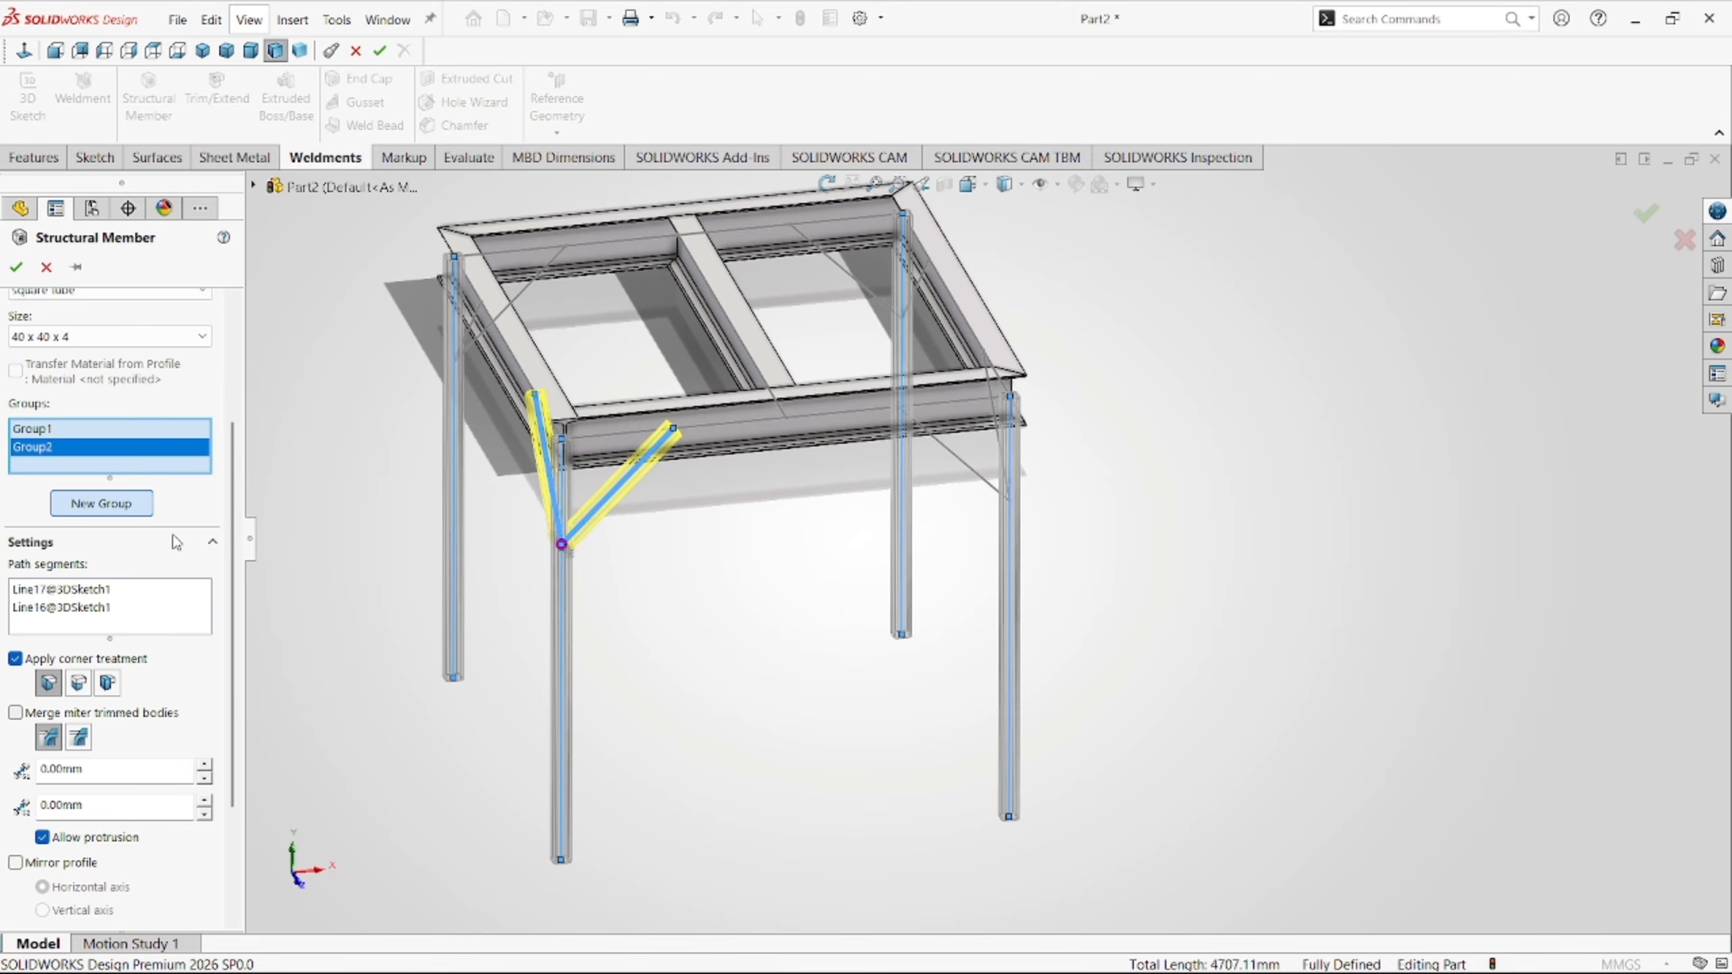
pyautogui.click(115, 679)
pyautogui.scroll(-3, 1028, 474)
pyautogui.moveTo(1028, 474); pyautogui.dragTo(829, 559, button='middle')
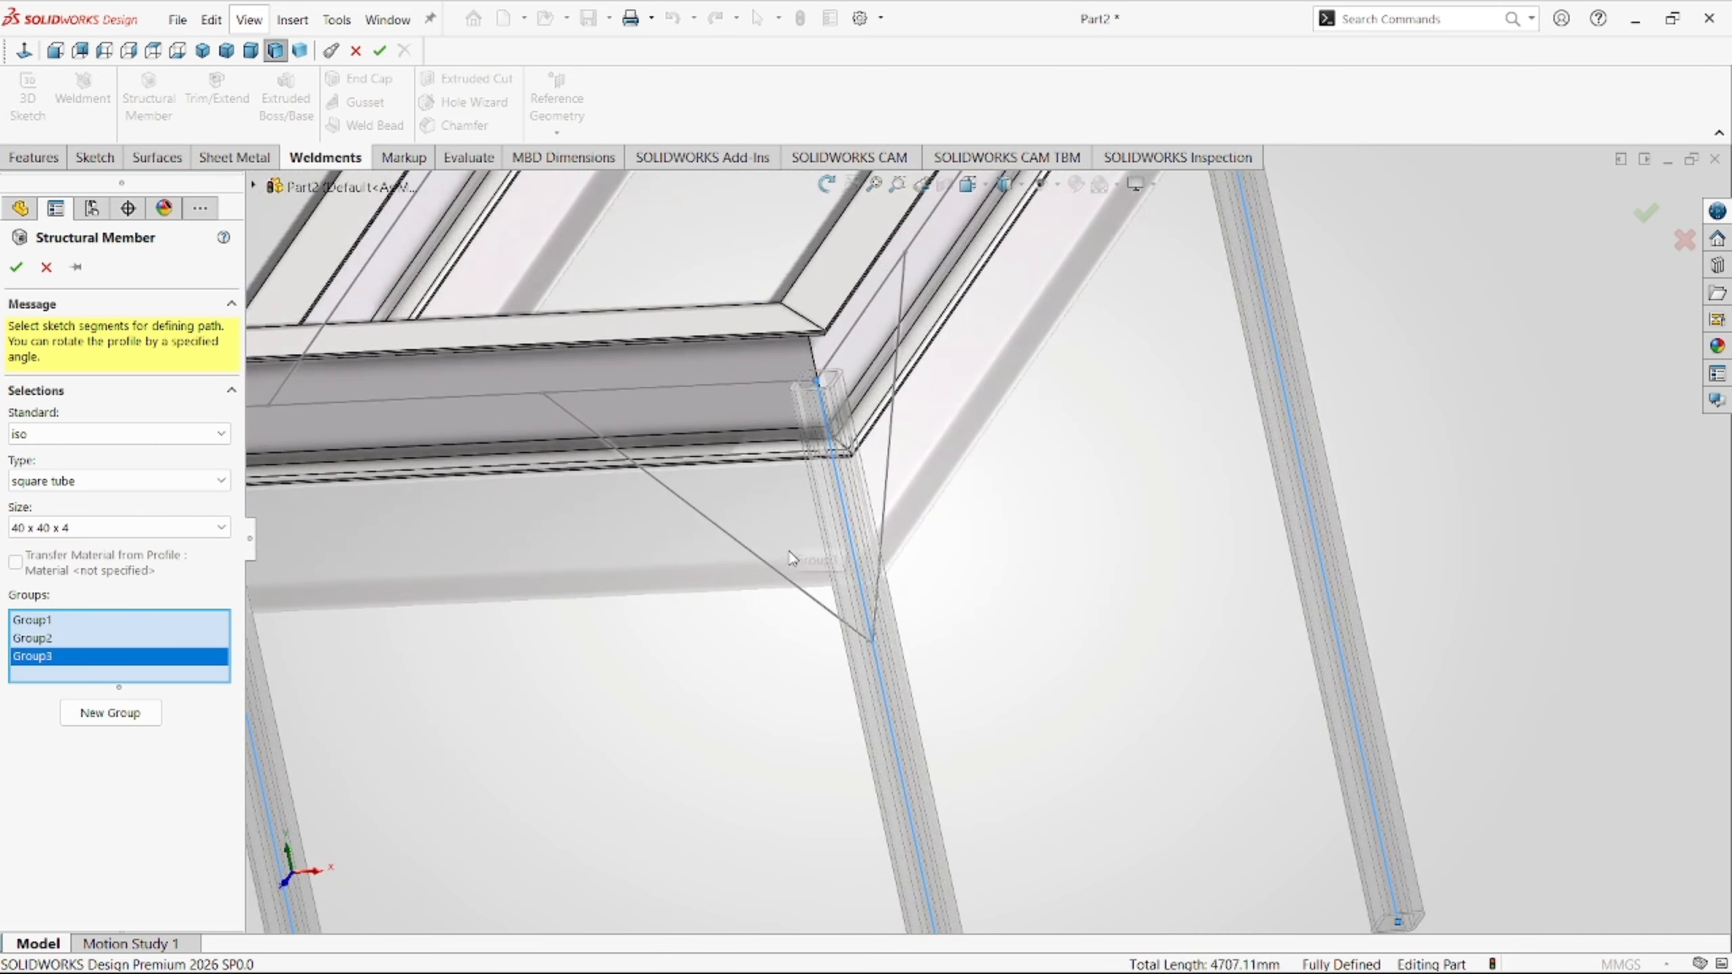
pyautogui.click(794, 585)
pyautogui.click(891, 494)
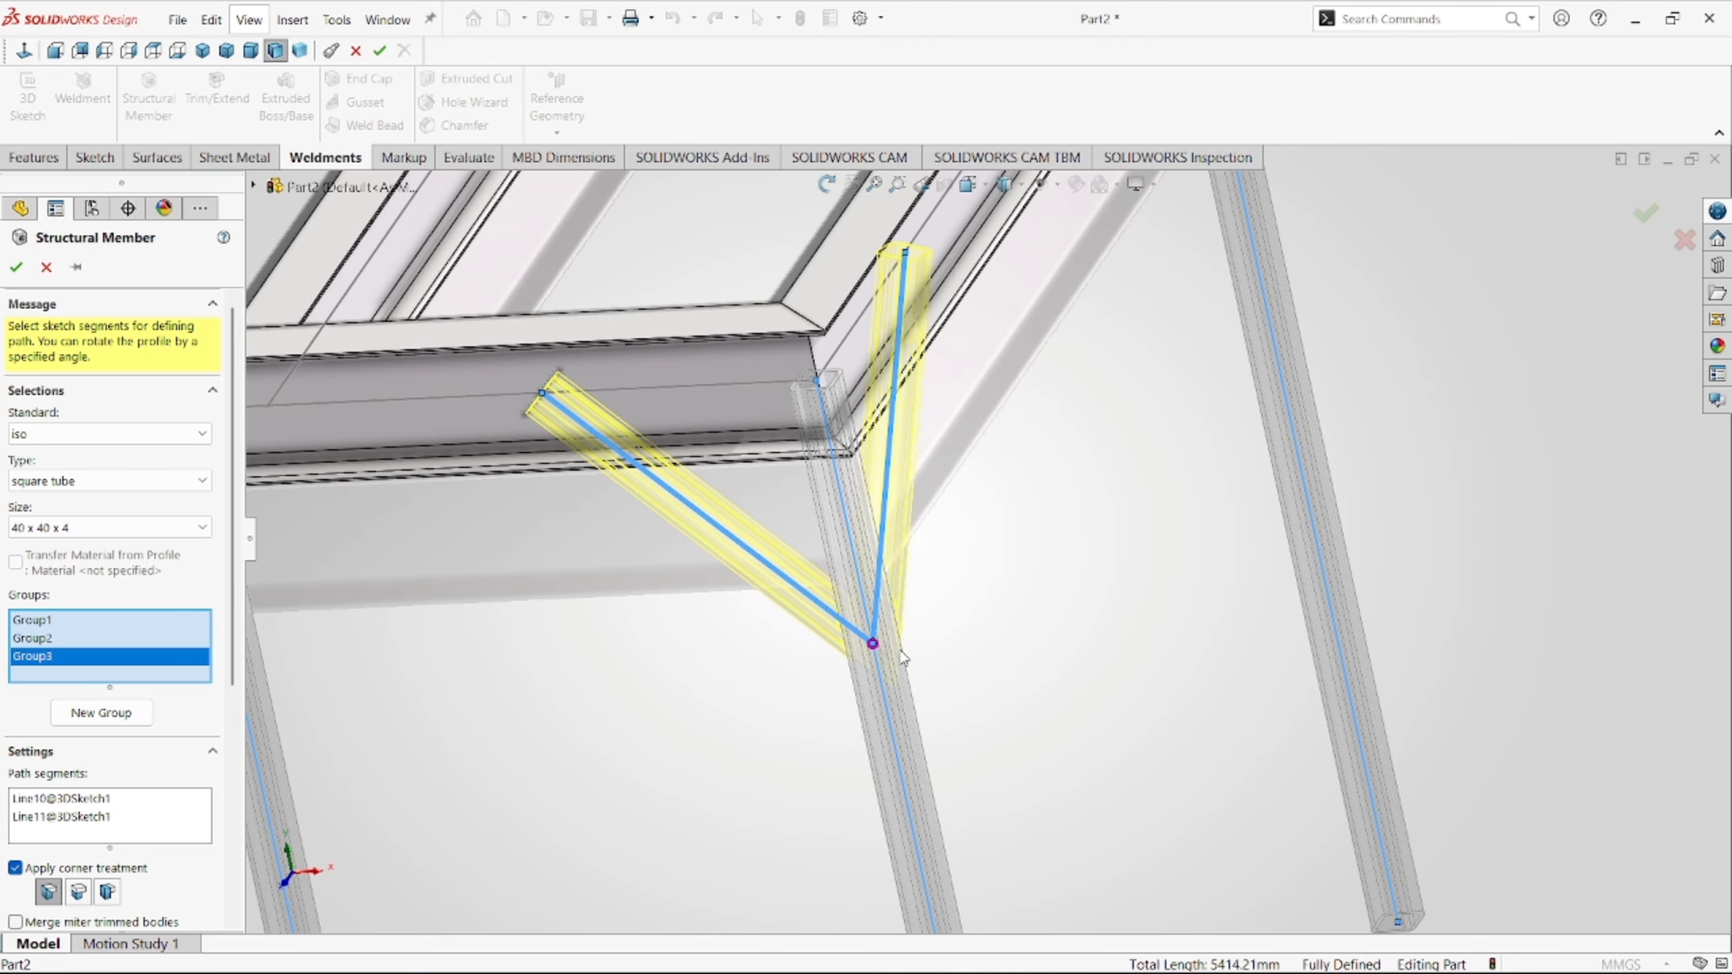
pyautogui.moveTo(965, 656); pyautogui.dragTo(933, 747, button='middle')
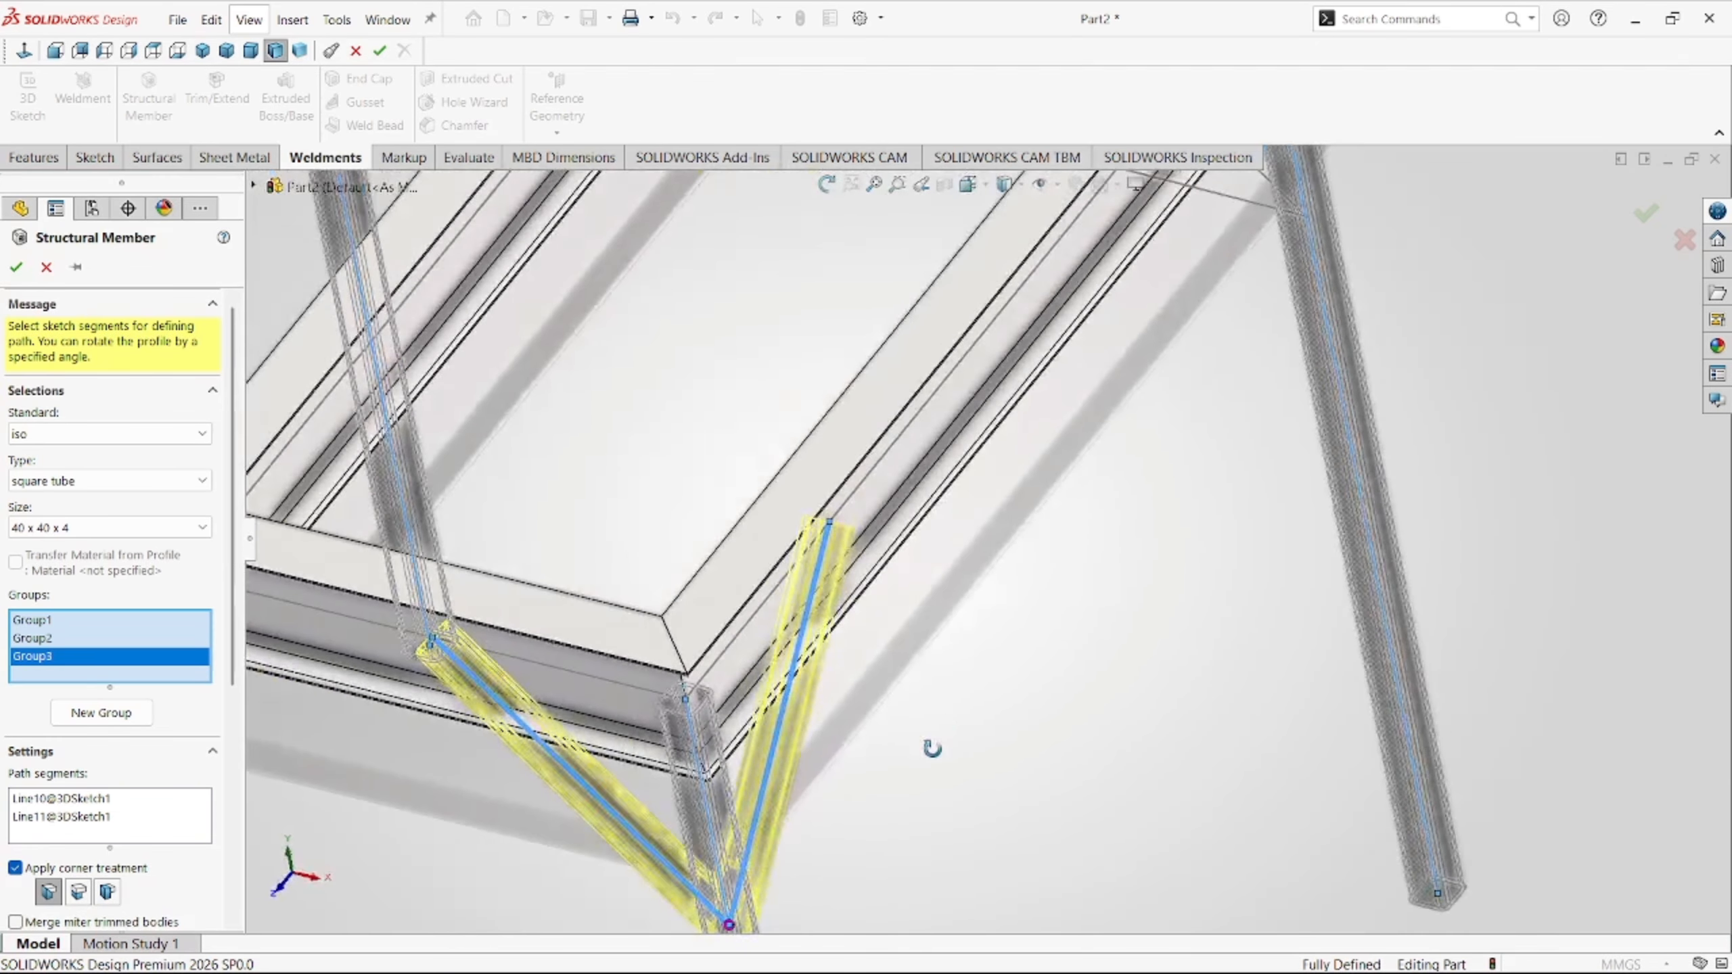
pyautogui.scroll(3, 903, 787)
pyautogui.scroll(-3, 868, 688)
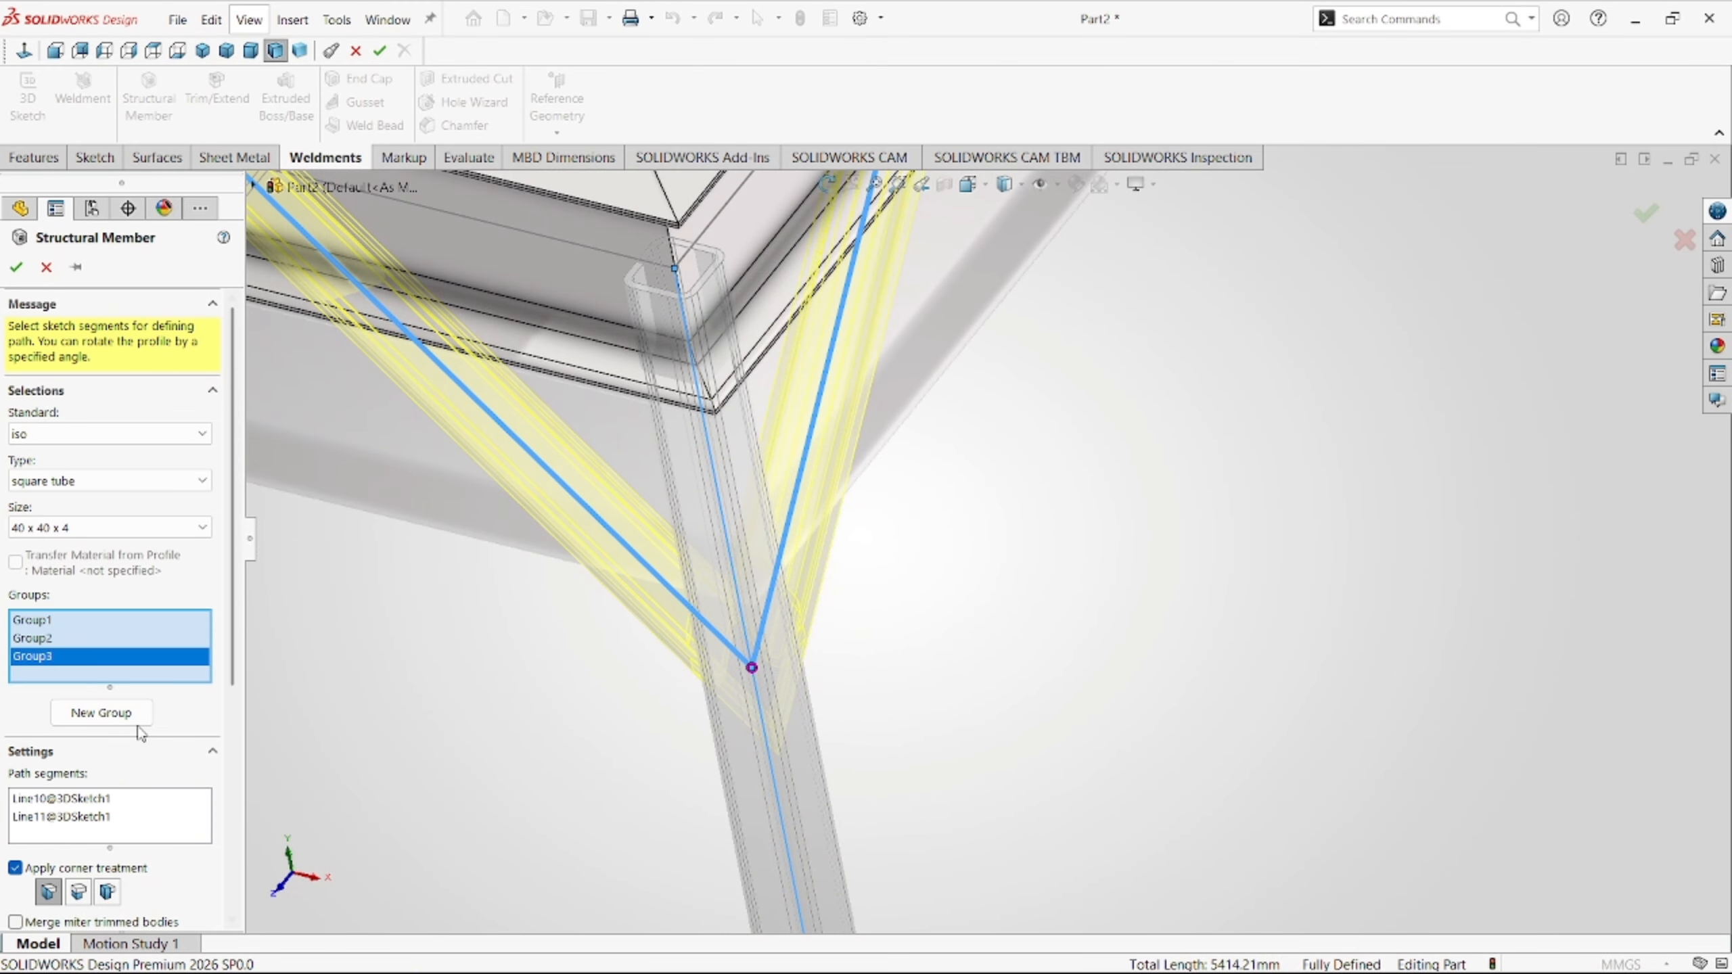
# Add a separate group for the brace pair at each of the two rear legs, and create the square tube members.
pyautogui.click(101, 712)
pyautogui.scroll(5, 959, 638)
pyautogui.moveTo(959, 638); pyautogui.dragTo(836, 676, button='middle')
pyautogui.scroll(-5, 812, 655)
pyautogui.click(815, 573)
pyautogui.click(707, 675)
pyautogui.click(101, 729)
pyautogui.scroll(5, 1023, 478)
pyautogui.click(918, 526)
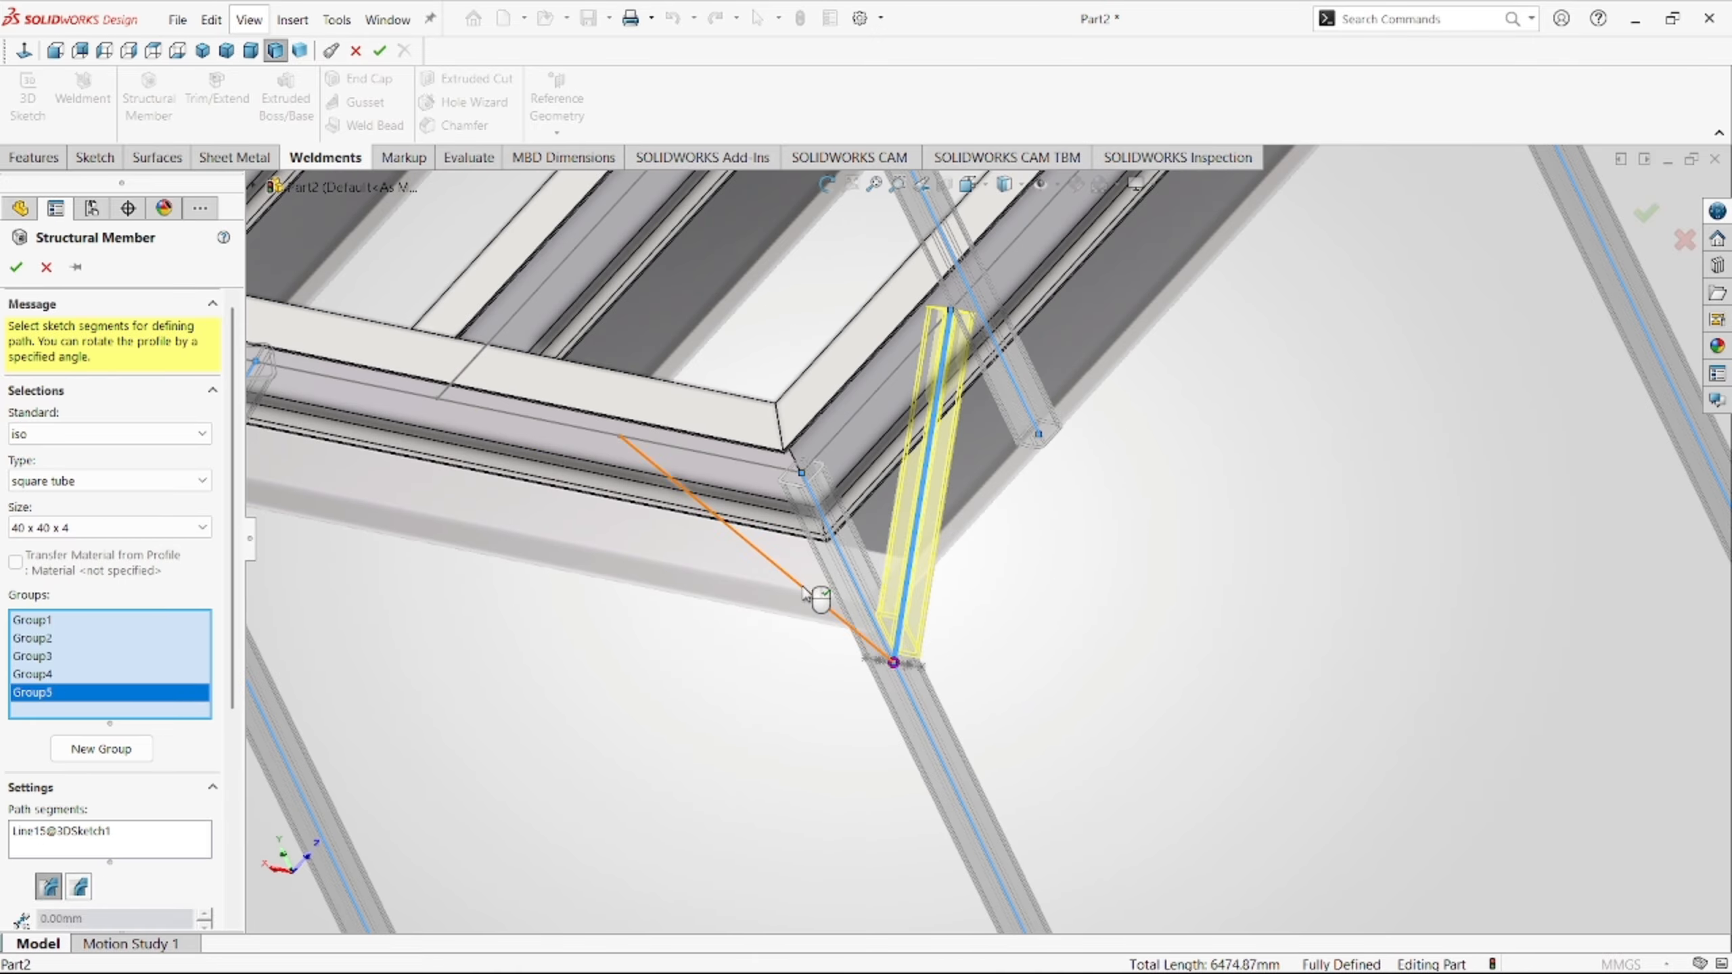
pyautogui.click(816, 596)
pyautogui.click(15, 267)
# Inspect the completed braced table frame and show it in the dimetric view.
pyautogui.scroll(5, 850, 437)
pyautogui.moveTo(914, 523); pyautogui.dragTo(971, 466, button='middle')
pyautogui.scroll(-4, 1026, 312)
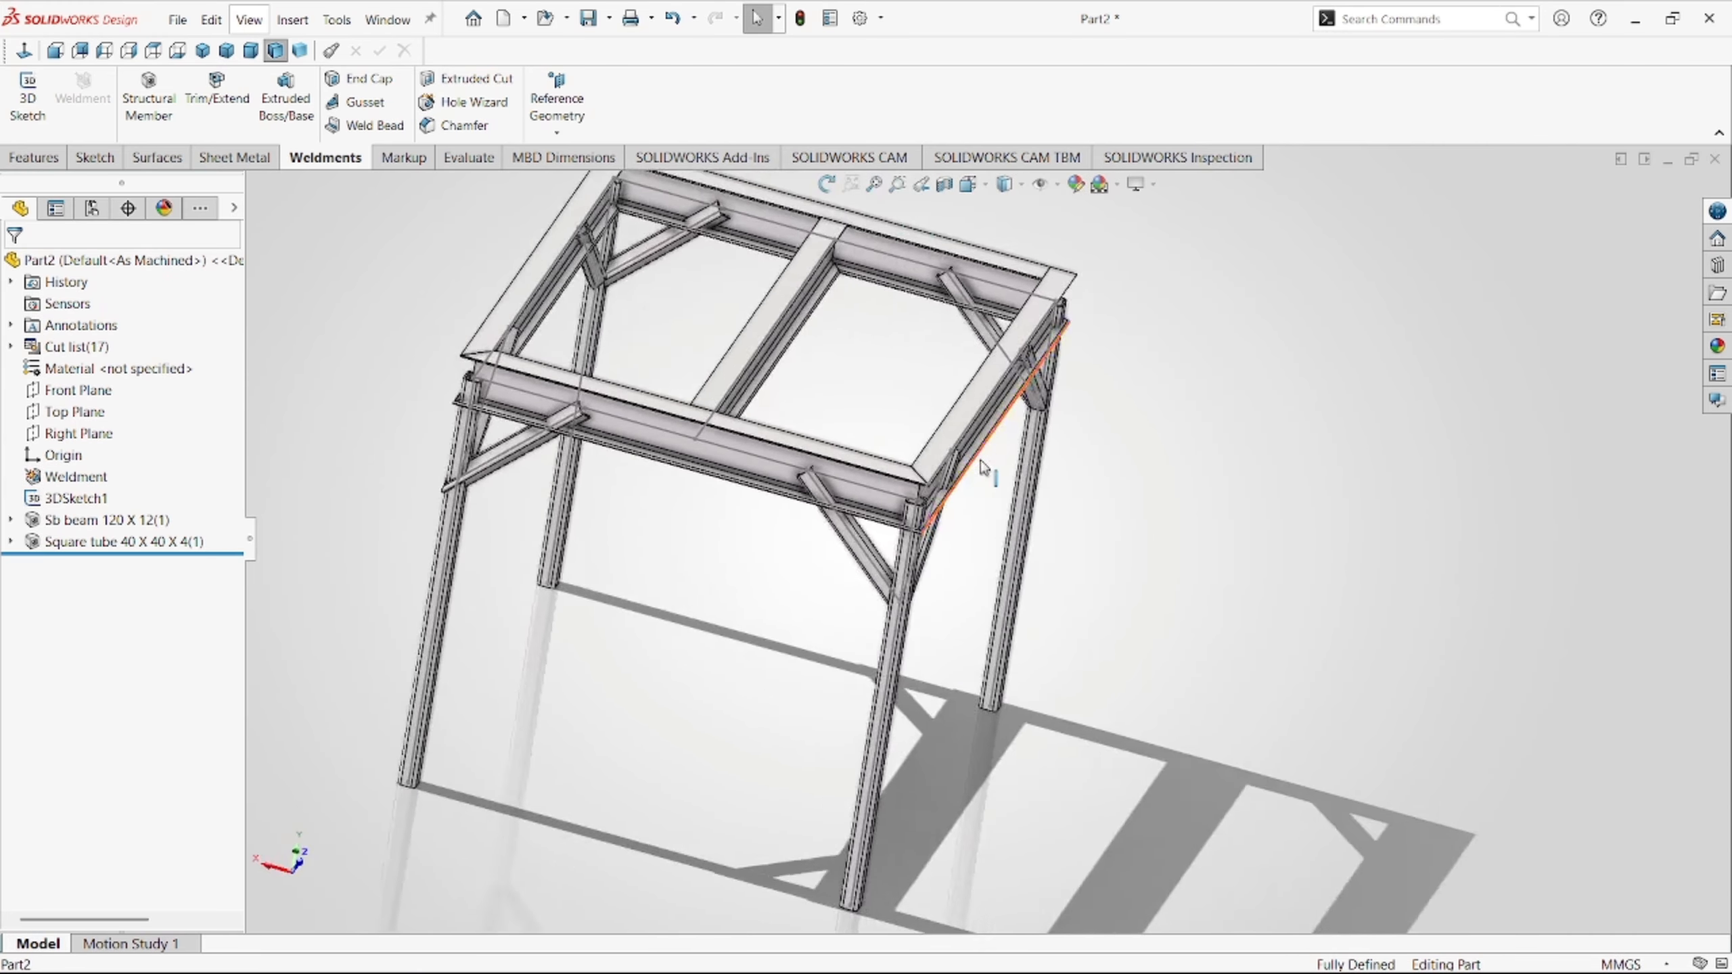
pyautogui.scroll(3, 955, 498)
pyautogui.click(202, 51)
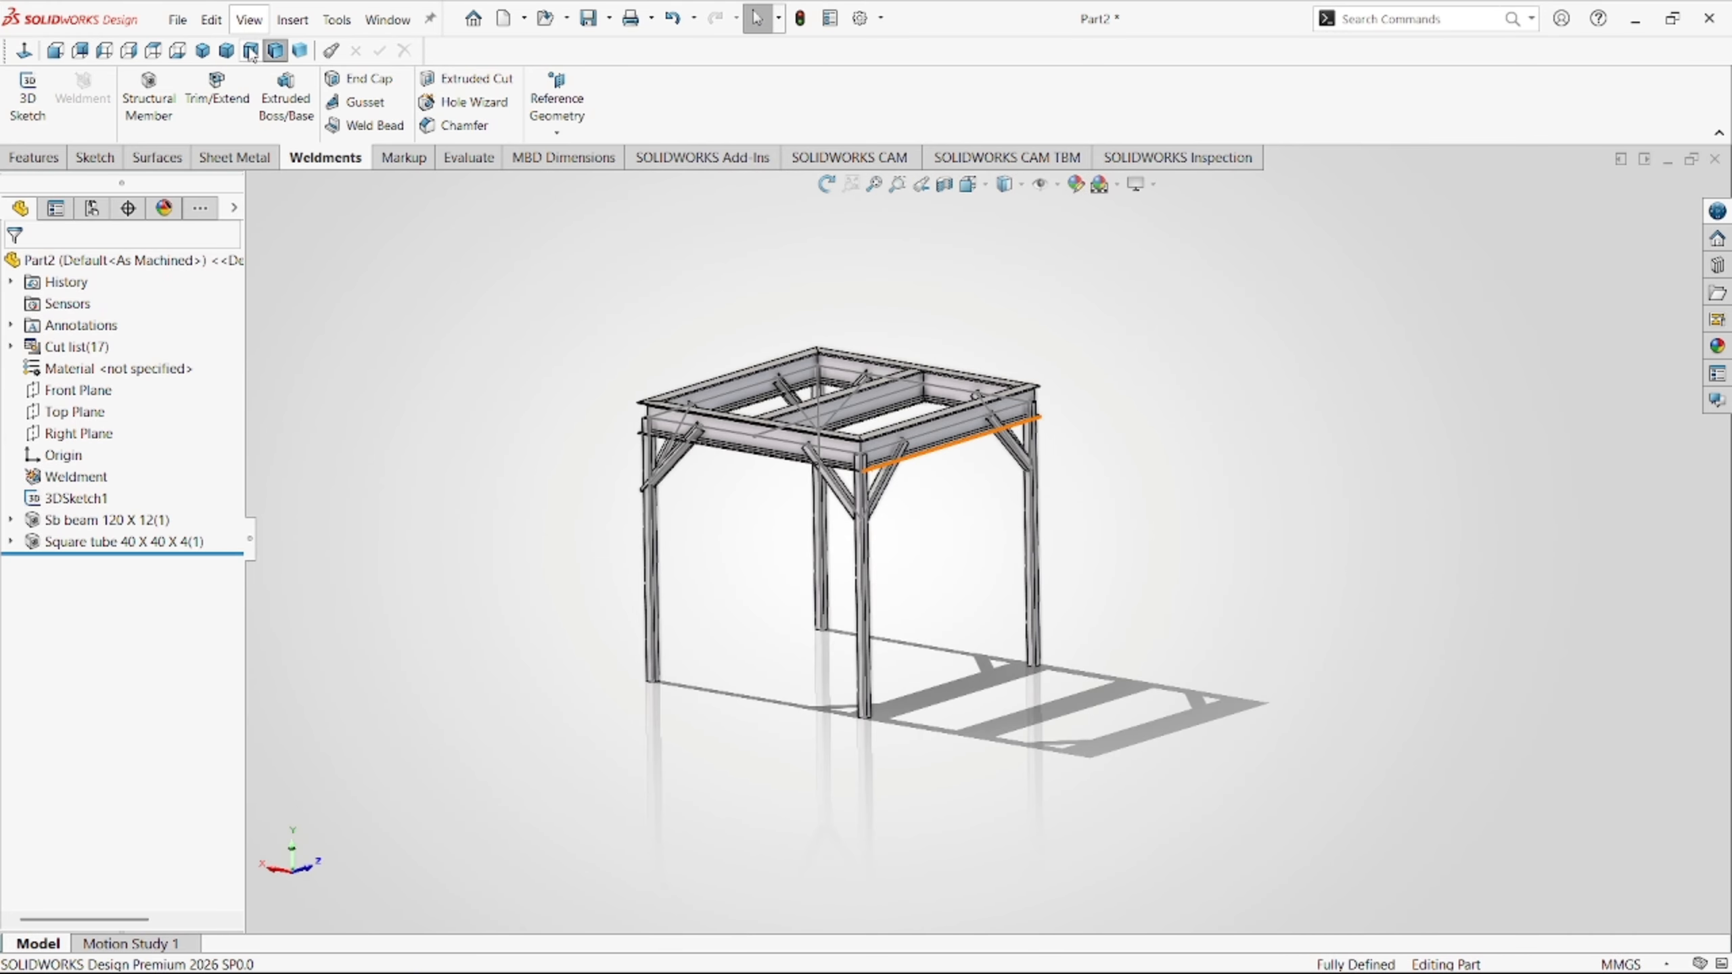
pyautogui.click(251, 51)
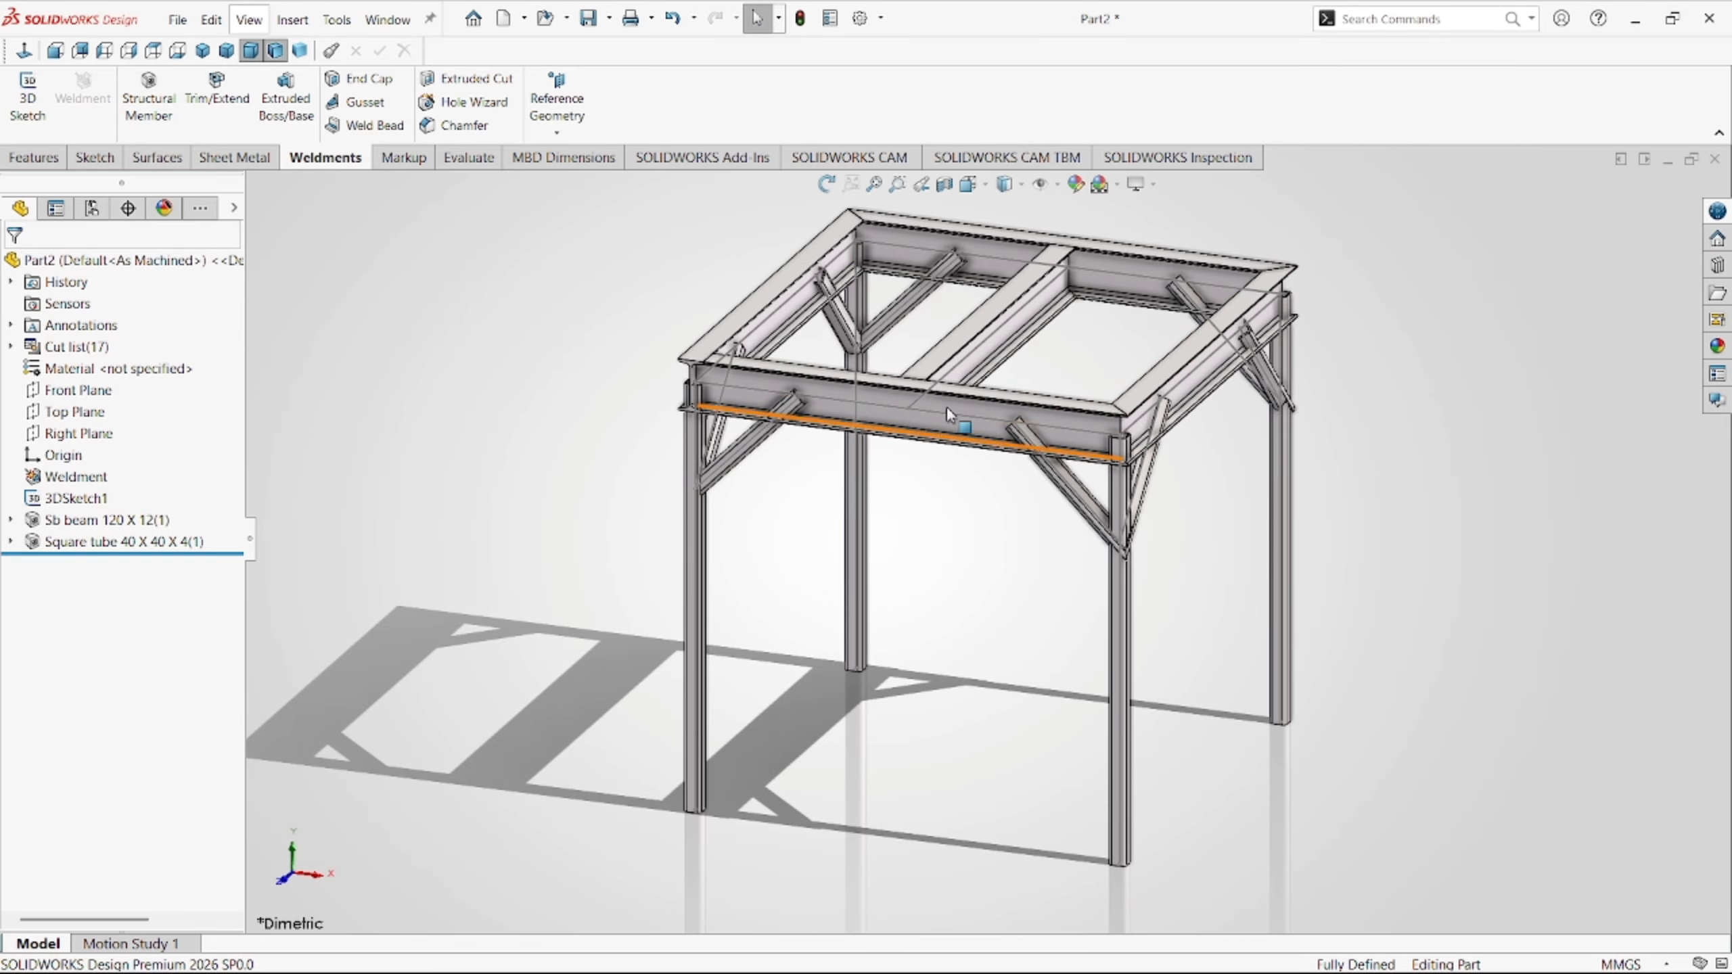
# Start a Trim/Extend with the four square tube legs as the bodies to be trimmed.
pyautogui.scroll(-2, 1017, 409)
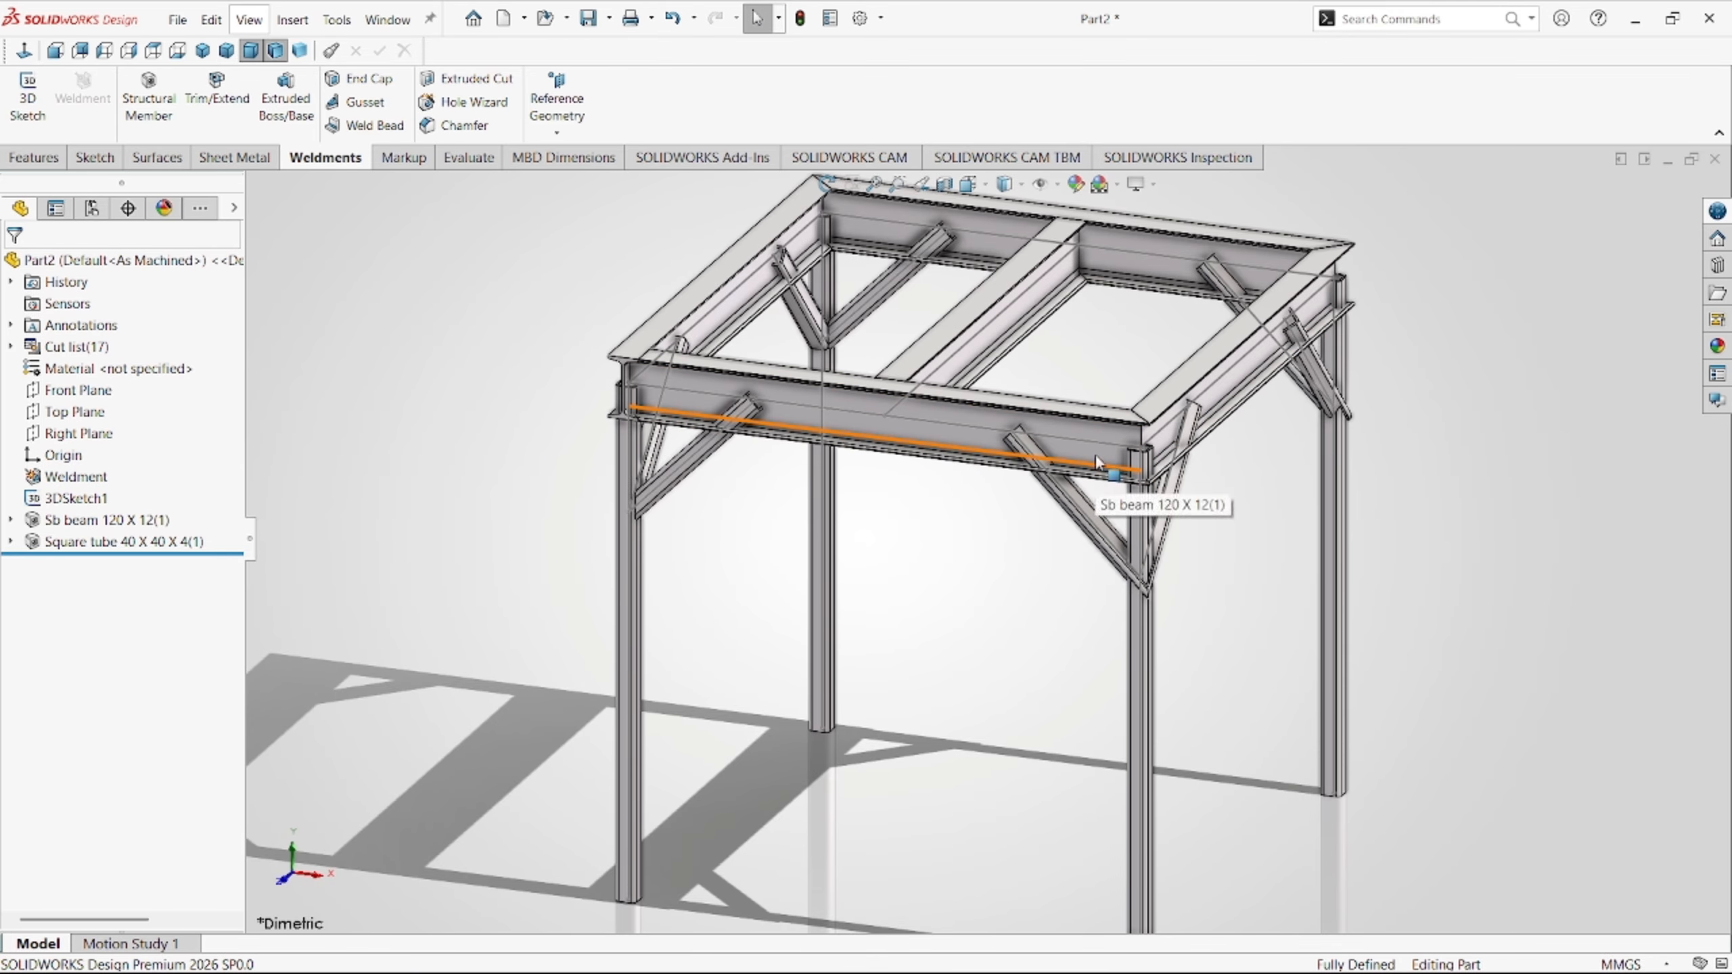
pyautogui.click(243, 114)
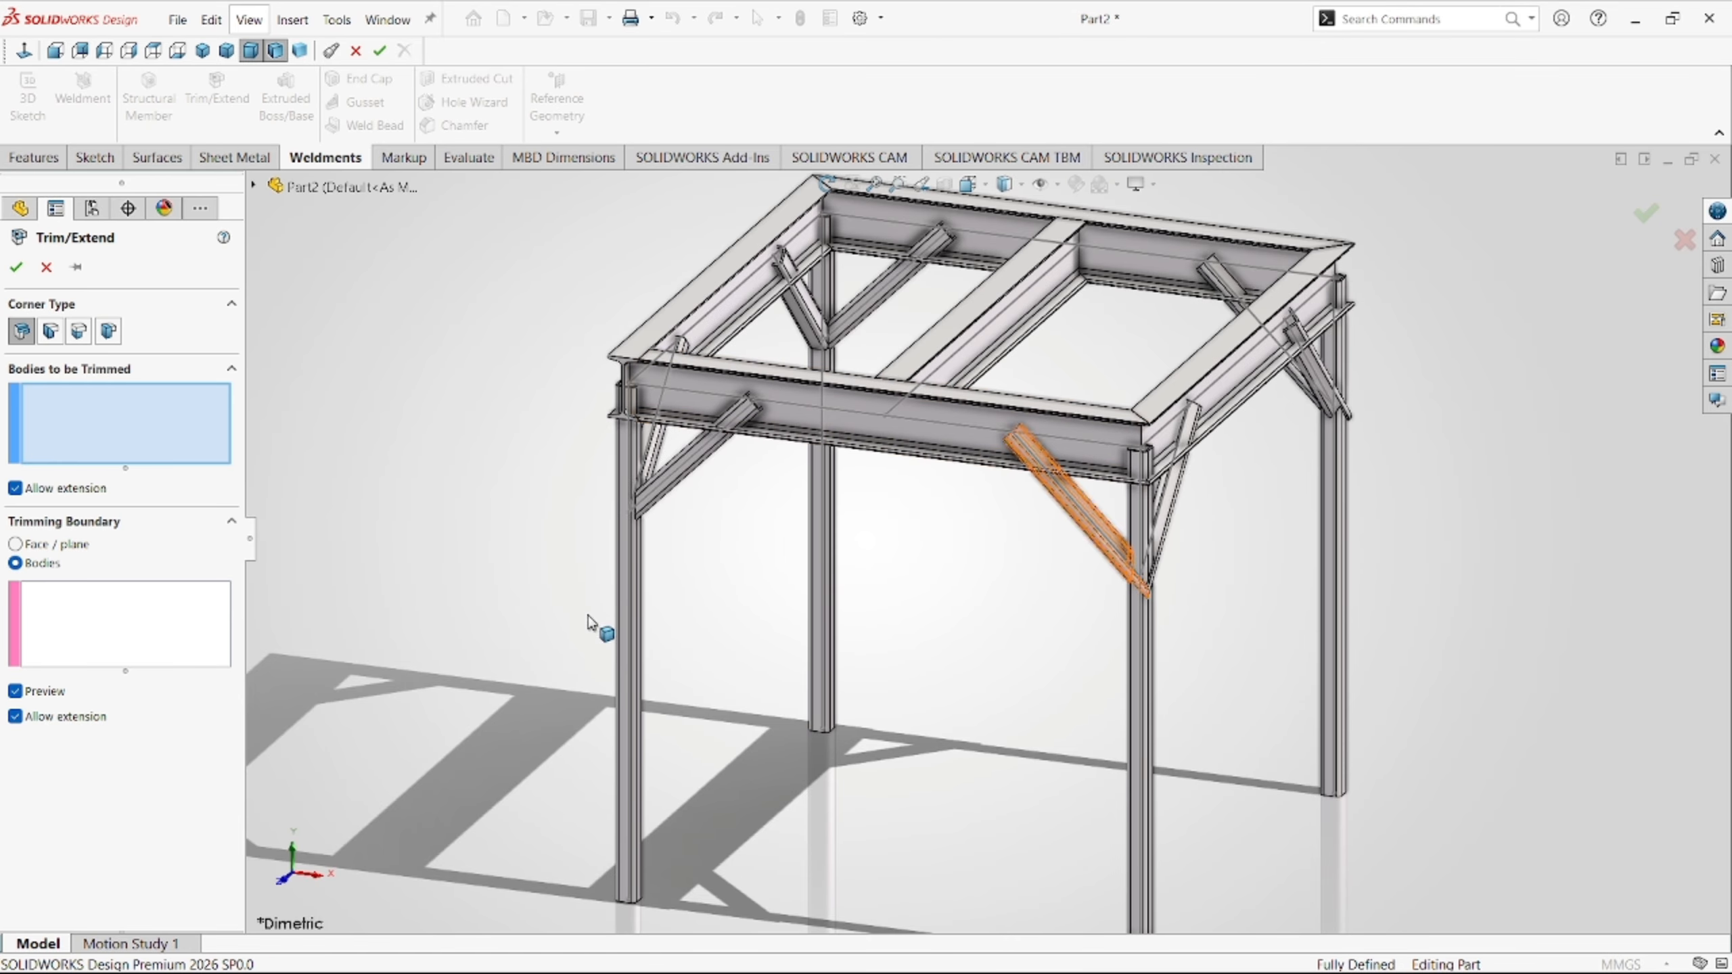
pyautogui.click(638, 585)
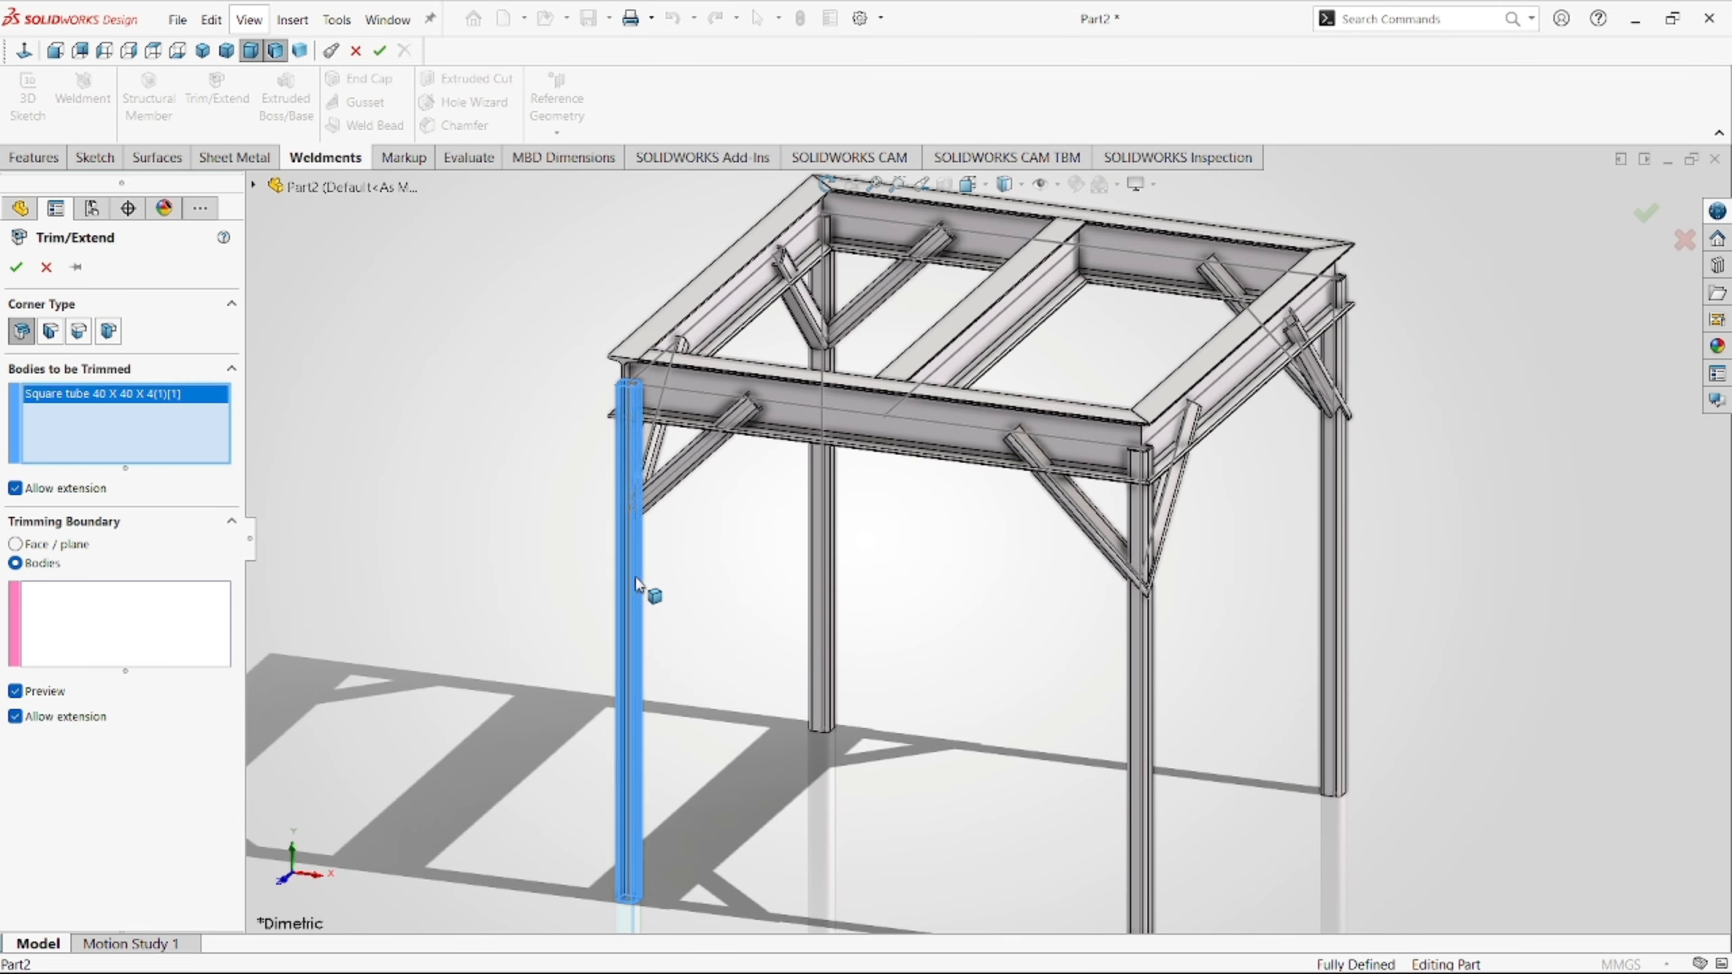
pyautogui.click(1340, 535)
pyautogui.click(1138, 648)
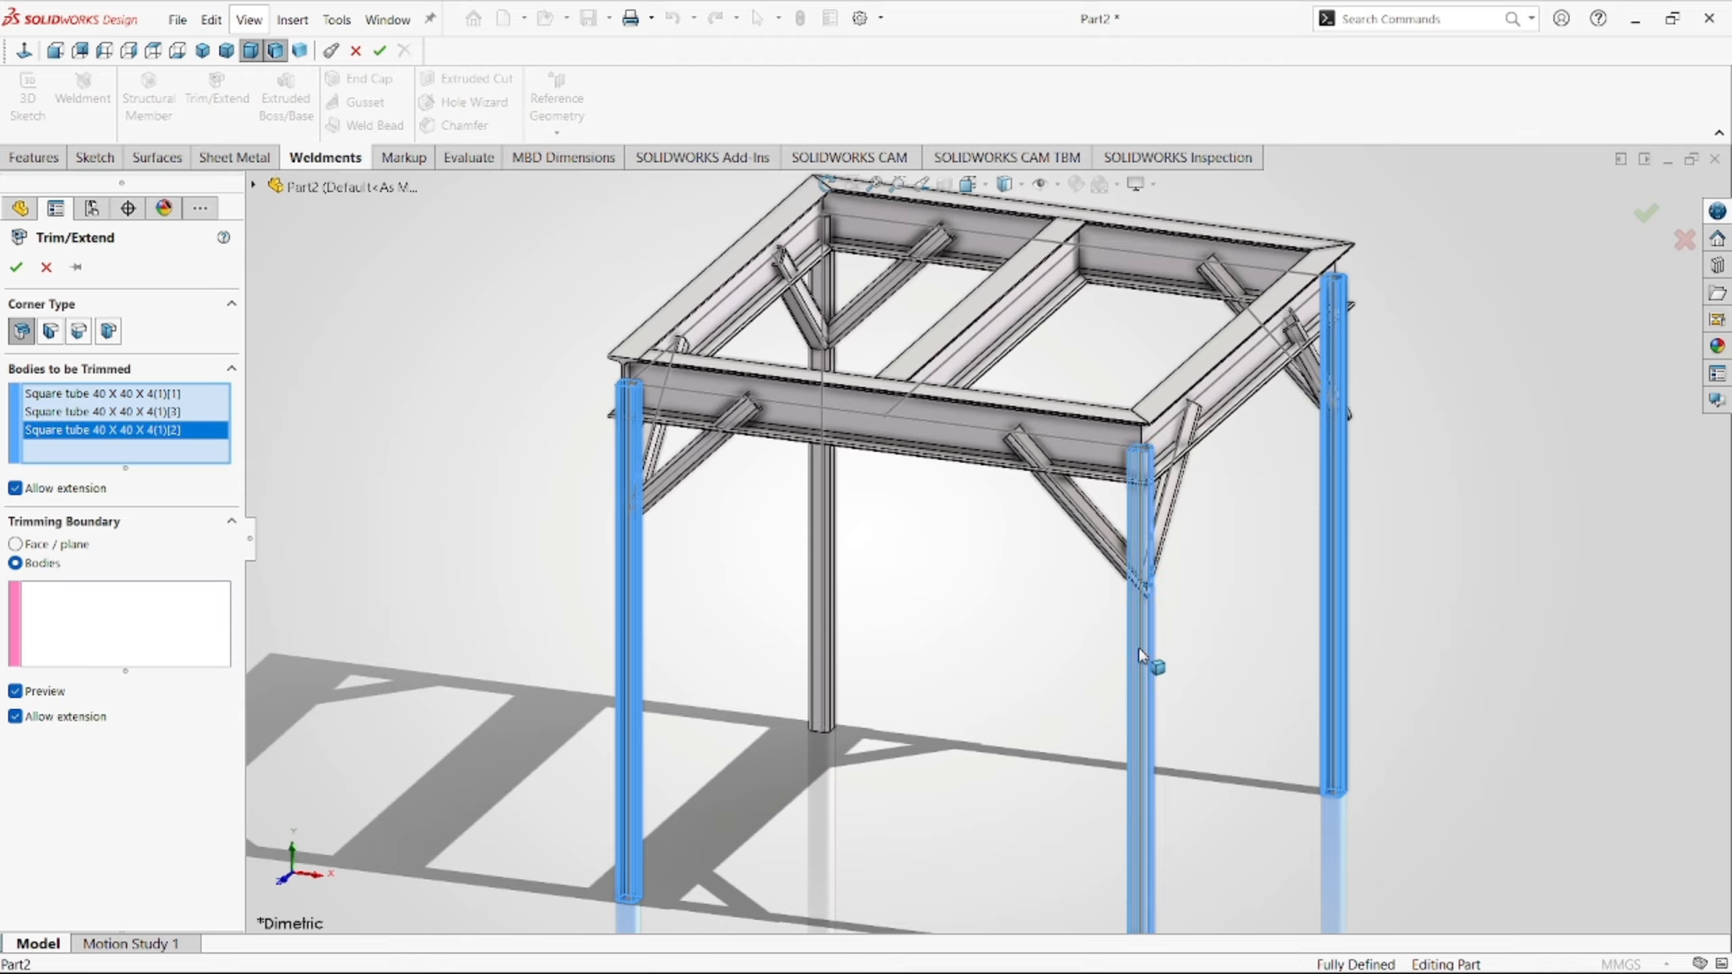
pyautogui.click(826, 539)
# Use the perimeter sb beams as the trimming boundary bodies and trim the tops of the legs against them.
pyautogui.click(122, 645)
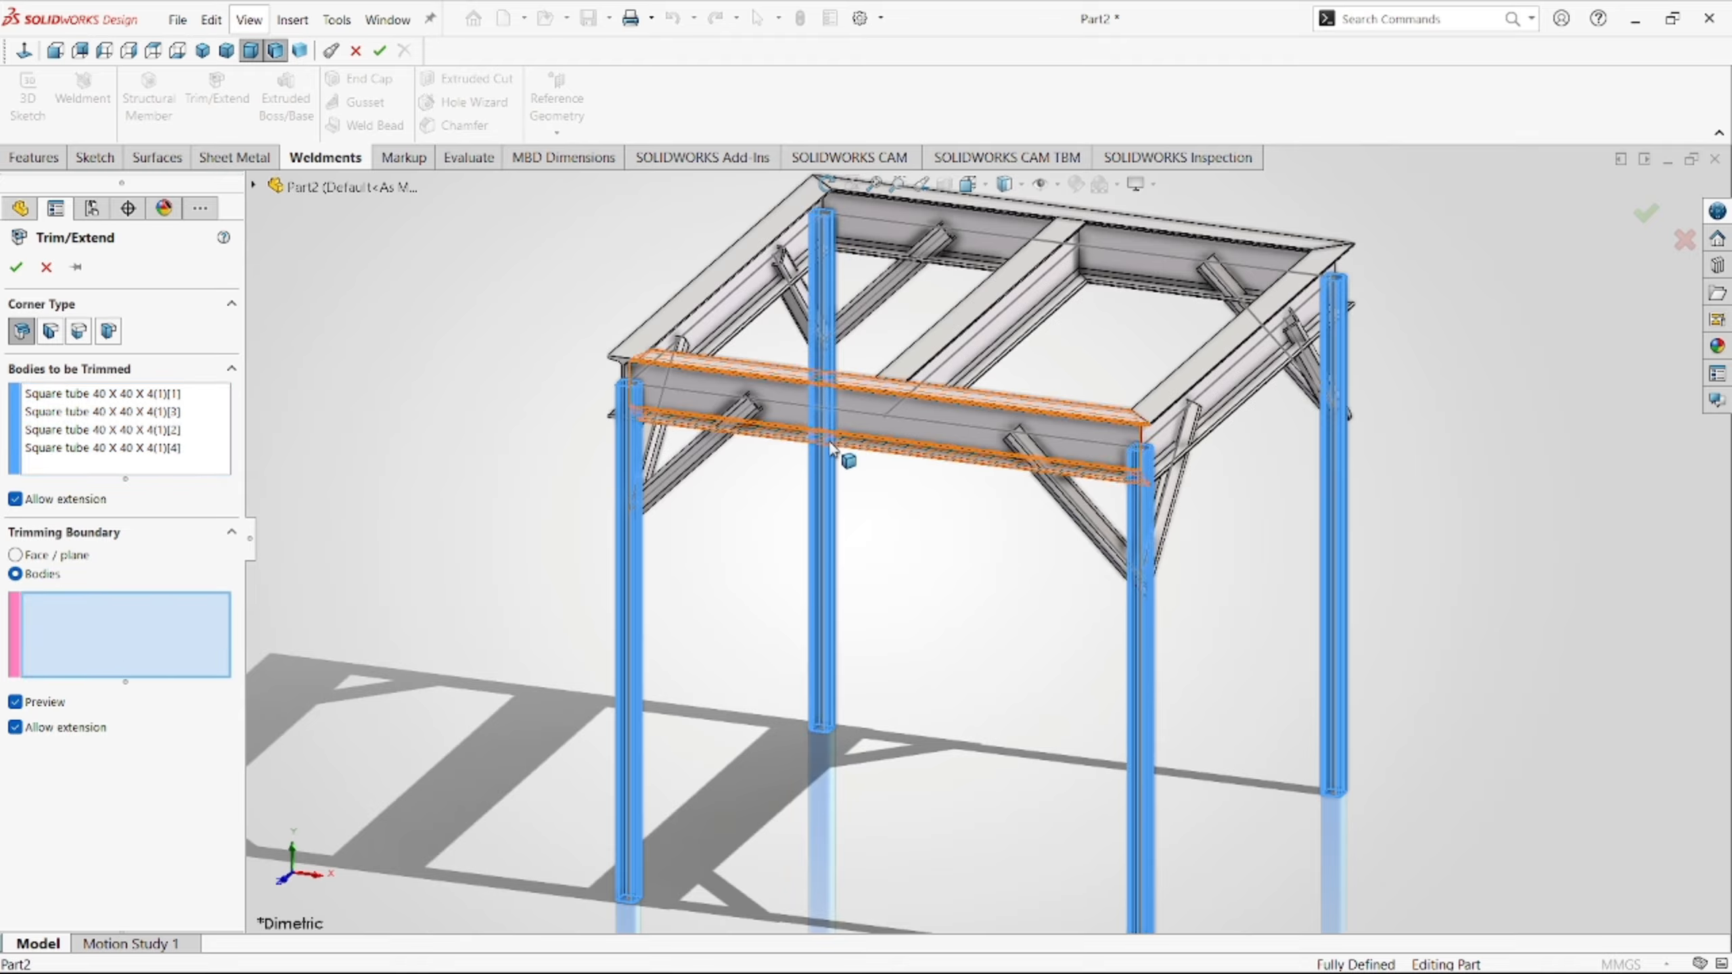
pyautogui.click(932, 416)
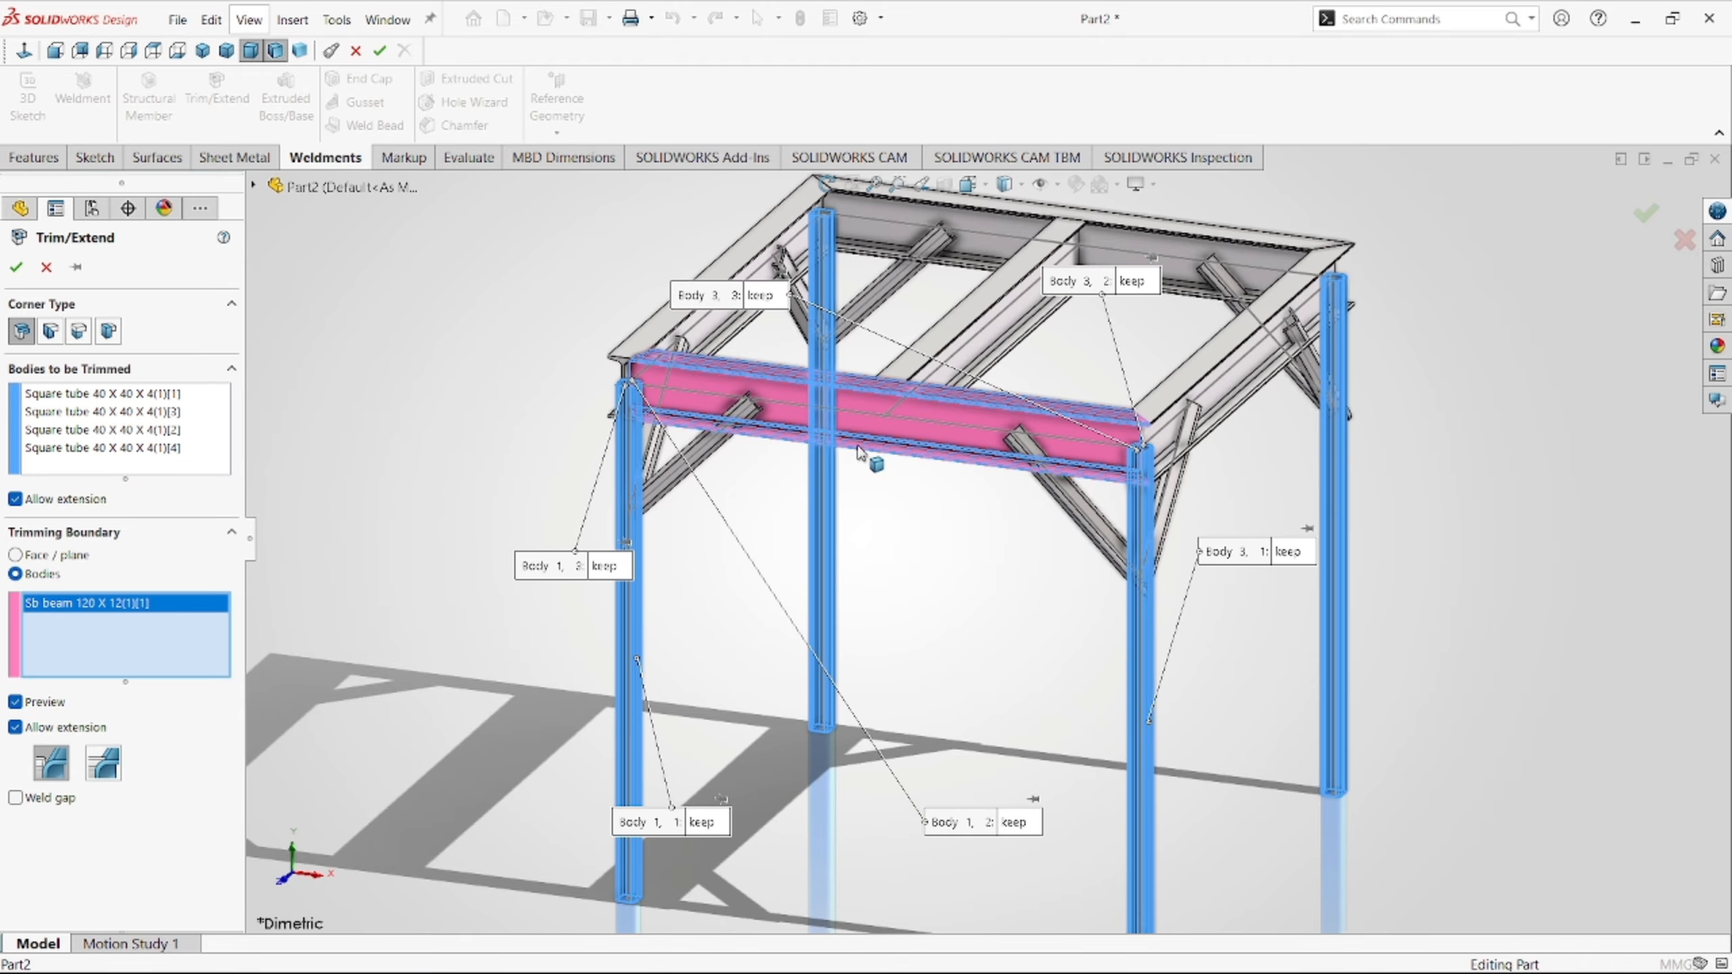
pyautogui.click(695, 333)
pyautogui.click(1293, 403)
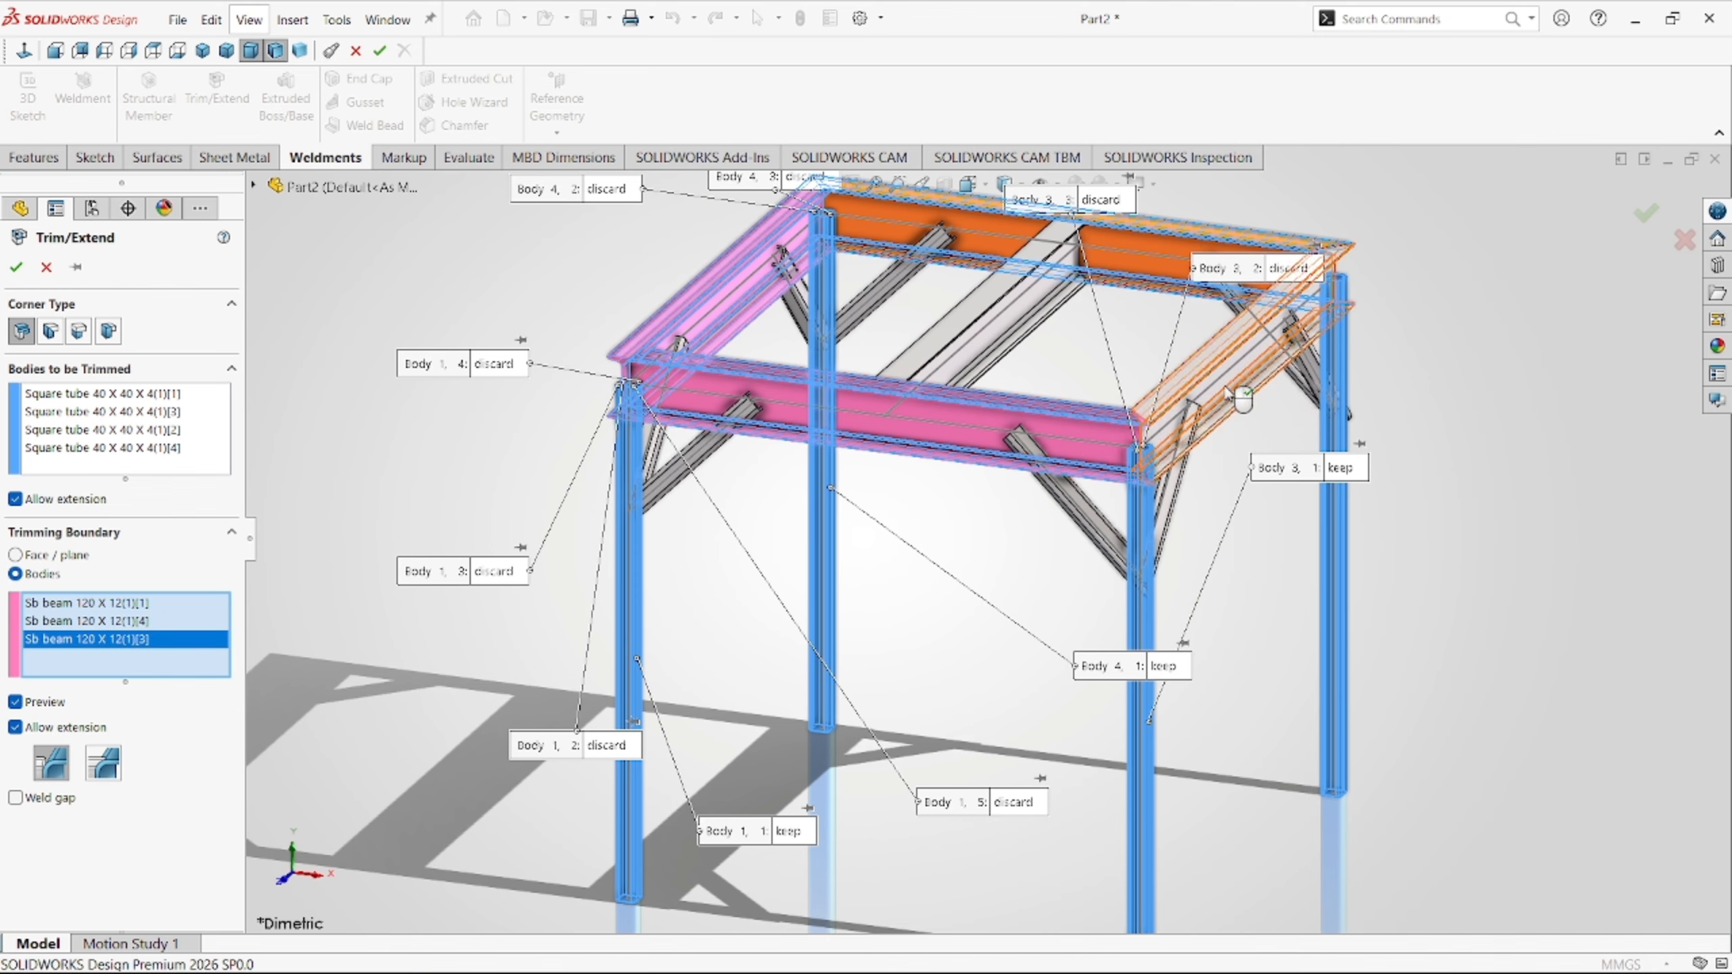
pyautogui.click(1220, 409)
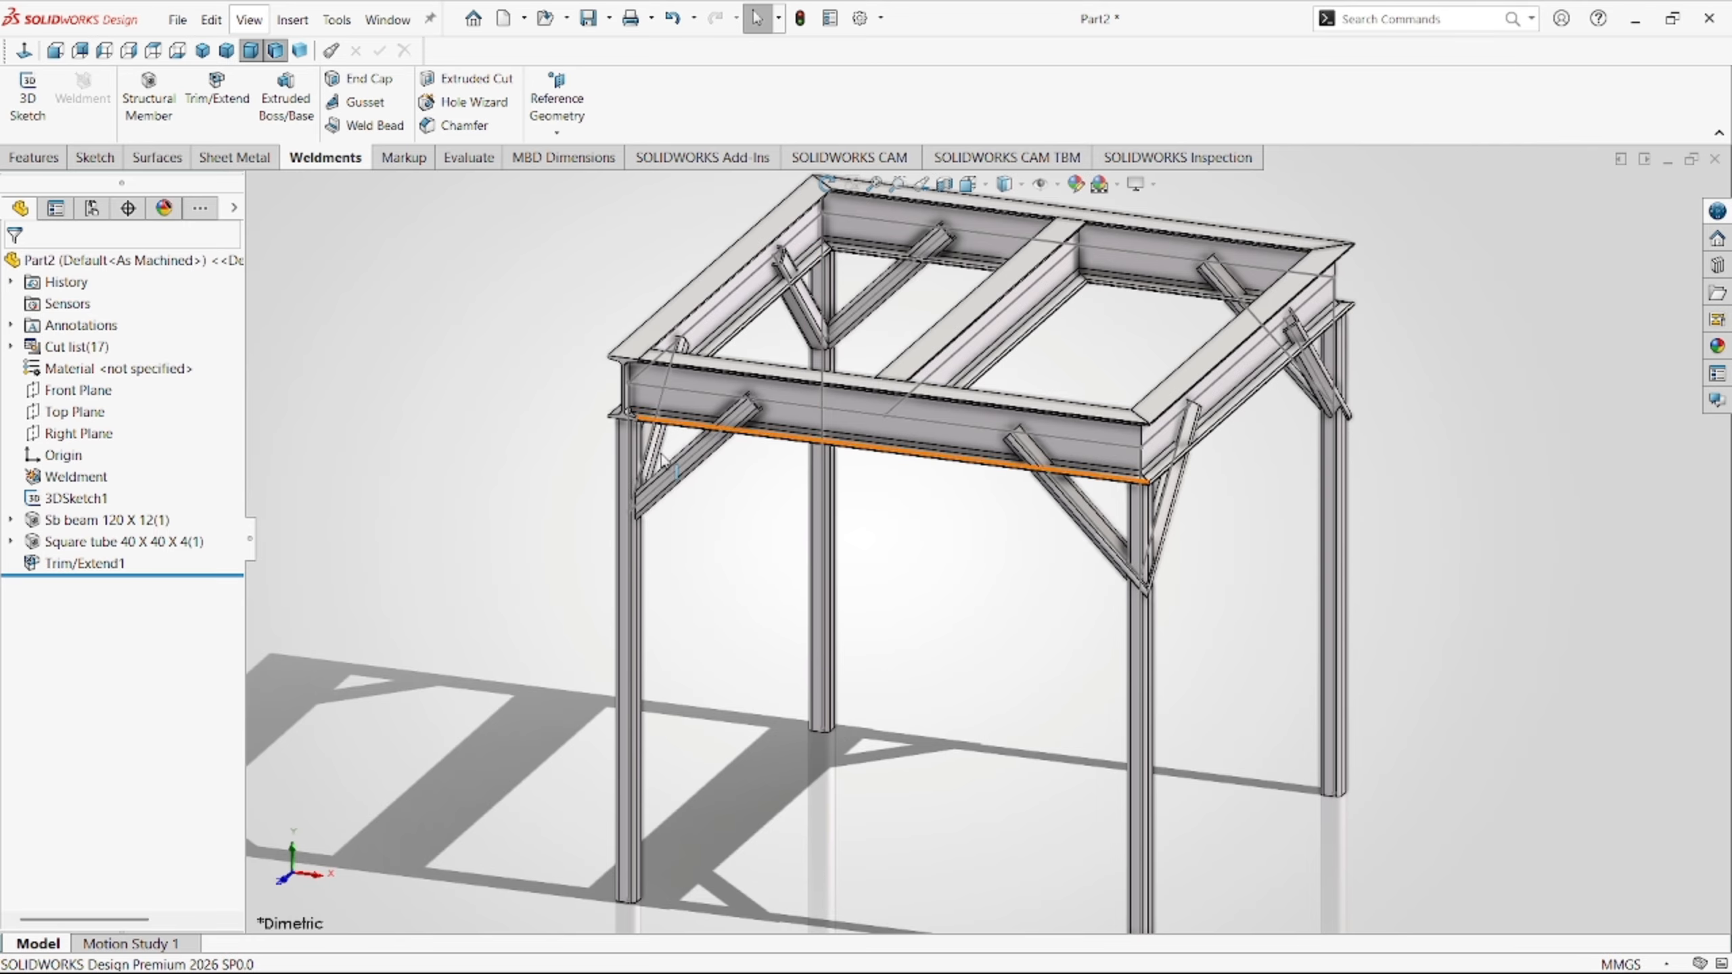
# Edit the square tube members and rotate the profile of Group4, the brace pair at the rear-right leg, by 45 degrees.
pyautogui.scroll(-6, 697, 421)
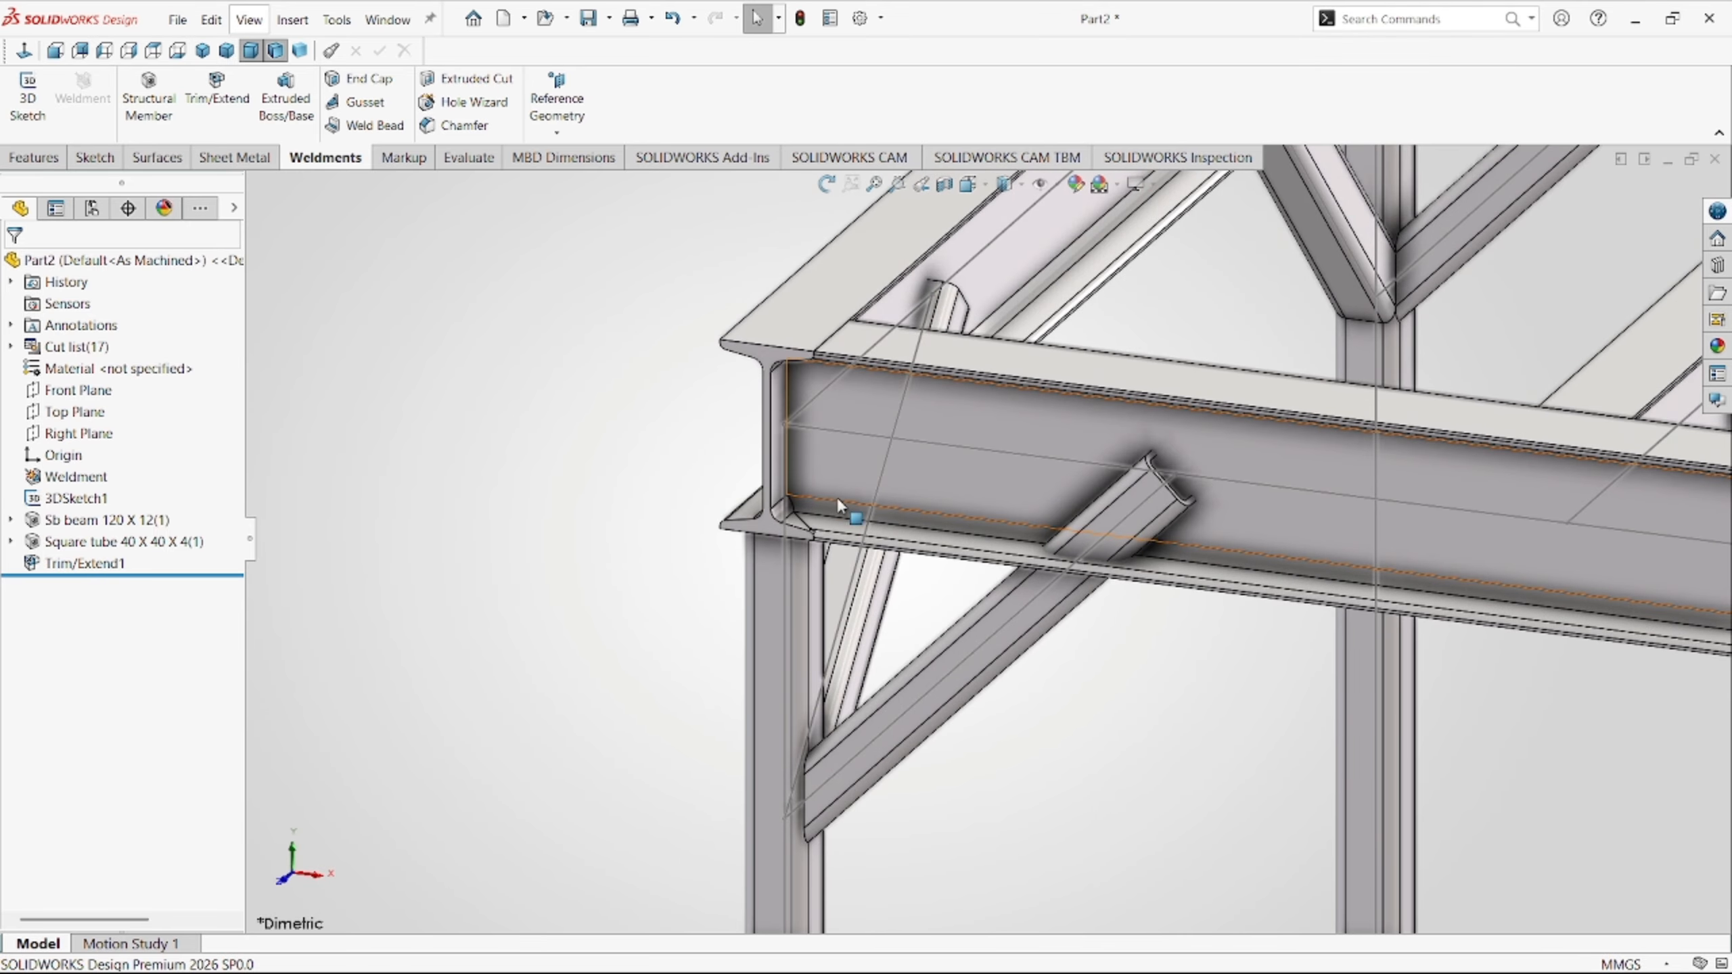
pyautogui.scroll(8, 837, 505)
pyautogui.scroll(-5, 1237, 584)
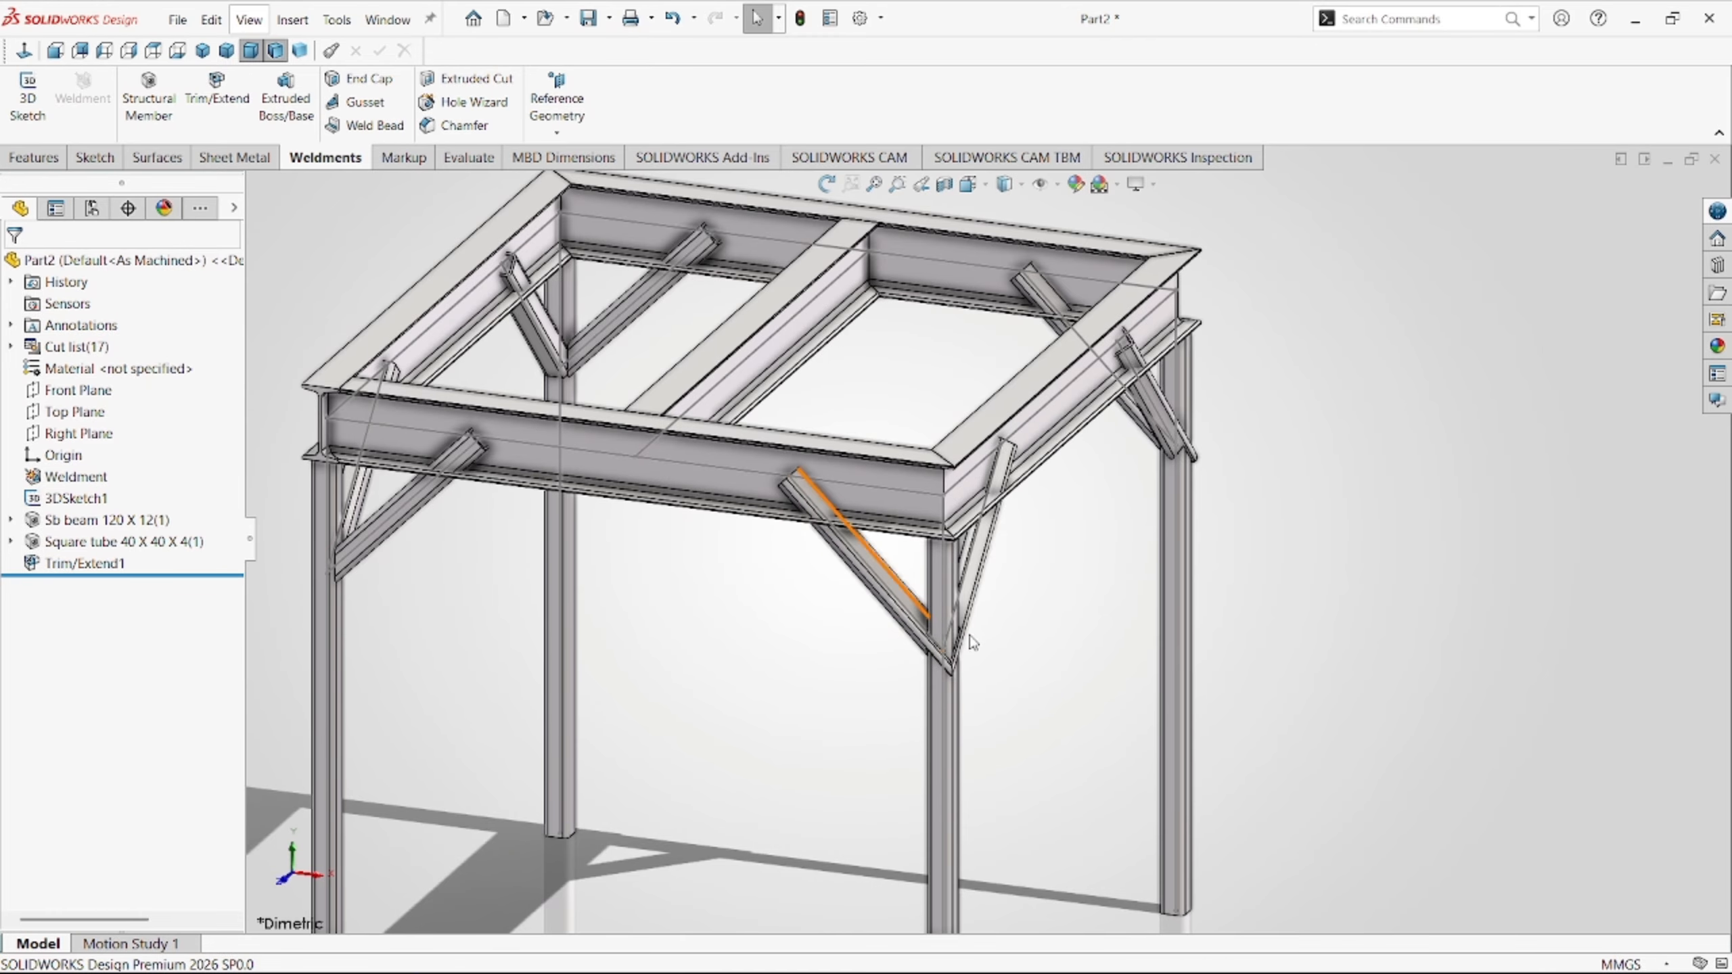
pyautogui.moveTo(893, 604)
pyautogui.mouseDown(button='middle')
pyautogui.moveTo(819, 572)
pyautogui.moveTo(792, 600)
pyautogui.moveTo(828, 642)
pyautogui.moveTo(1036, 538)
pyautogui.moveTo(1091, 607)
pyautogui.moveTo(921, 723)
pyautogui.moveTo(811, 645)
pyautogui.moveTo(889, 651)
pyautogui.moveTo(774, 621)
pyautogui.moveTo(603, 657)
pyautogui.moveTo(793, 619)
pyautogui.moveTo(893, 642)
pyautogui.mouseUp(button='middle')
pyautogui.click(886, 630)
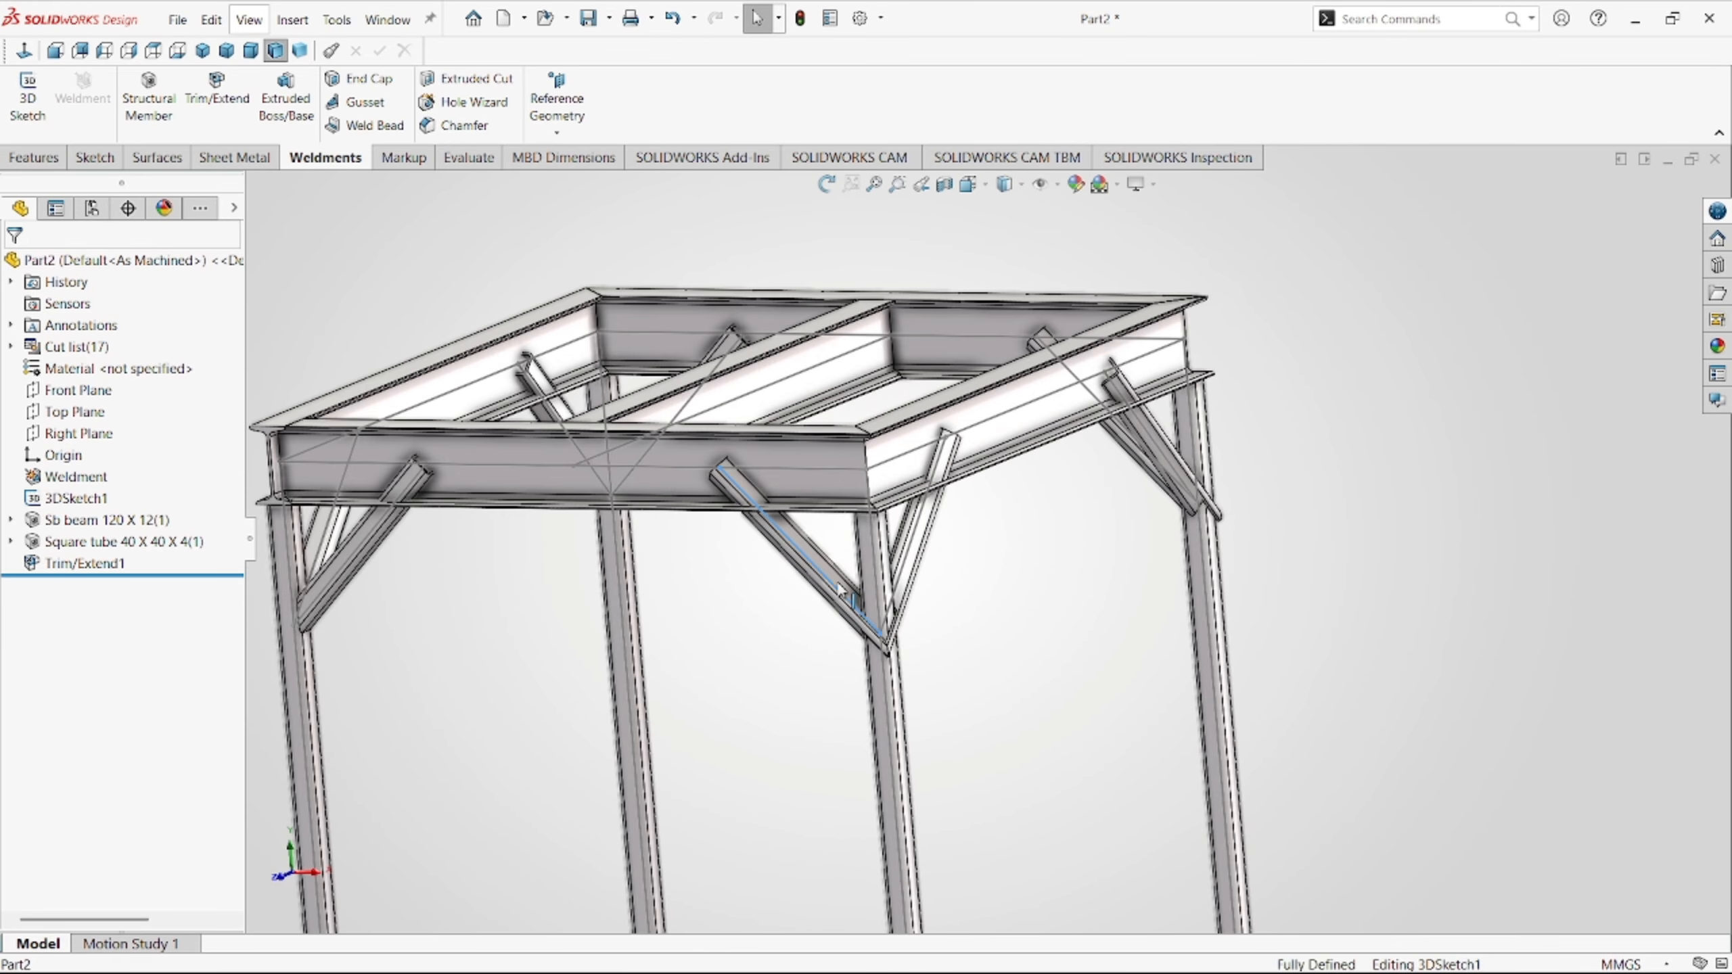
pyautogui.click(911, 579)
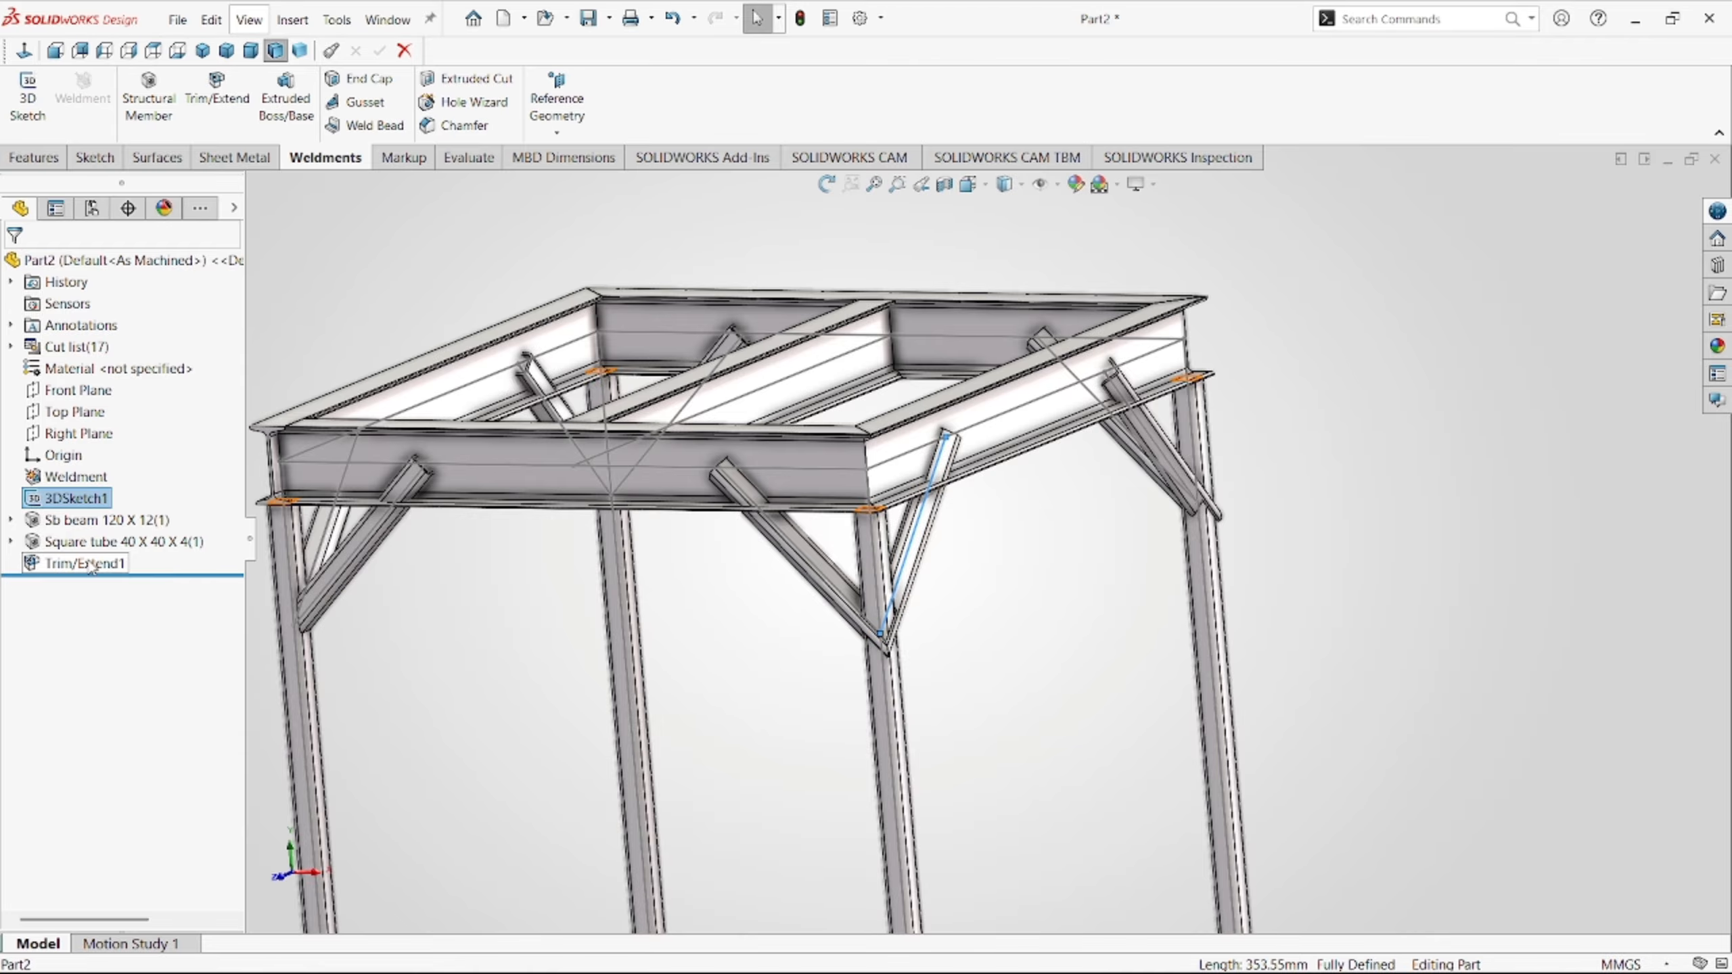
pyautogui.click(109, 542)
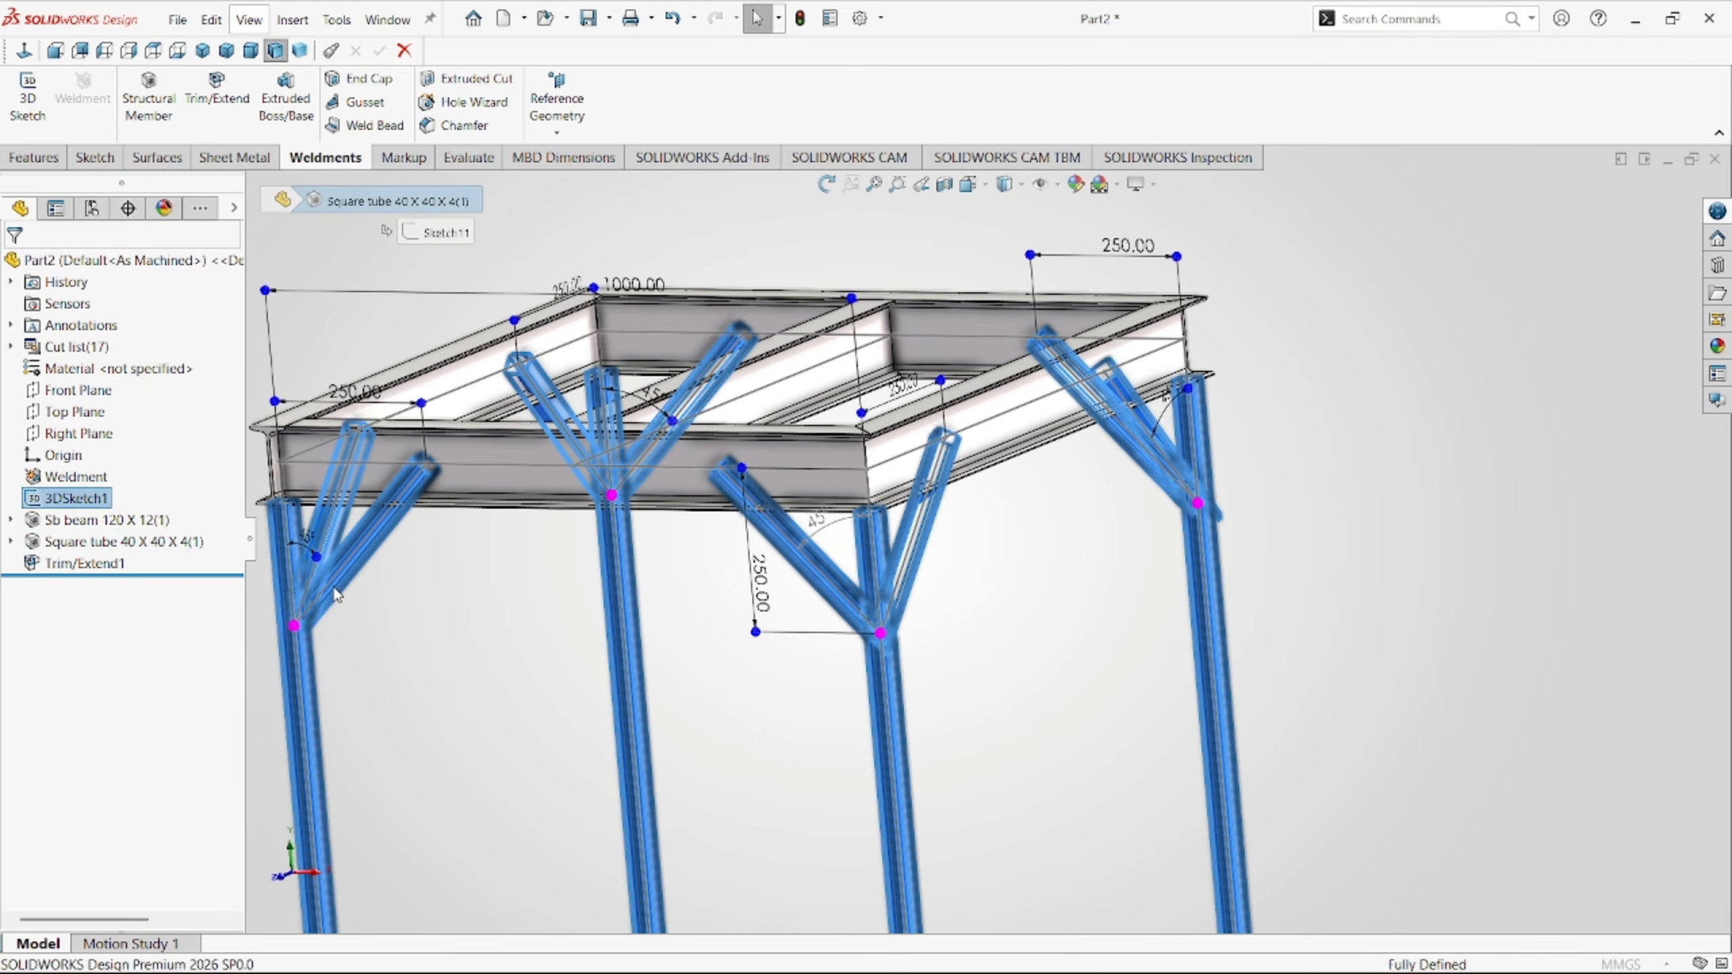
pyautogui.click(48, 671)
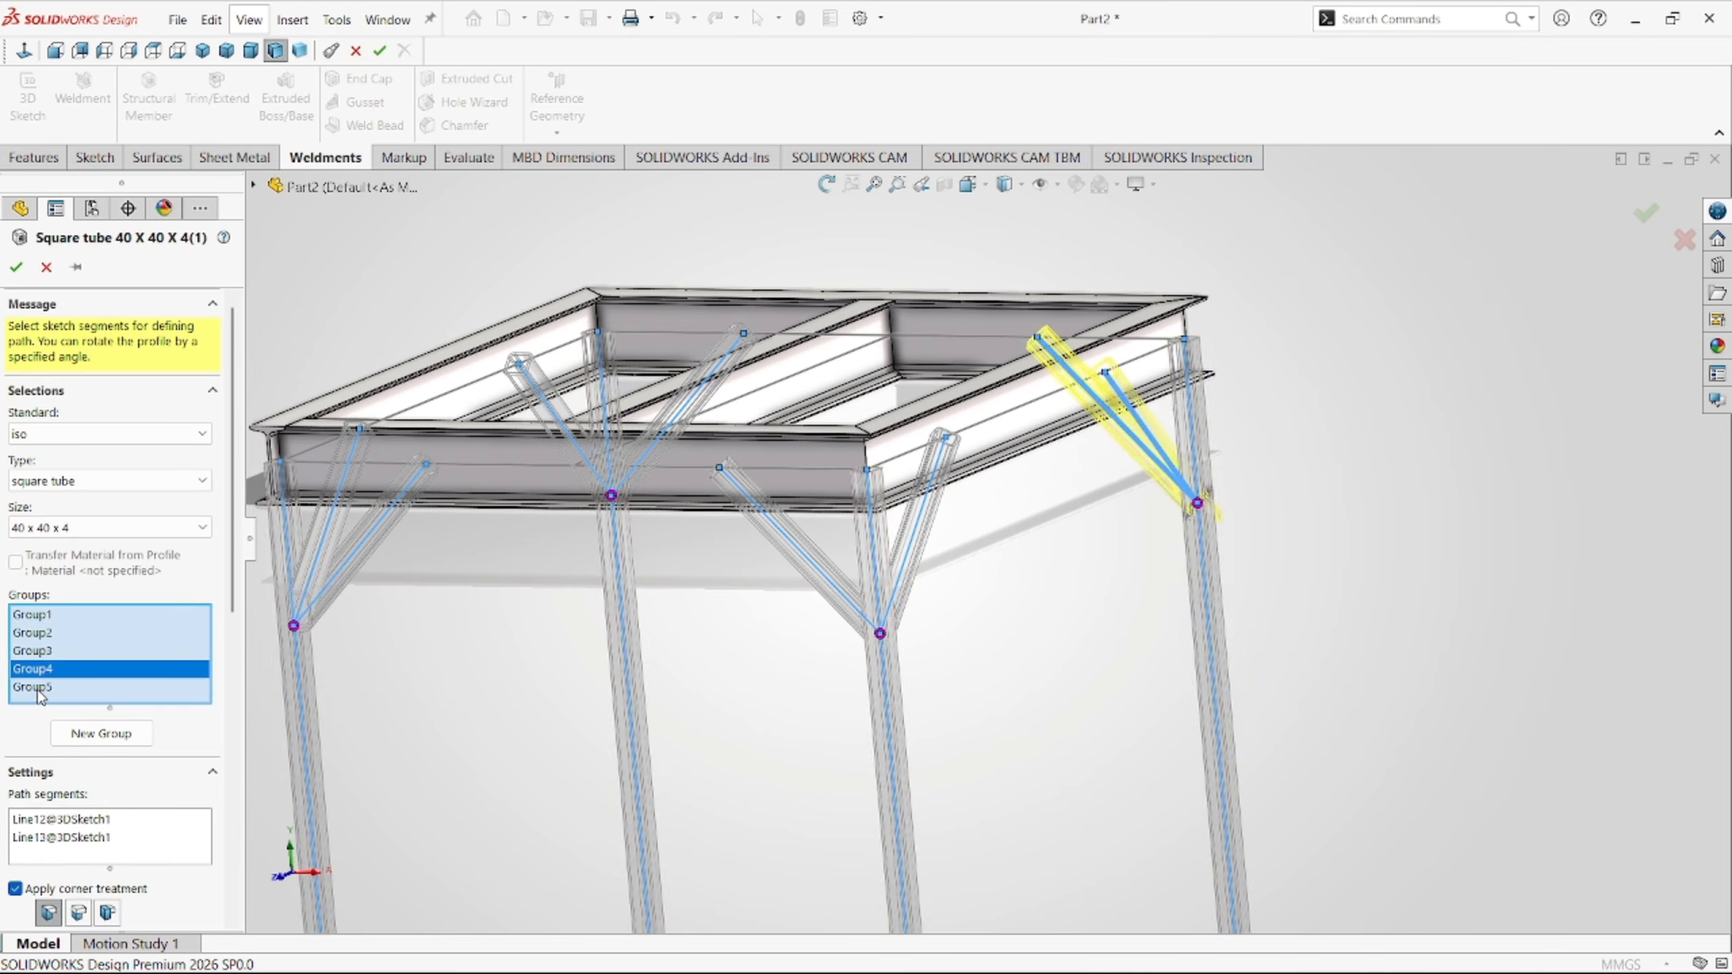
pyautogui.scroll(-5, 196, 882)
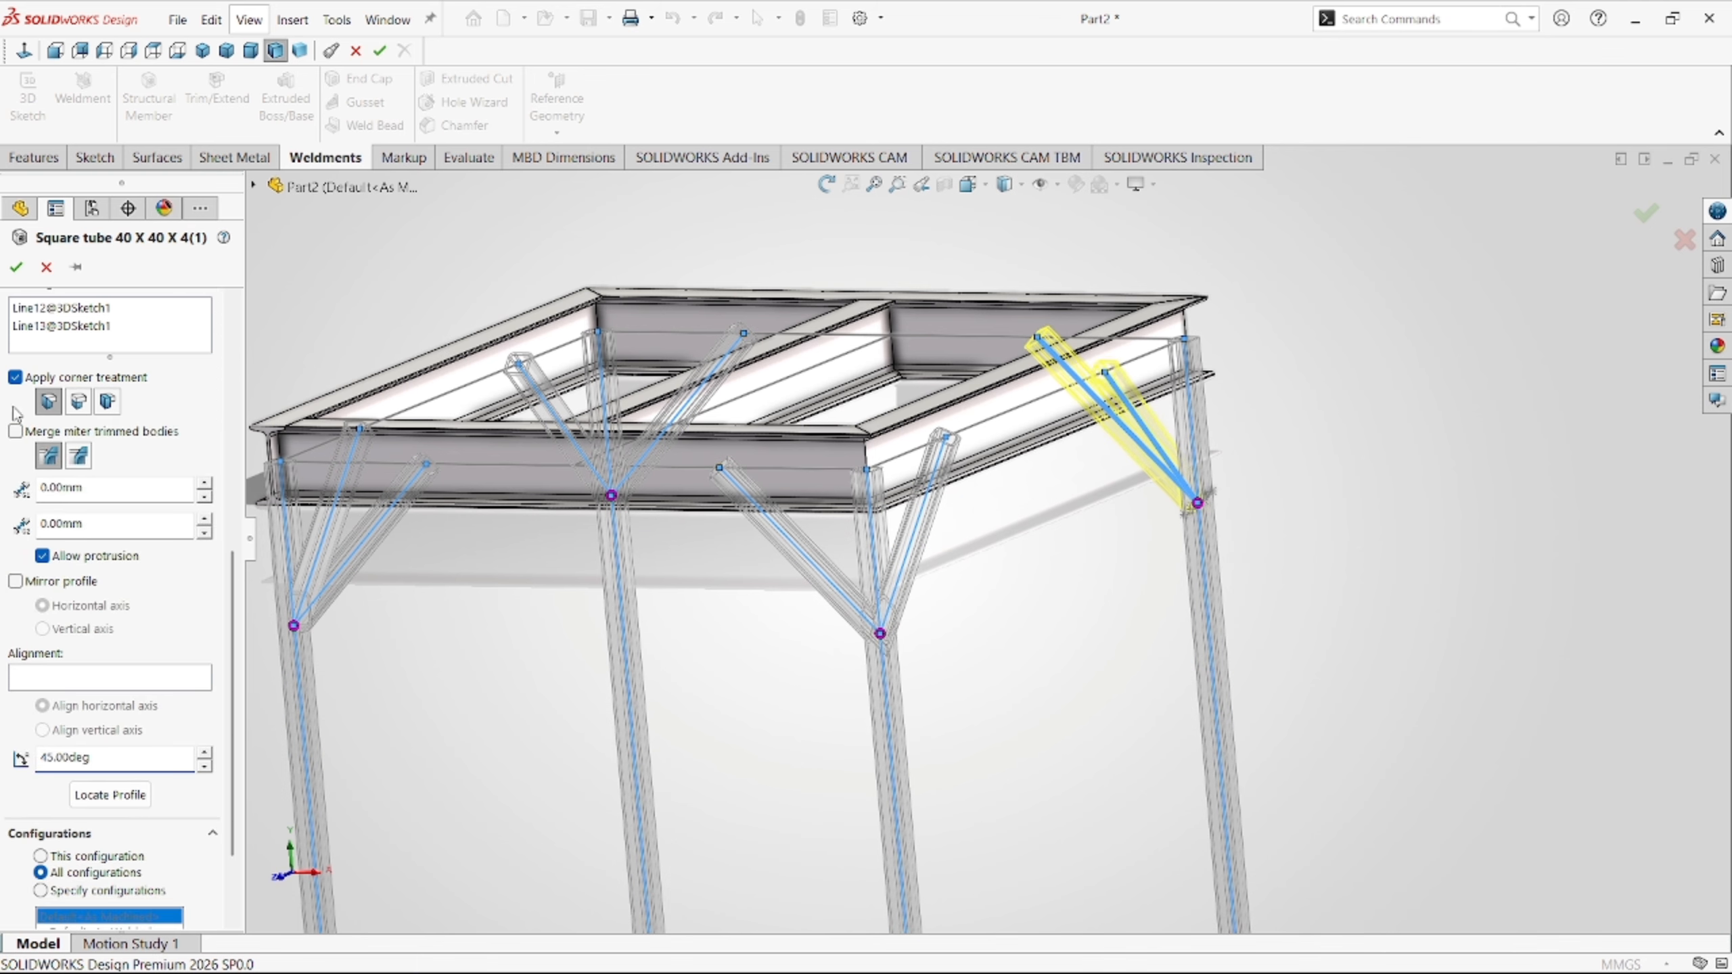
pyautogui.scroll(2, 144, 402)
pyautogui.scroll(-5, 96, 524)
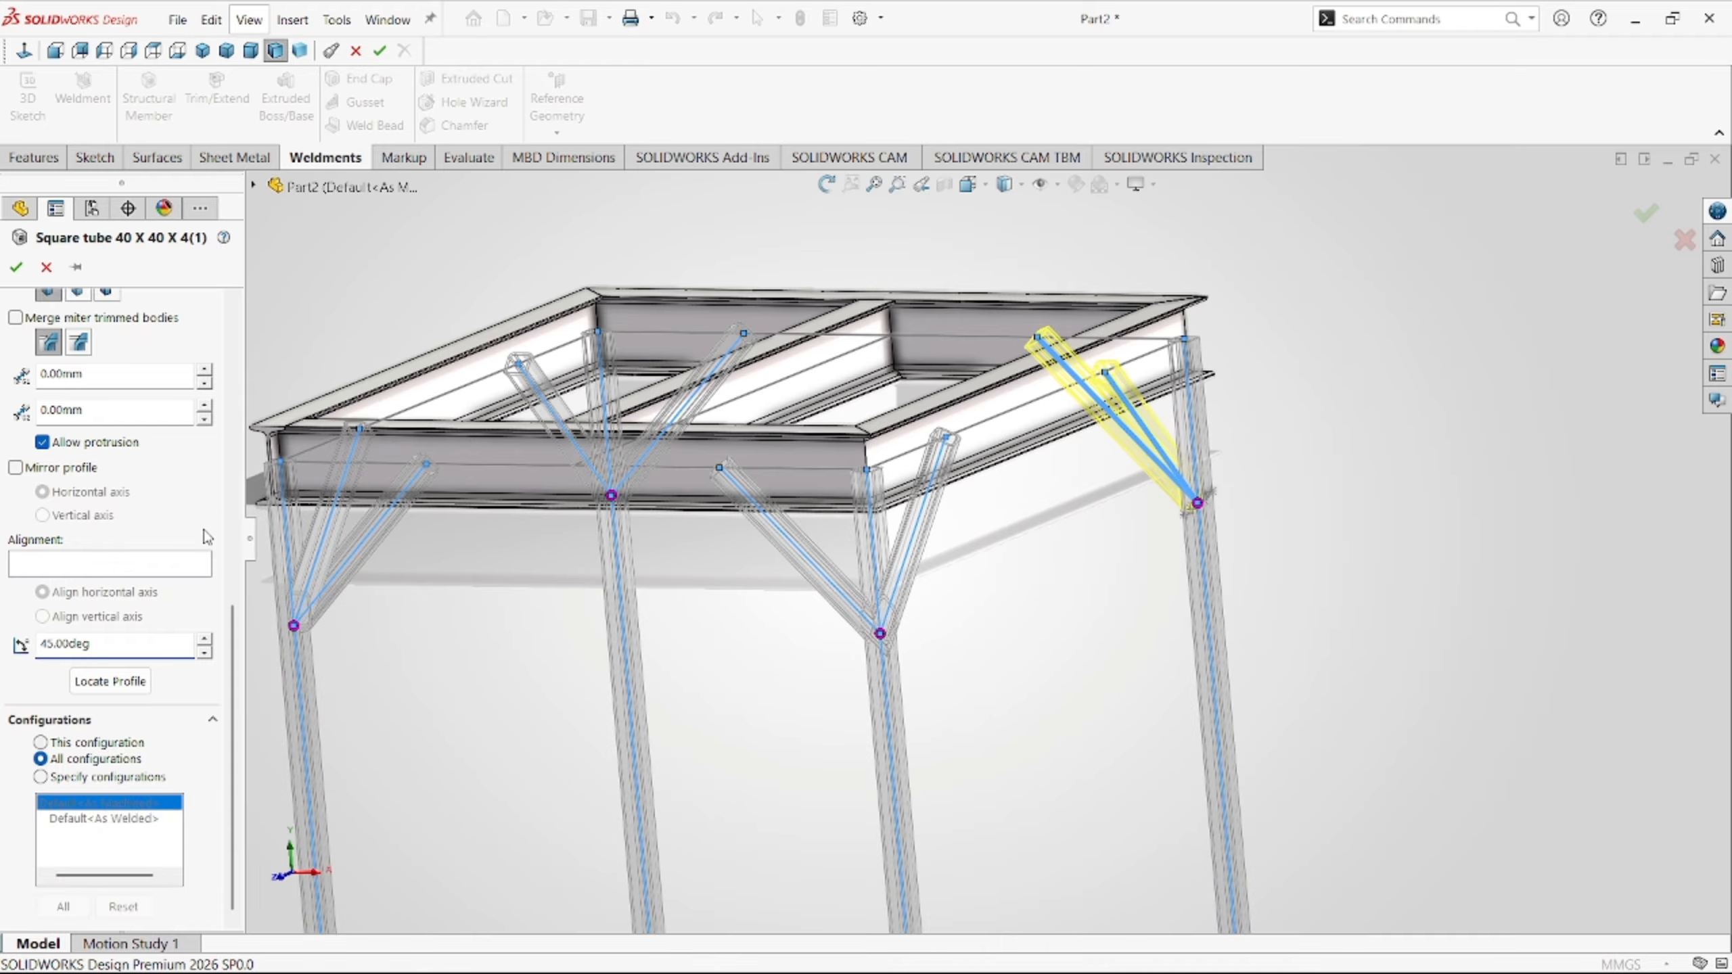
pyautogui.scroll(7, 99, 440)
# Rotate the profile of Group3, the brace pair at the front-right leg, by 45 degrees and apply the edited tube members.
pyautogui.click(28, 574)
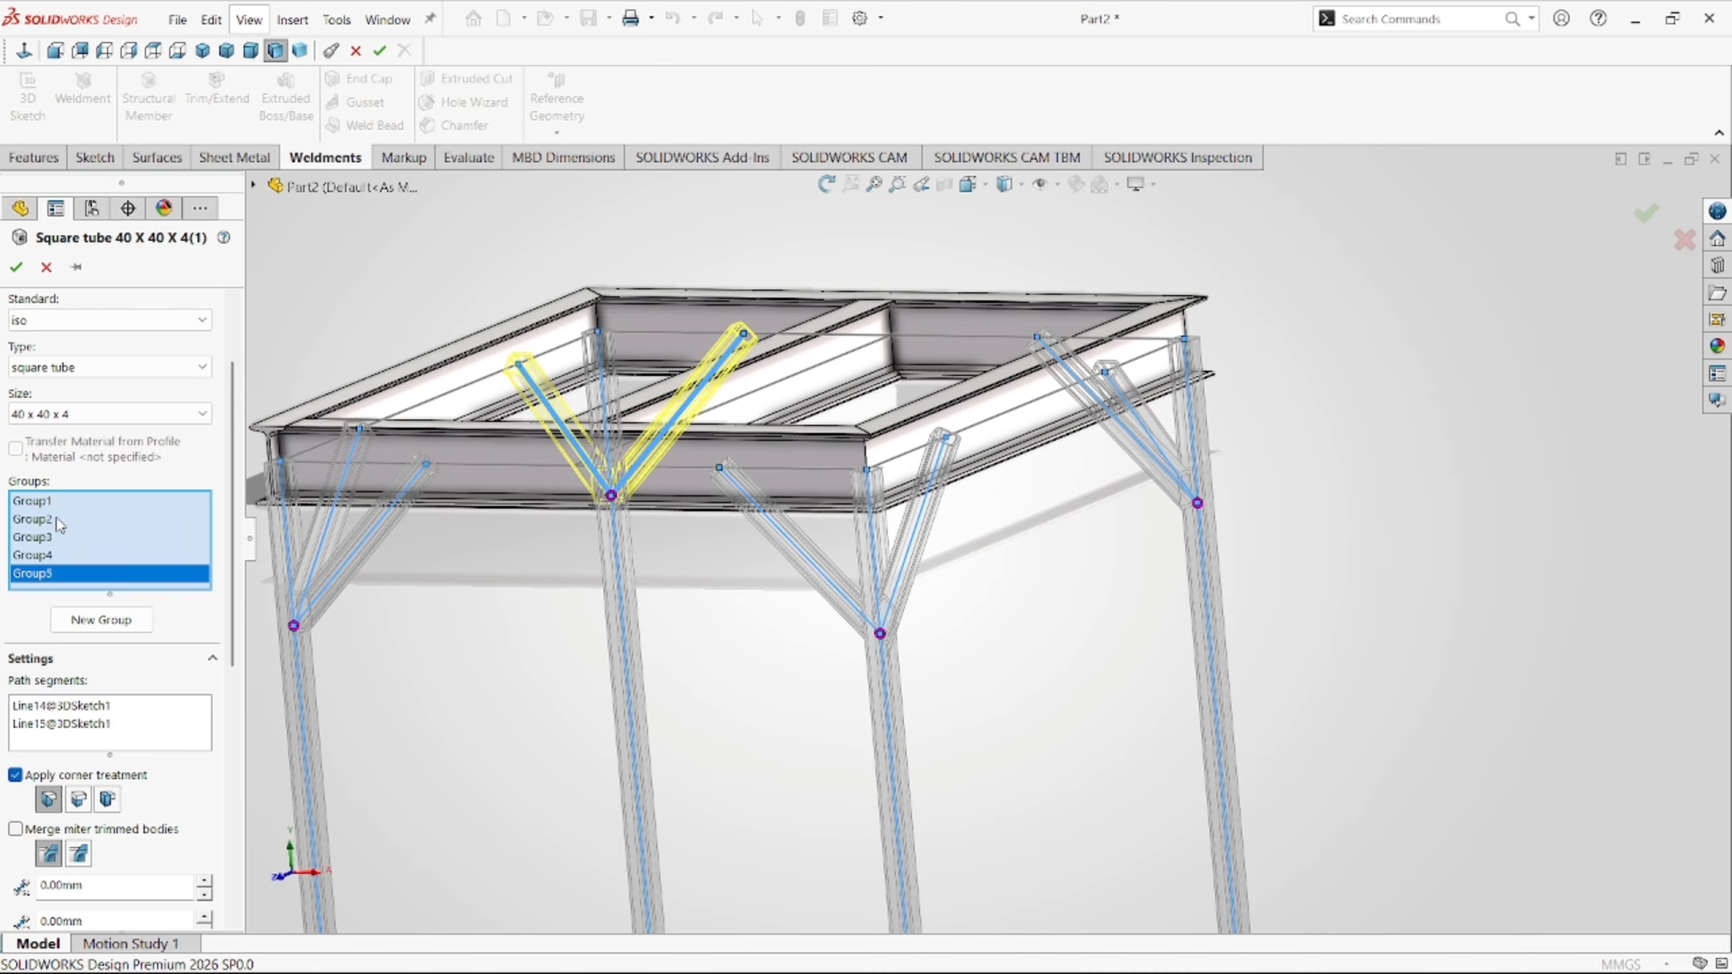
pyautogui.click(45, 540)
pyautogui.scroll(-5, 228, 695)
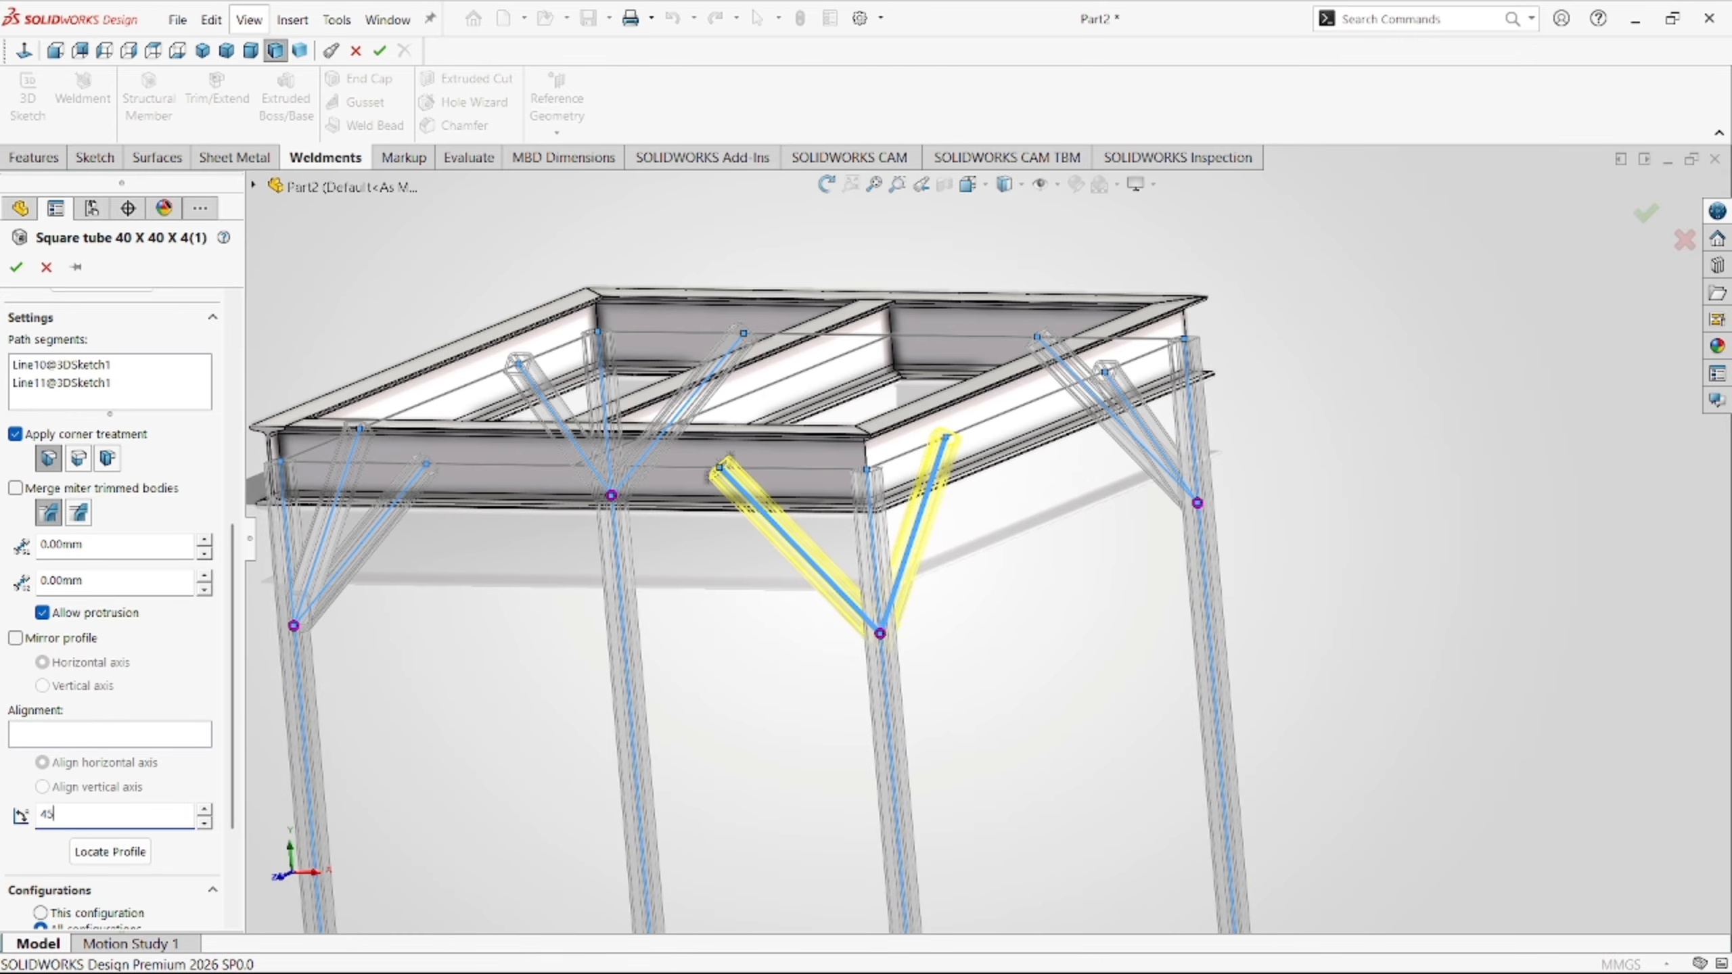
pyautogui.click(17, 266)
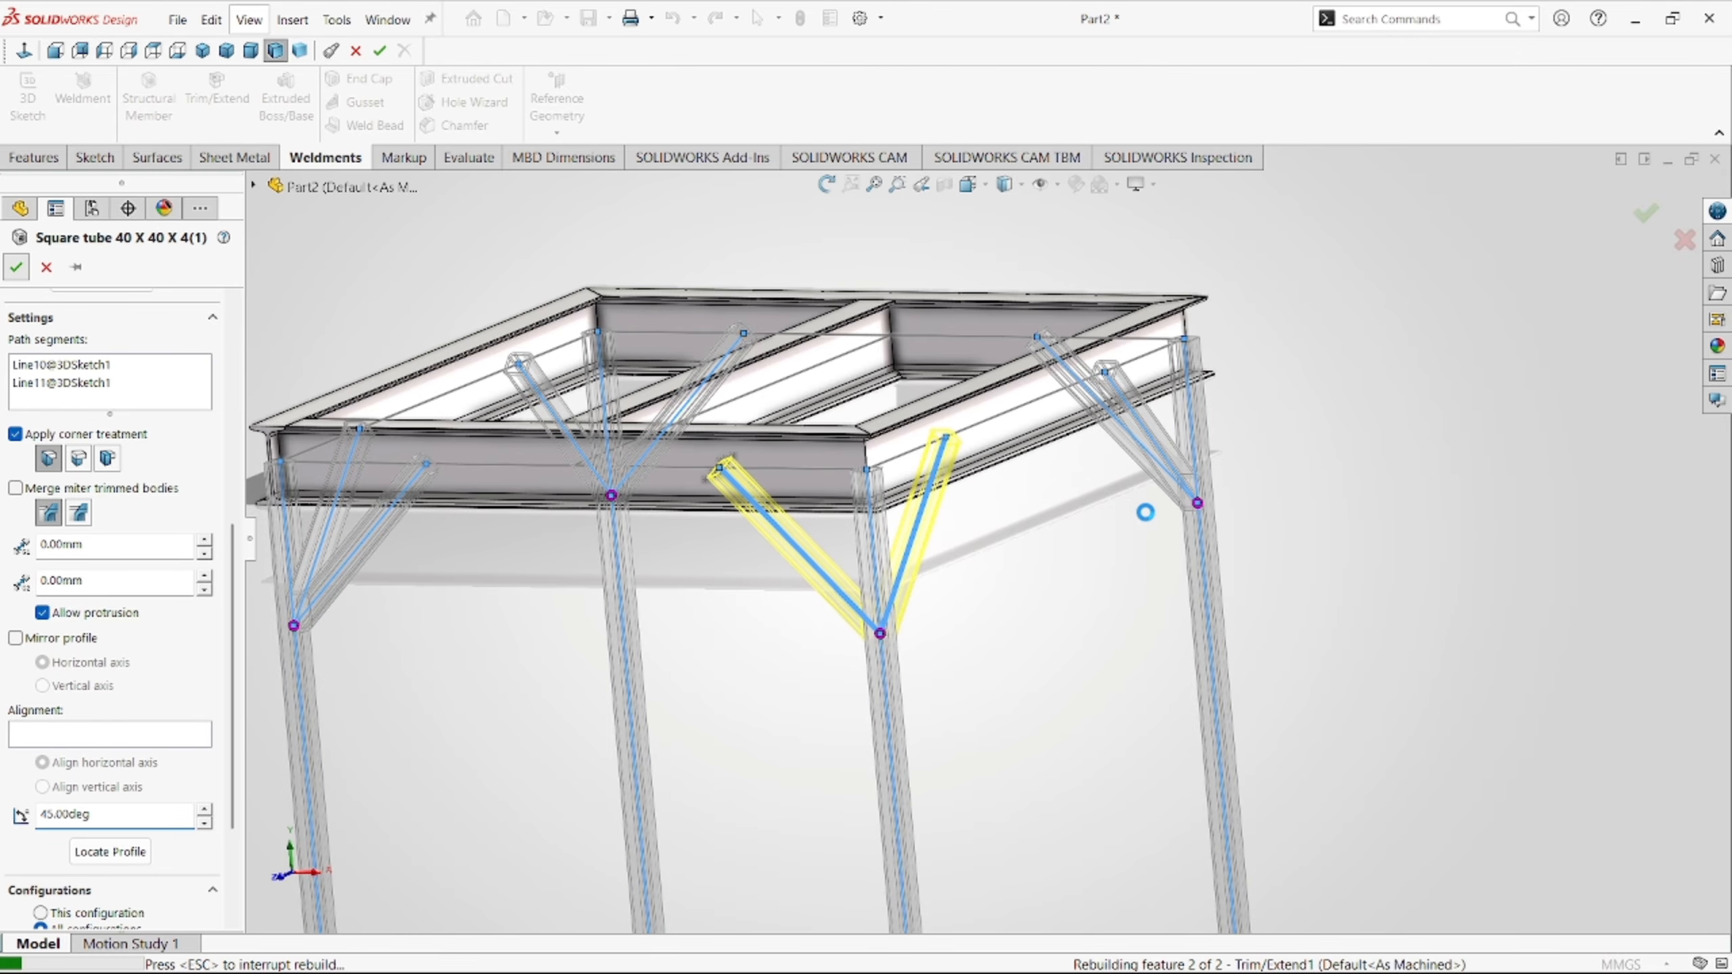
pyautogui.scroll(3, 1067, 573)
pyautogui.scroll(-3, 1049, 599)
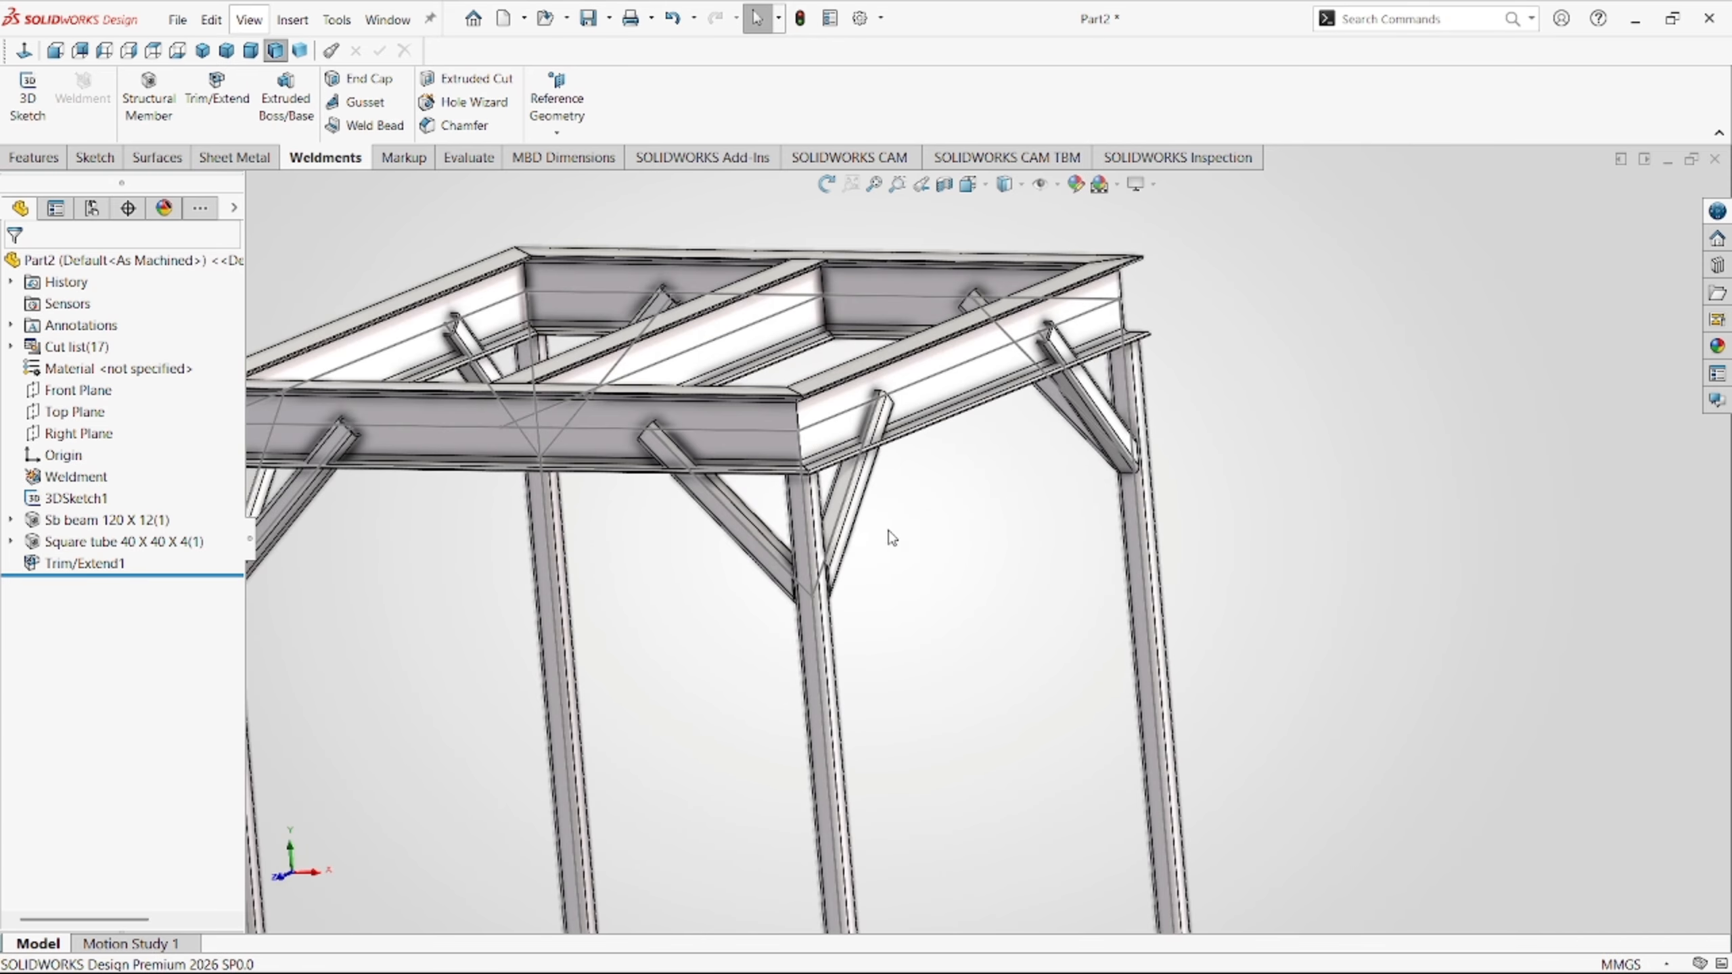
# Trim the middle sb crossbeam against the front and rear sb beams.
pyautogui.moveTo(896, 536); pyautogui.dragTo(965, 529, button='middle')
pyautogui.scroll(5, 928, 512)
pyautogui.scroll(-2, 864, 502)
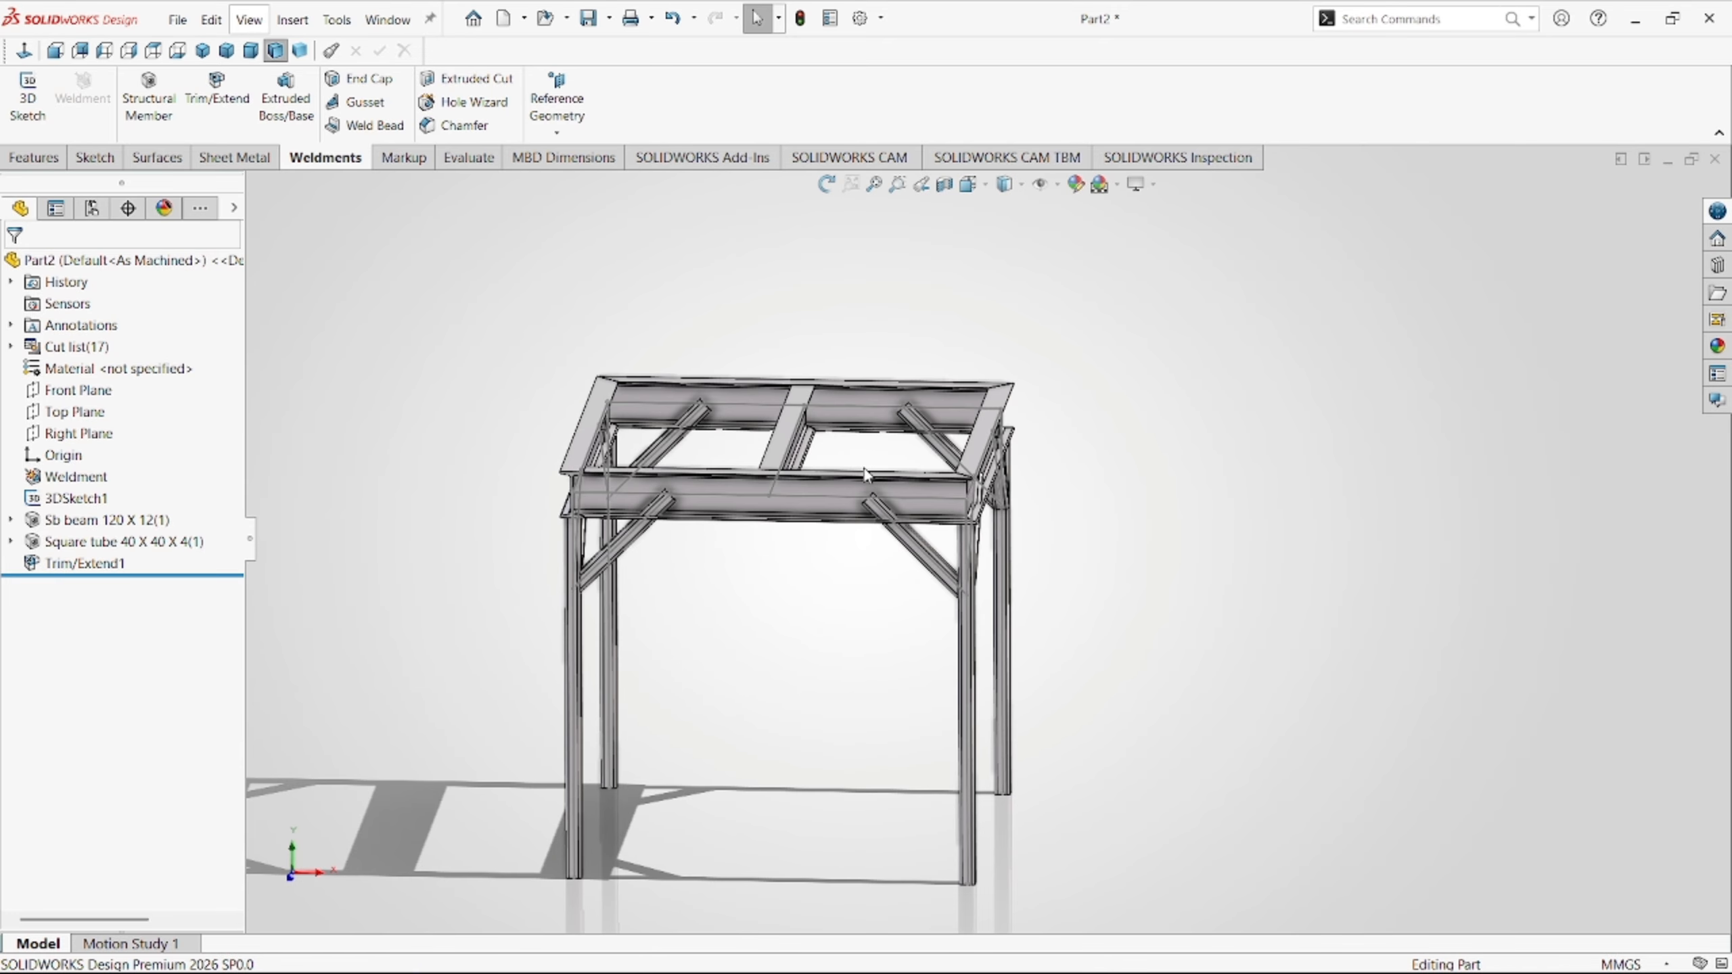
pyautogui.moveTo(865, 472); pyautogui.dragTo(861, 531, button='middle')
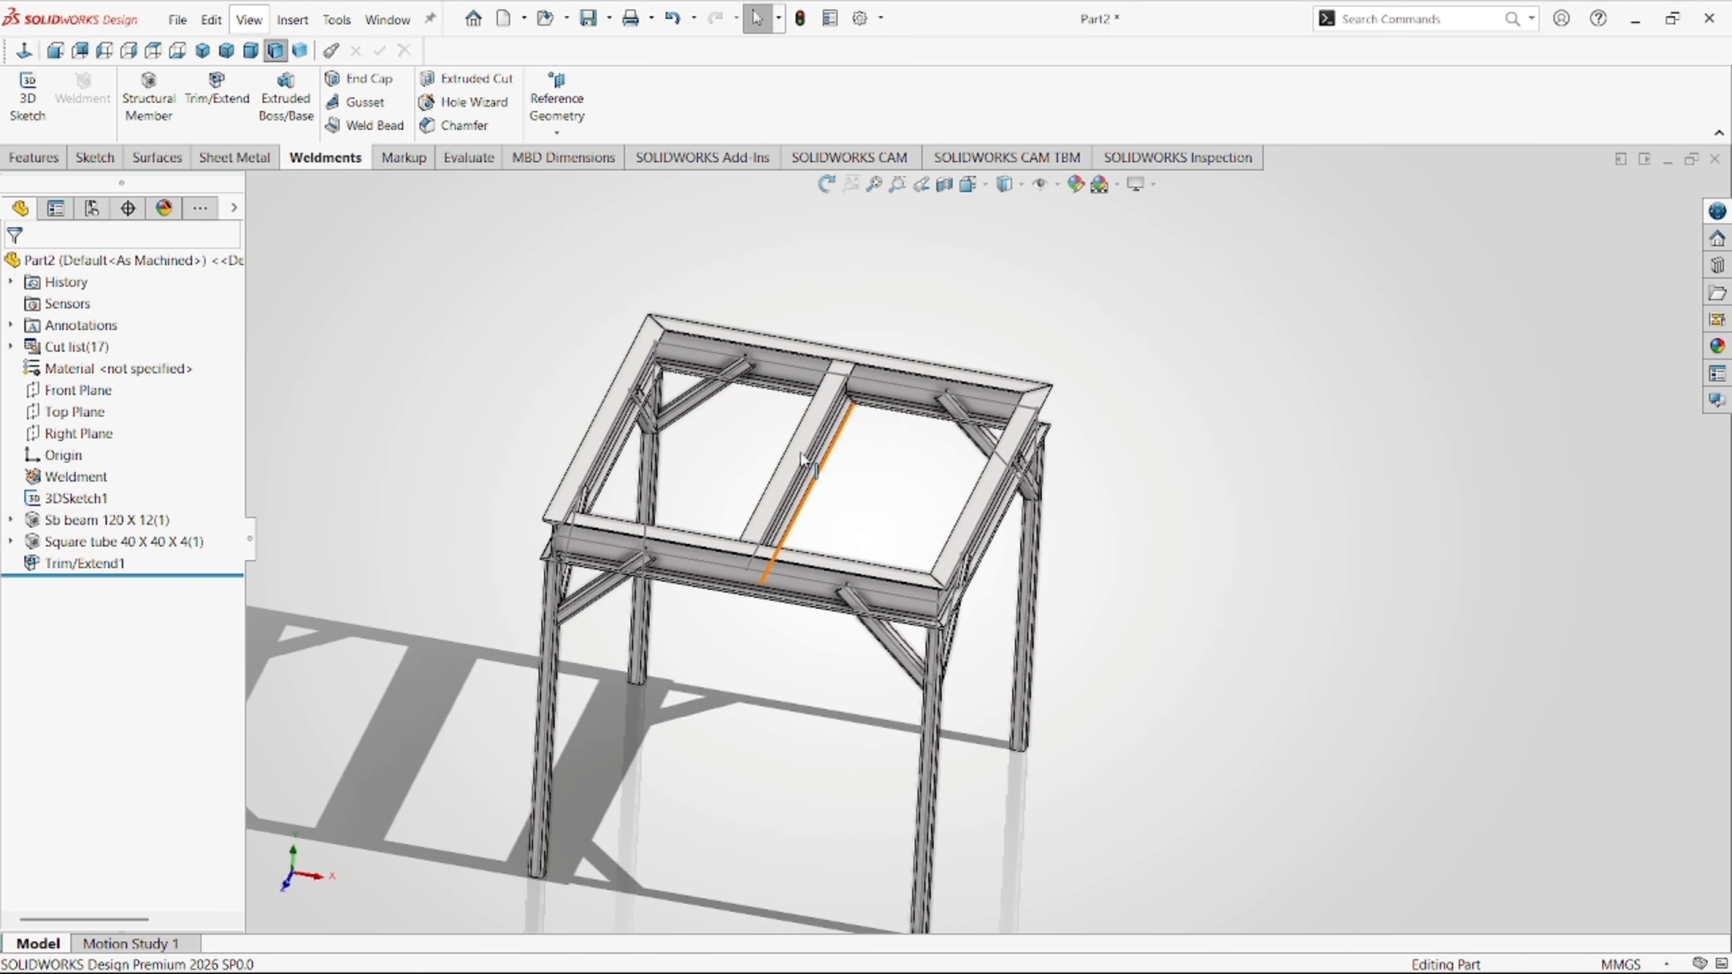
pyautogui.scroll(-2, 811, 464)
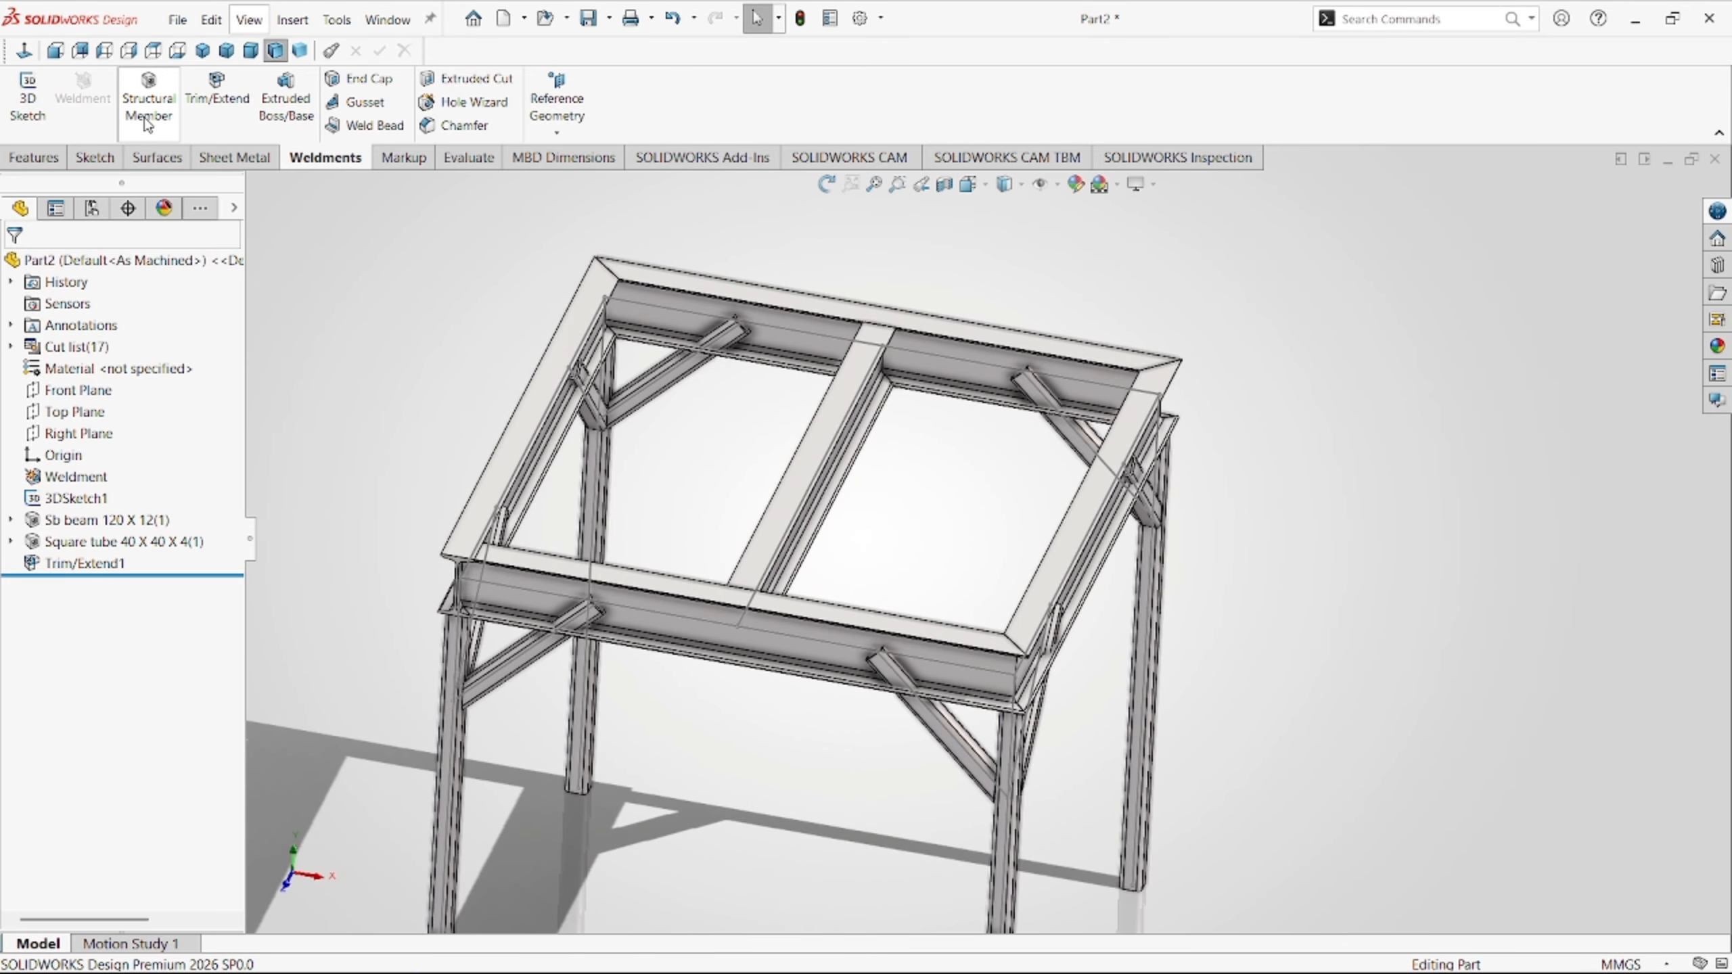
pyautogui.click(230, 114)
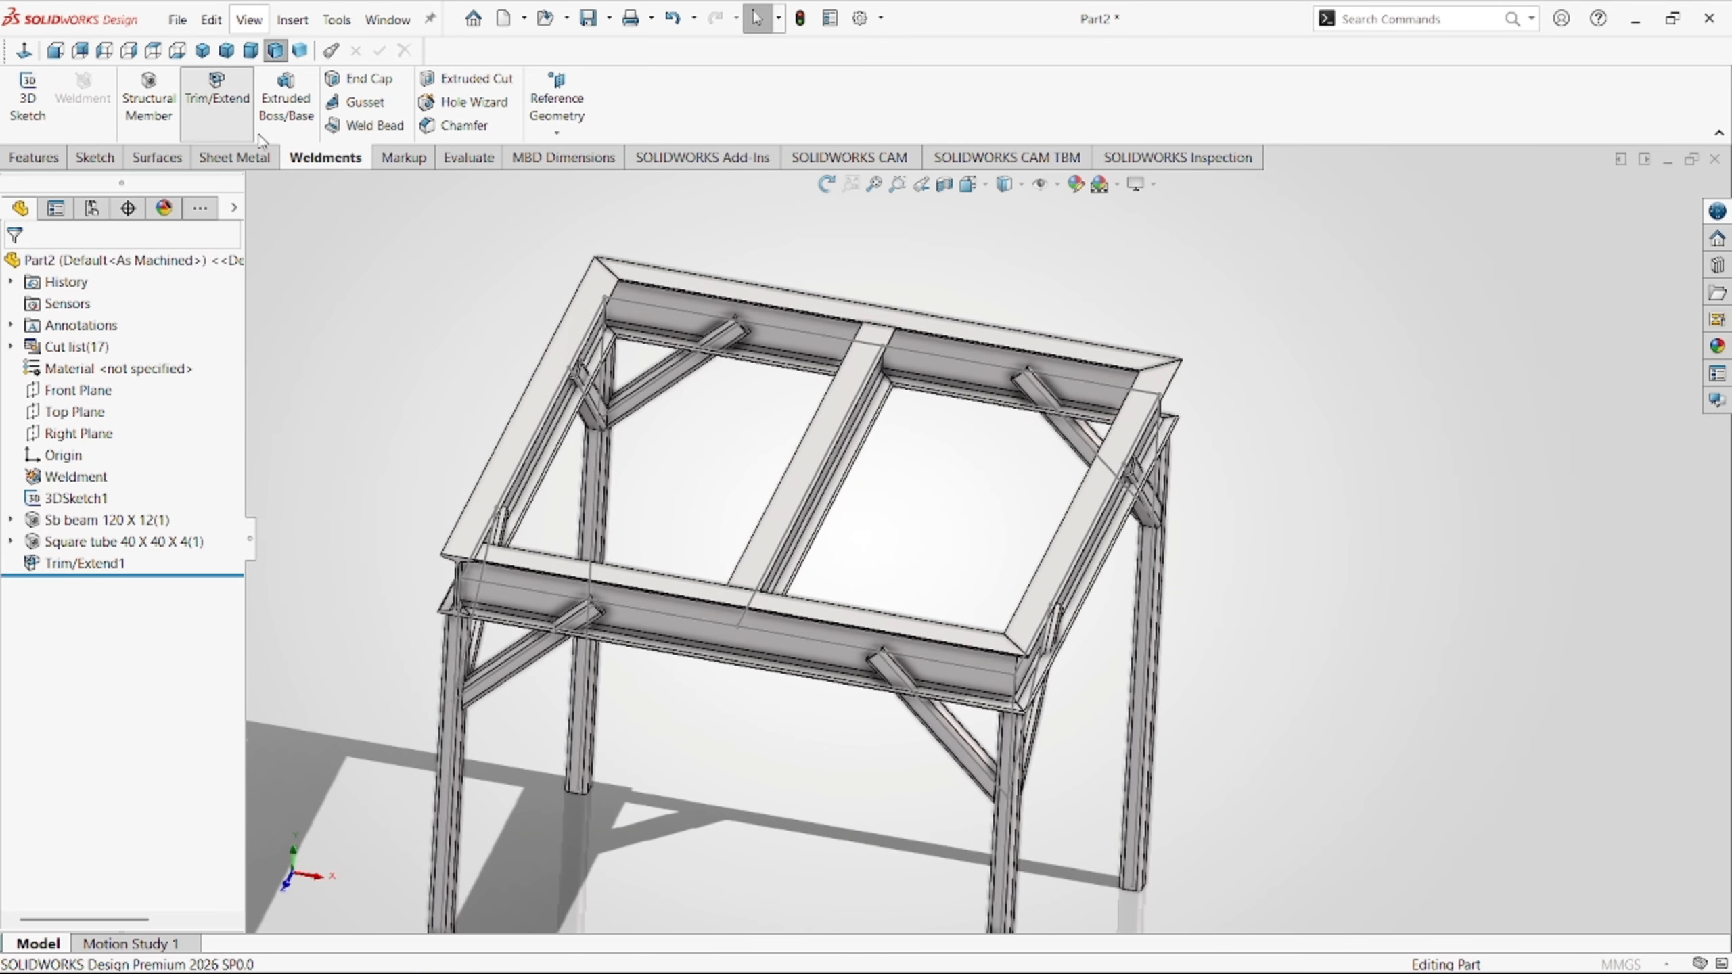
pyautogui.click(782, 525)
pyautogui.click(167, 645)
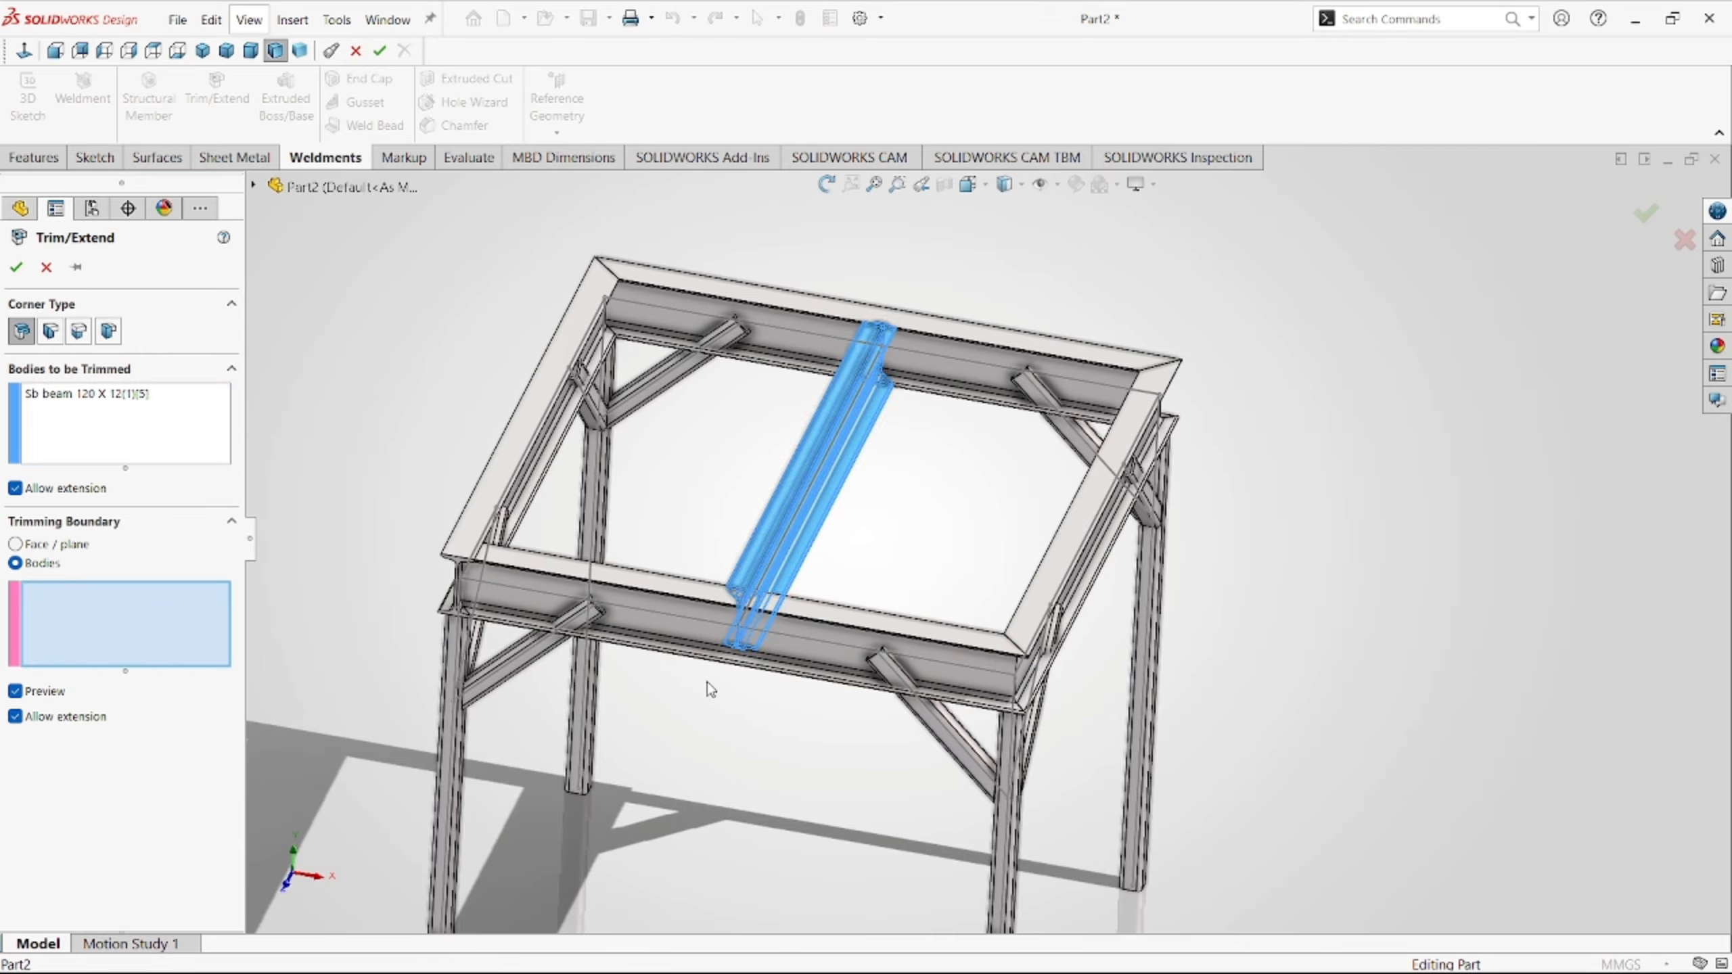
pyautogui.click(809, 616)
pyautogui.click(945, 369)
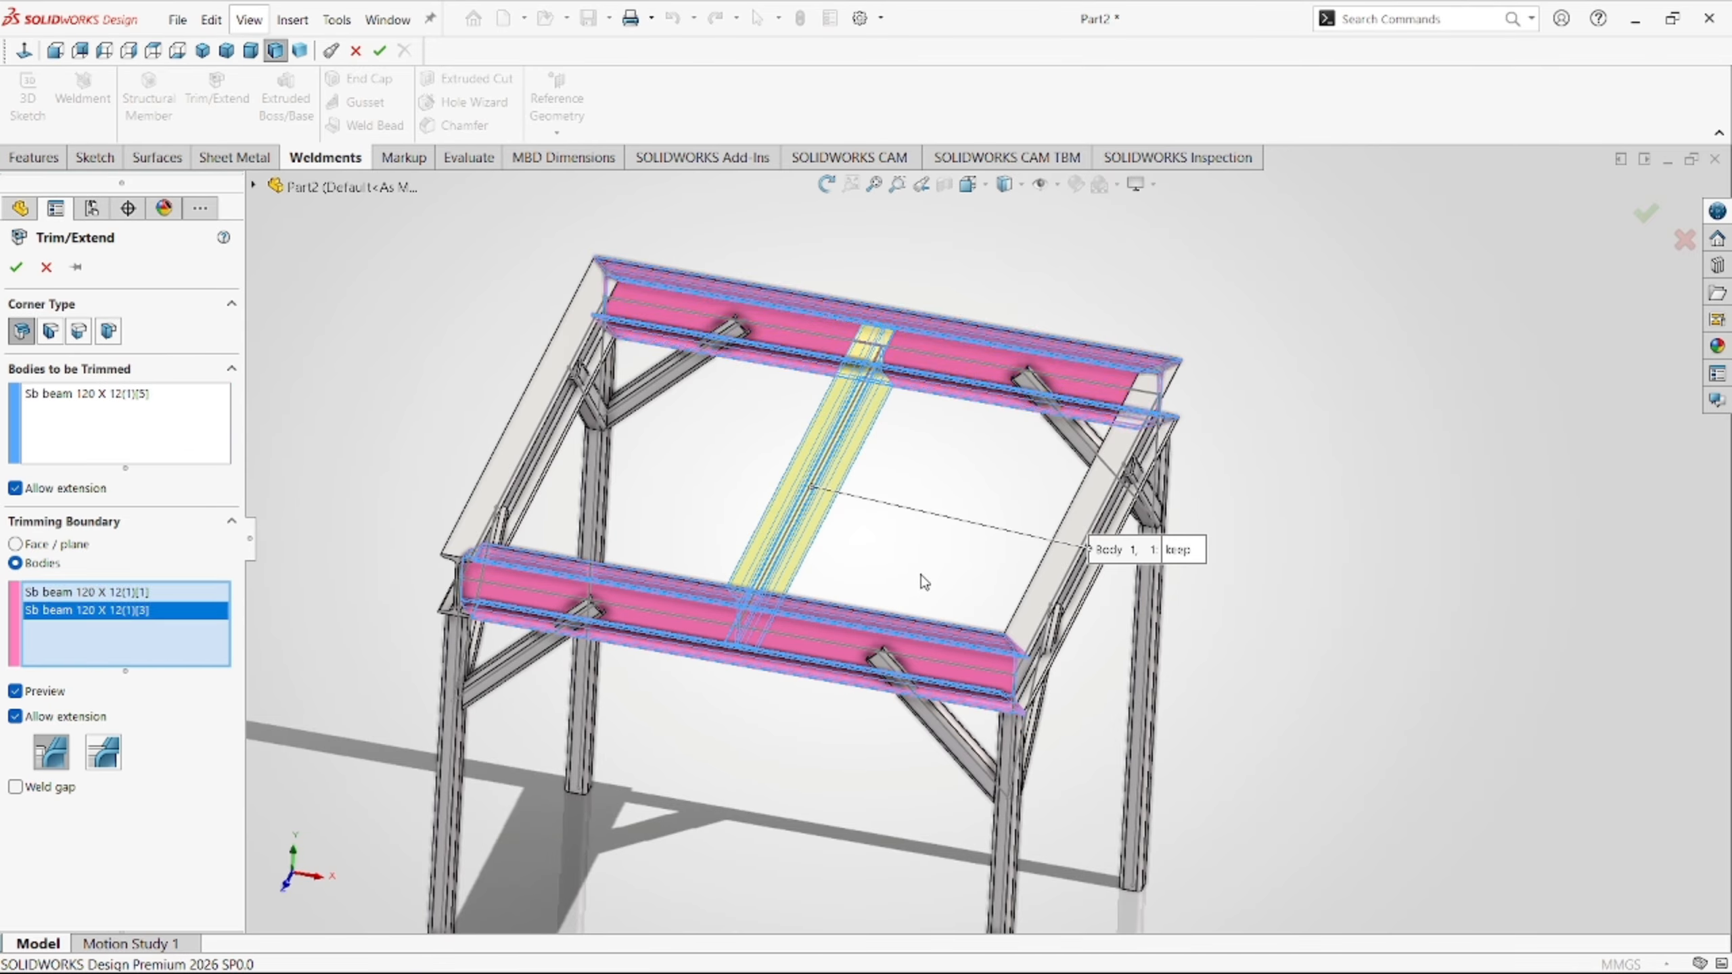
pyautogui.click(15, 268)
# Inspect the crossbeam's trimmed end joint and the untrimmed braces at the front-right corner.
pyautogui.scroll(-10, 784, 393)
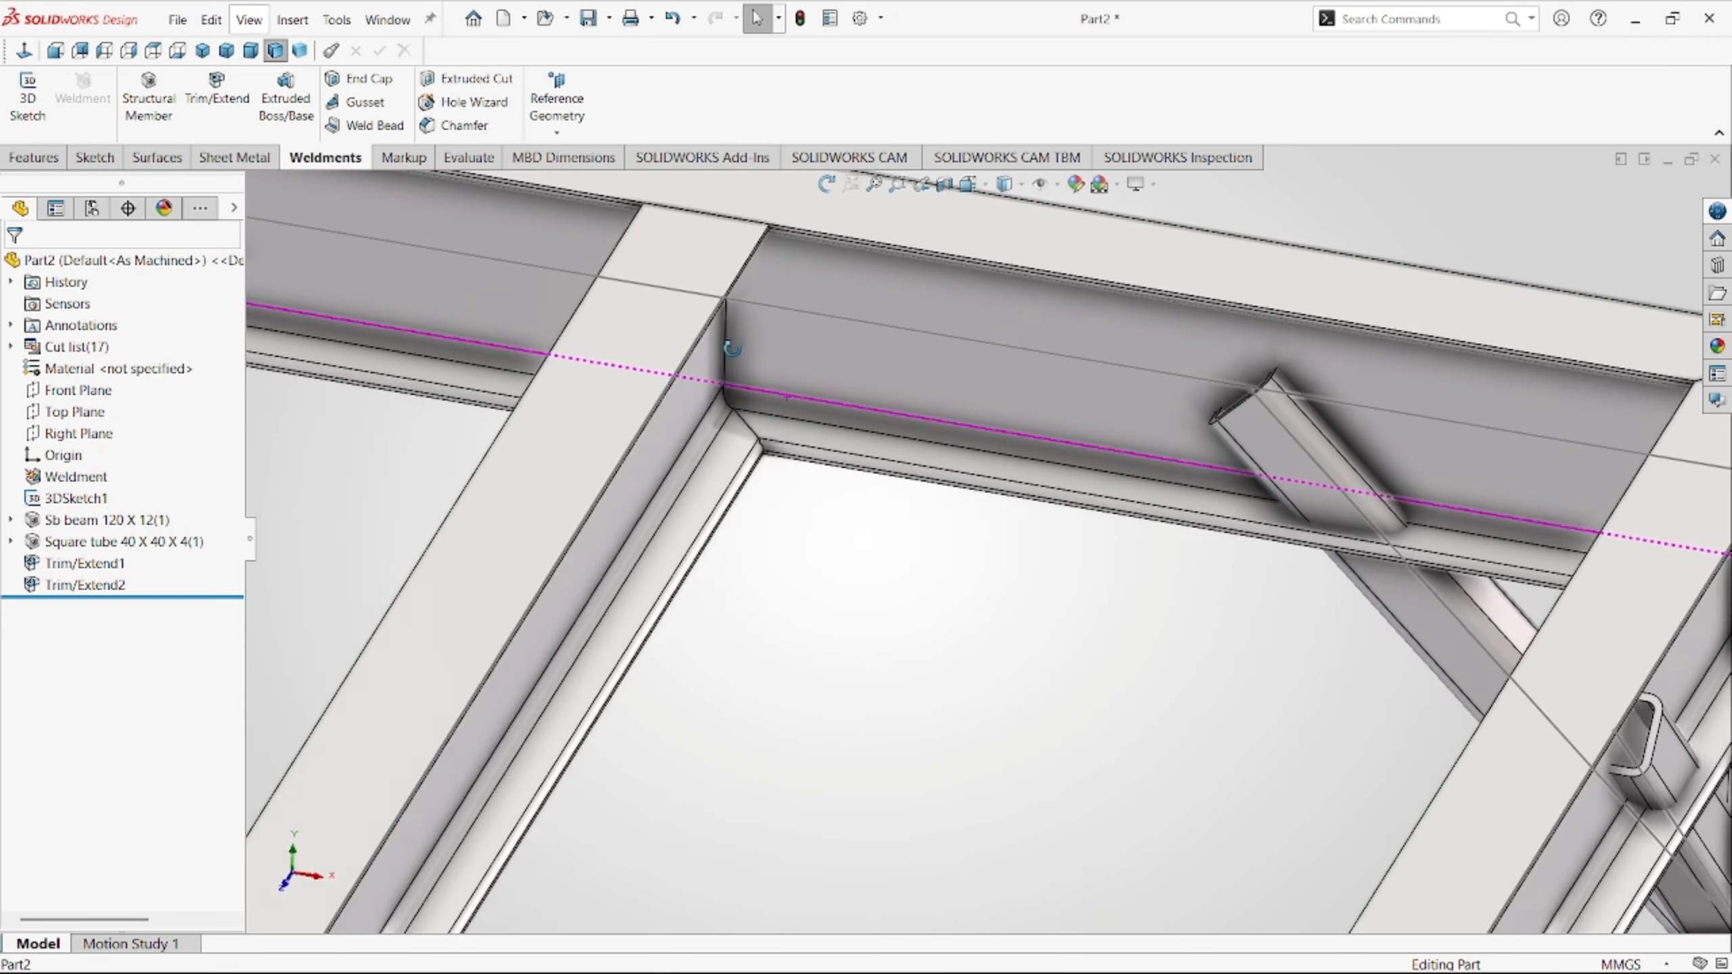
pyautogui.scroll(6, 737, 382)
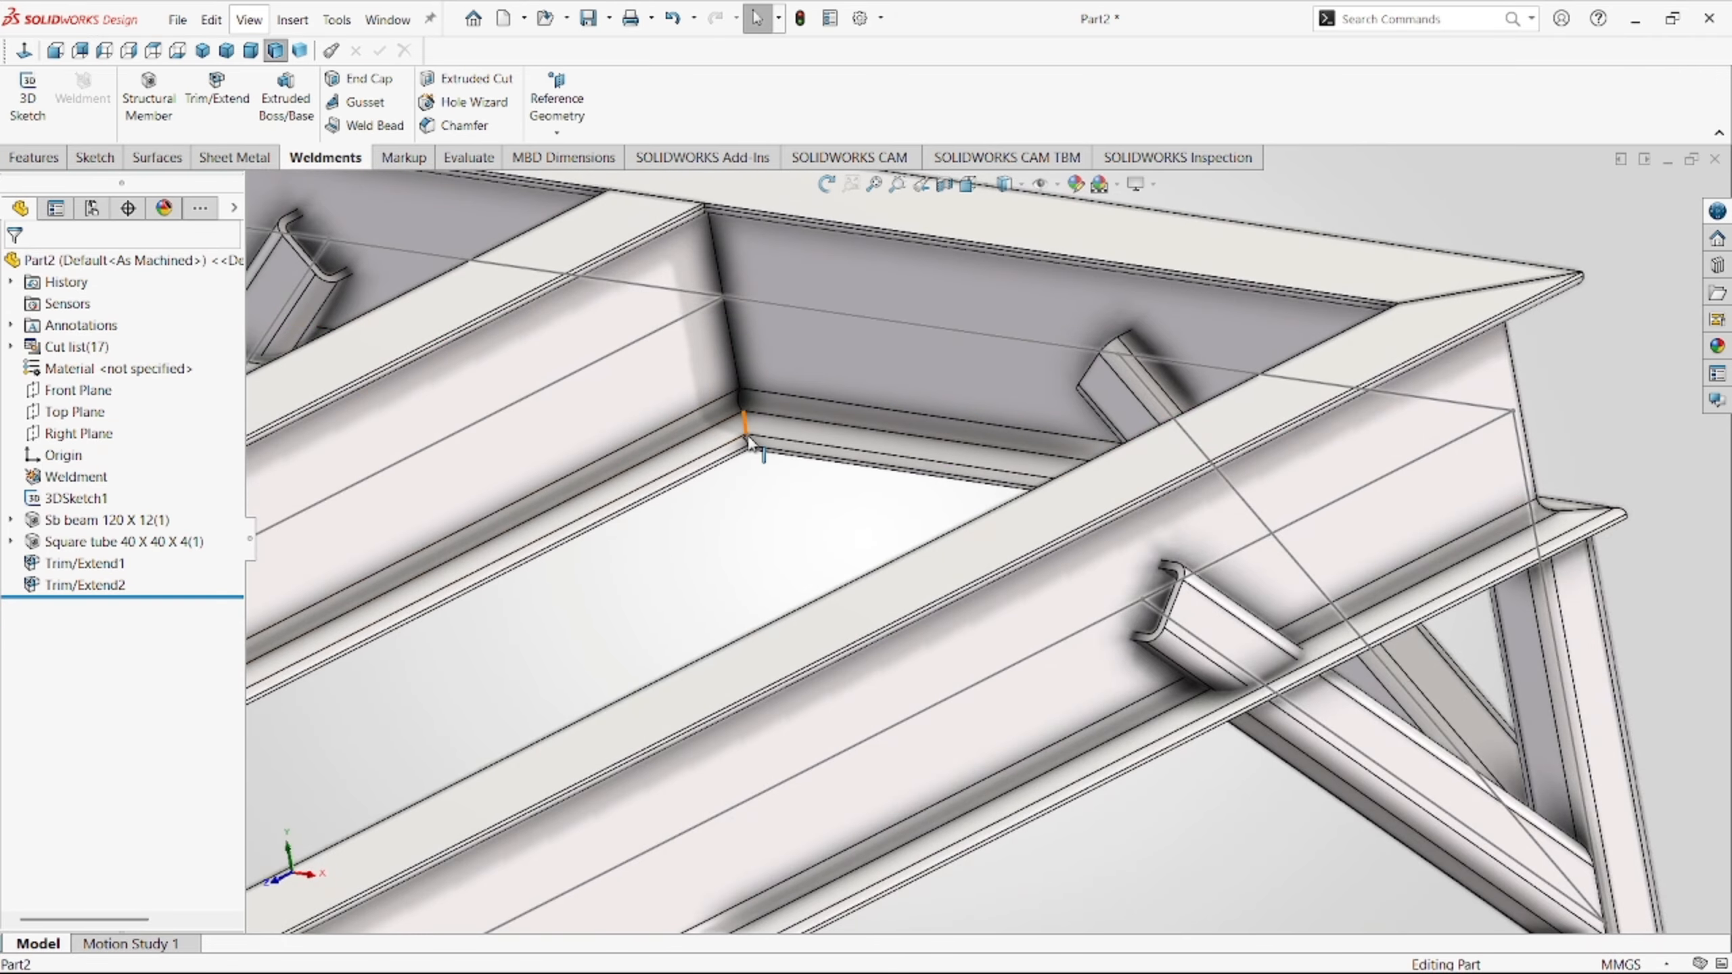
pyautogui.scroll(9, 754, 450)
pyautogui.click(994, 687)
pyautogui.scroll(-4, 992, 685)
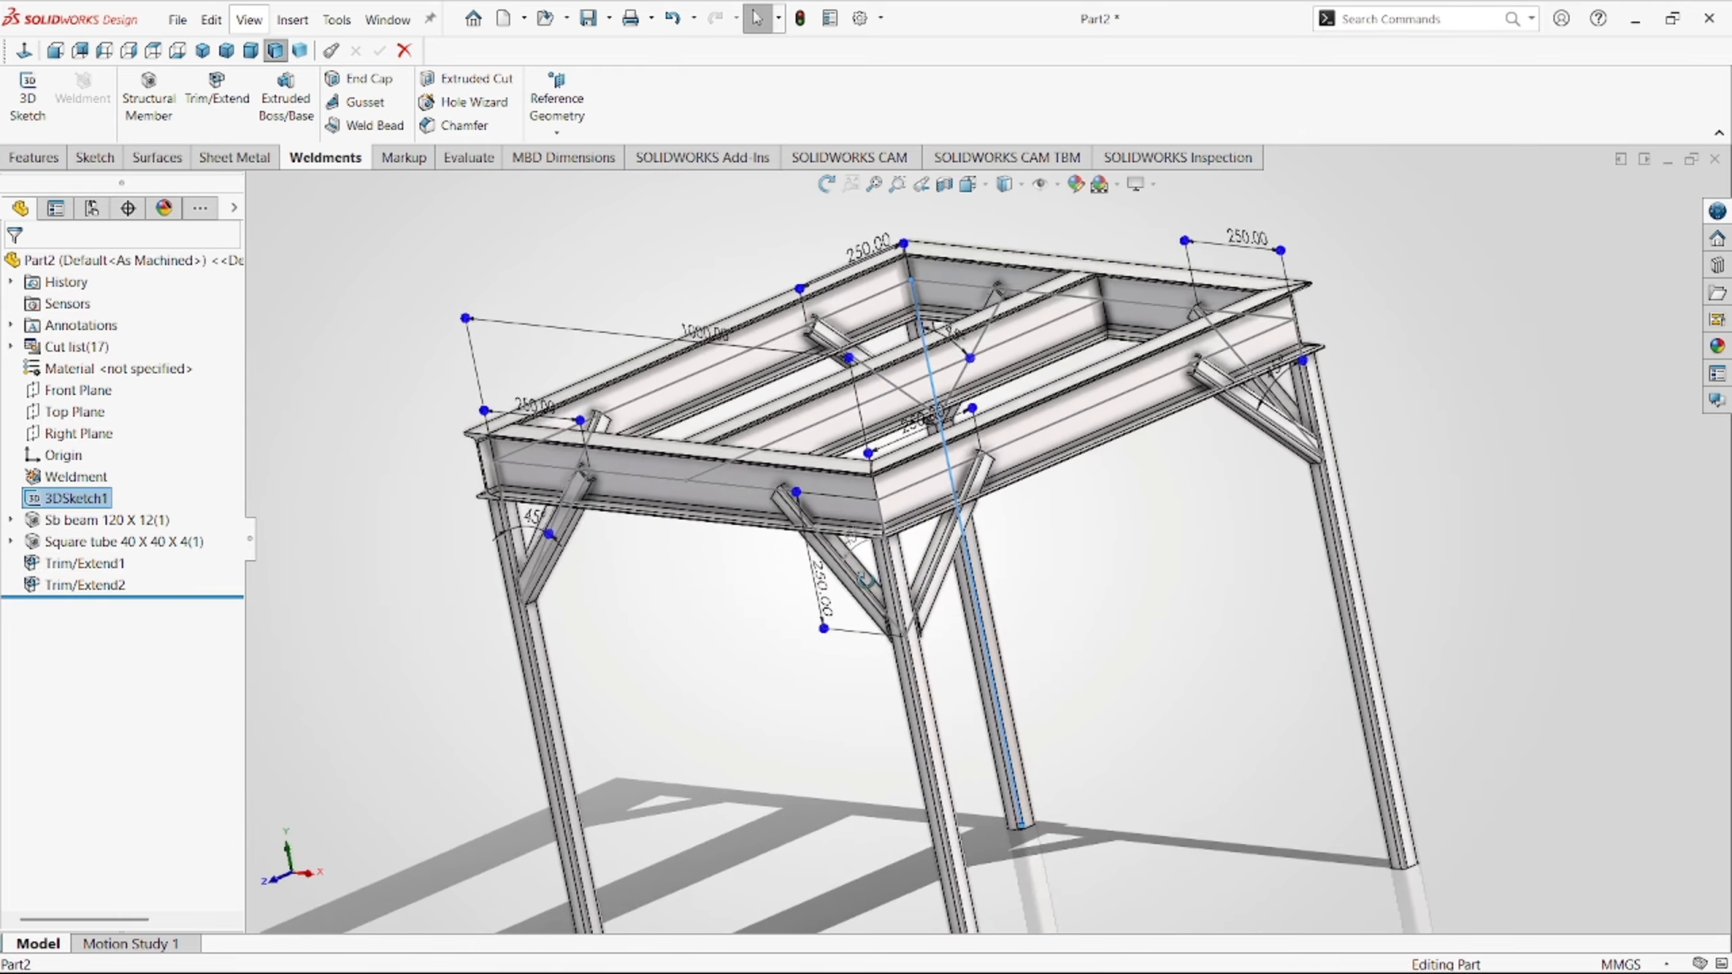
pyautogui.moveTo(865, 581); pyautogui.dragTo(781, 657, button='middle')
pyautogui.scroll(-5, 785, 614)
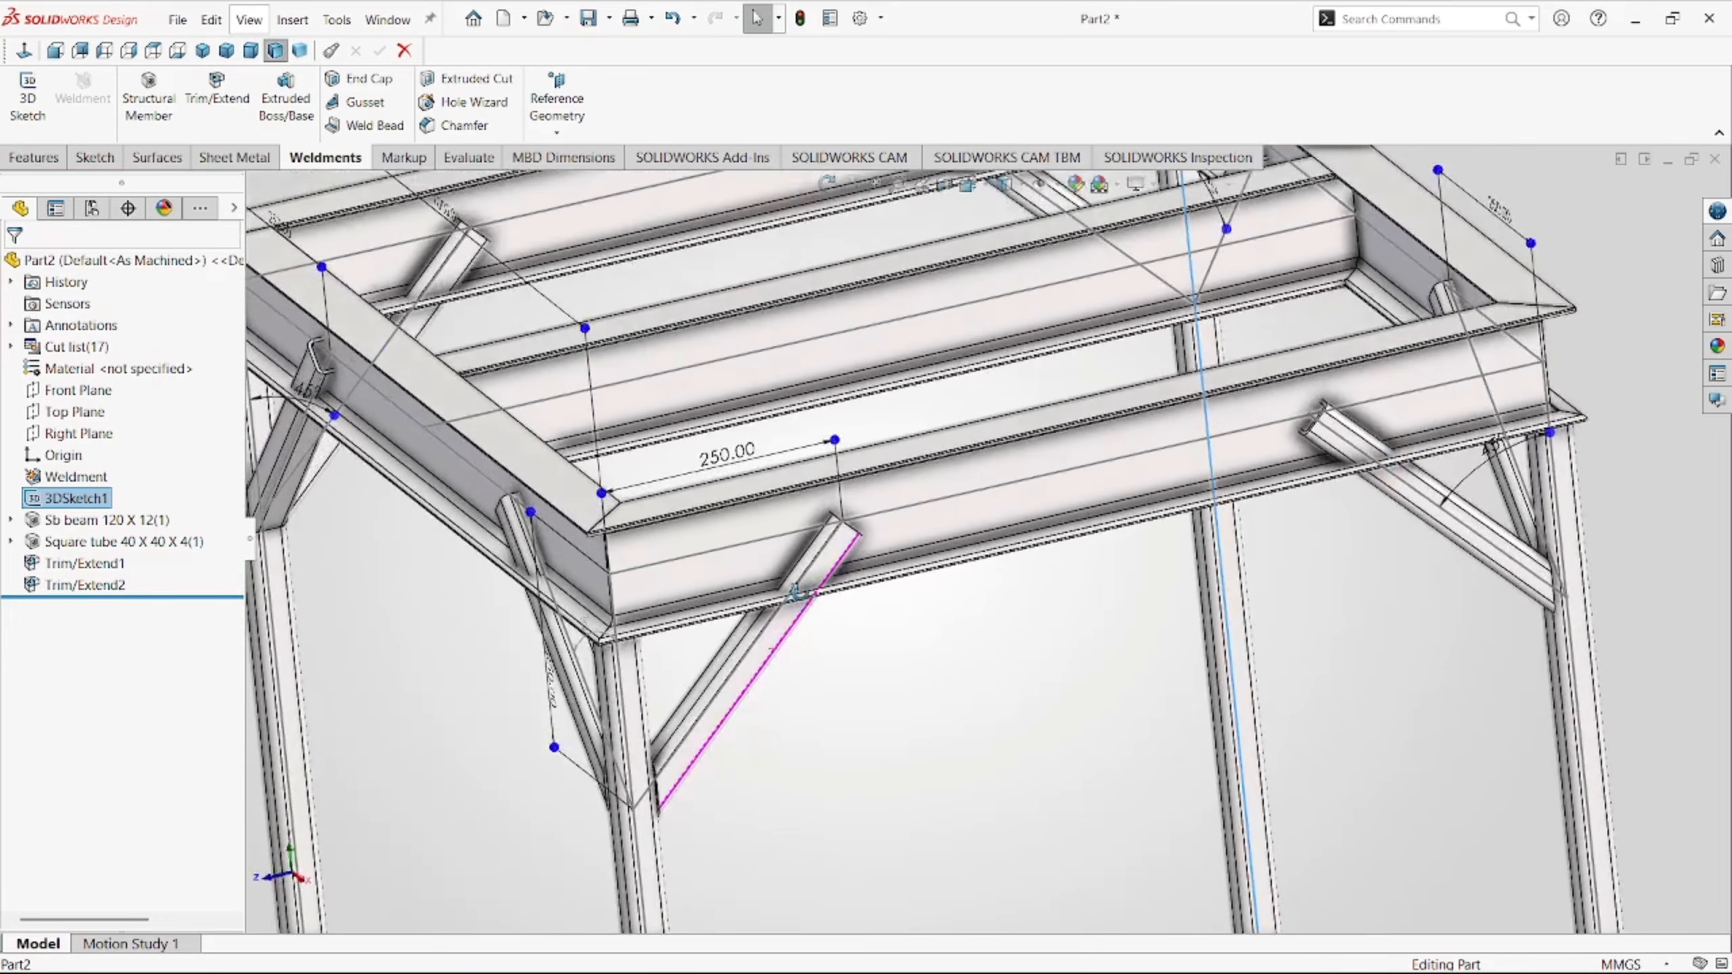
pyautogui.moveTo(795, 595); pyautogui.dragTo(719, 740, button='middle')
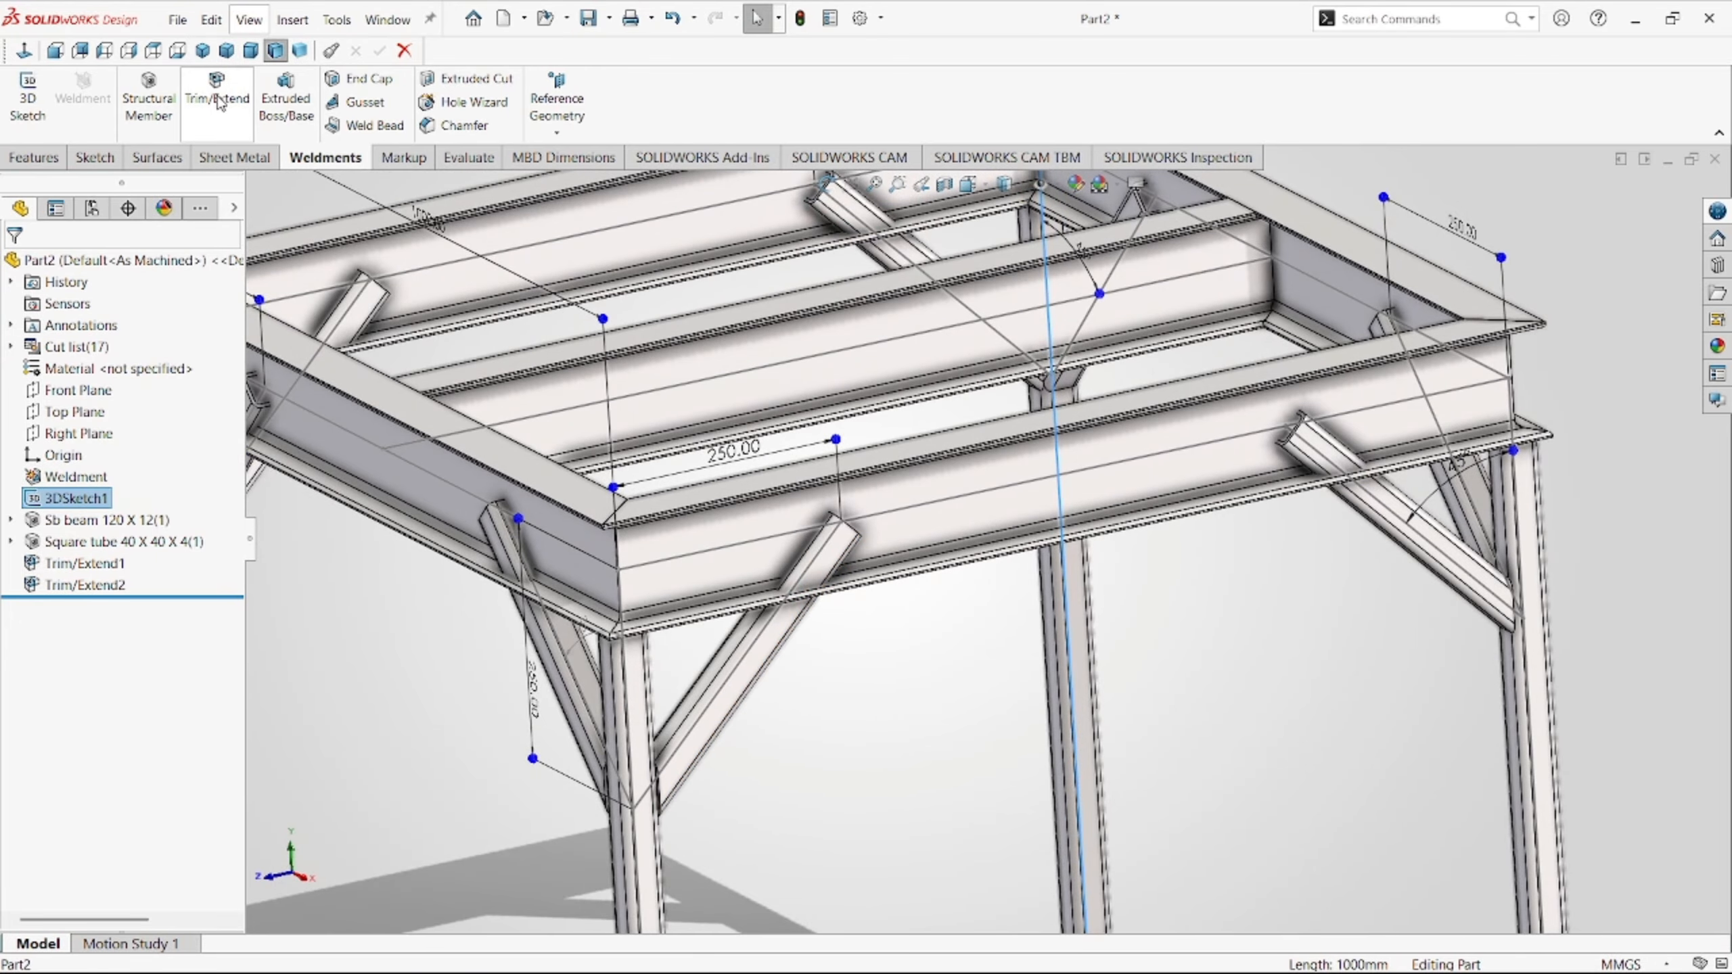
# Trim the two braces at the front-right corner against the leg and the two adjoining sb beams.
pyautogui.click(211, 133)
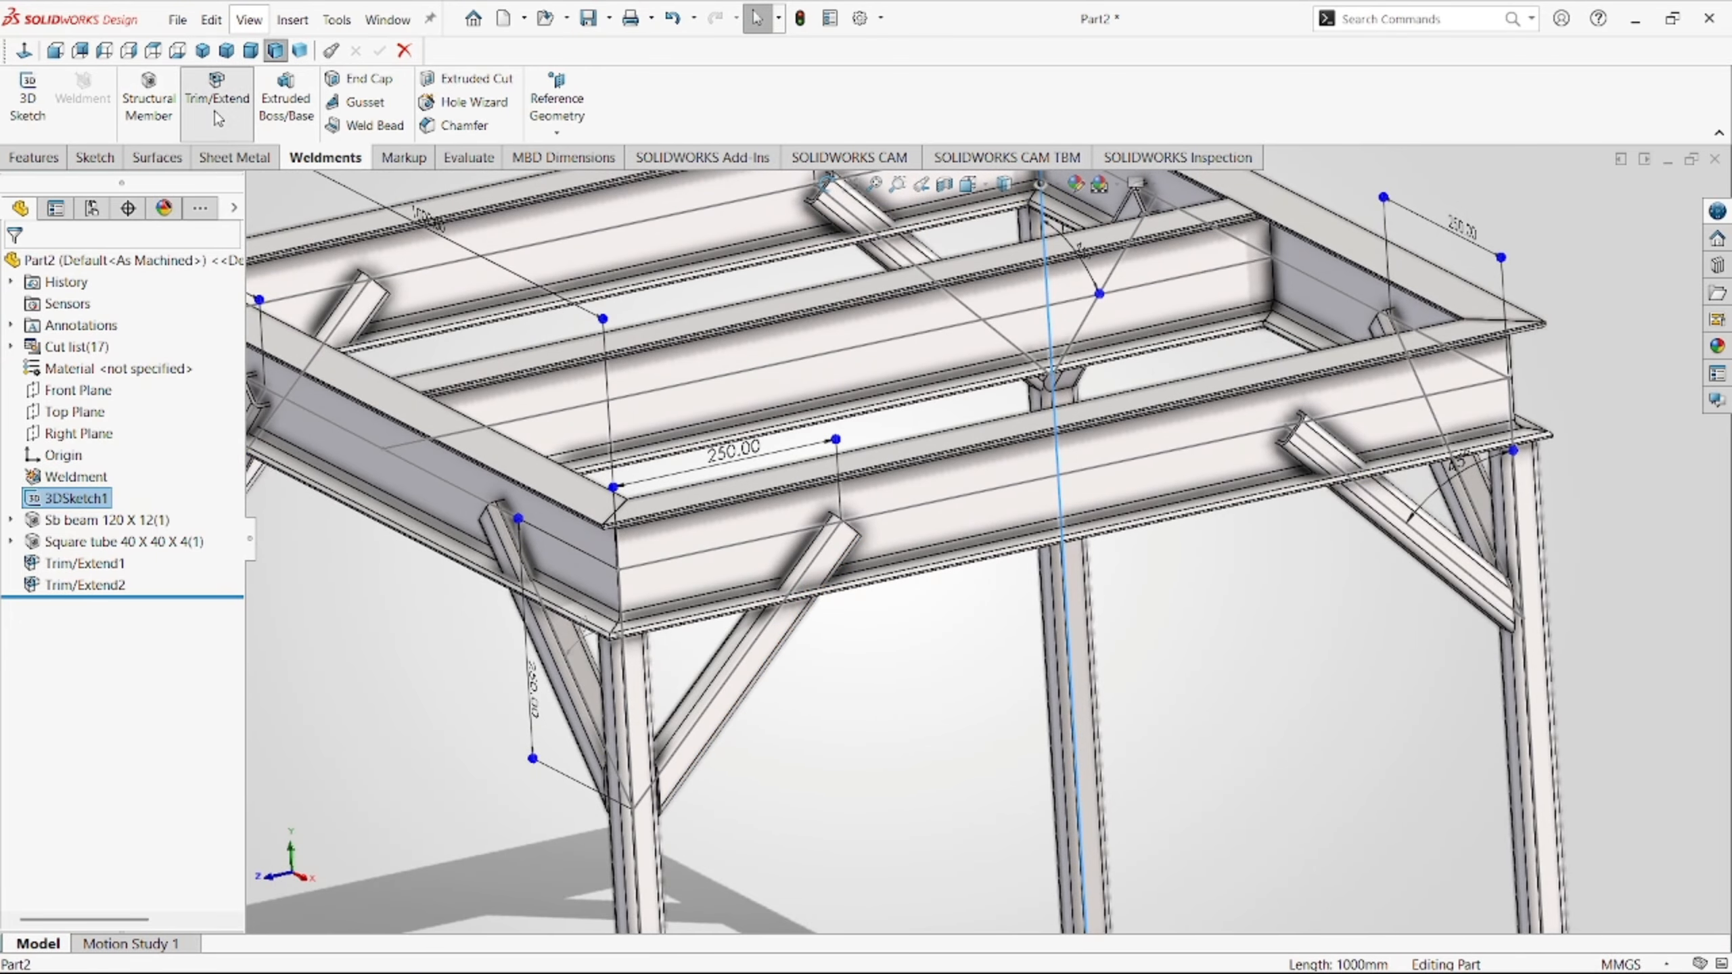
pyautogui.click(728, 720)
pyautogui.click(561, 669)
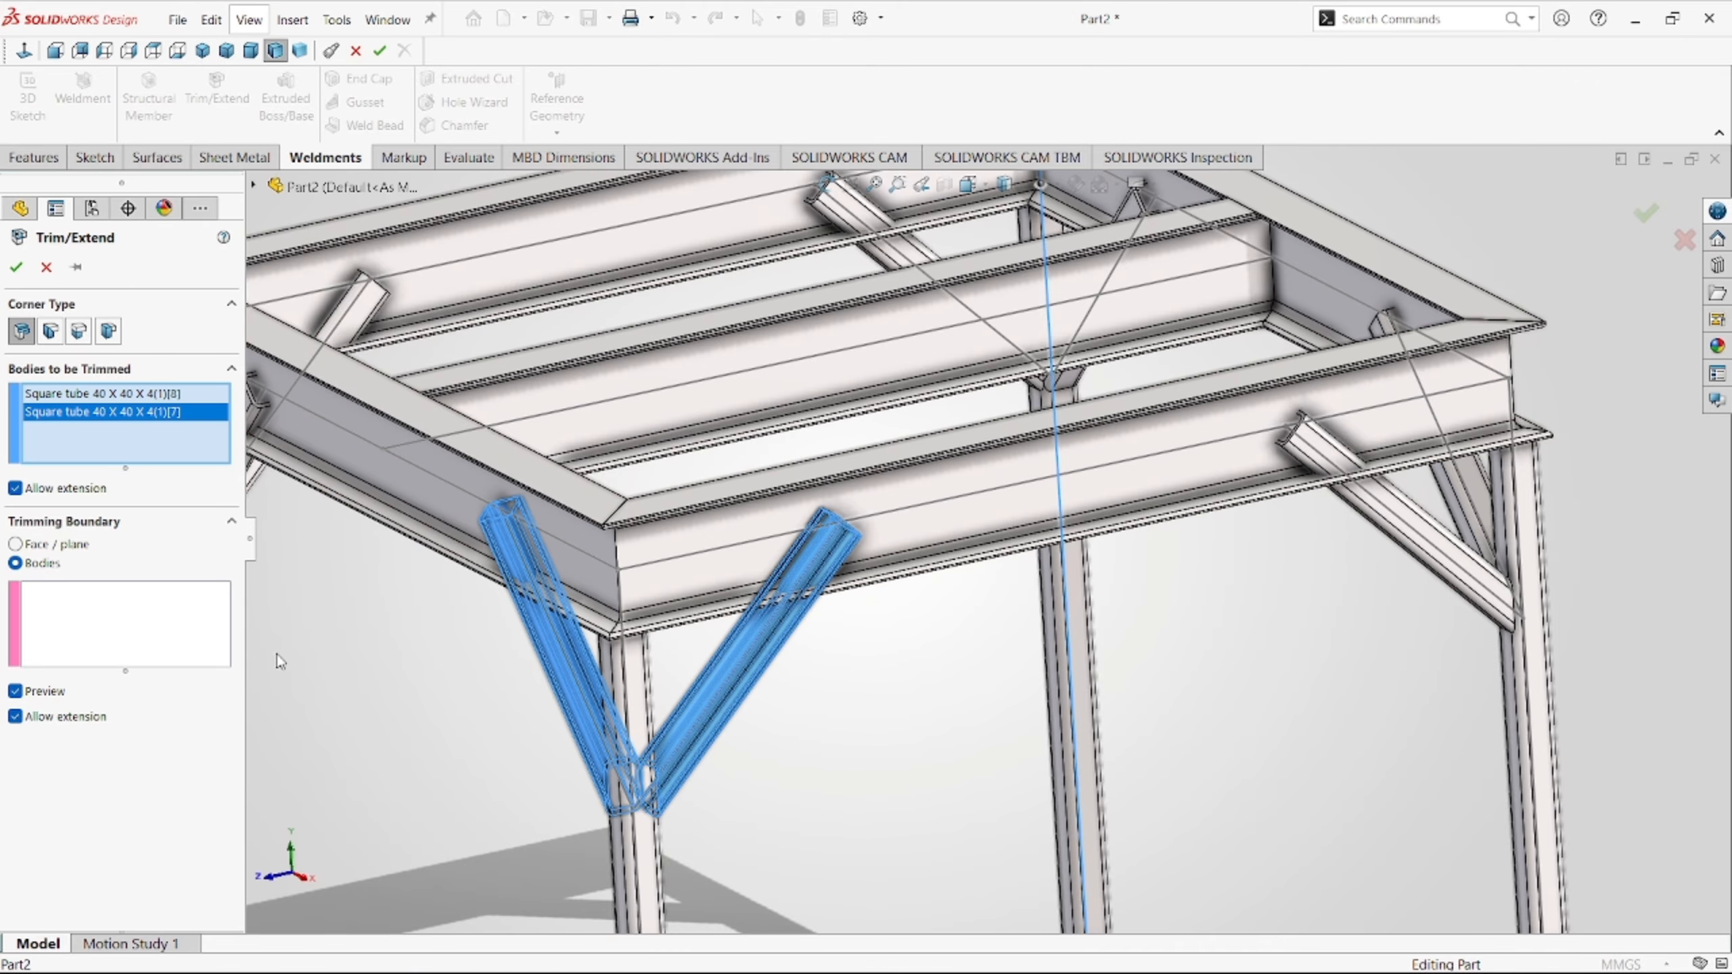
pyautogui.click(179, 651)
pyautogui.click(637, 854)
pyautogui.click(676, 582)
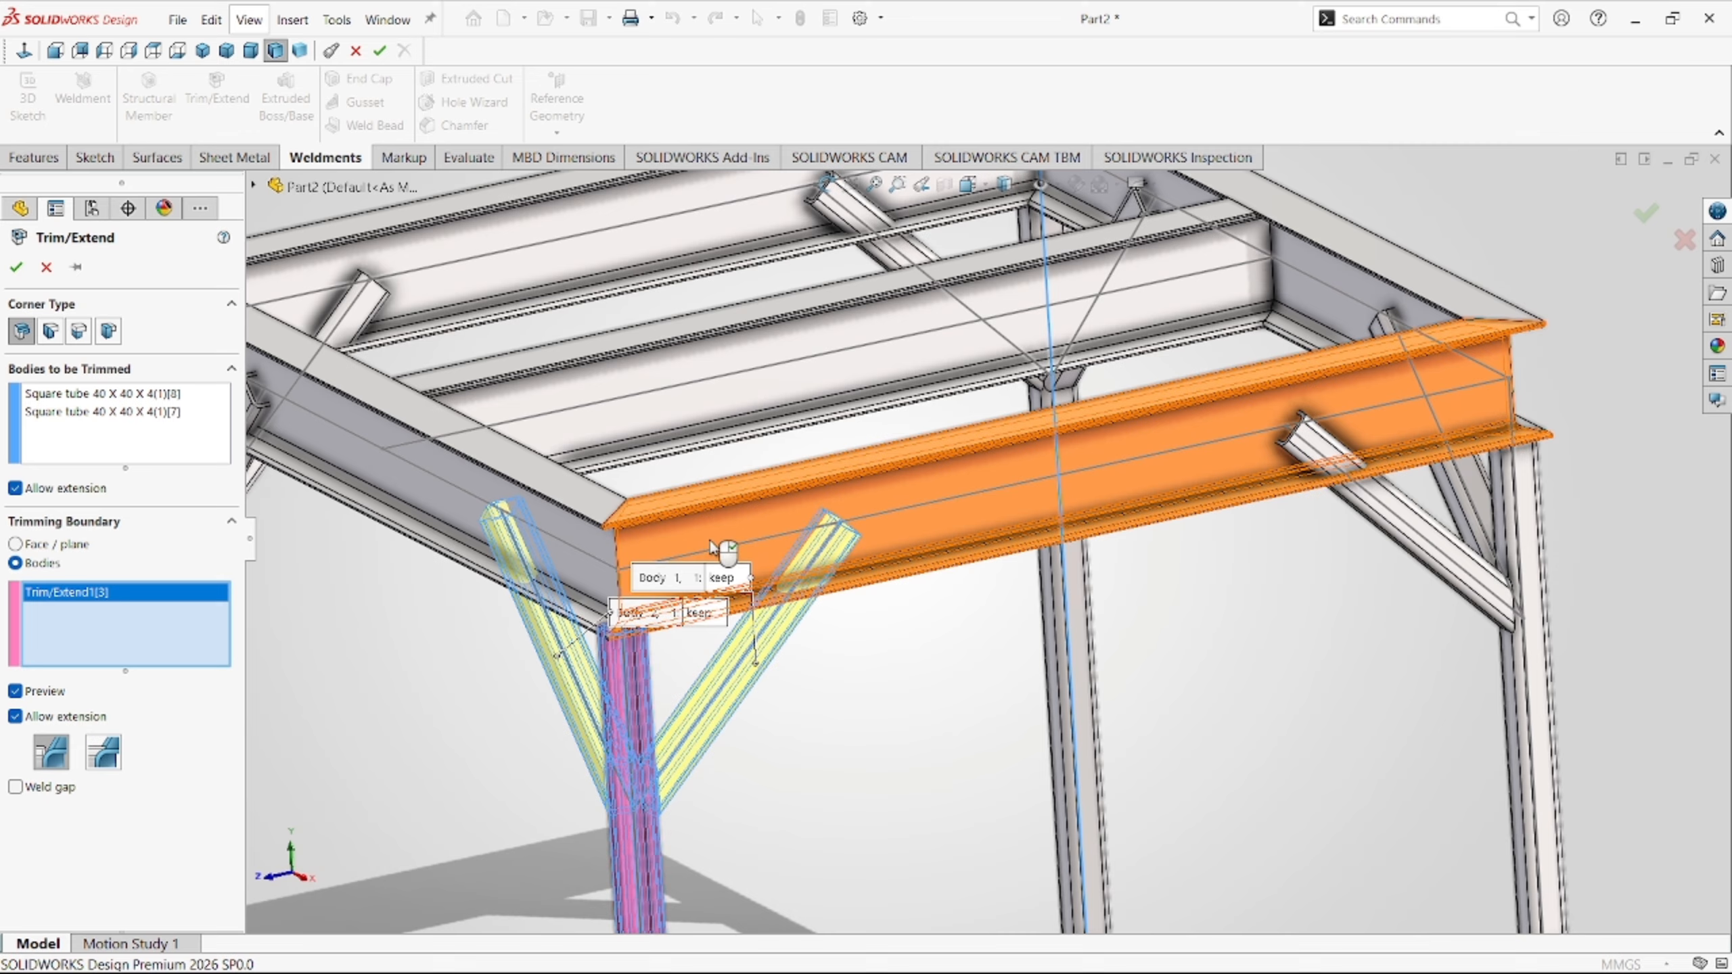
pyautogui.rightClick(413, 566)
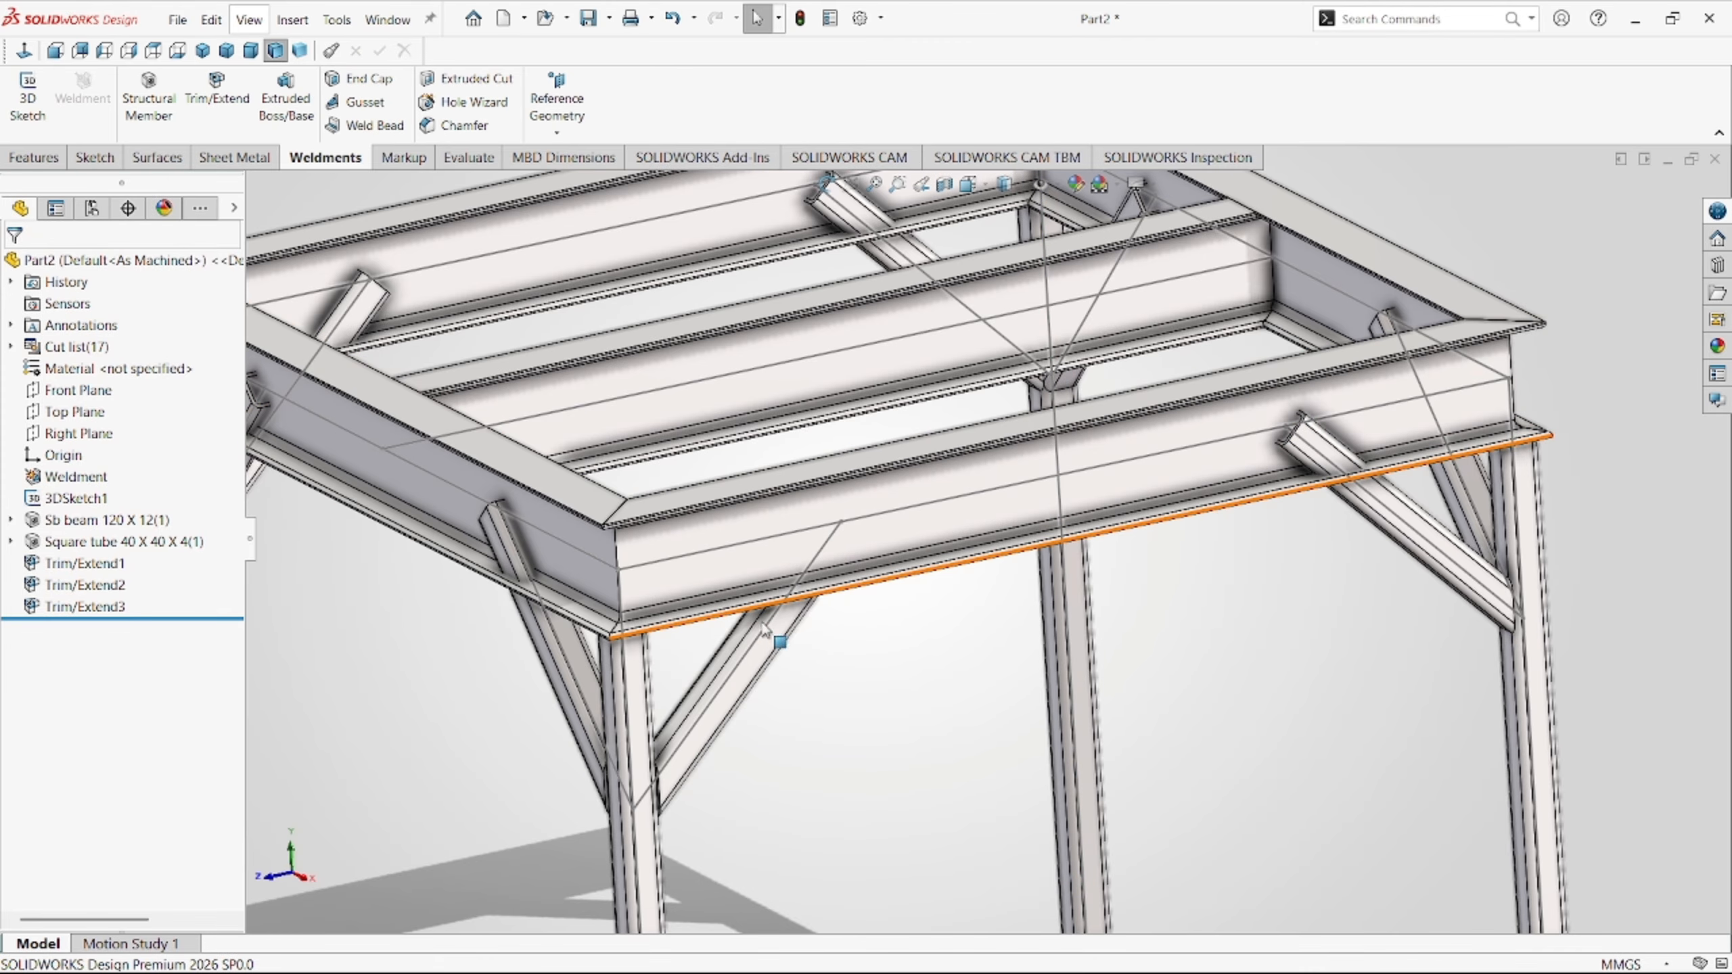
# Trim the remaining brace at the front-right corner against its leg and the front sb beam.
pyautogui.moveTo(717, 621); pyautogui.dragTo(672, 768, button='middle')
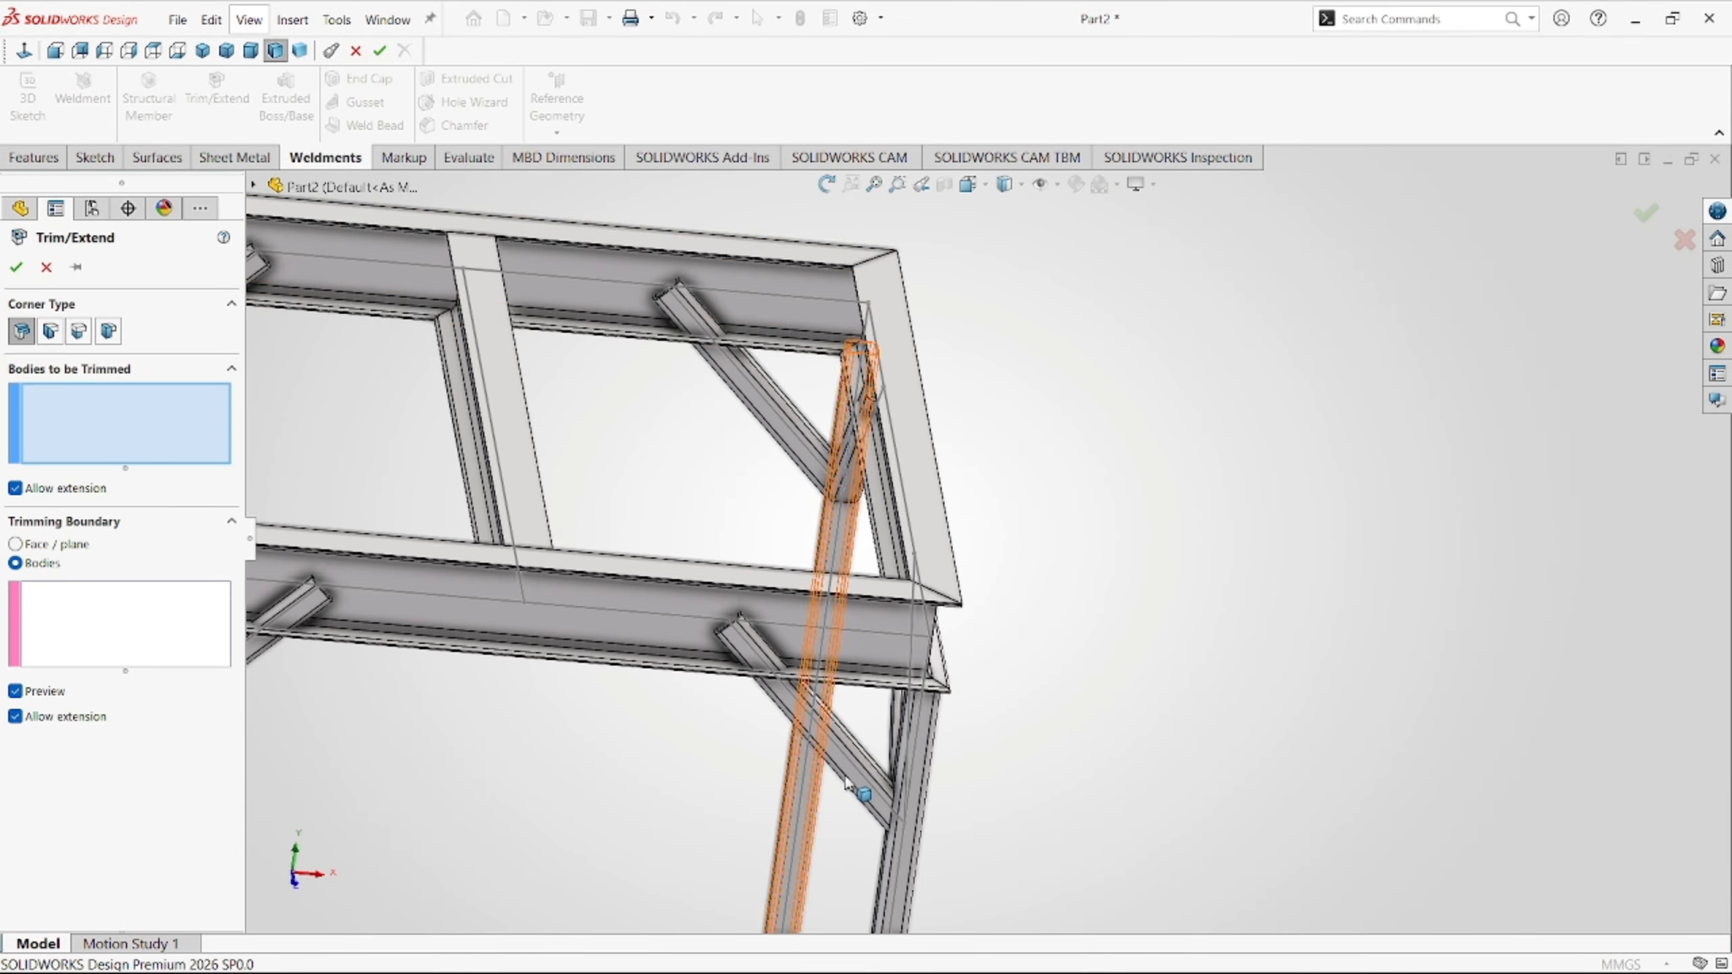
pyautogui.click(843, 754)
pyautogui.click(158, 634)
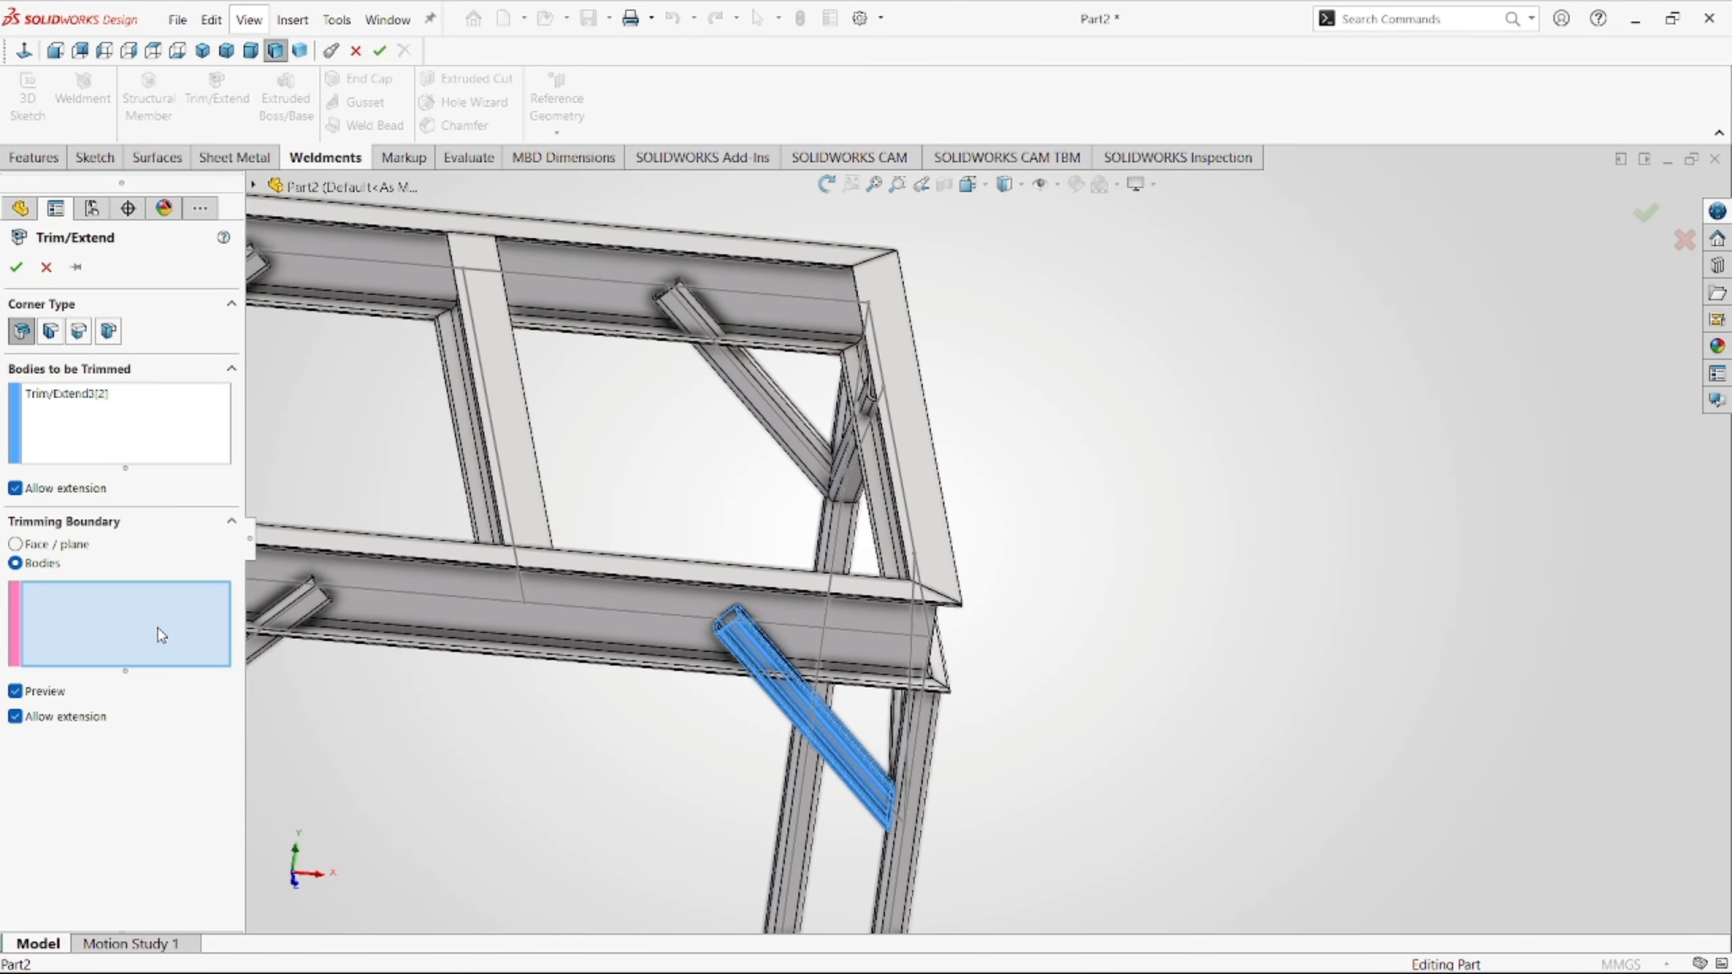
pyautogui.click(907, 815)
pyautogui.click(788, 634)
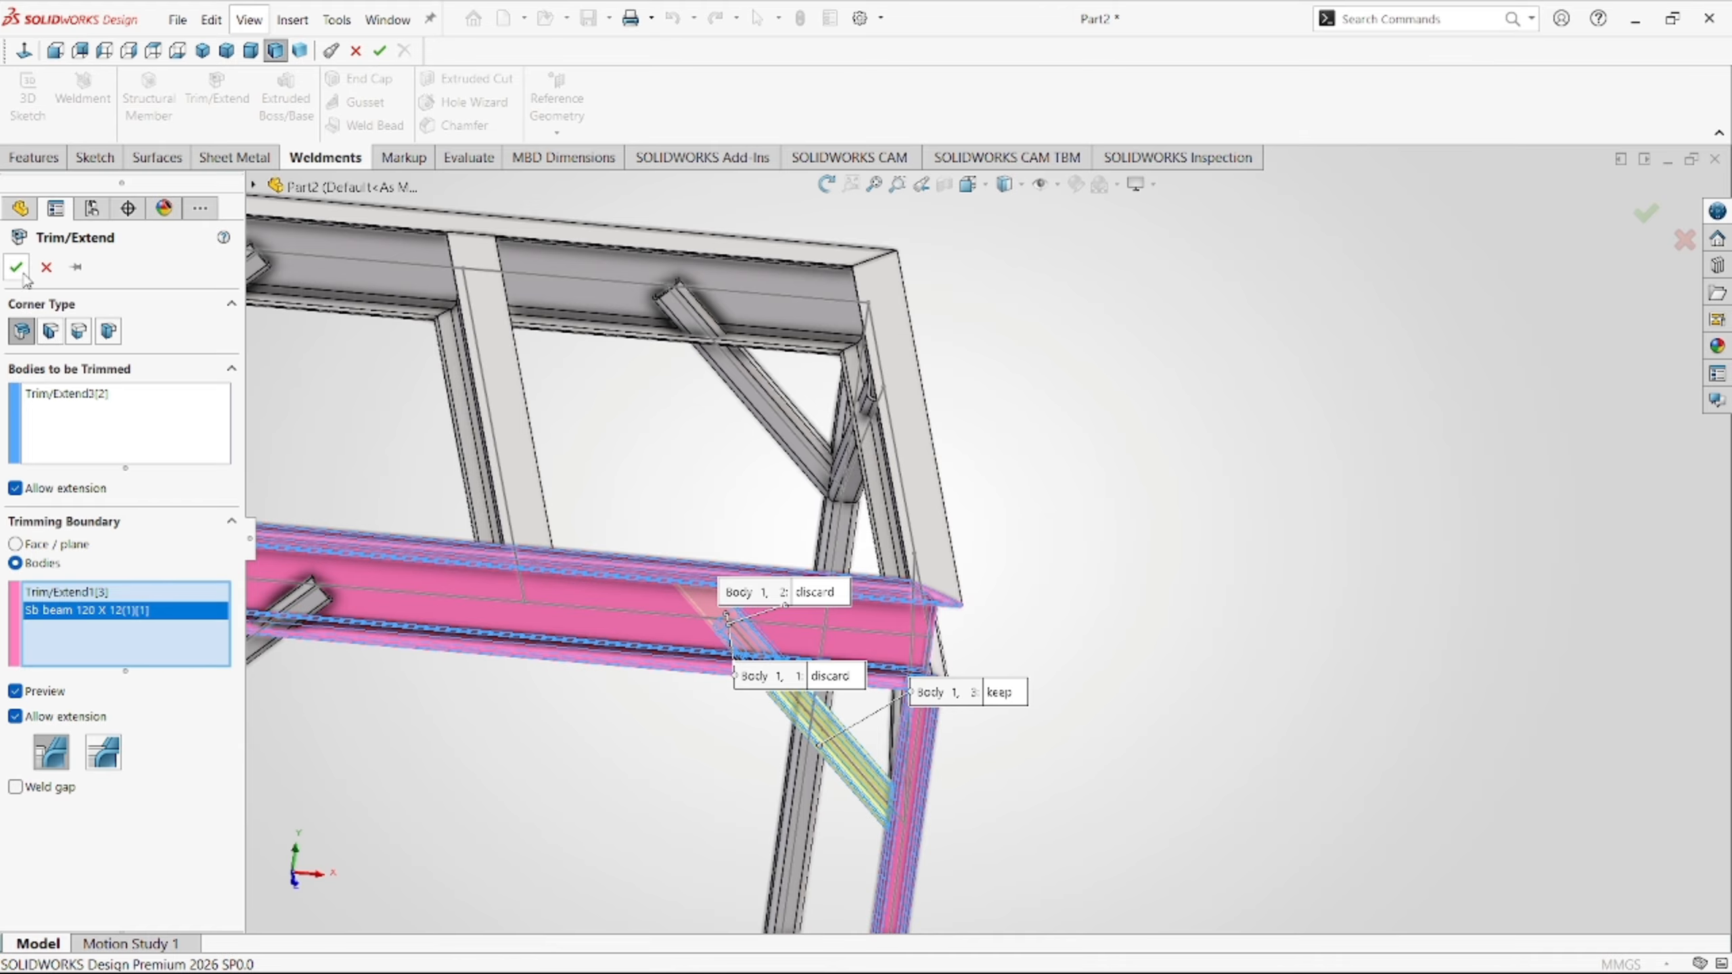
pyautogui.press('Return')
# Trim the brace pairs at the other three corners against their legs and adjoining sb beams.
pyautogui.moveTo(855, 552); pyautogui.dragTo(914, 839, button='middle')
pyautogui.scroll(5, 1023, 785)
pyautogui.scroll(-4, 1159, 682)
pyautogui.moveTo(1026, 615); pyautogui.dragTo(627, 245, button='middle')
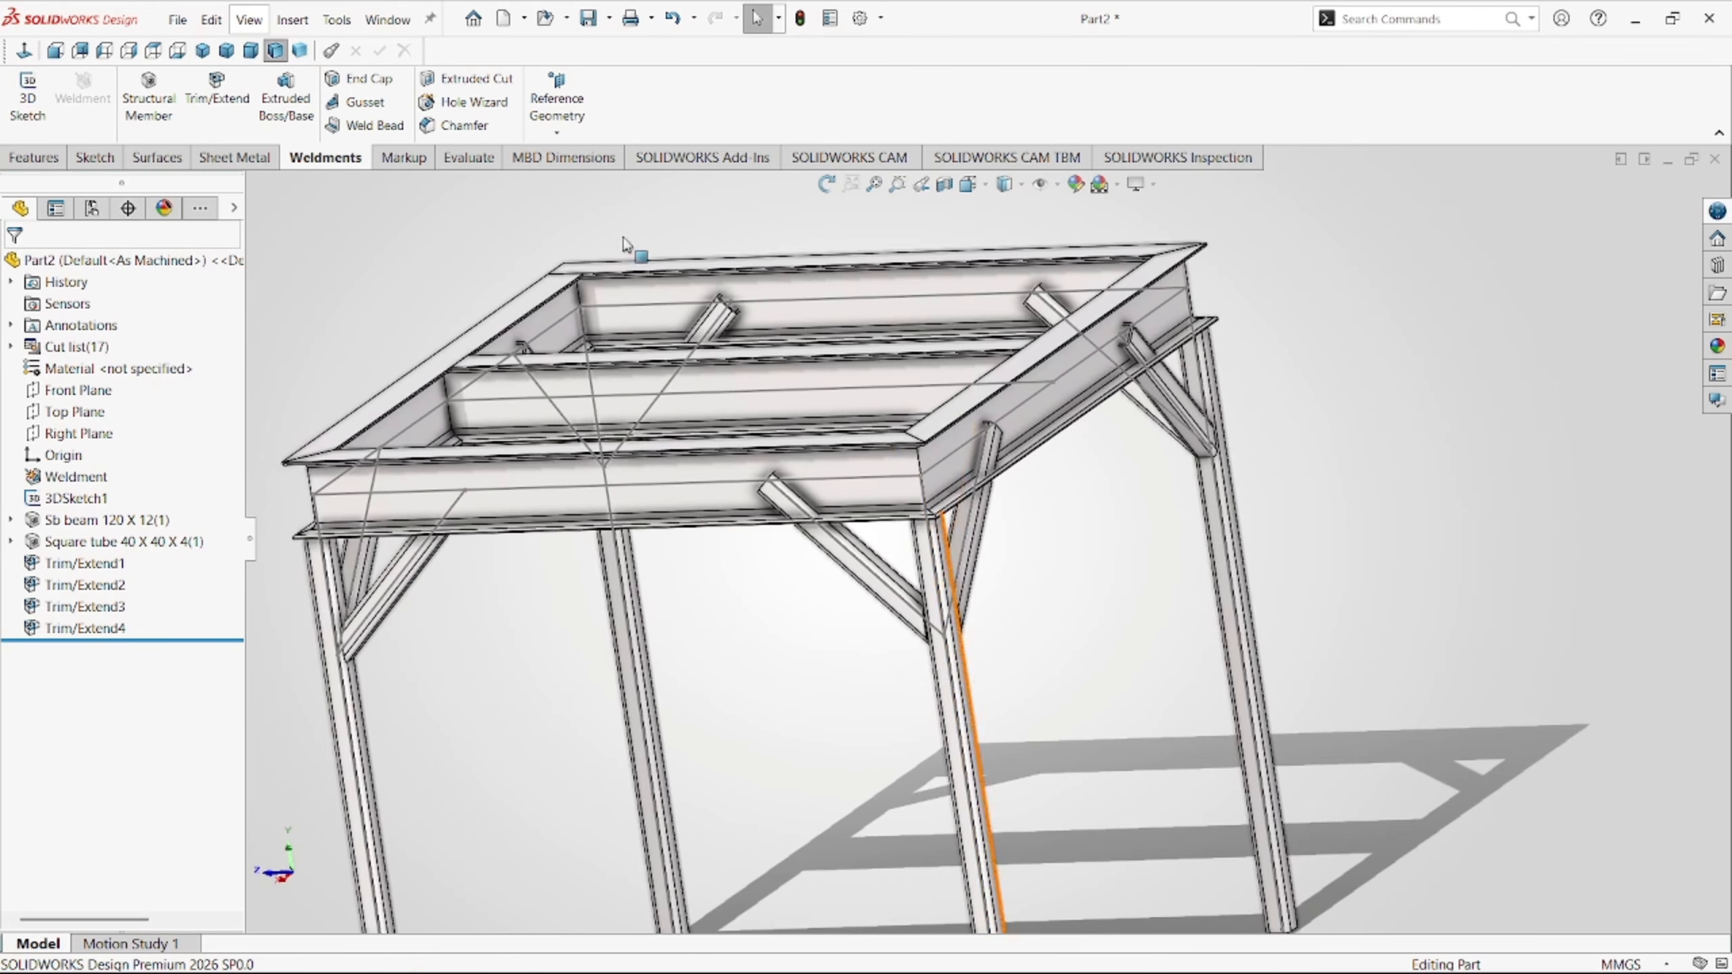
pyautogui.click(221, 120)
pyautogui.scroll(-1, 954, 675)
pyautogui.click(942, 673)
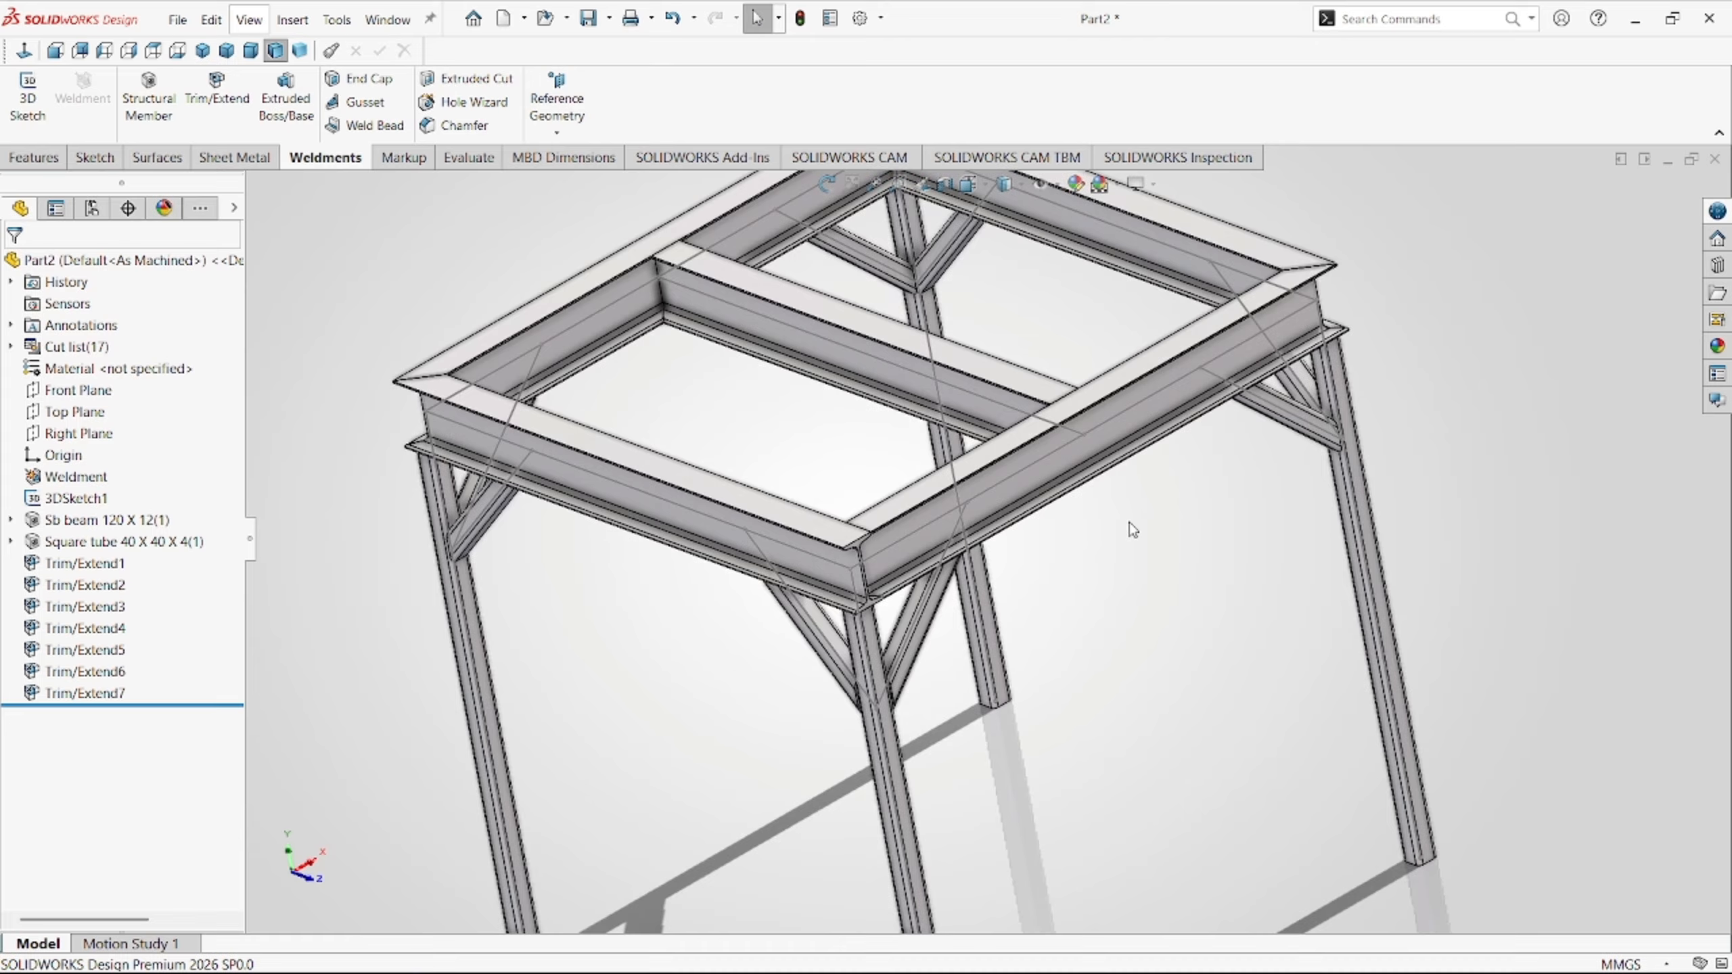
# Assign AISI 4340 Steel, normalized, from the Steel category as the material of the whole frame.
pyautogui.press('f')
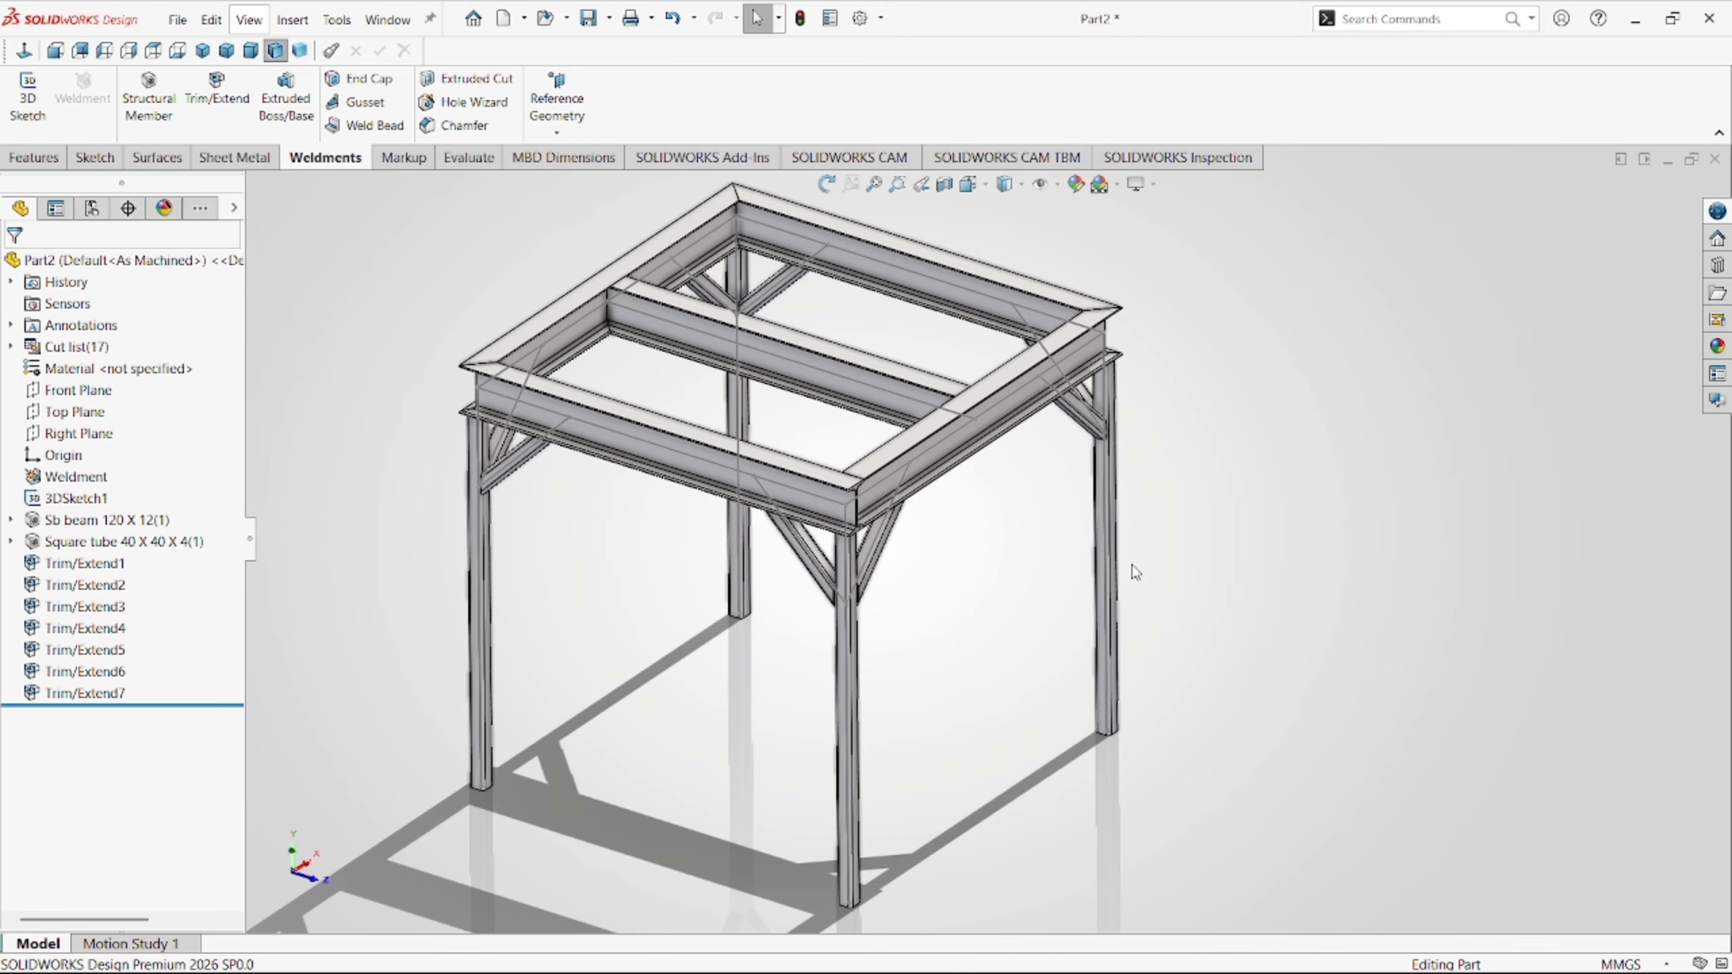
pyautogui.moveTo(953, 504); pyautogui.dragTo(964, 469, button='middle')
pyautogui.click(251, 51)
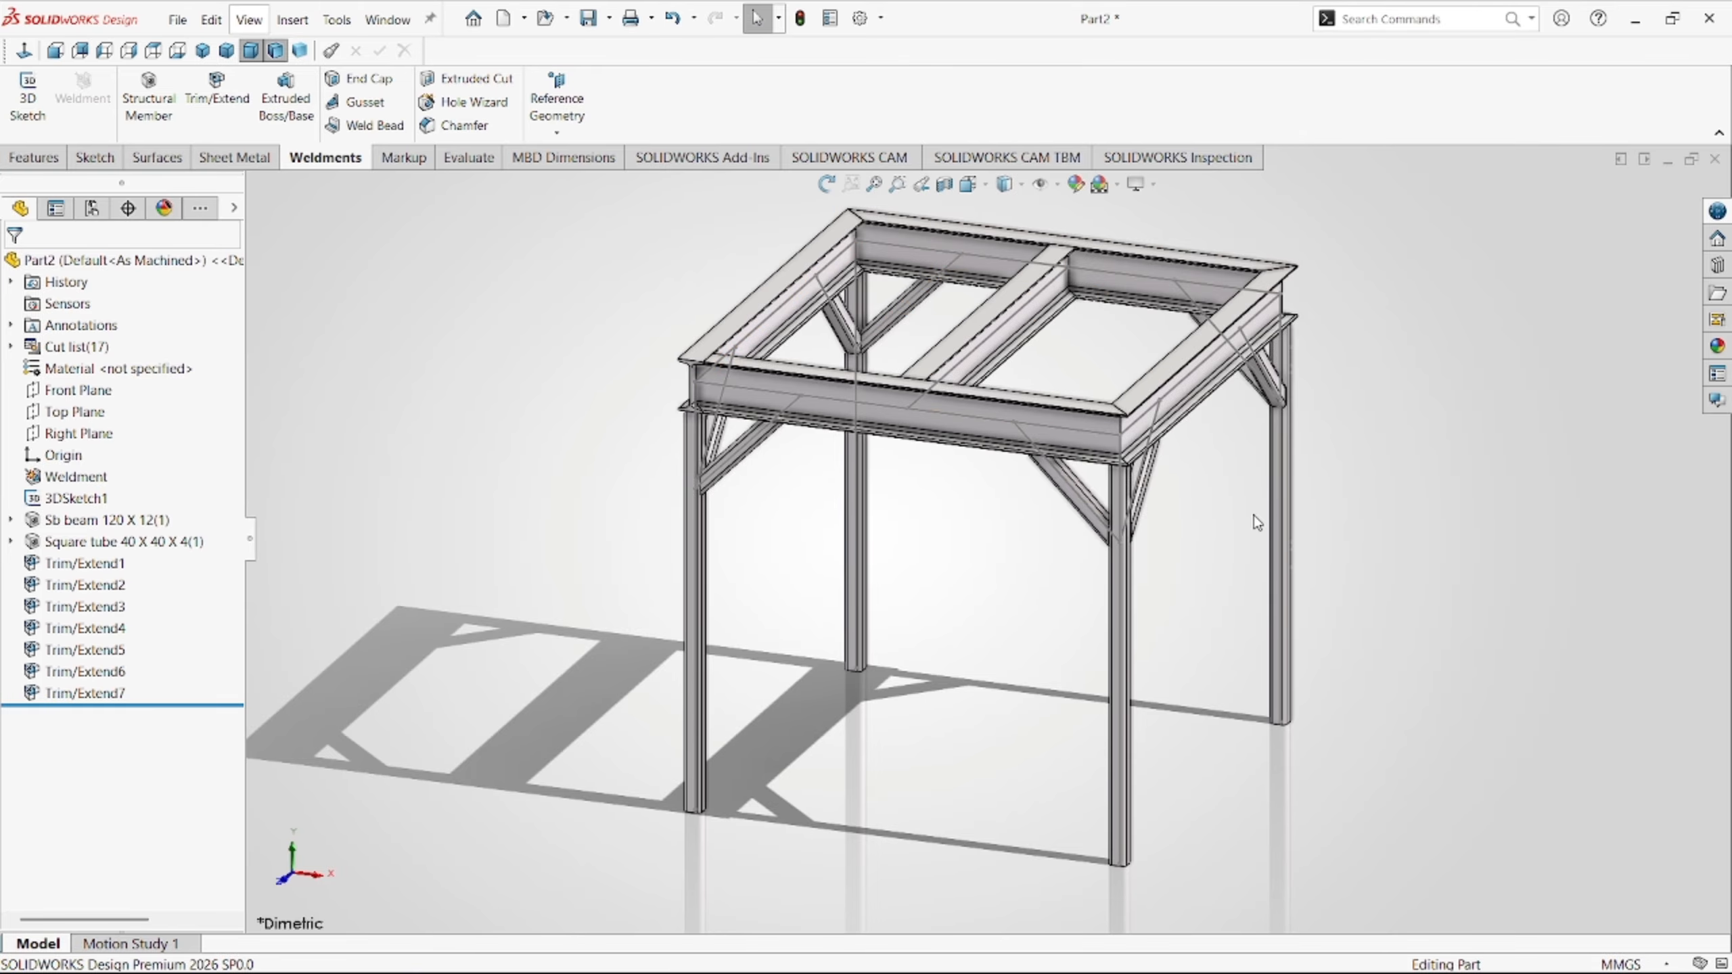
pyautogui.scroll(-1, 1092, 433)
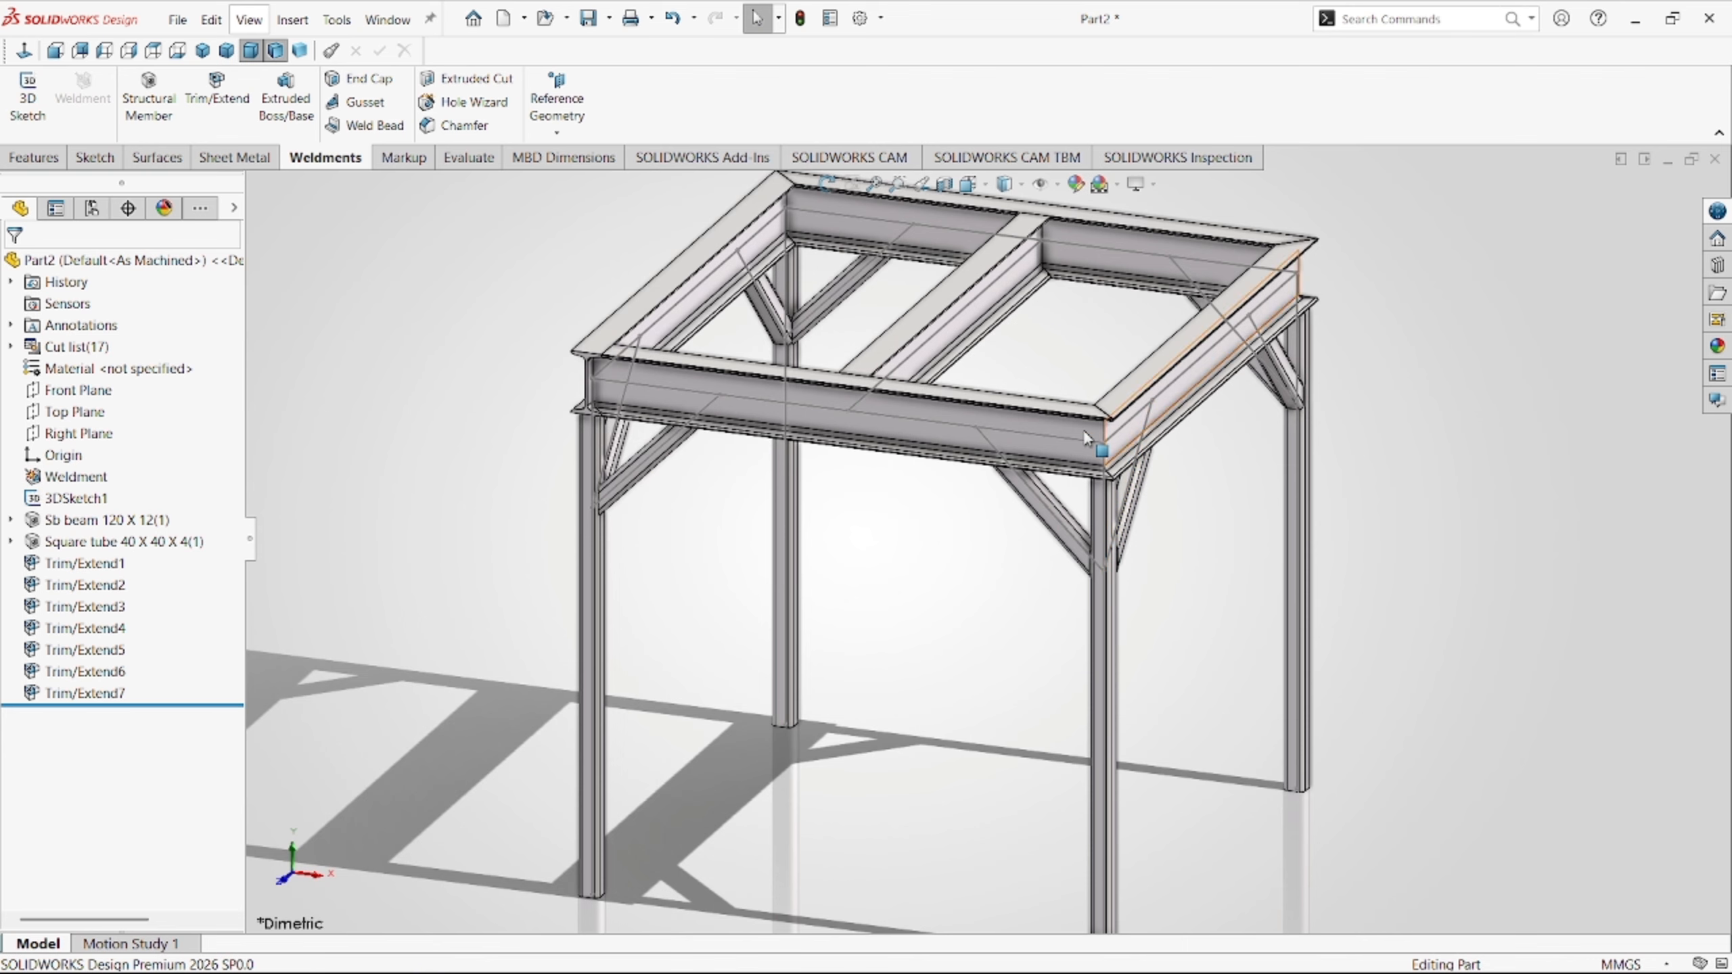
pyautogui.scroll(1, 1081, 433)
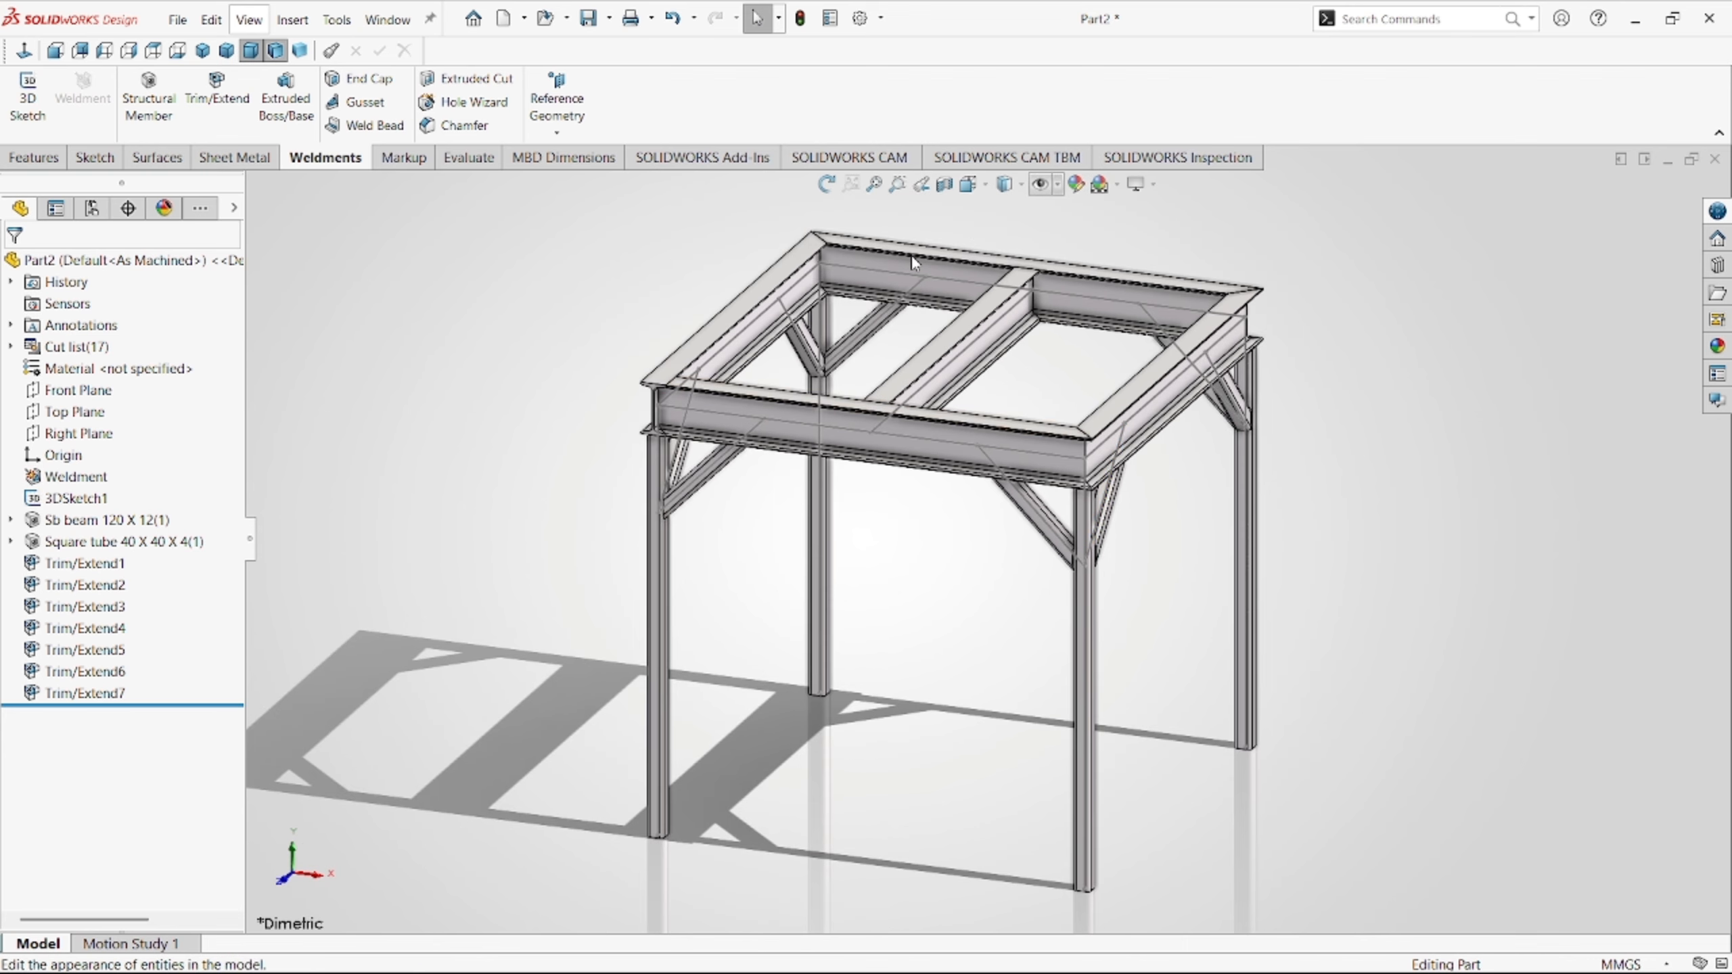
pyautogui.rightClick(86, 370)
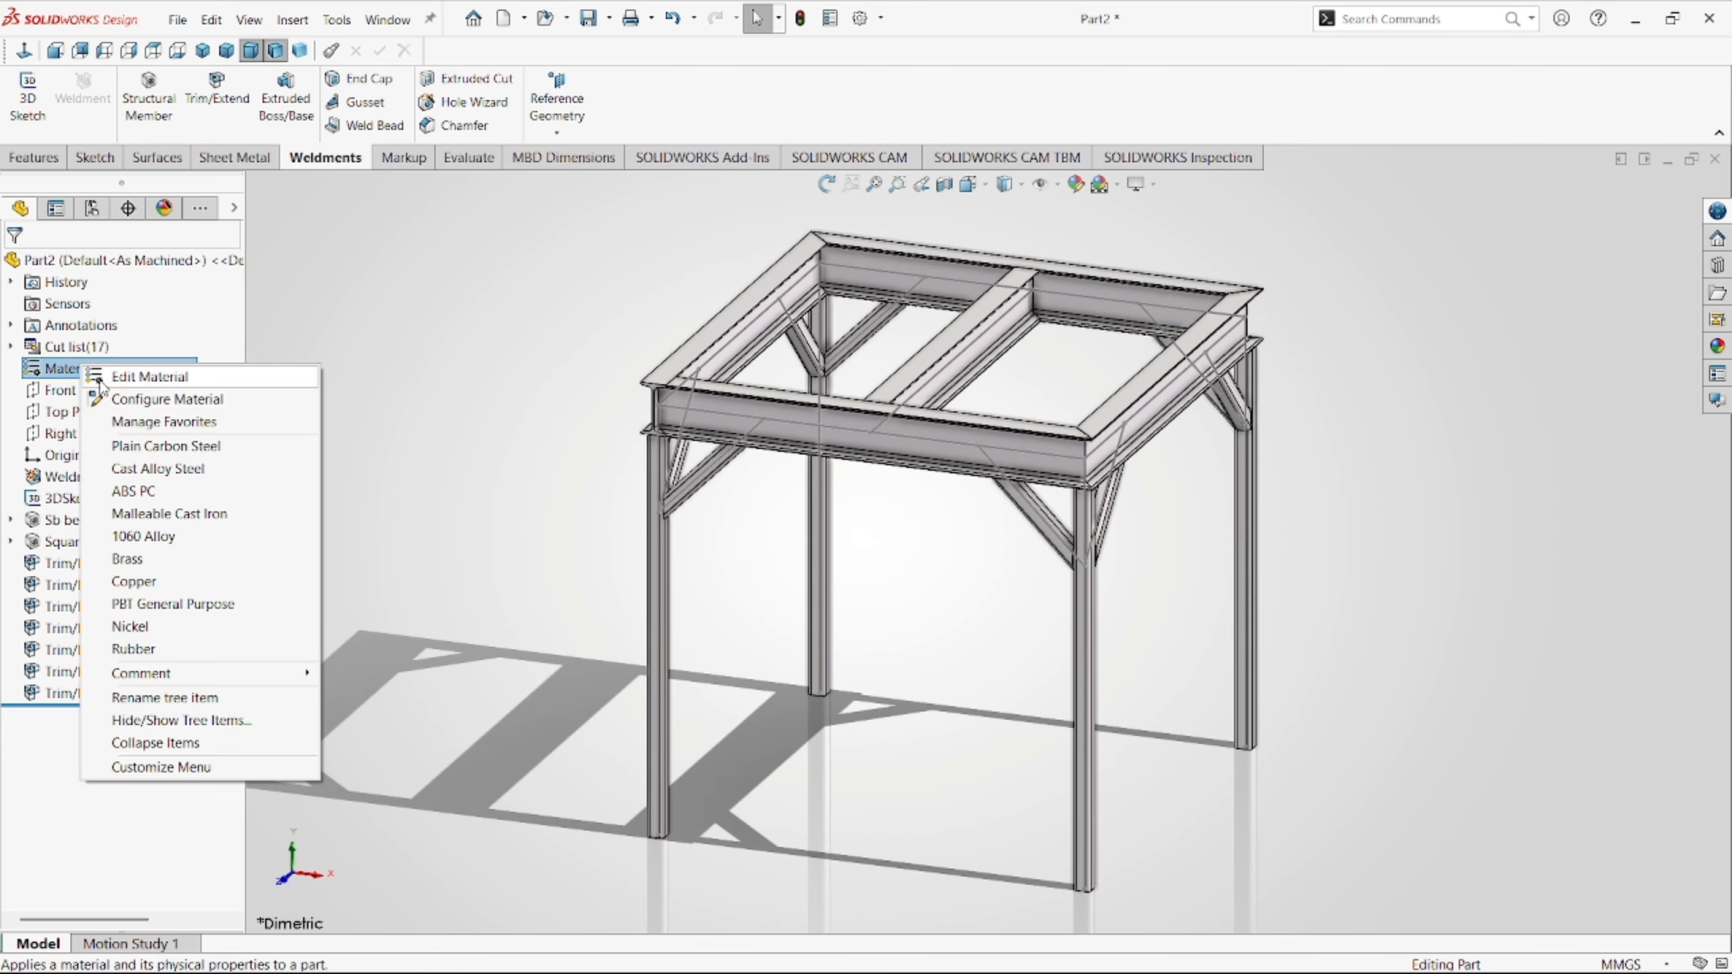
pyautogui.click(152, 379)
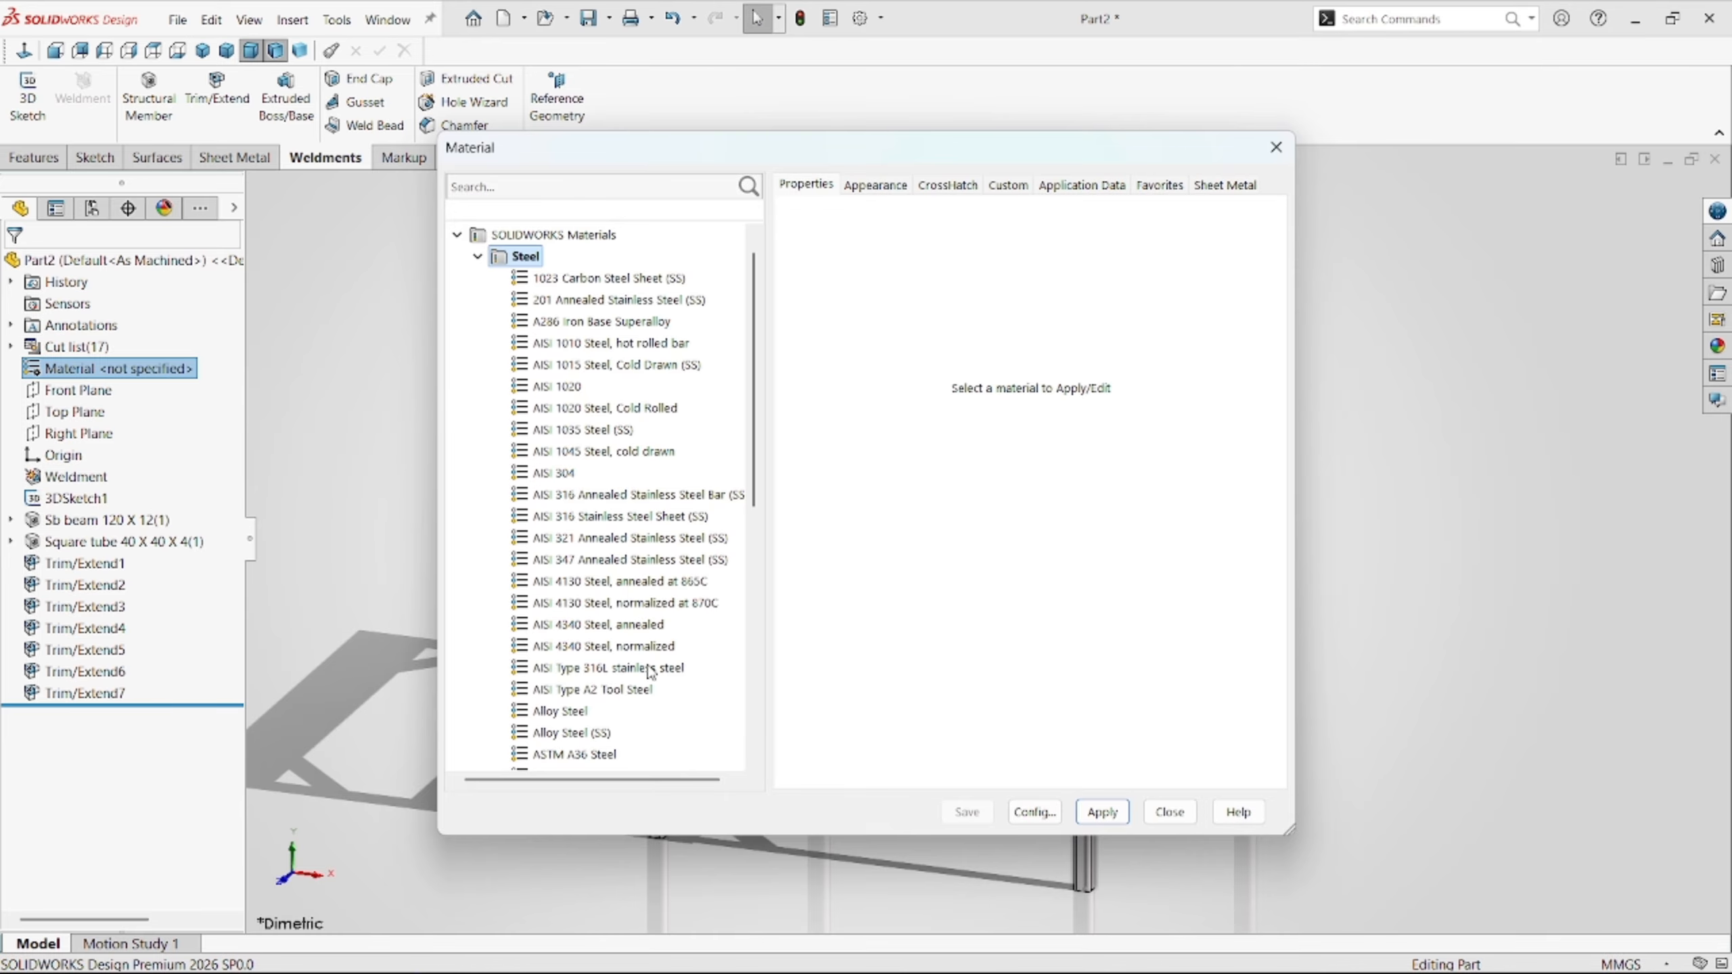
pyautogui.click(645, 642)
pyautogui.click(619, 625)
pyautogui.click(657, 650)
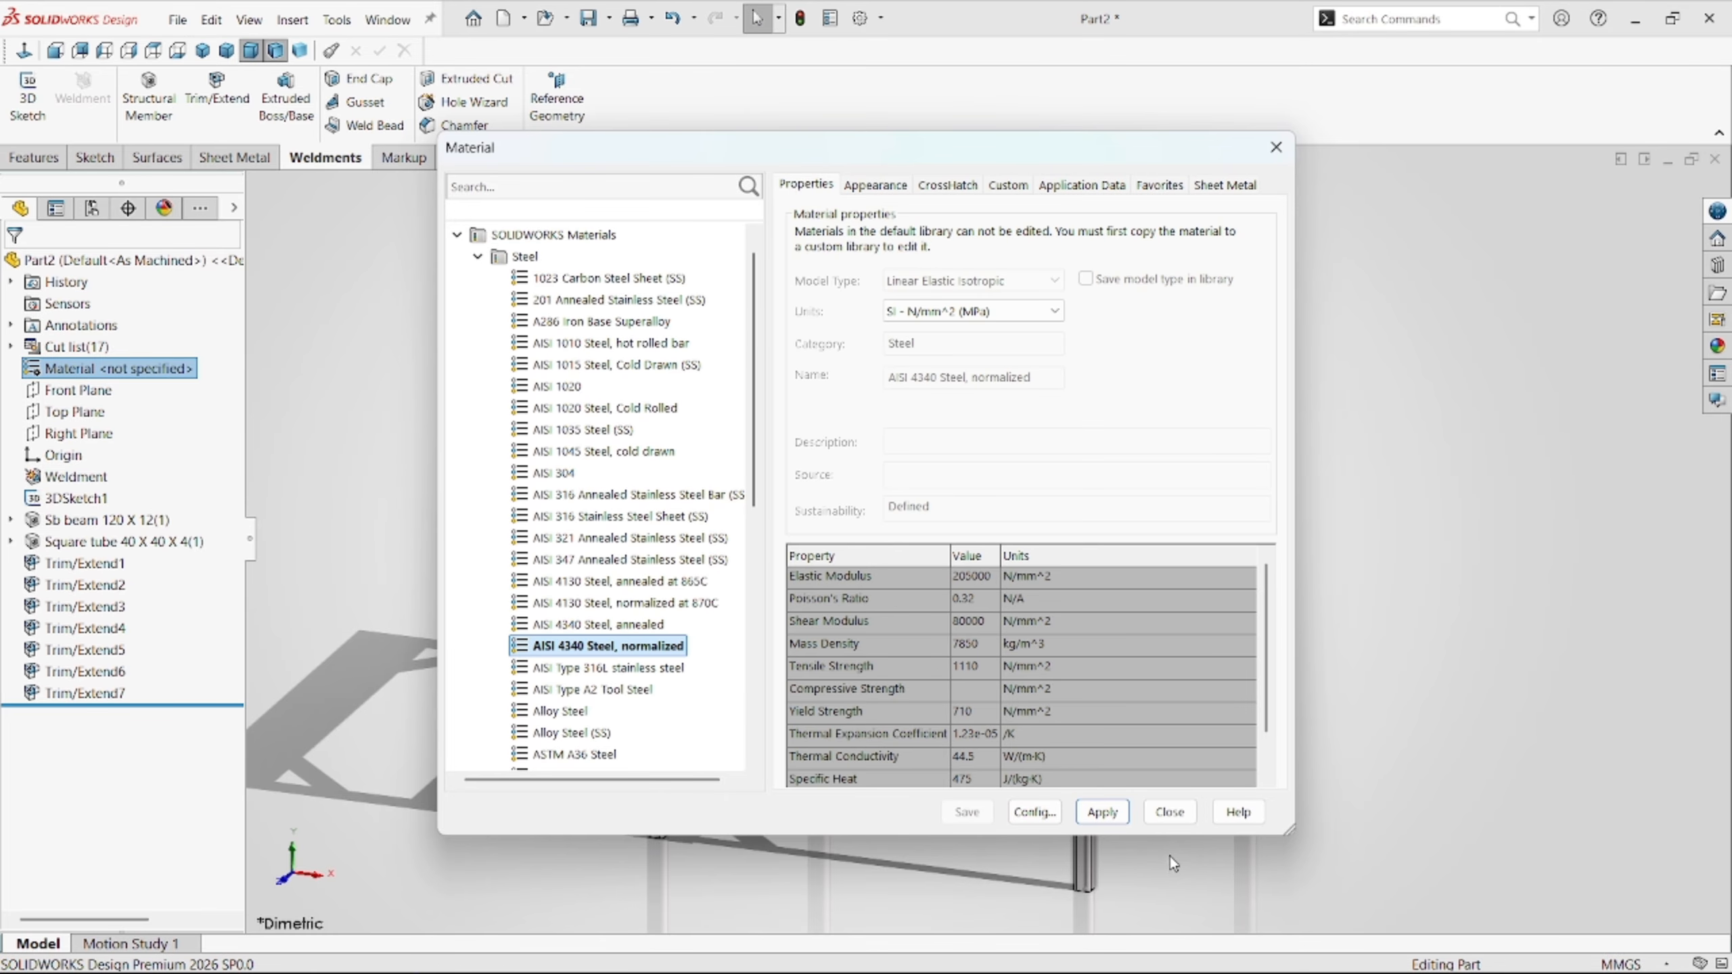
pyautogui.click(1128, 819)
pyautogui.click(1171, 817)
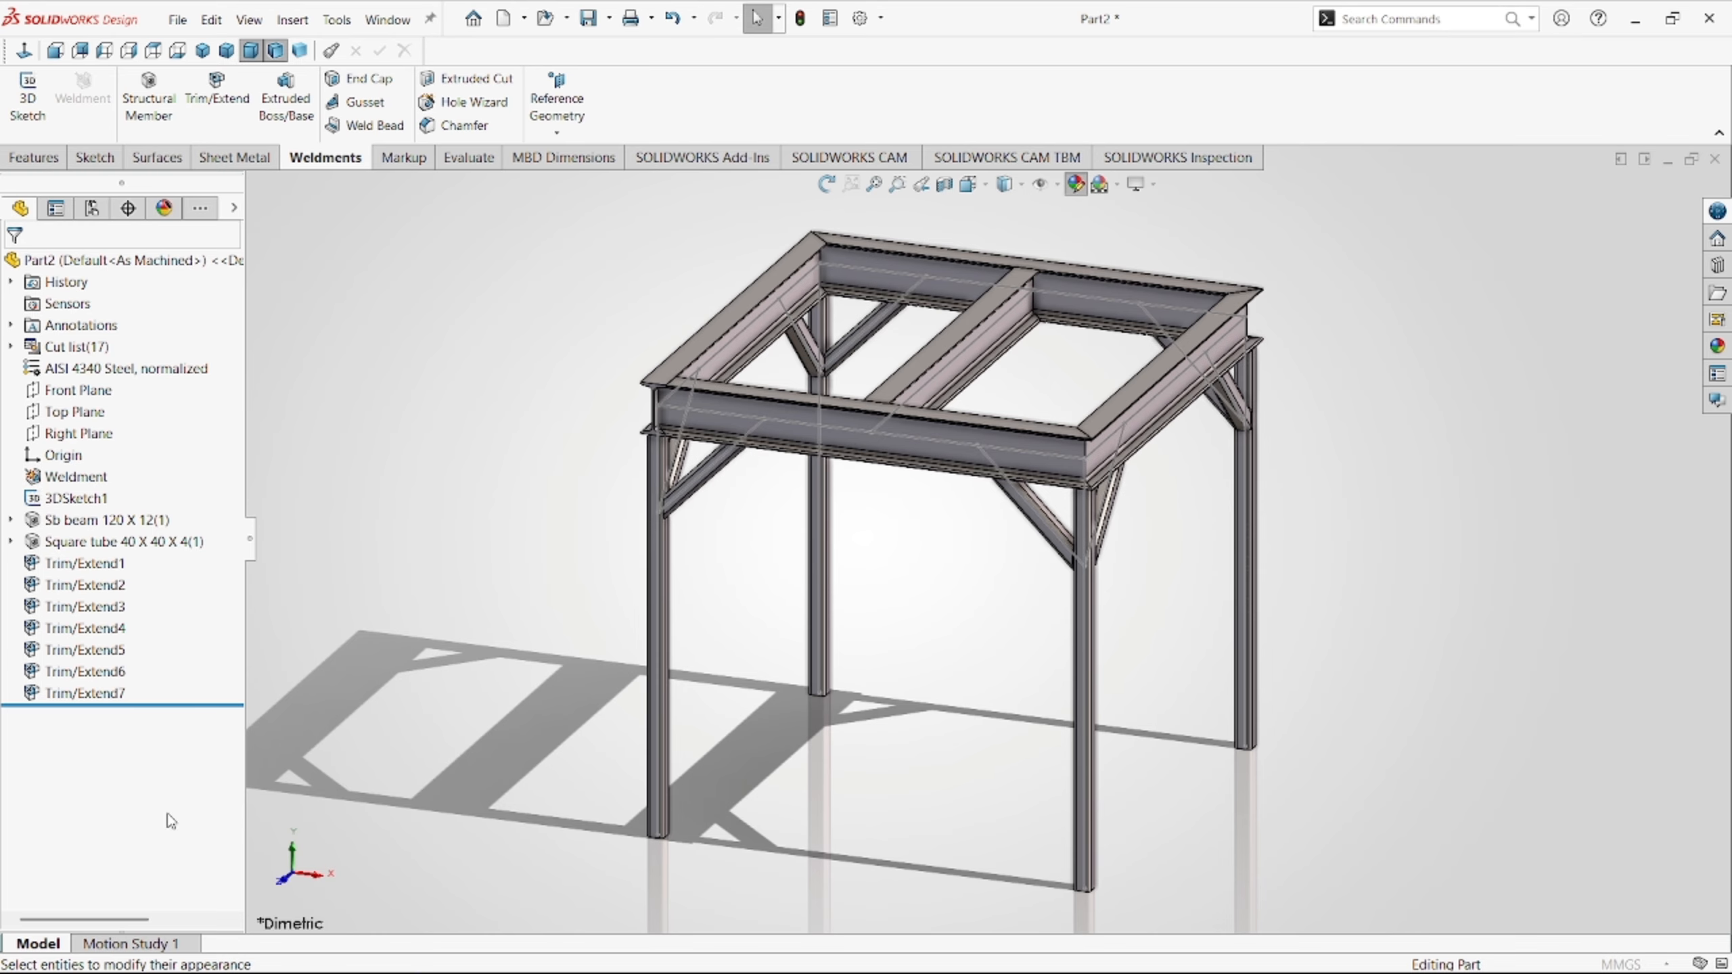
# Colour the whole part's matte steel appearance cyan with RGB 0, 255, 255.
pyautogui.click(145, 914)
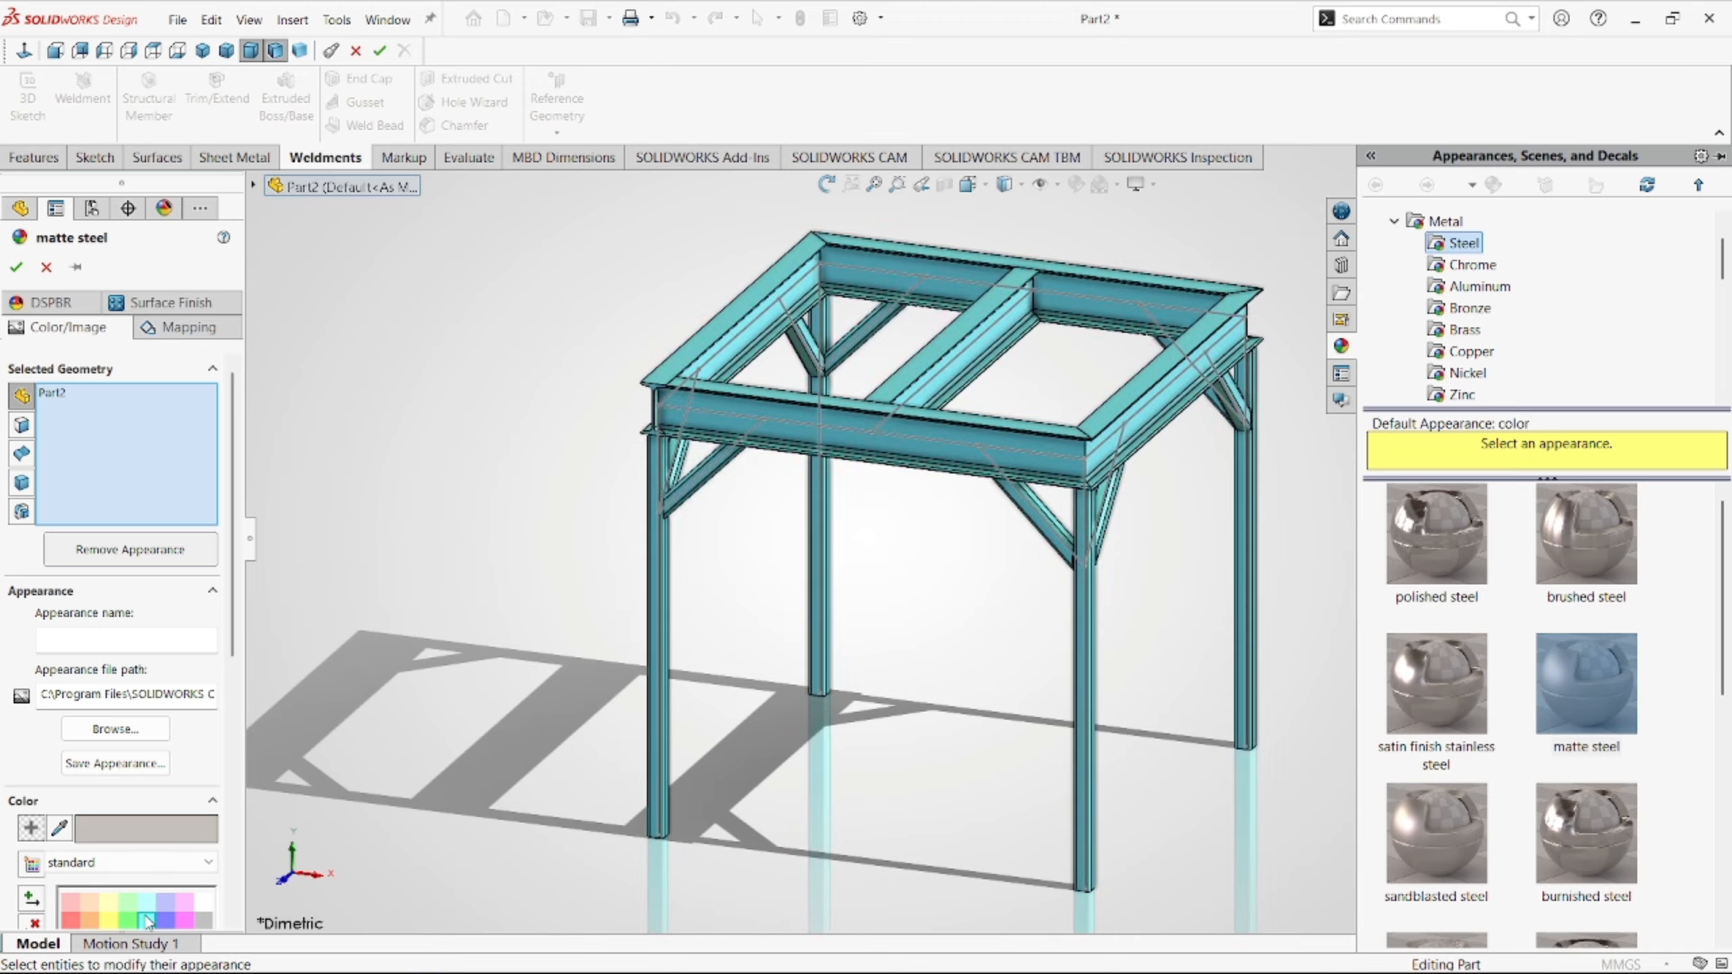
pyautogui.click(155, 636)
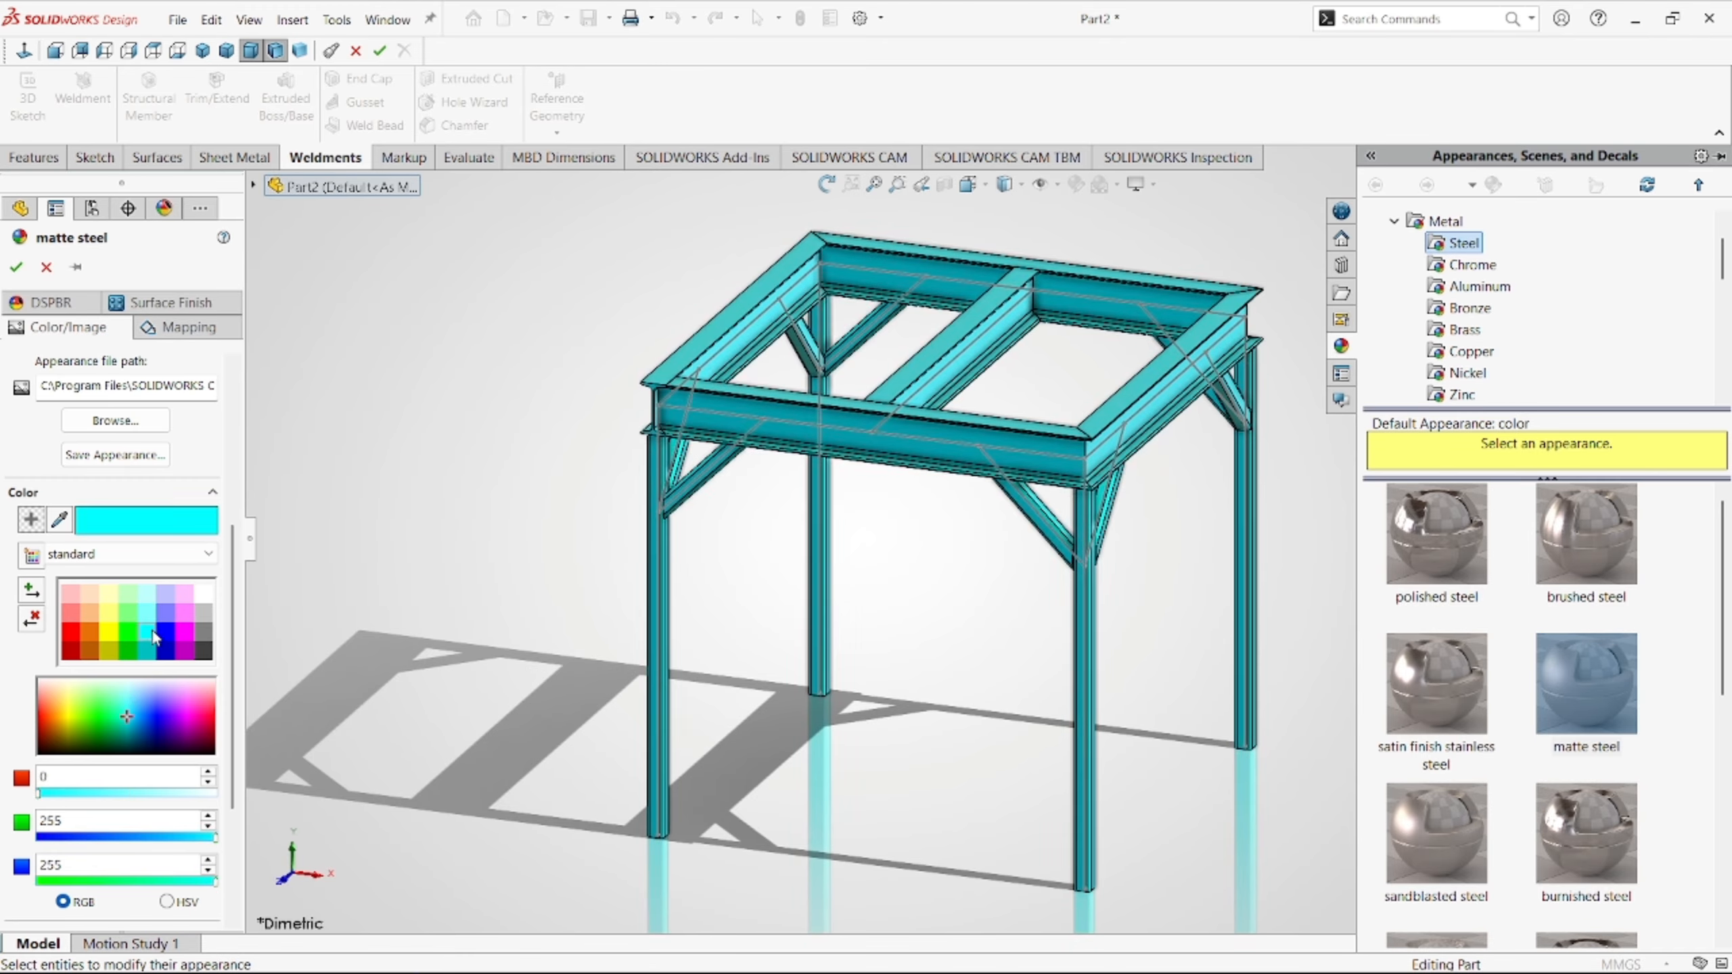
pyautogui.click(17, 267)
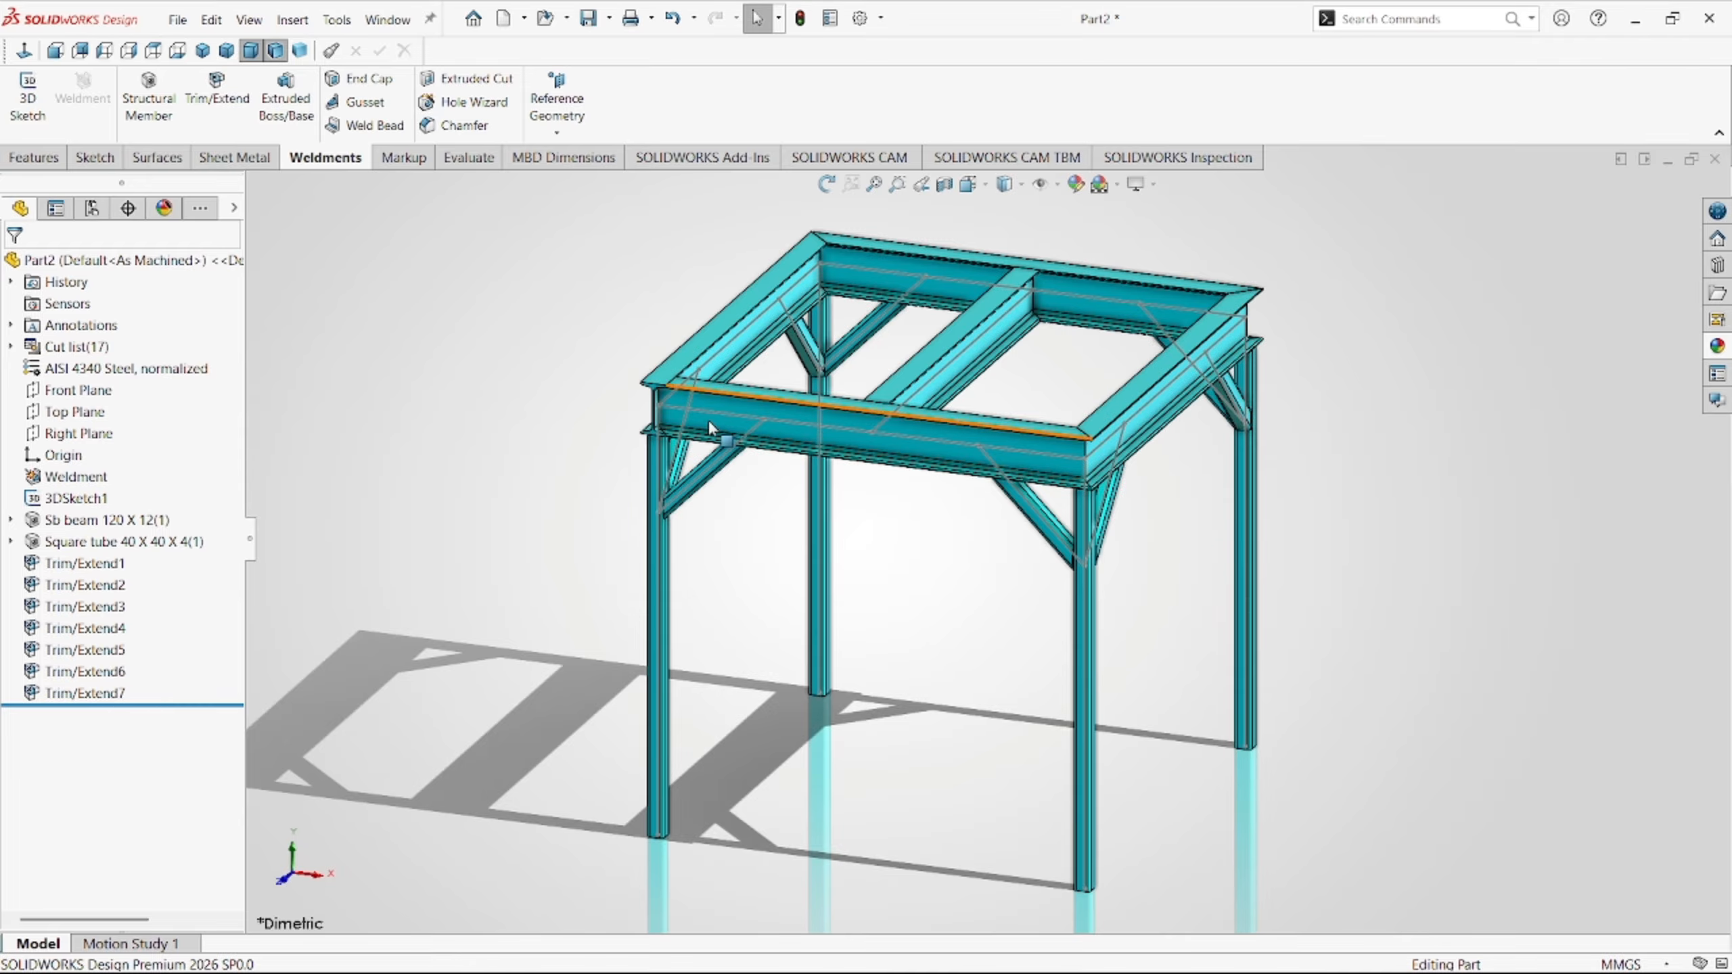
# Check the Welds display filter in the document's Detailing properties.
pyautogui.scroll(-5, 702, 415)
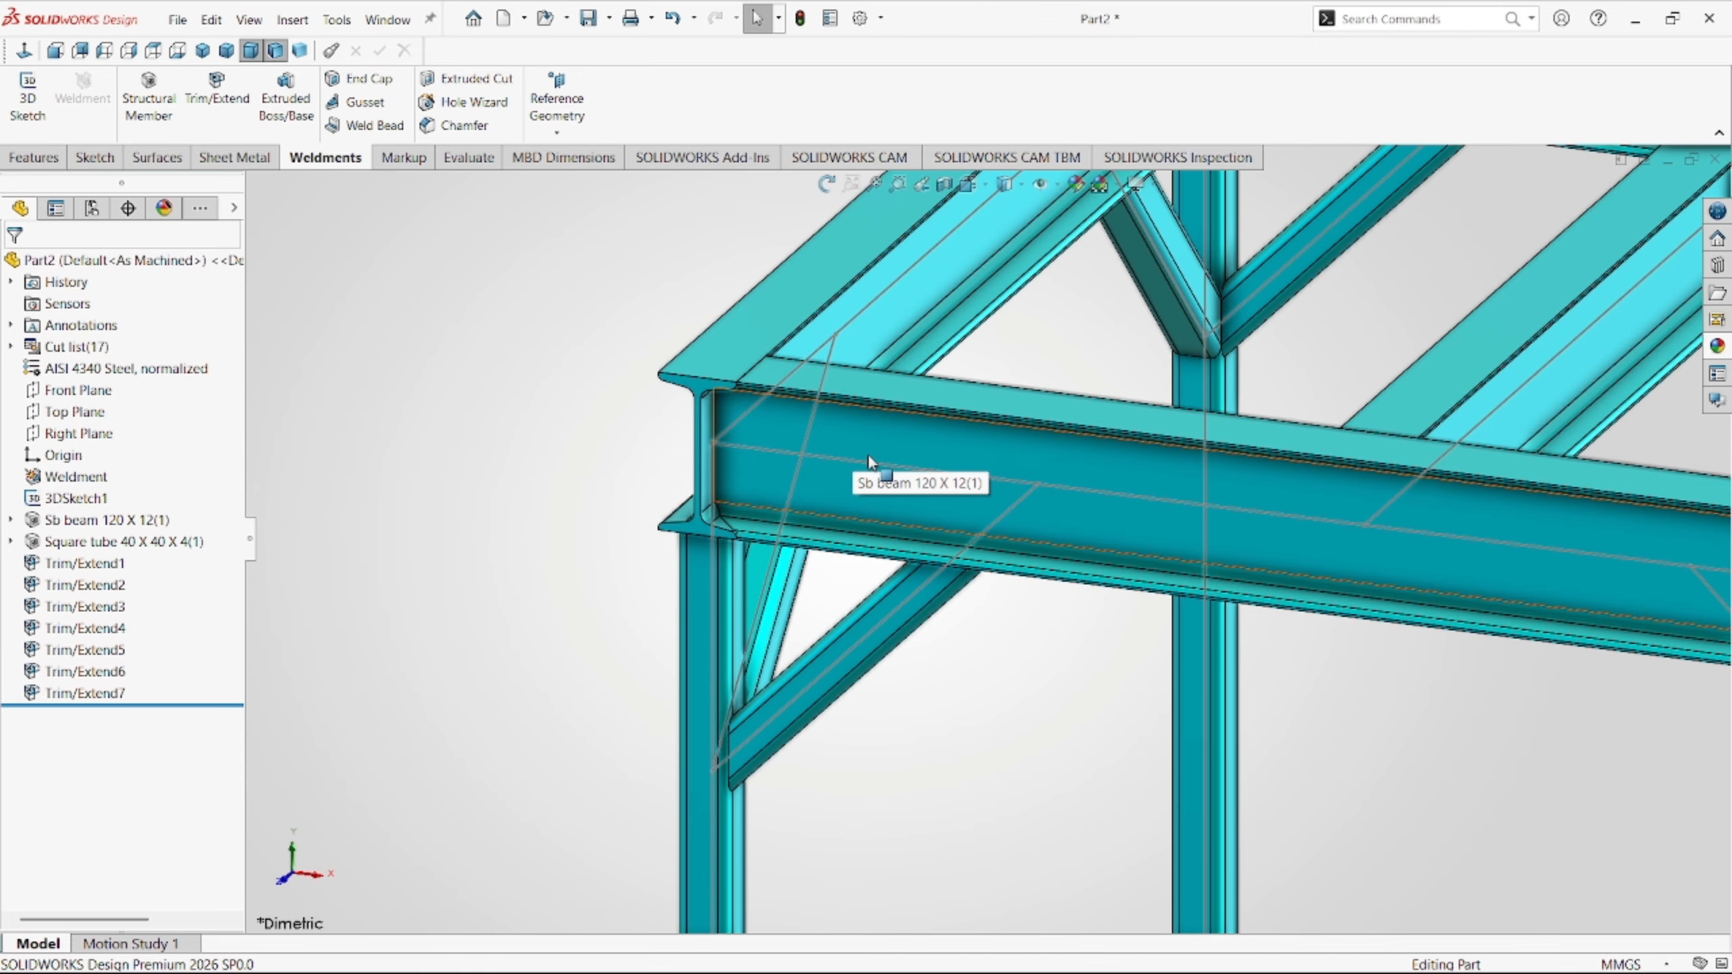
pyautogui.scroll(5, 1132, 441)
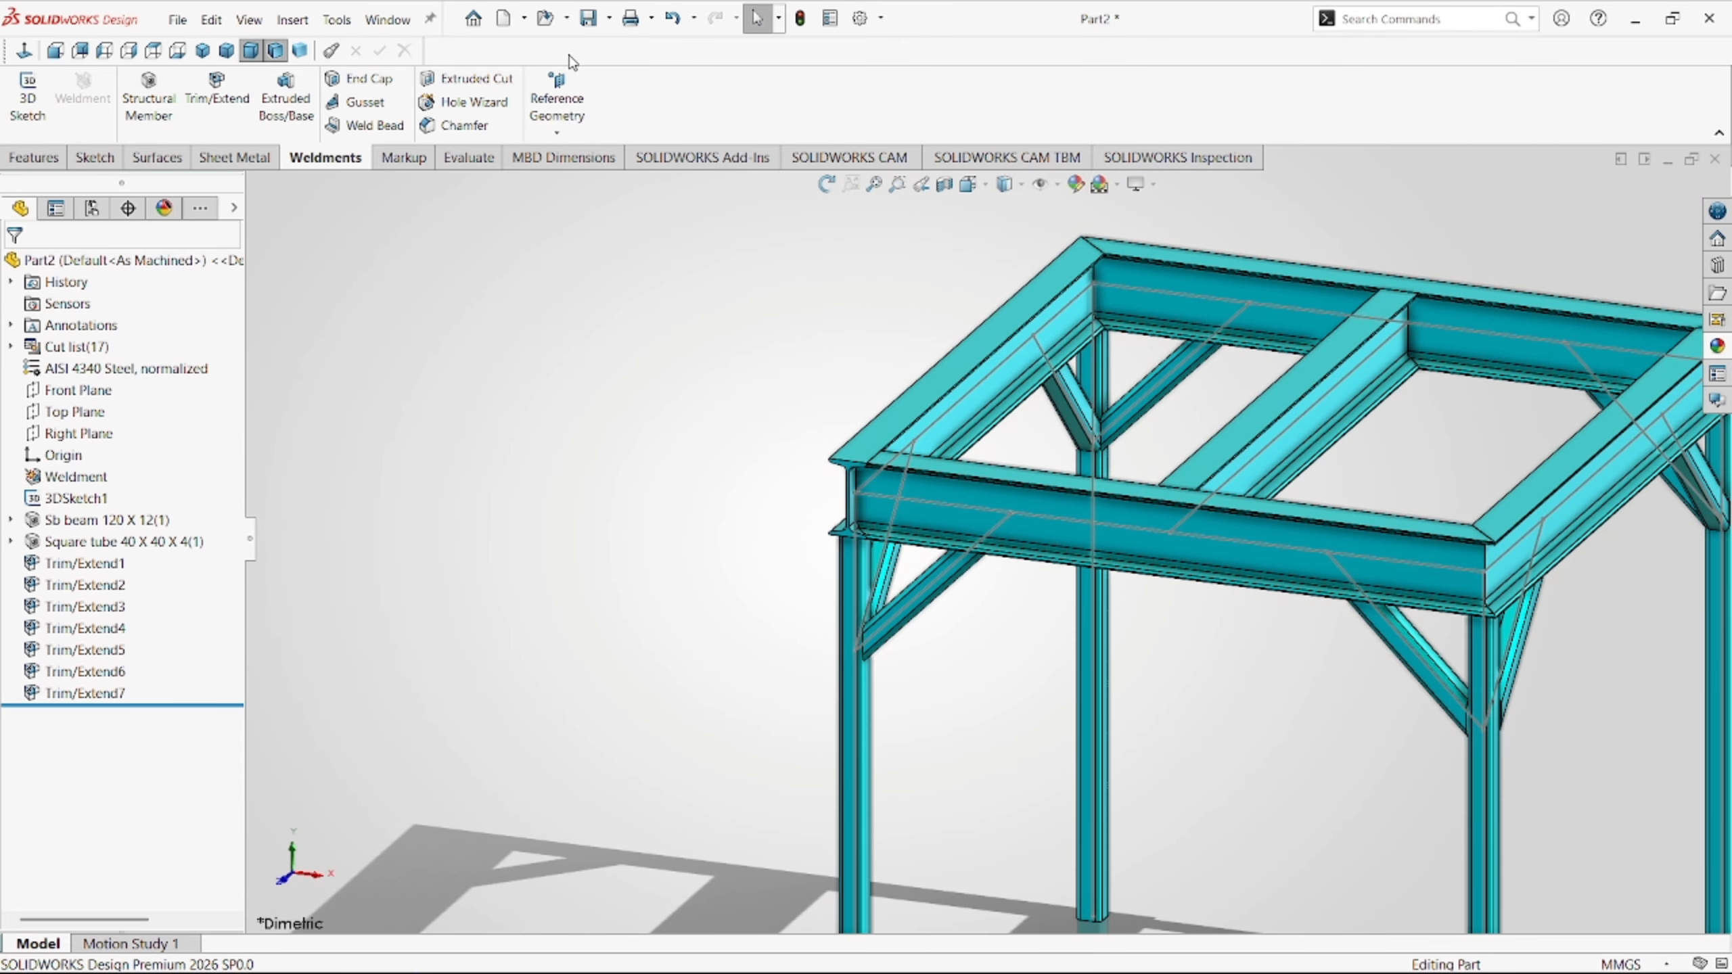
pyautogui.click(860, 19)
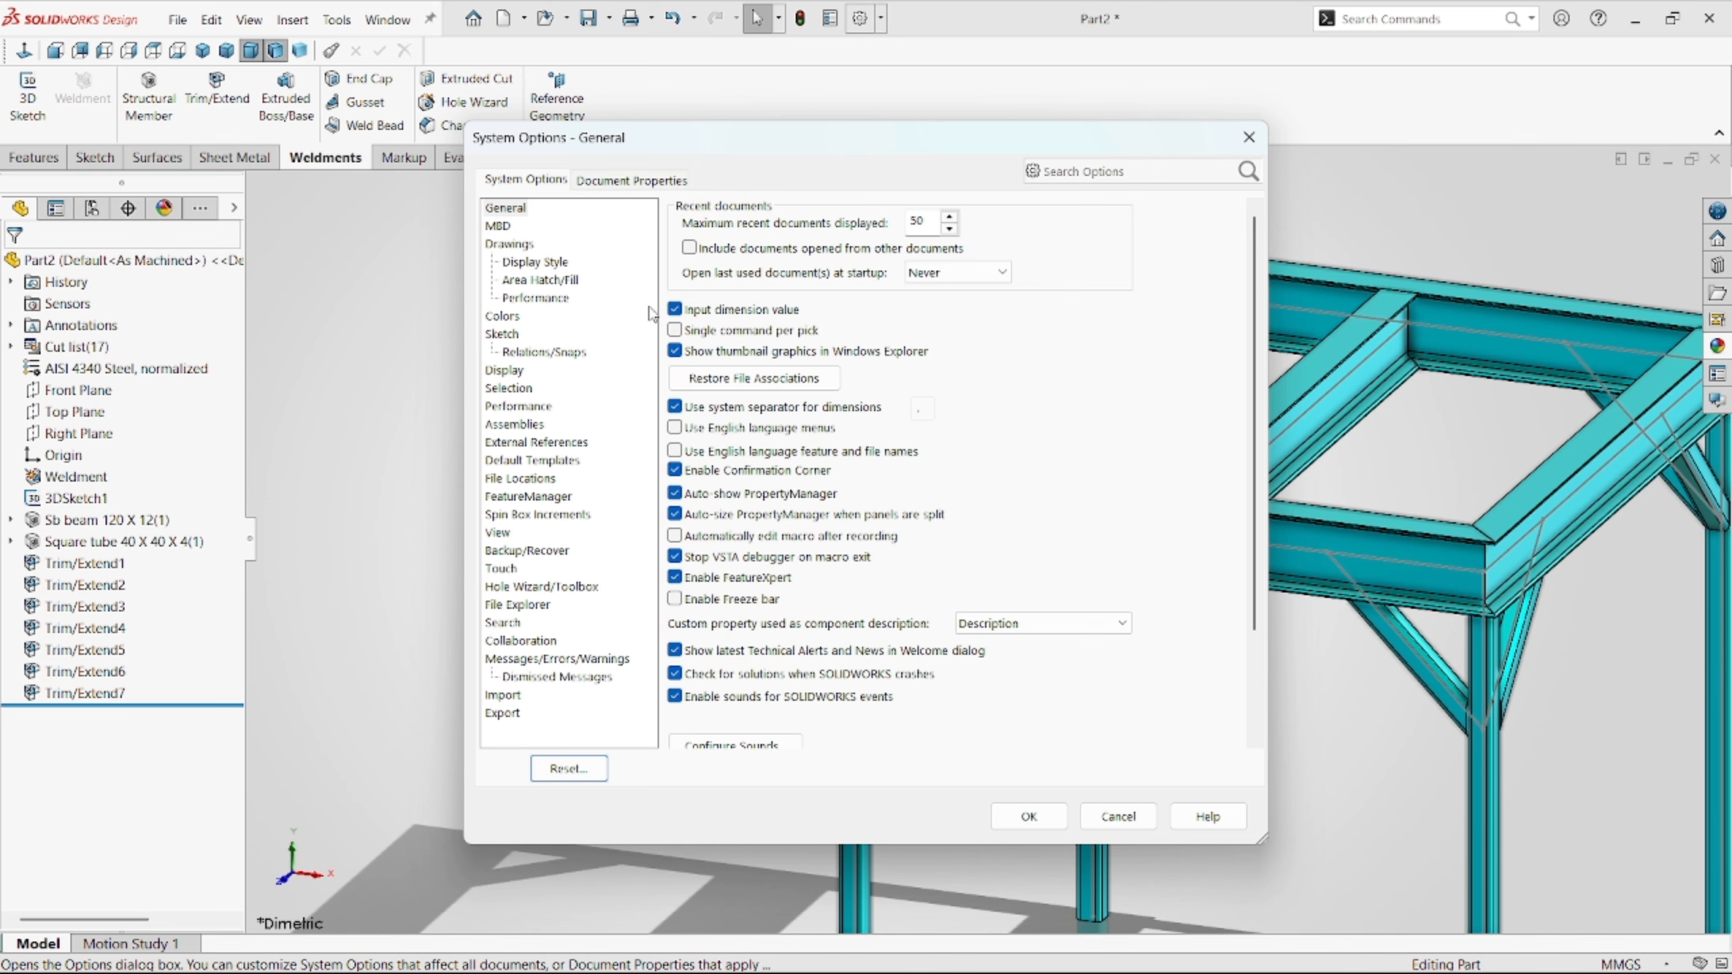
pyautogui.click(633, 180)
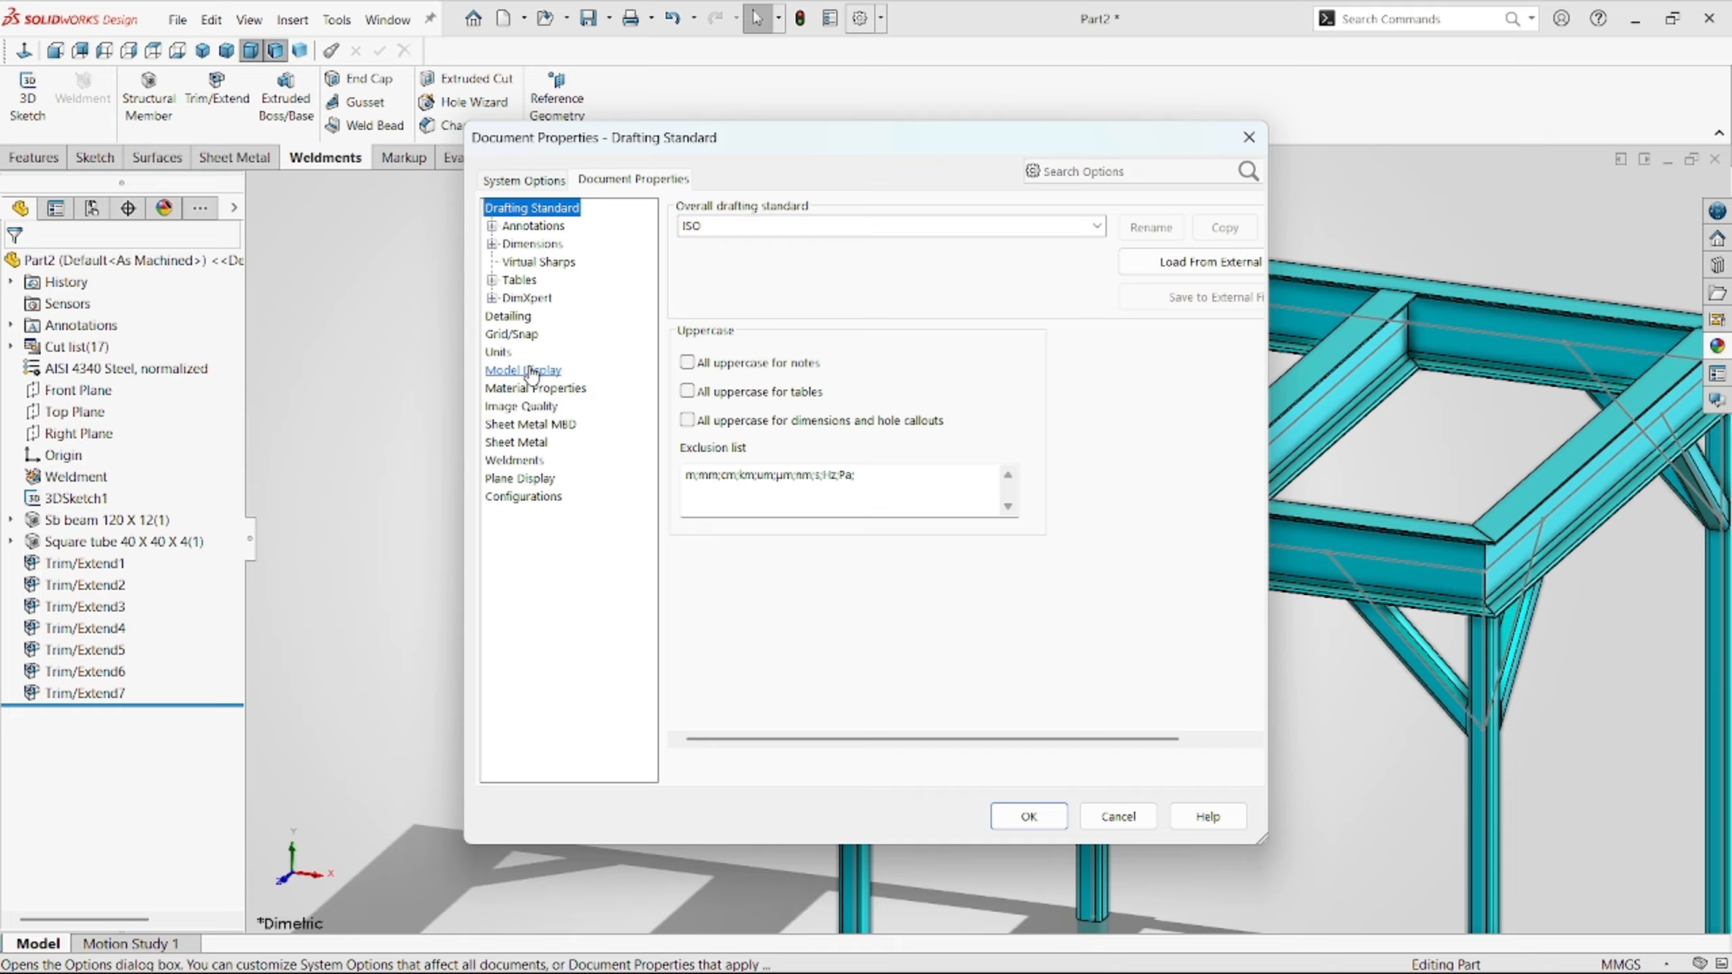
pyautogui.click(525, 317)
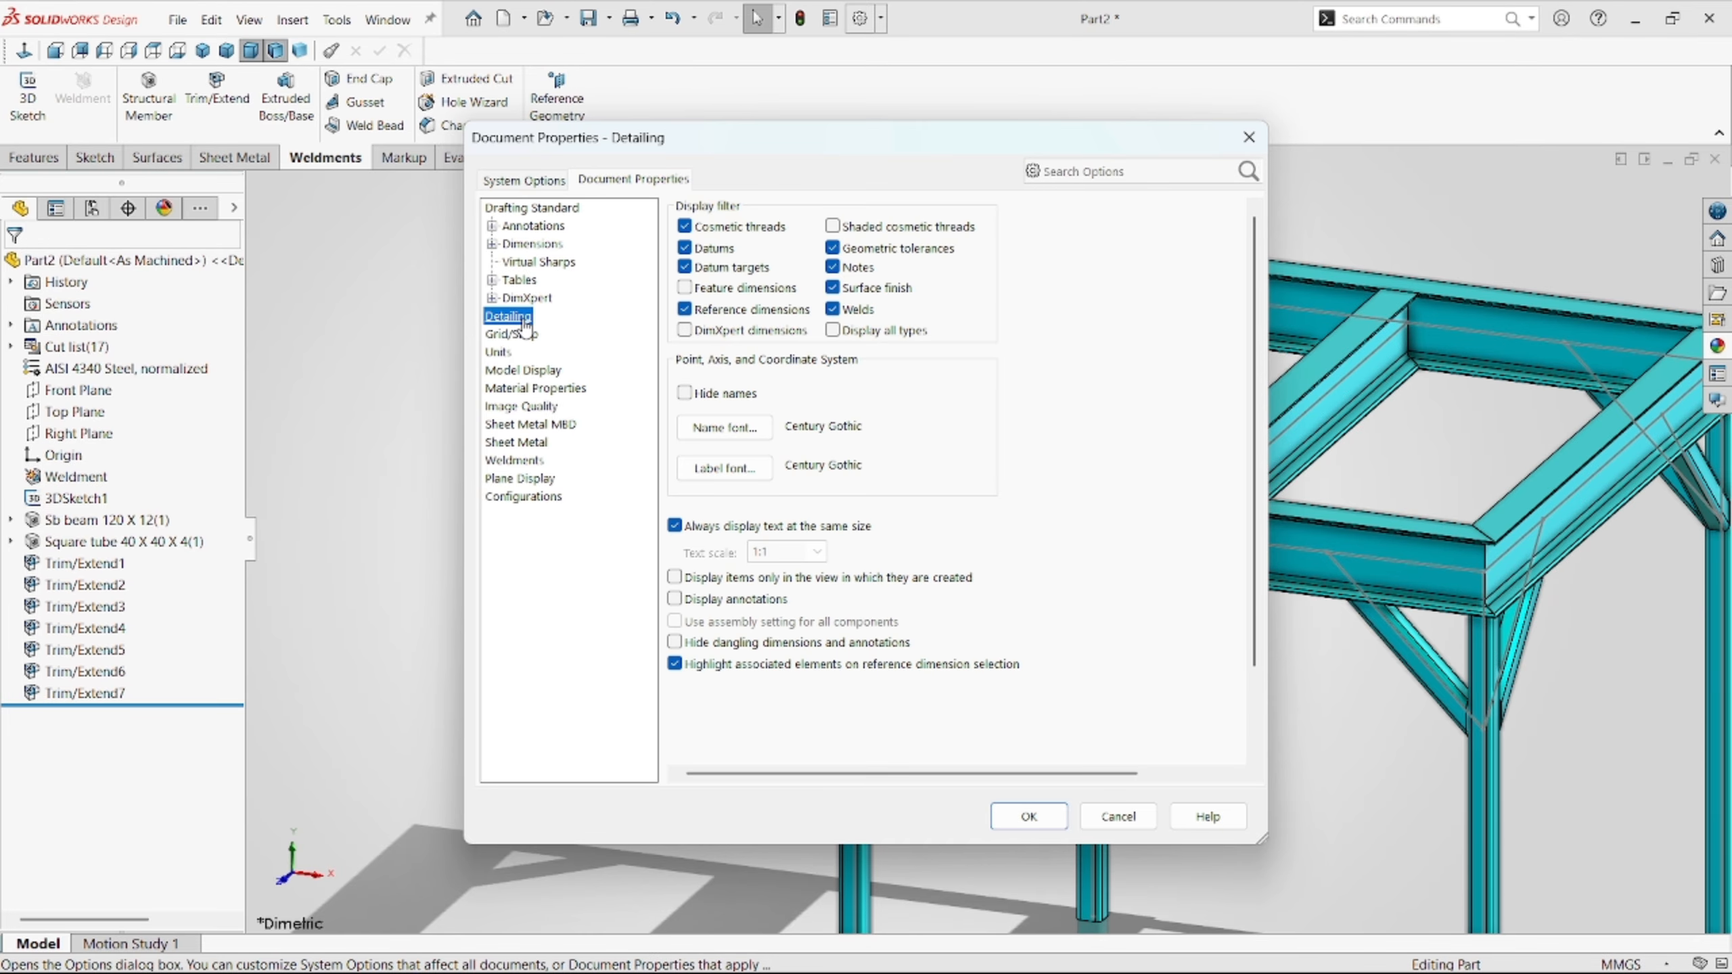
pyautogui.click(834, 311)
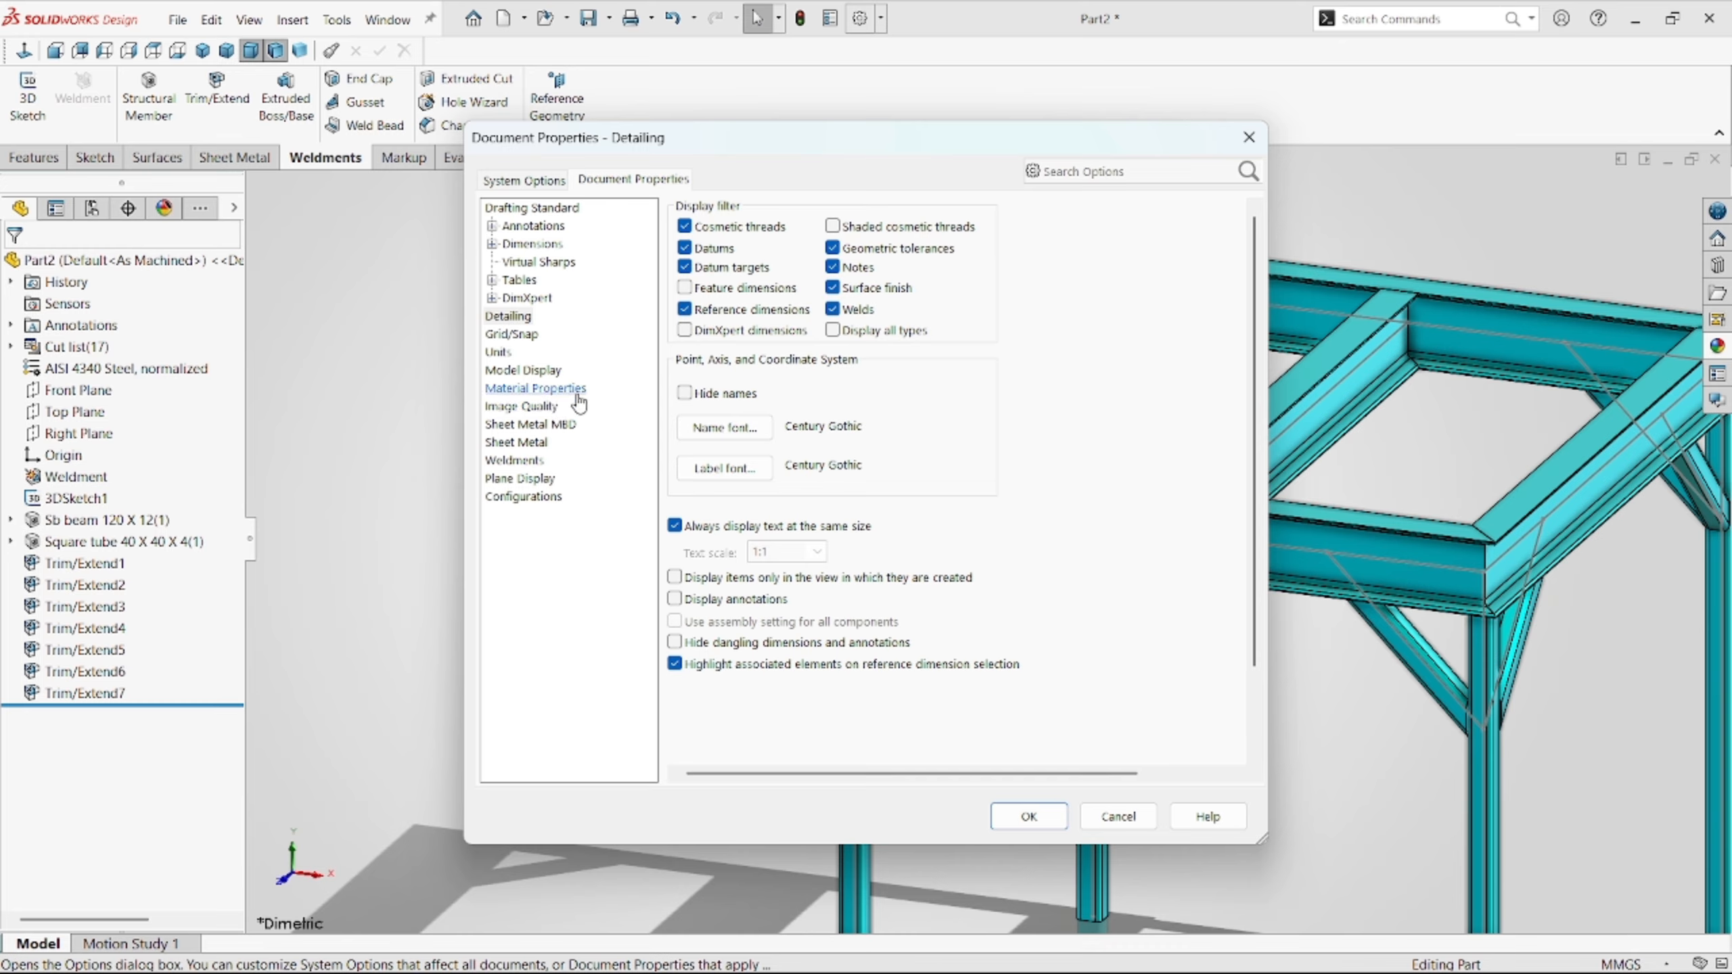
# Raise the document's shaded image quality to a deviation of about 0.56 mm and its wireframe quality close to High.
pyautogui.click(521, 406)
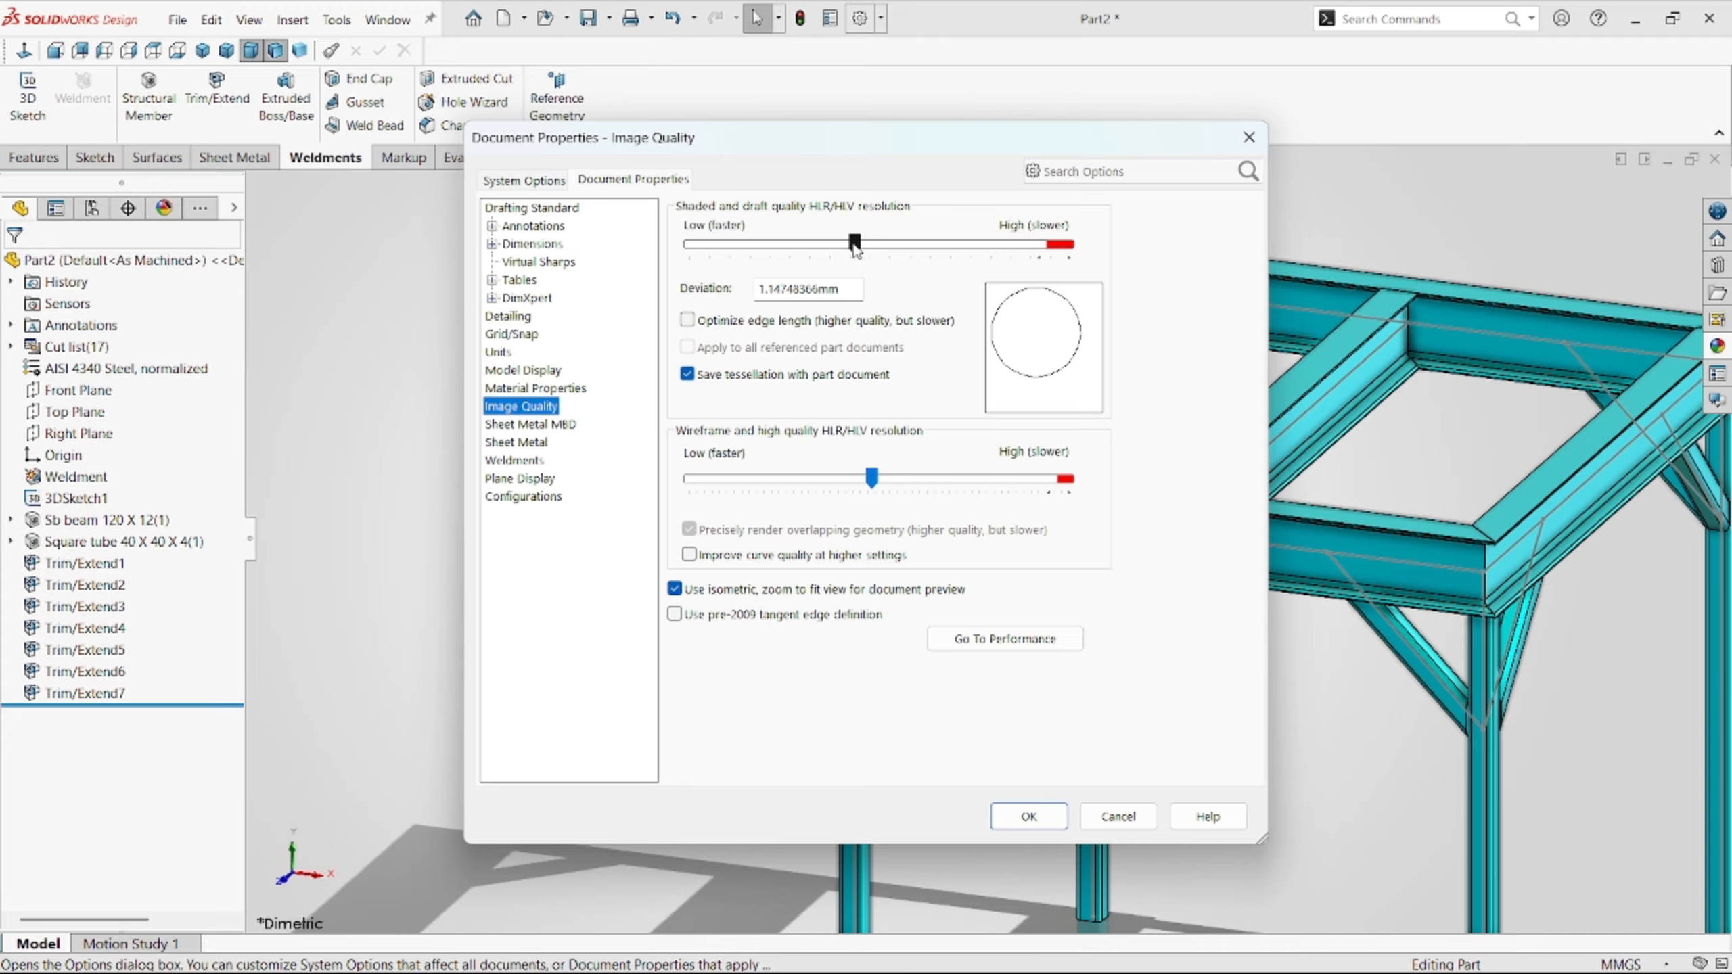
pyautogui.moveTo(855, 244); pyautogui.dragTo(1045, 250)
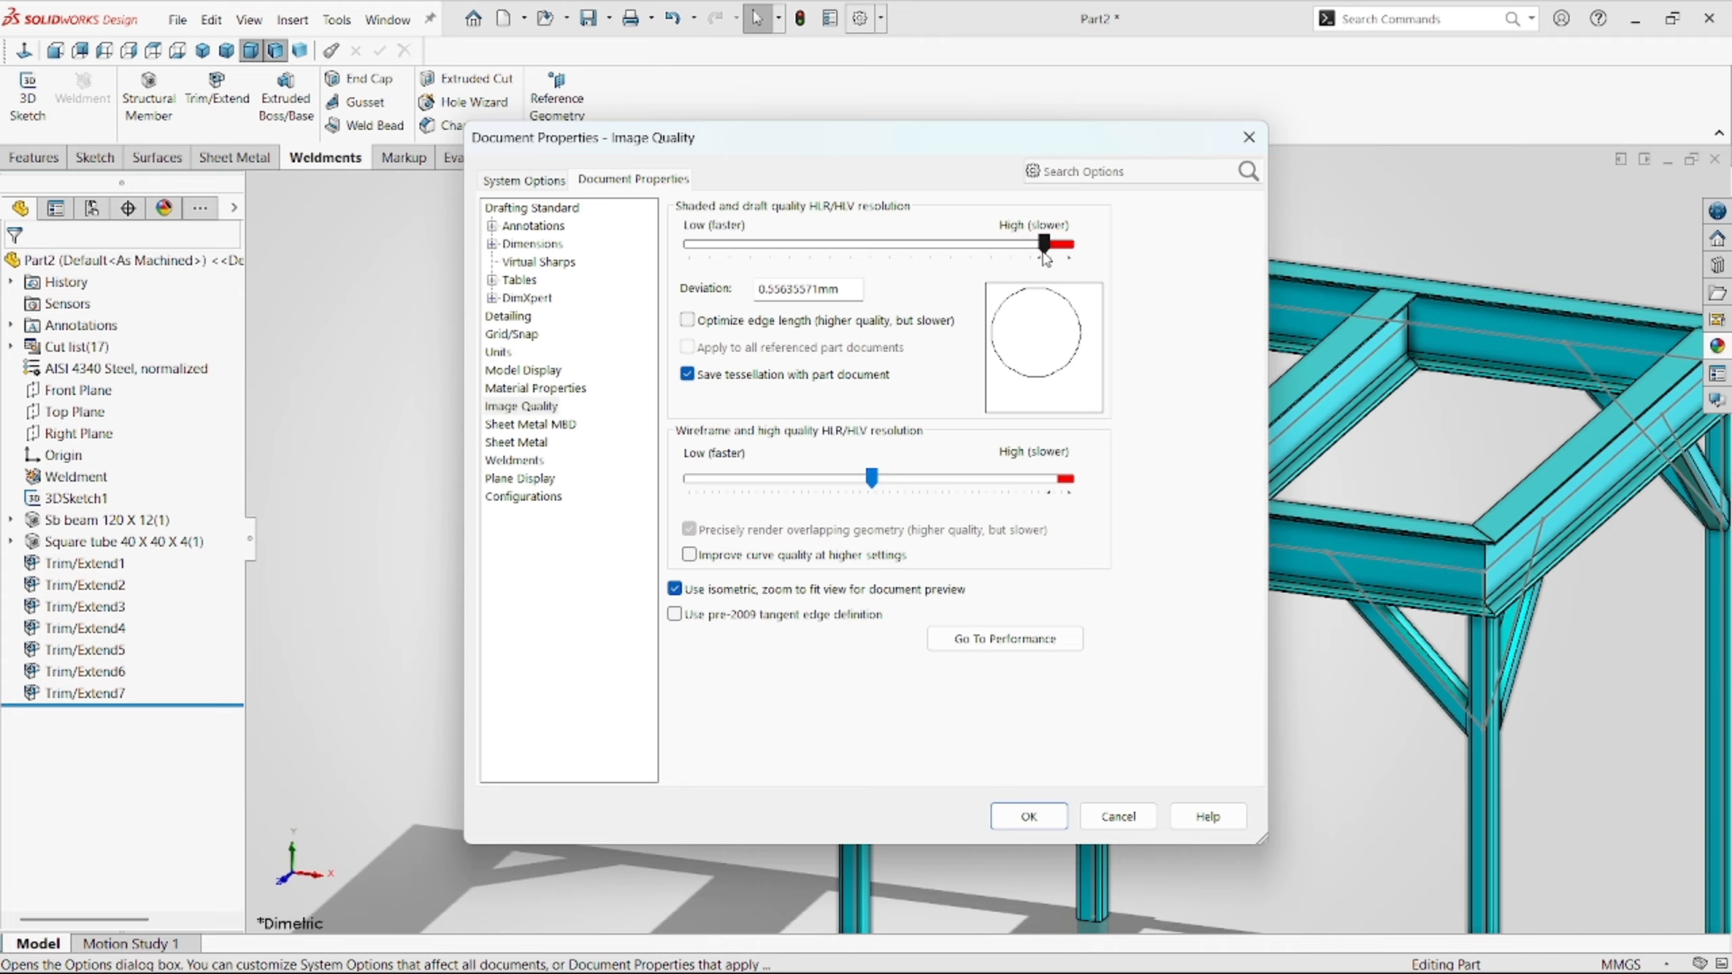
pyautogui.moveTo(874, 481); pyautogui.dragTo(1052, 486)
pyautogui.moveTo(1053, 253); pyautogui.dragTo(1048, 253)
pyautogui.click(1030, 817)
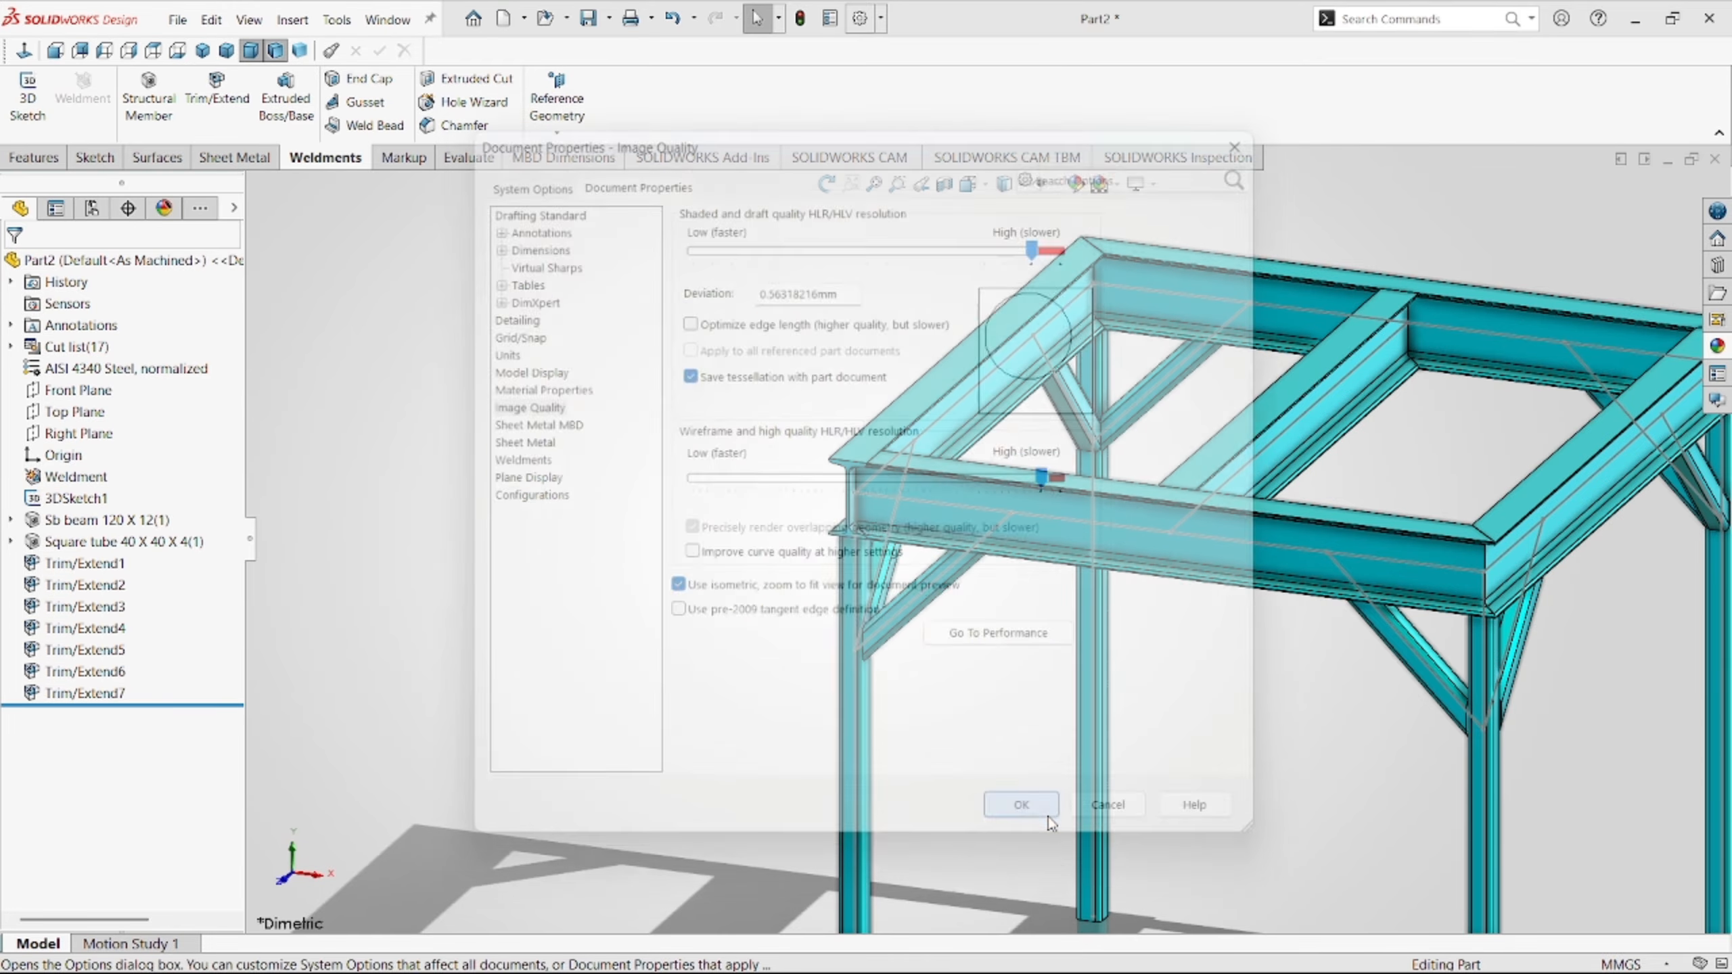
# Turn on the display of weld beads in the model view.
pyautogui.click(259, 22)
pyautogui.moveTo(352, 189)
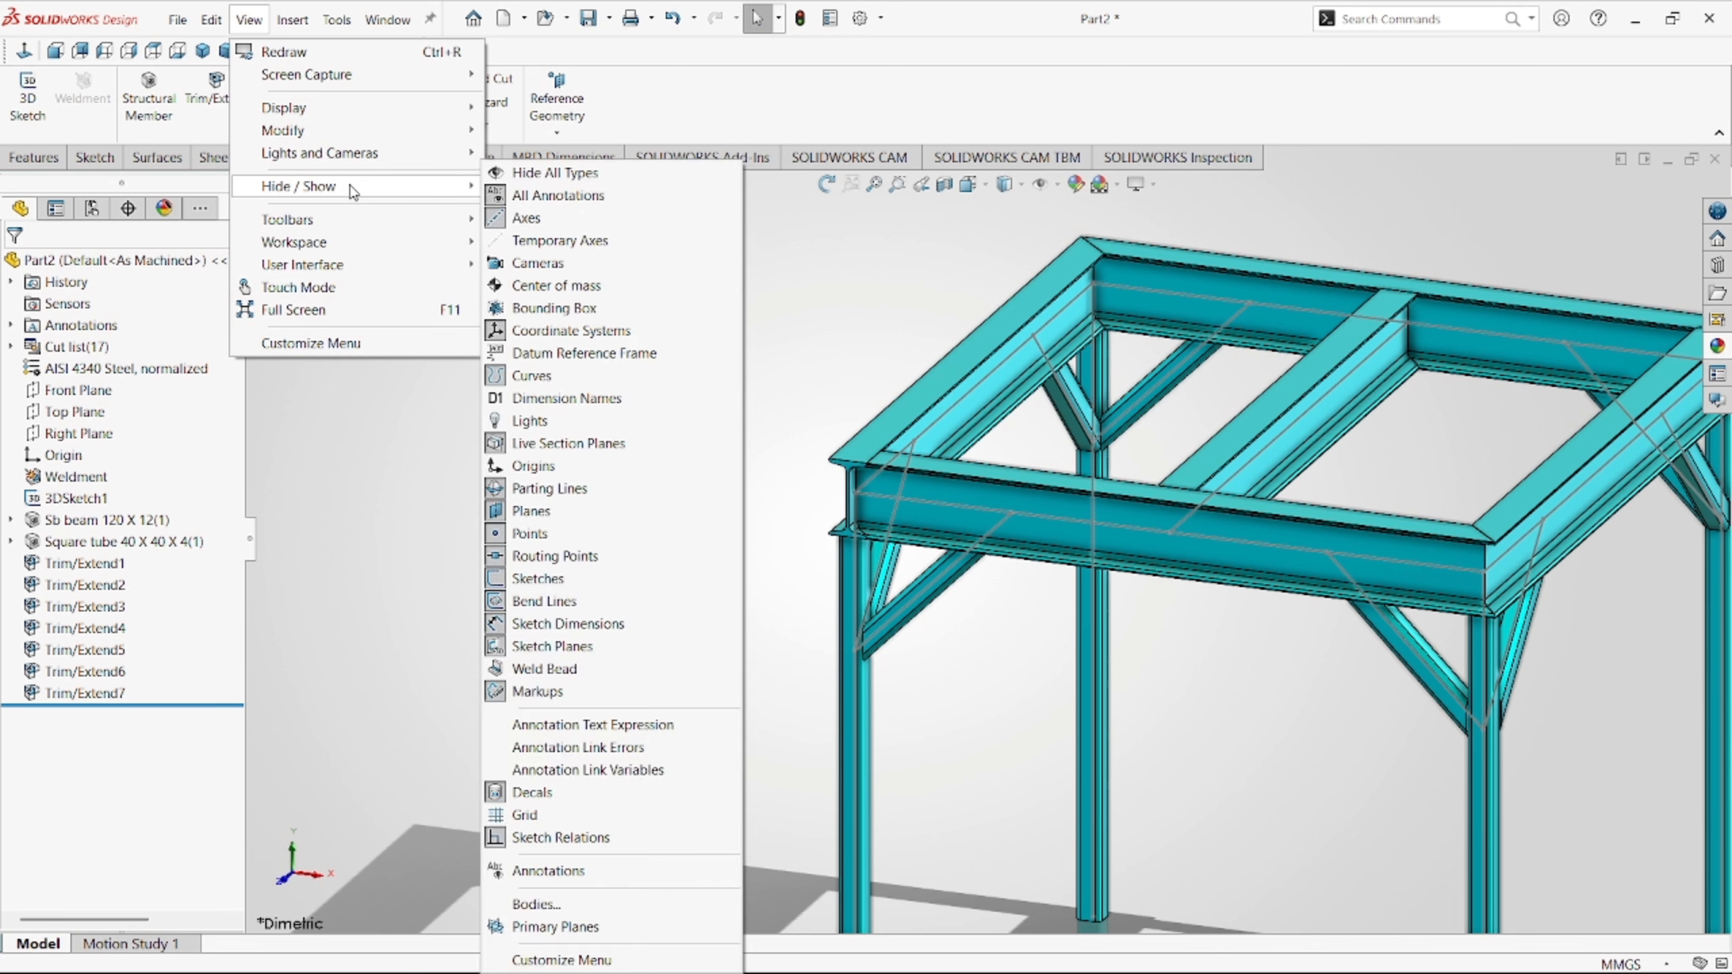
pyautogui.click(500, 672)
pyautogui.click(433, 665)
# Start a weld bead at the front left beam corner between the front beam's web face and the adjoining side beam's web face.
pyautogui.scroll(4, 710, 558)
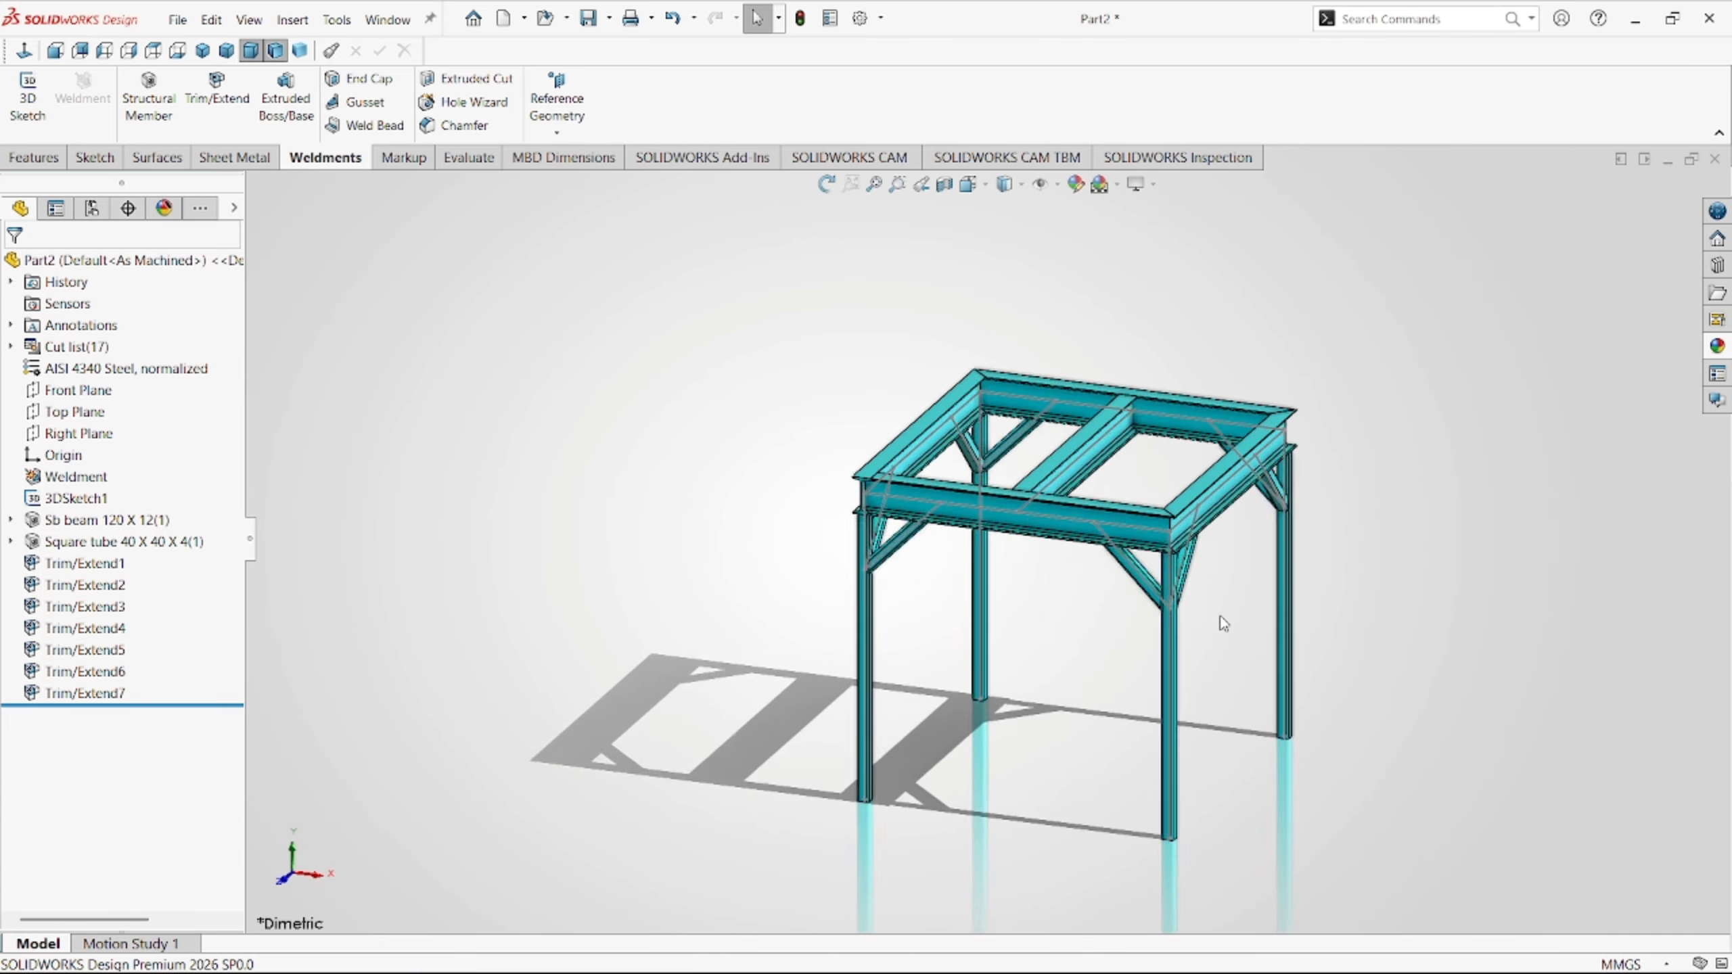
pyautogui.scroll(-3, 1024, 600)
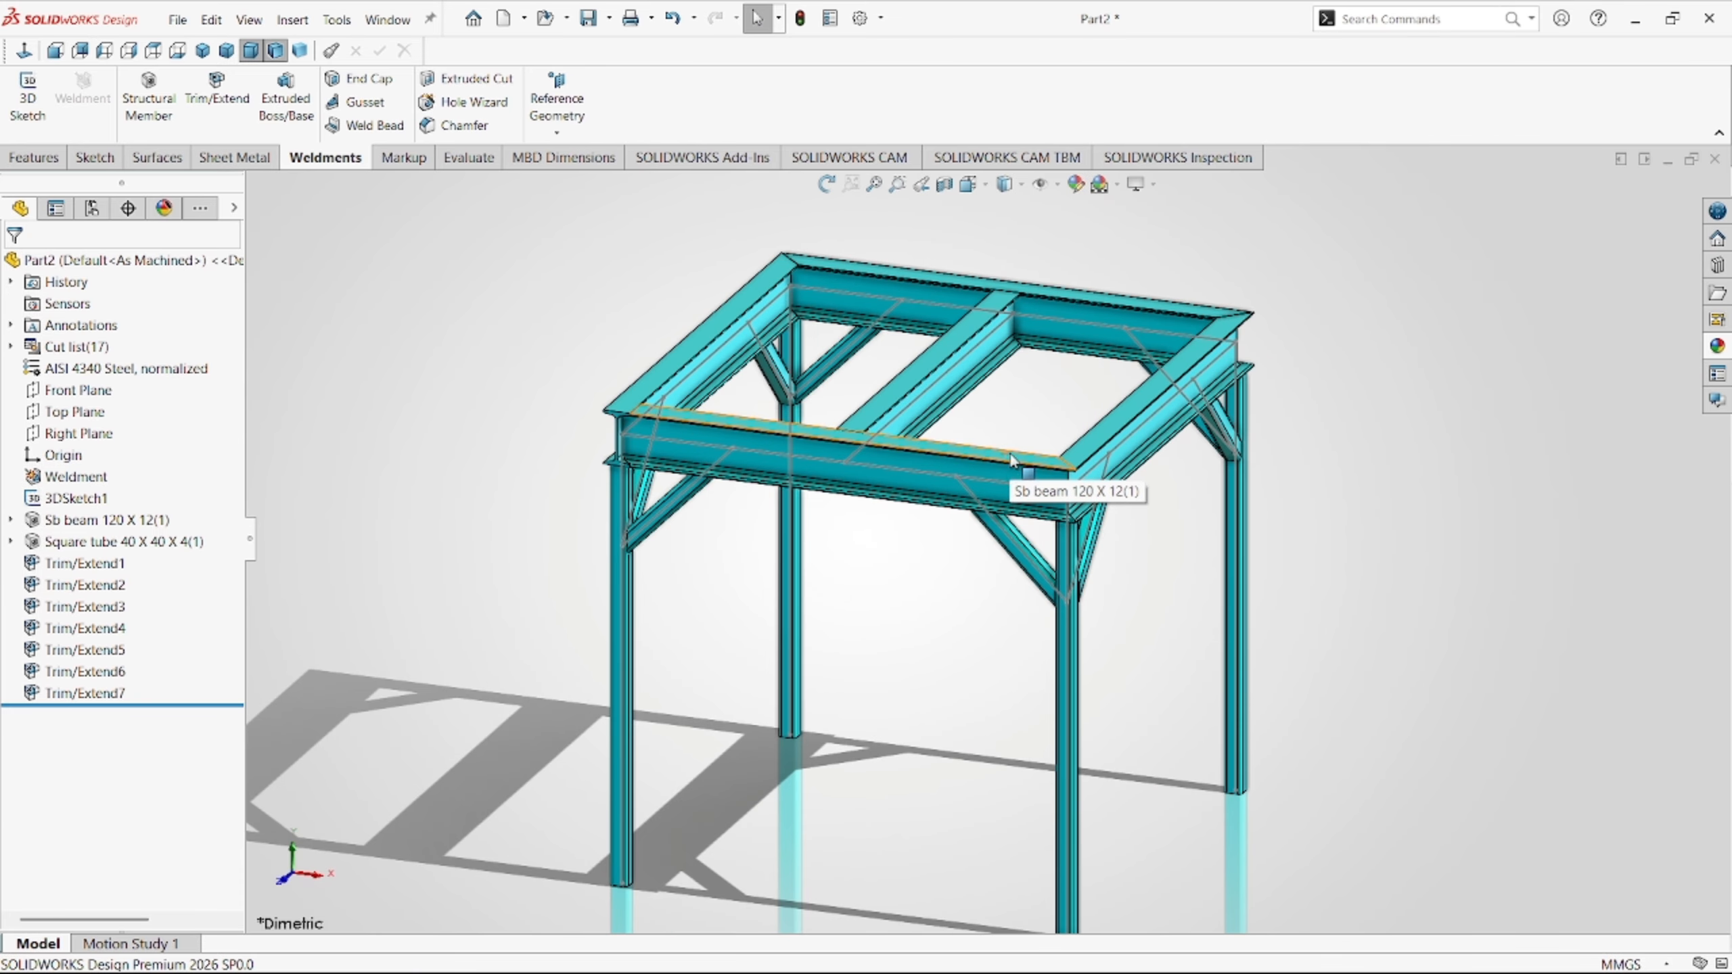
pyautogui.scroll(-2, 960, 414)
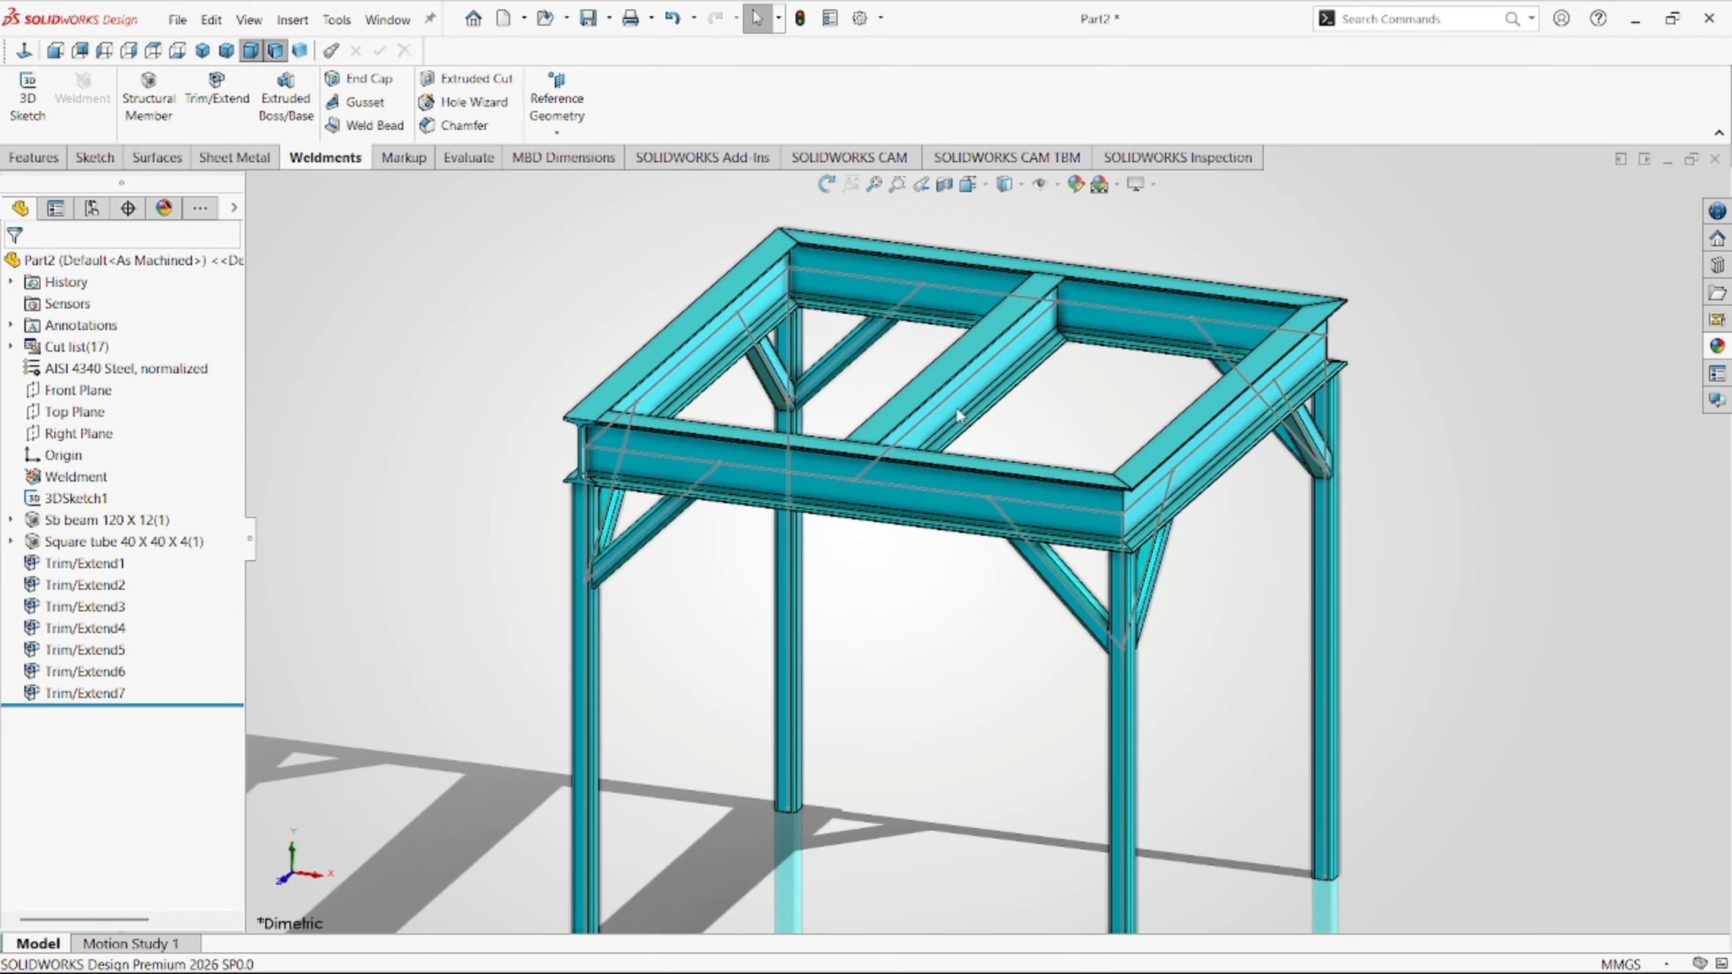
pyautogui.click(392, 137)
pyautogui.scroll(-8, 725, 584)
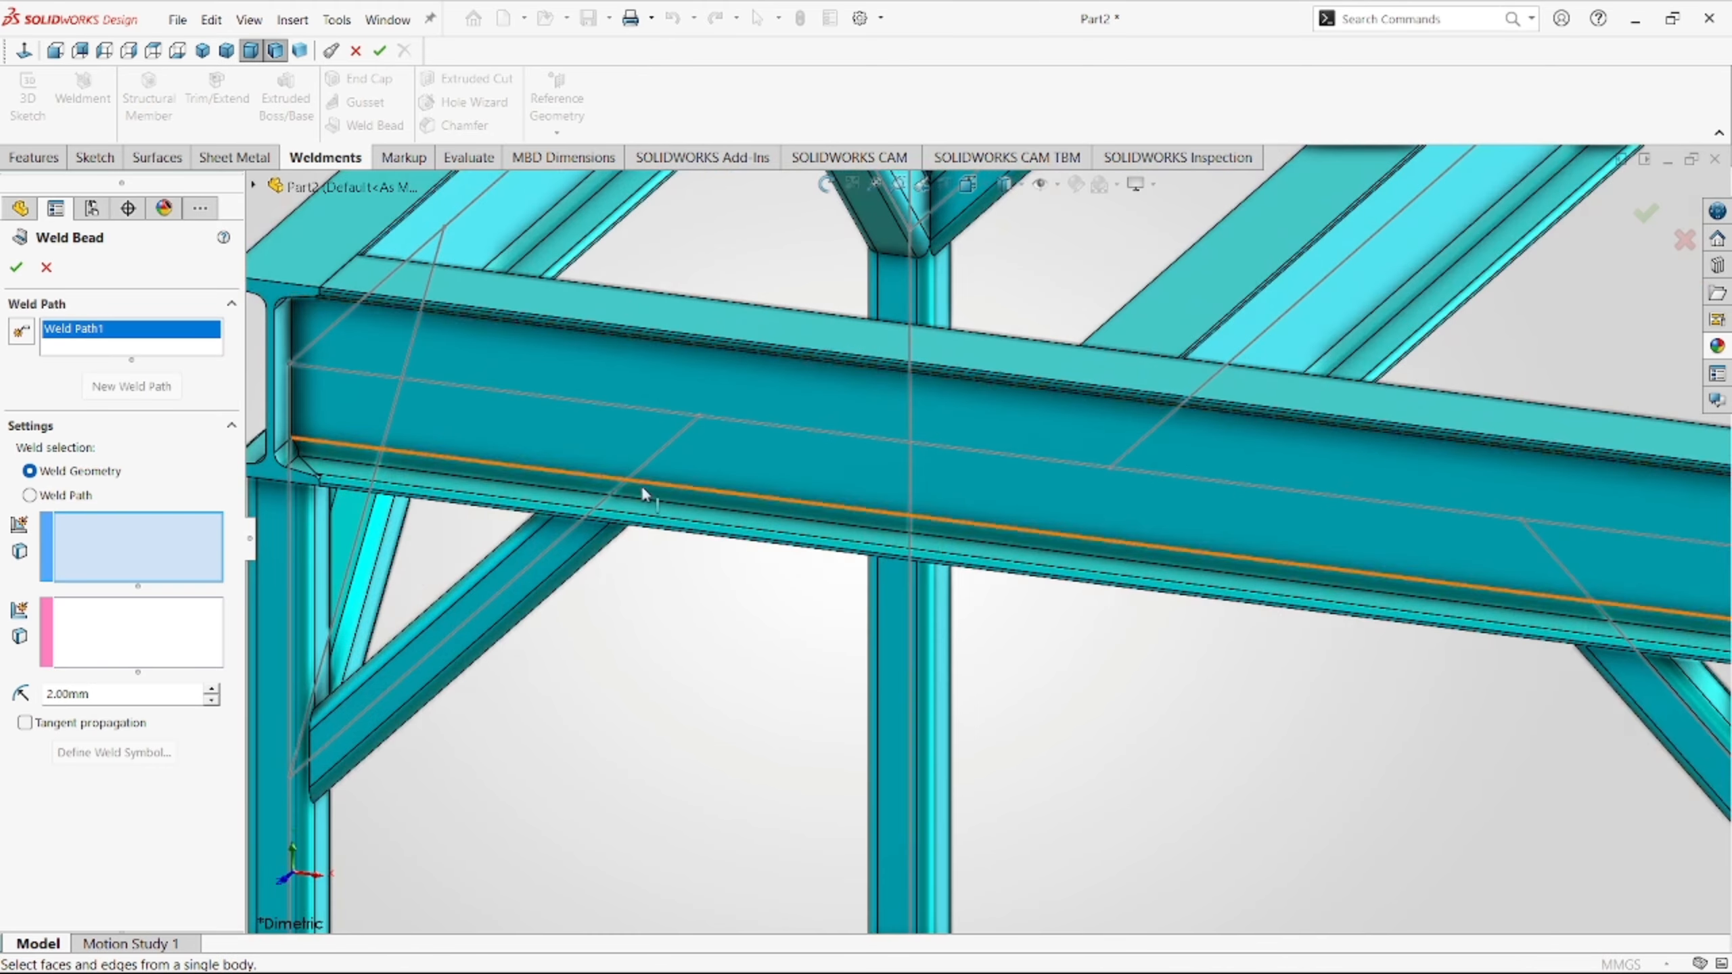
pyautogui.scroll(-5, 781, 406)
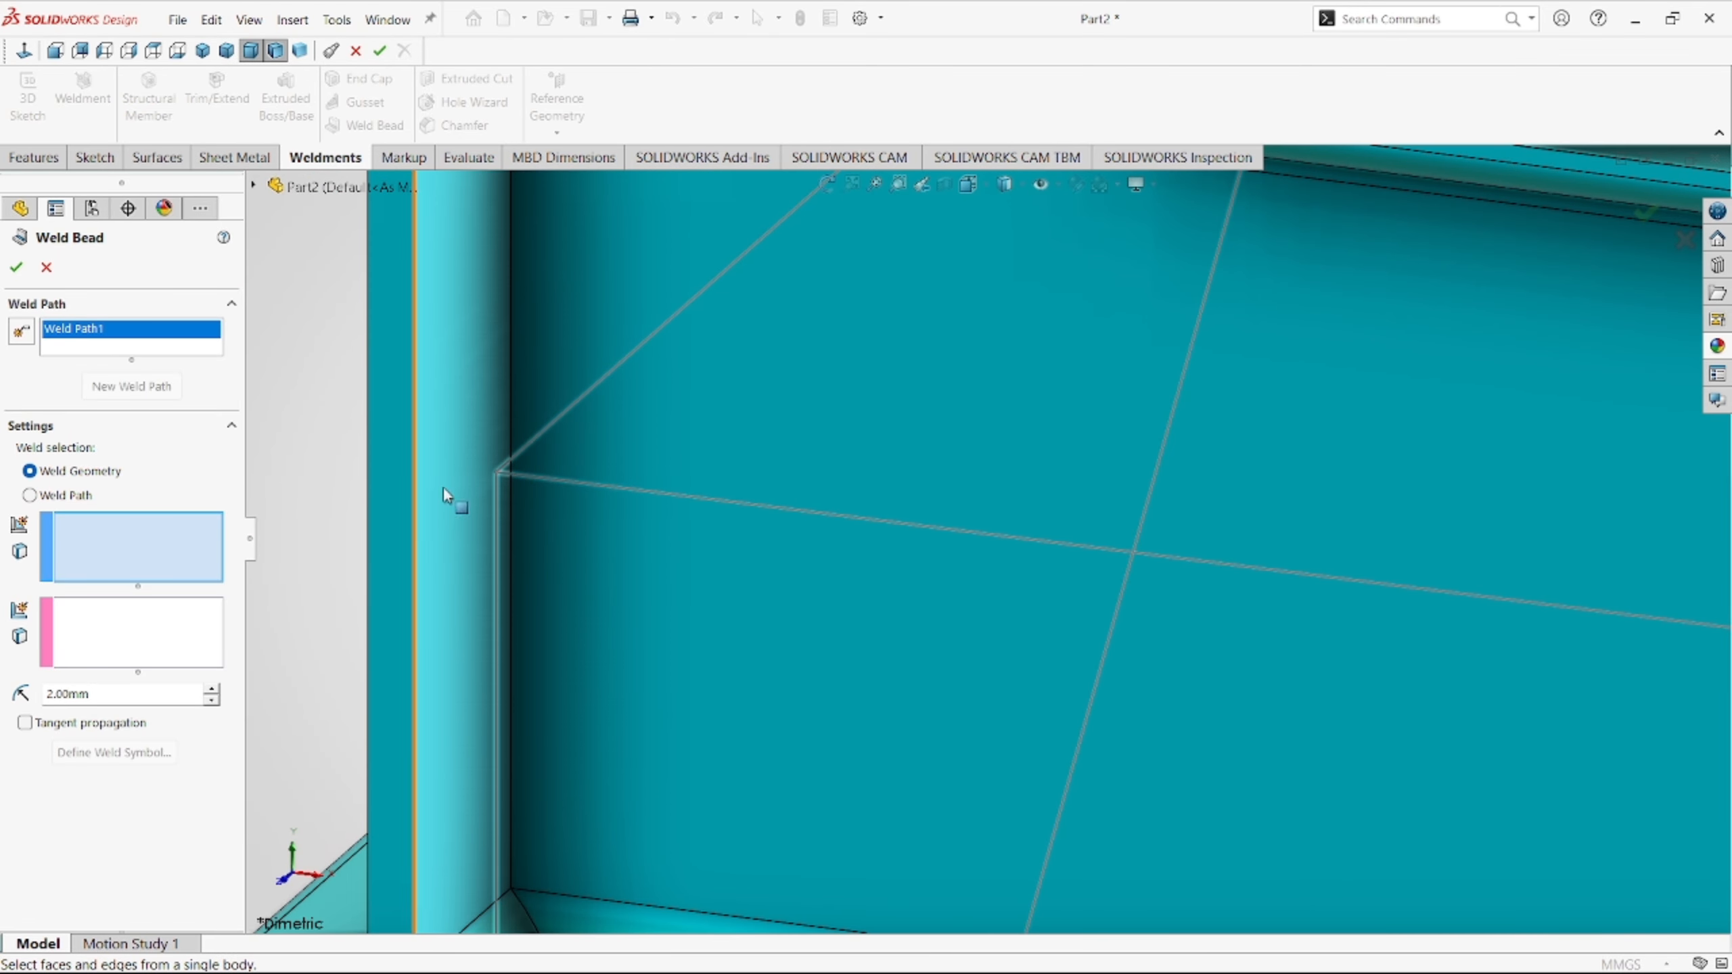
pyautogui.scroll(5, 821, 416)
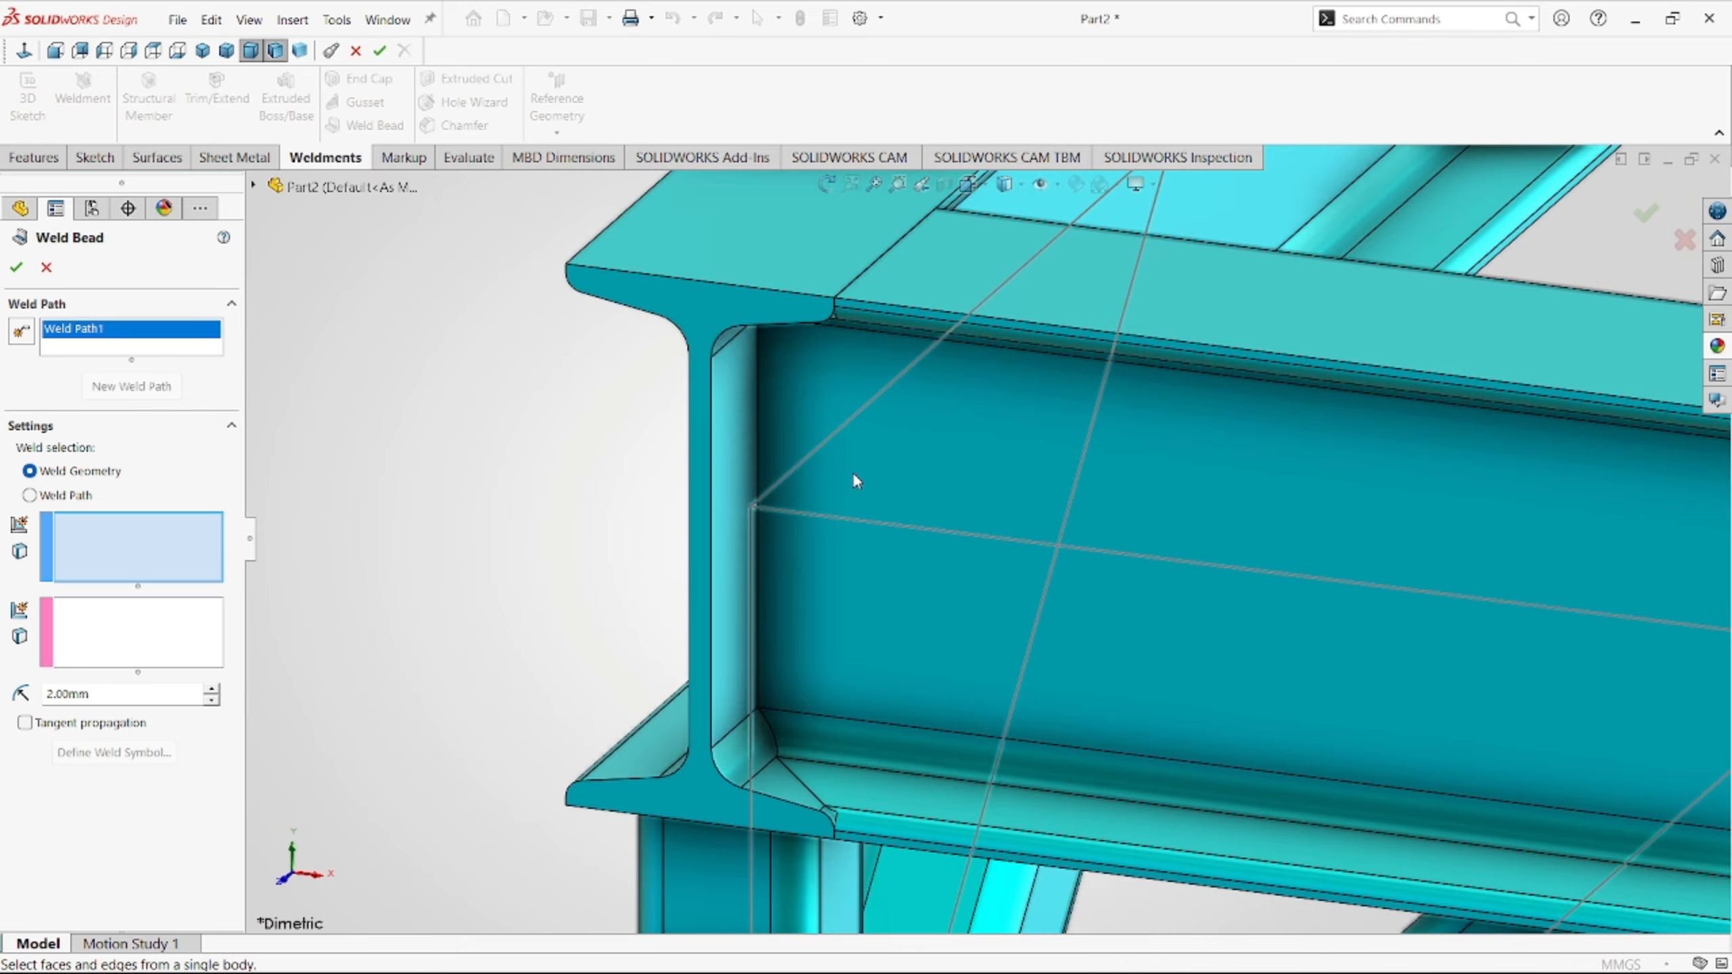
pyautogui.scroll(-3, 818, 454)
pyautogui.click(781, 436)
pyautogui.click(716, 614)
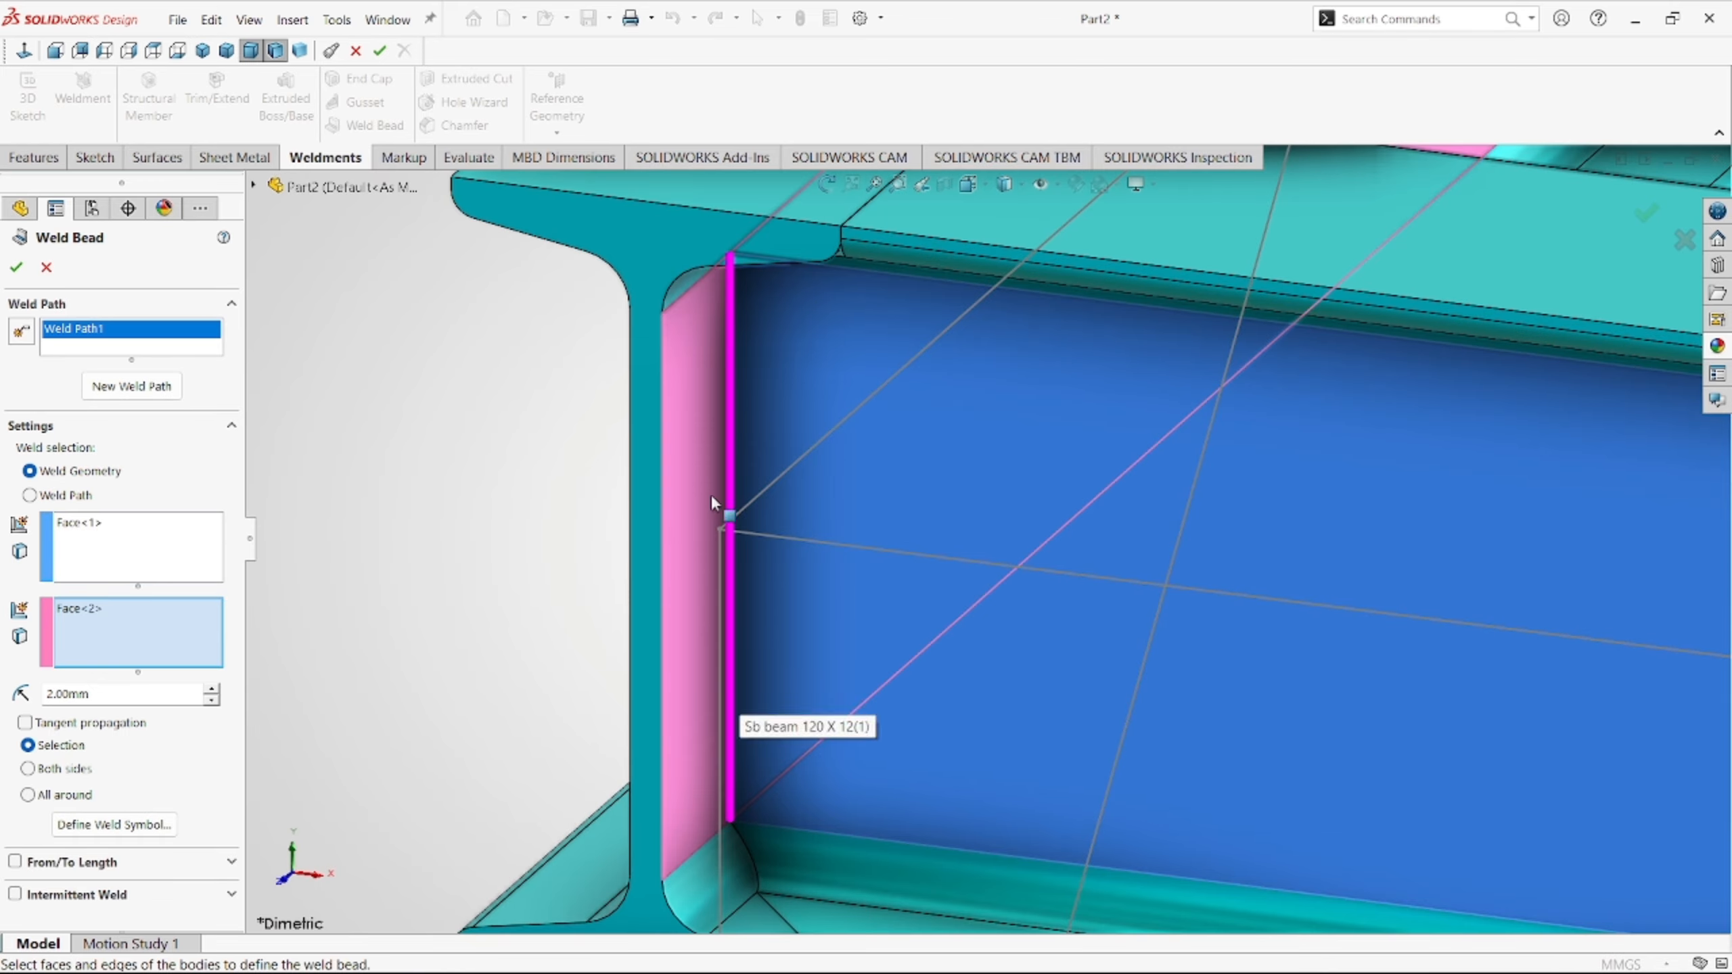
pyautogui.scroll(3, 993, 735)
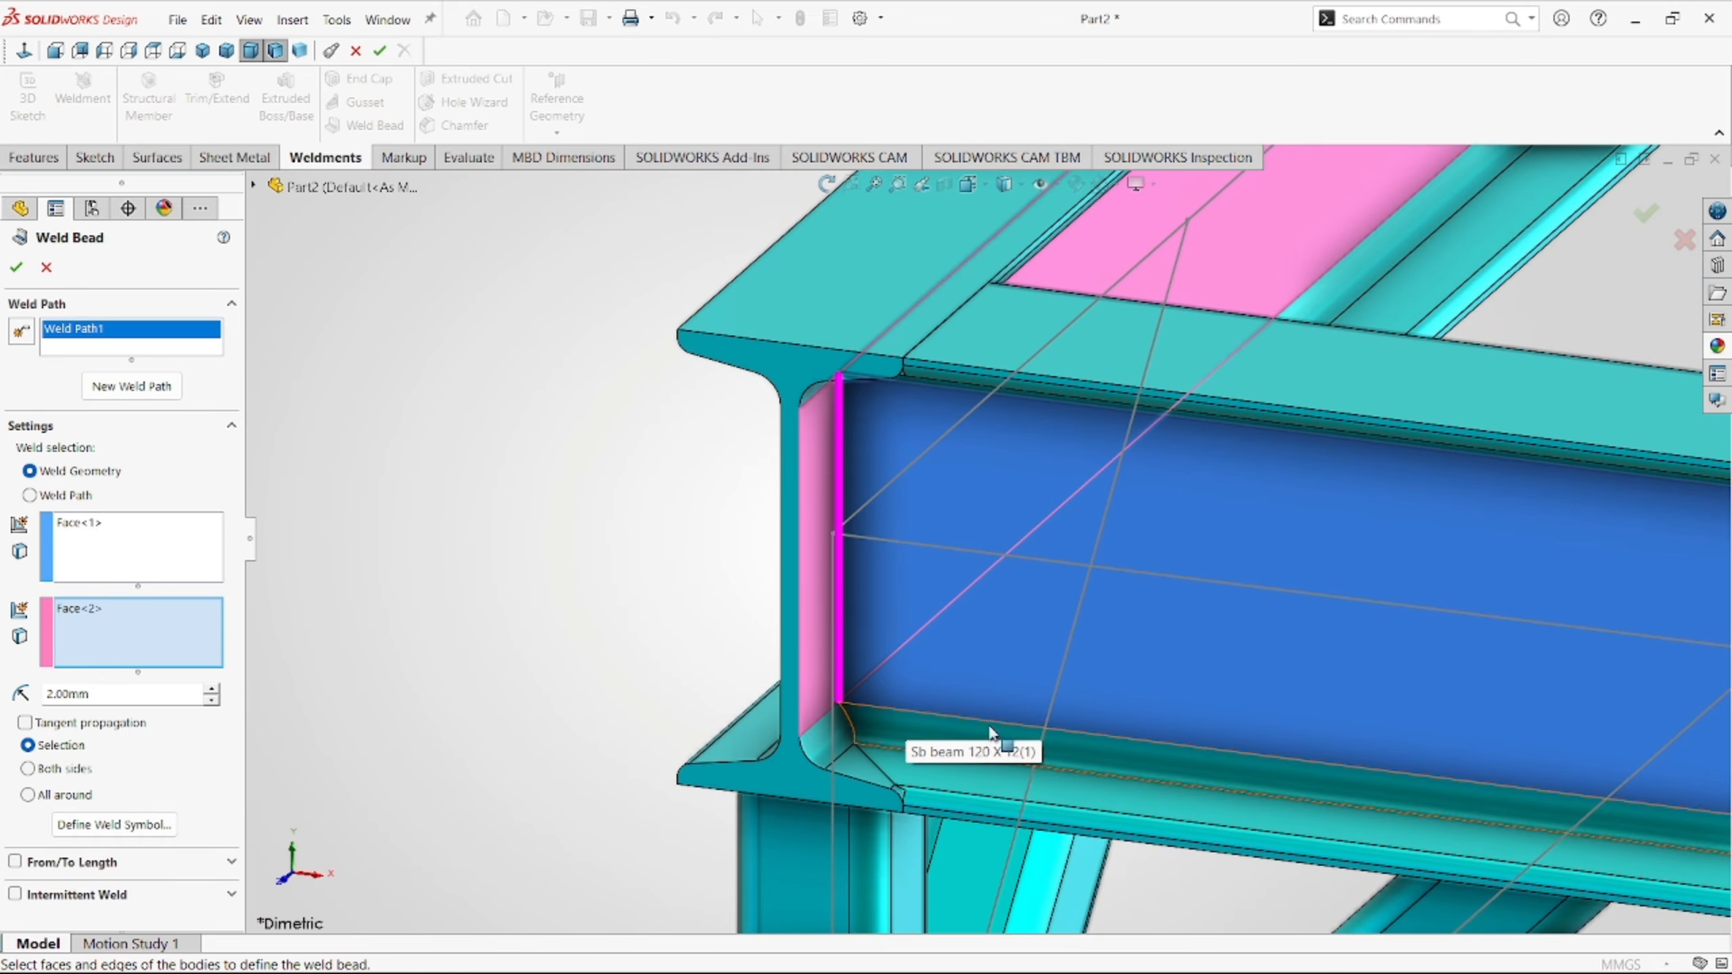
pyautogui.scroll(-2, 1110, 722)
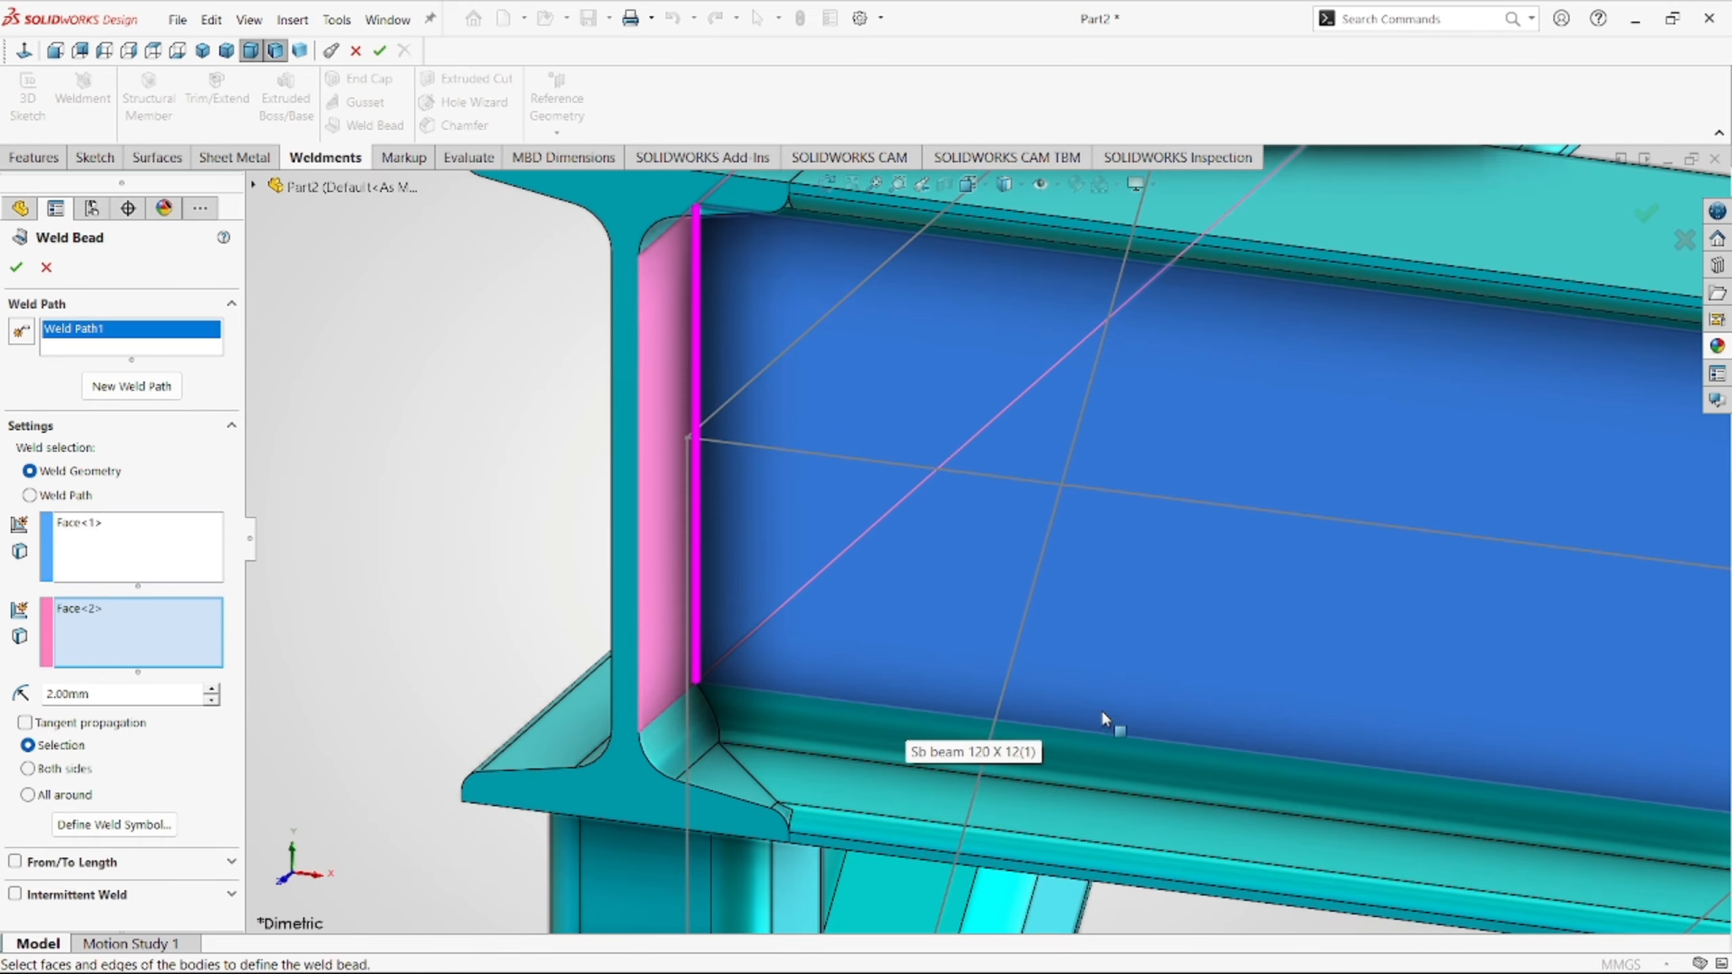
# Give the corner weld bead a 2 mm size with tangent propagation and create it.
pyautogui.doubleClick(123, 695)
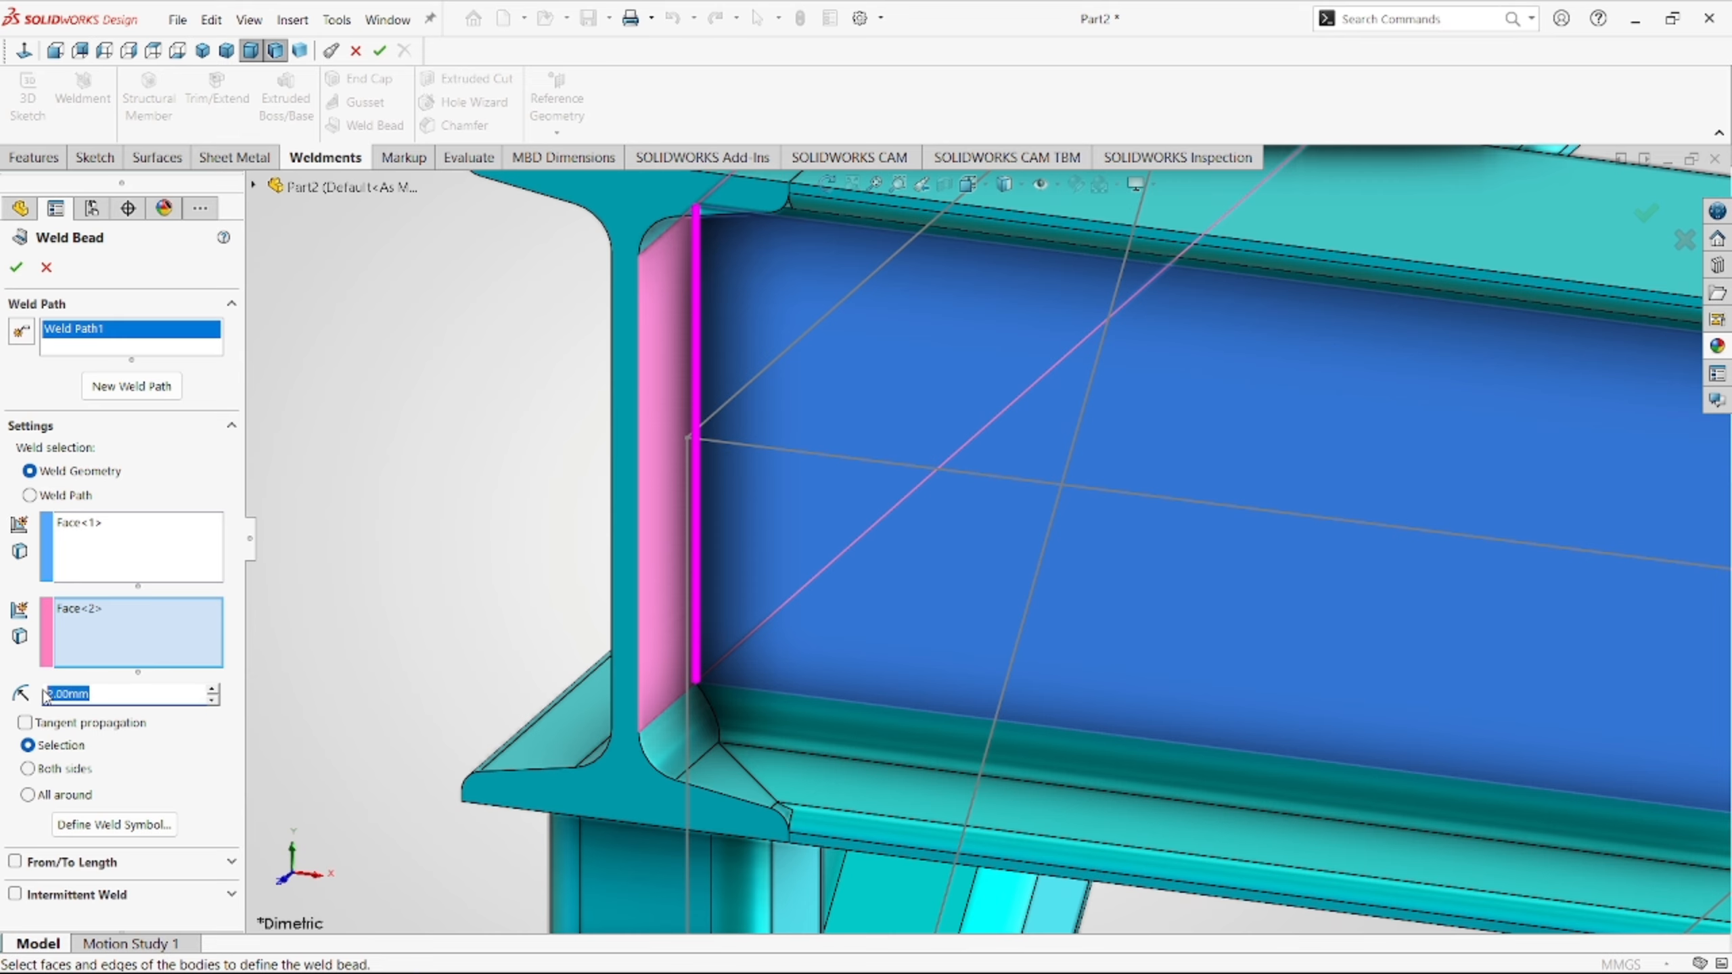
pyautogui.write('1')
pyautogui.scroll(3, 1133, 607)
pyautogui.scroll(-2, 1194, 585)
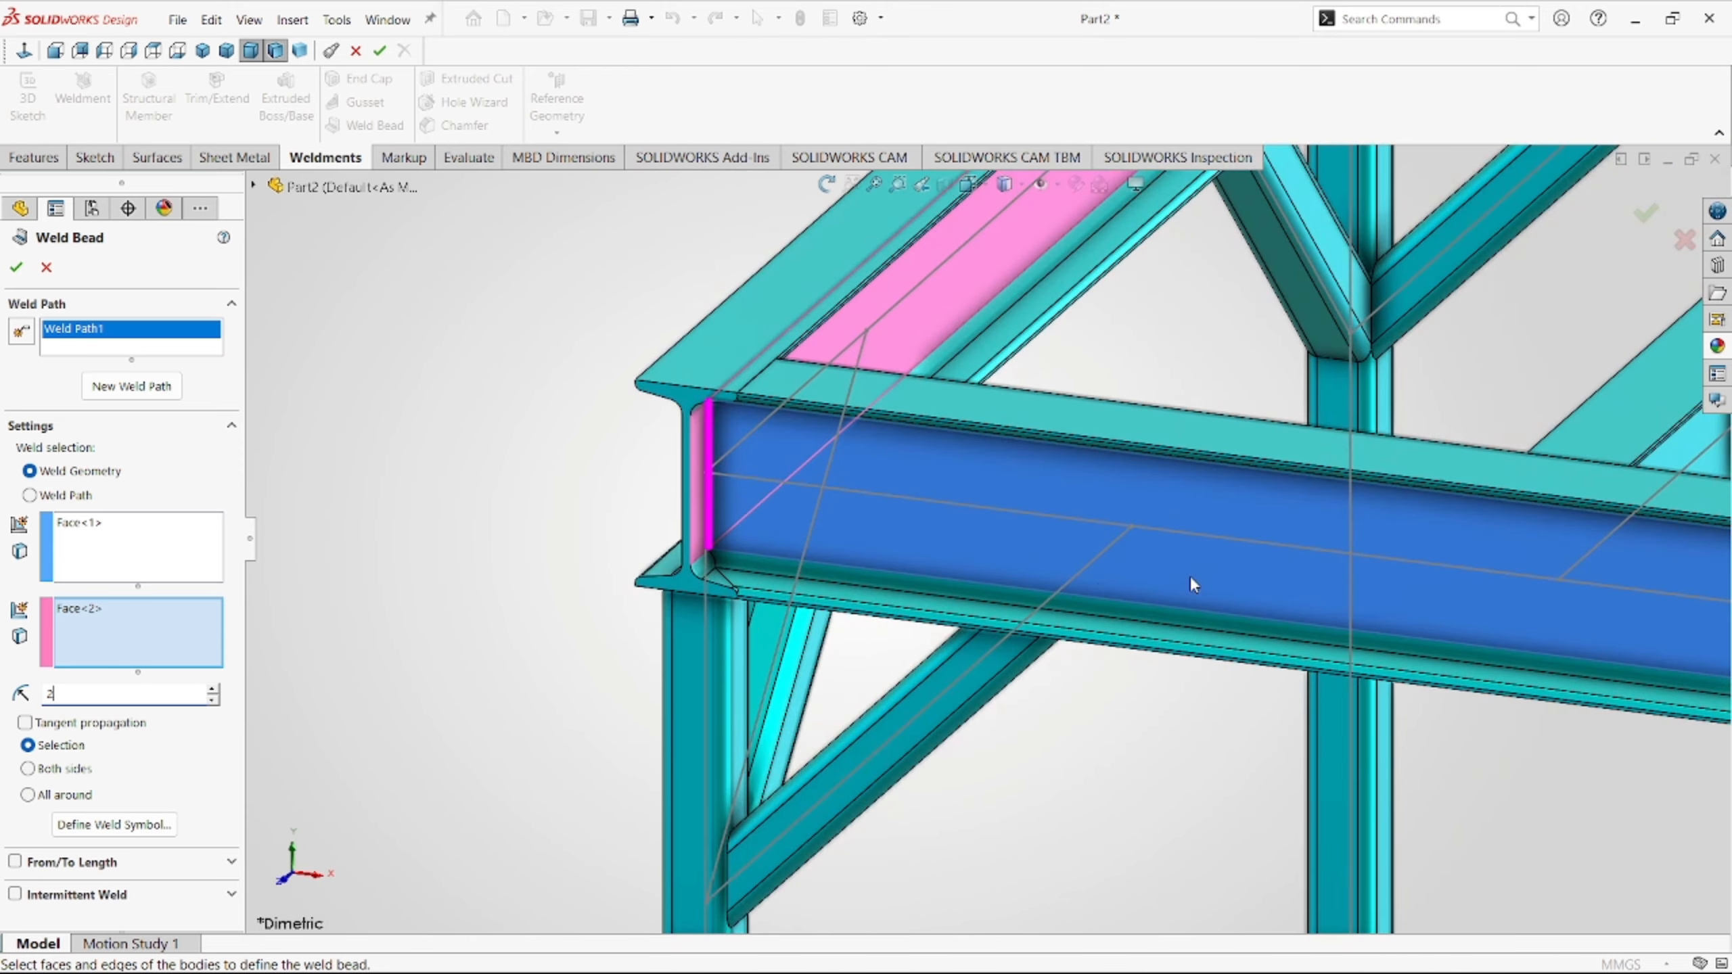
pyautogui.scroll(-2, 1056, 607)
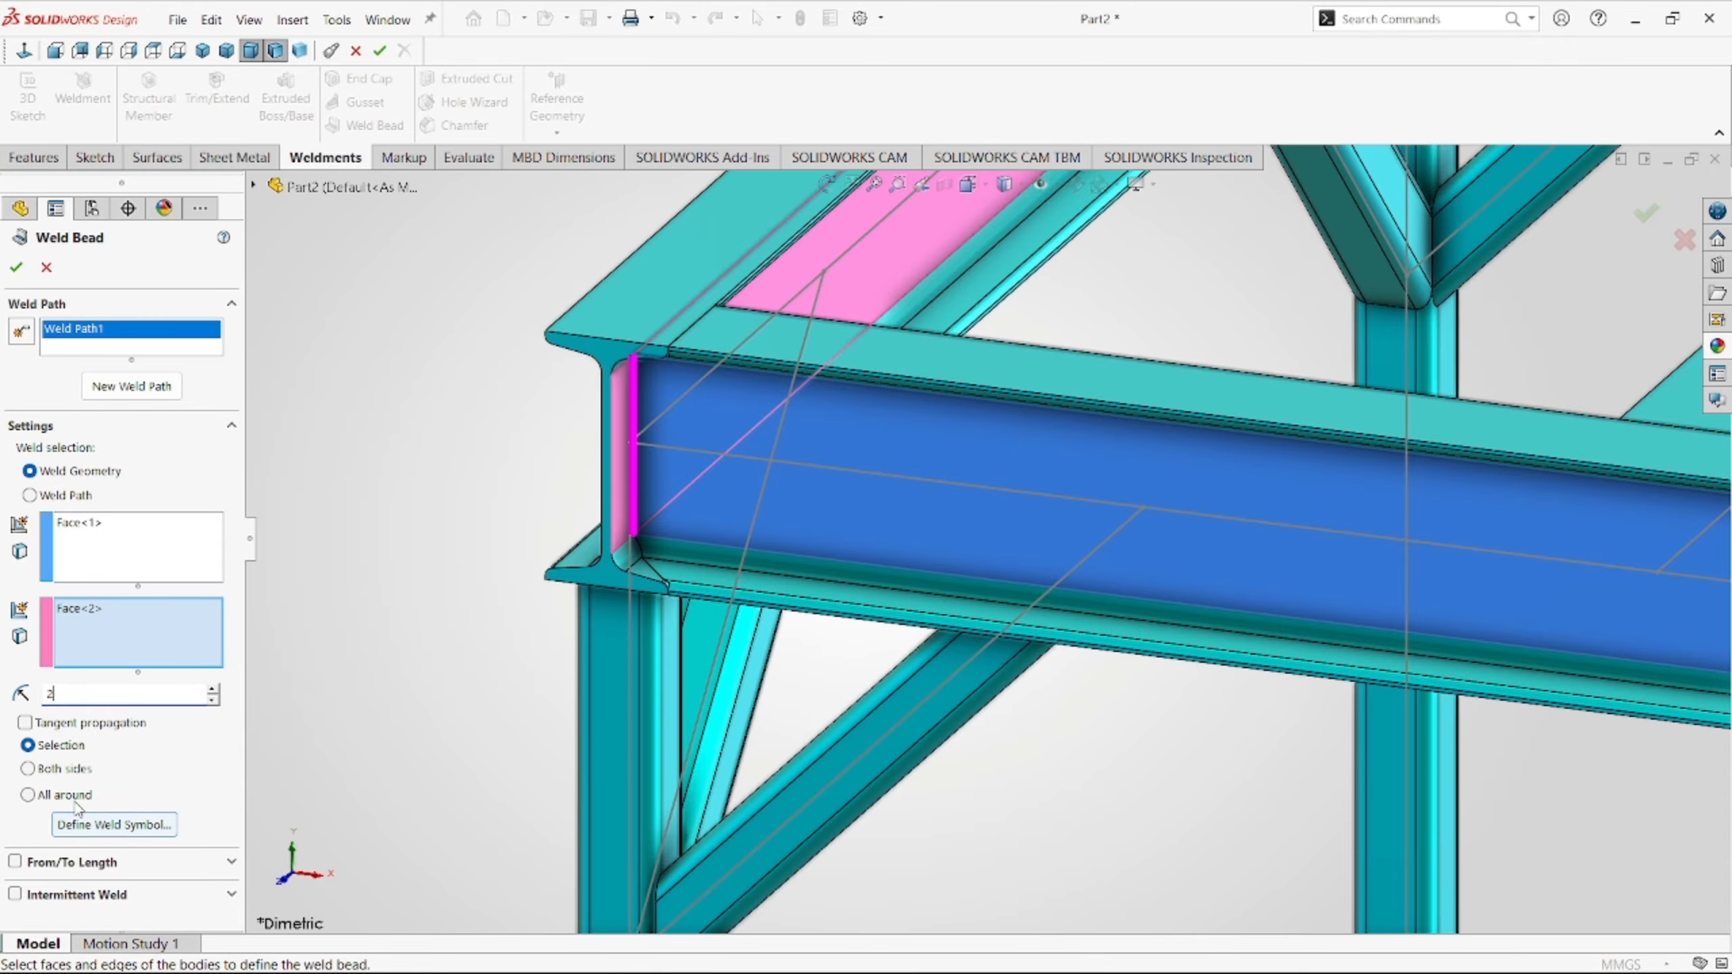
pyautogui.click(25, 723)
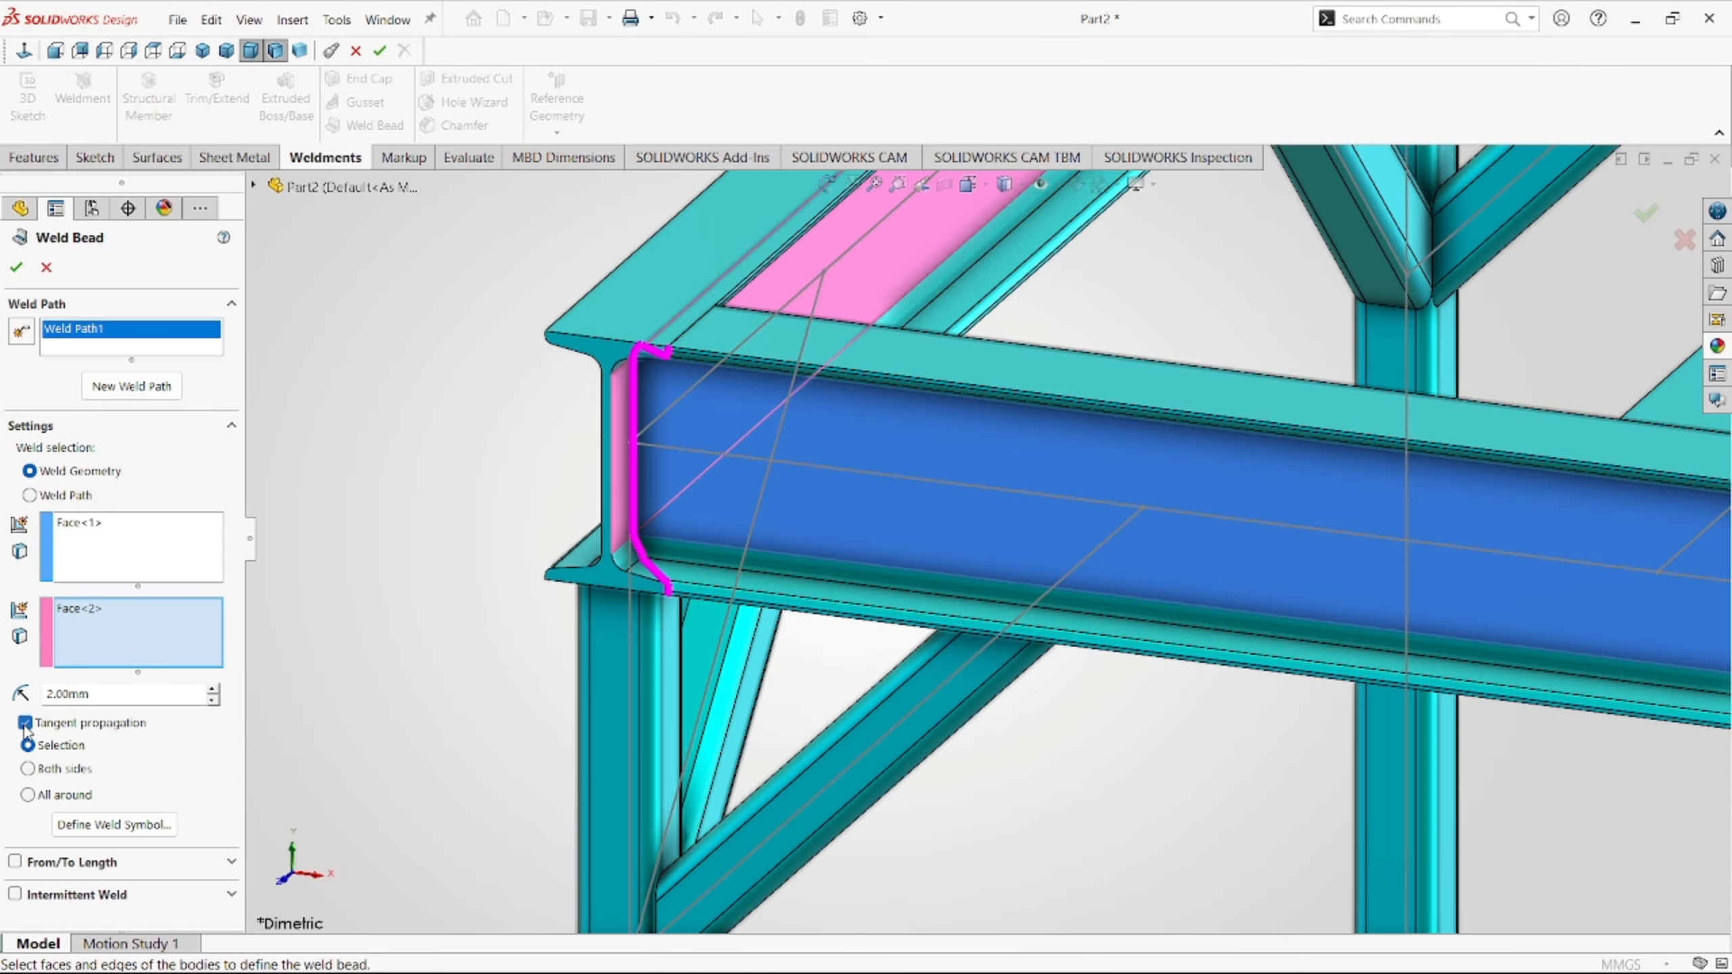
pyautogui.scroll(-3, 769, 542)
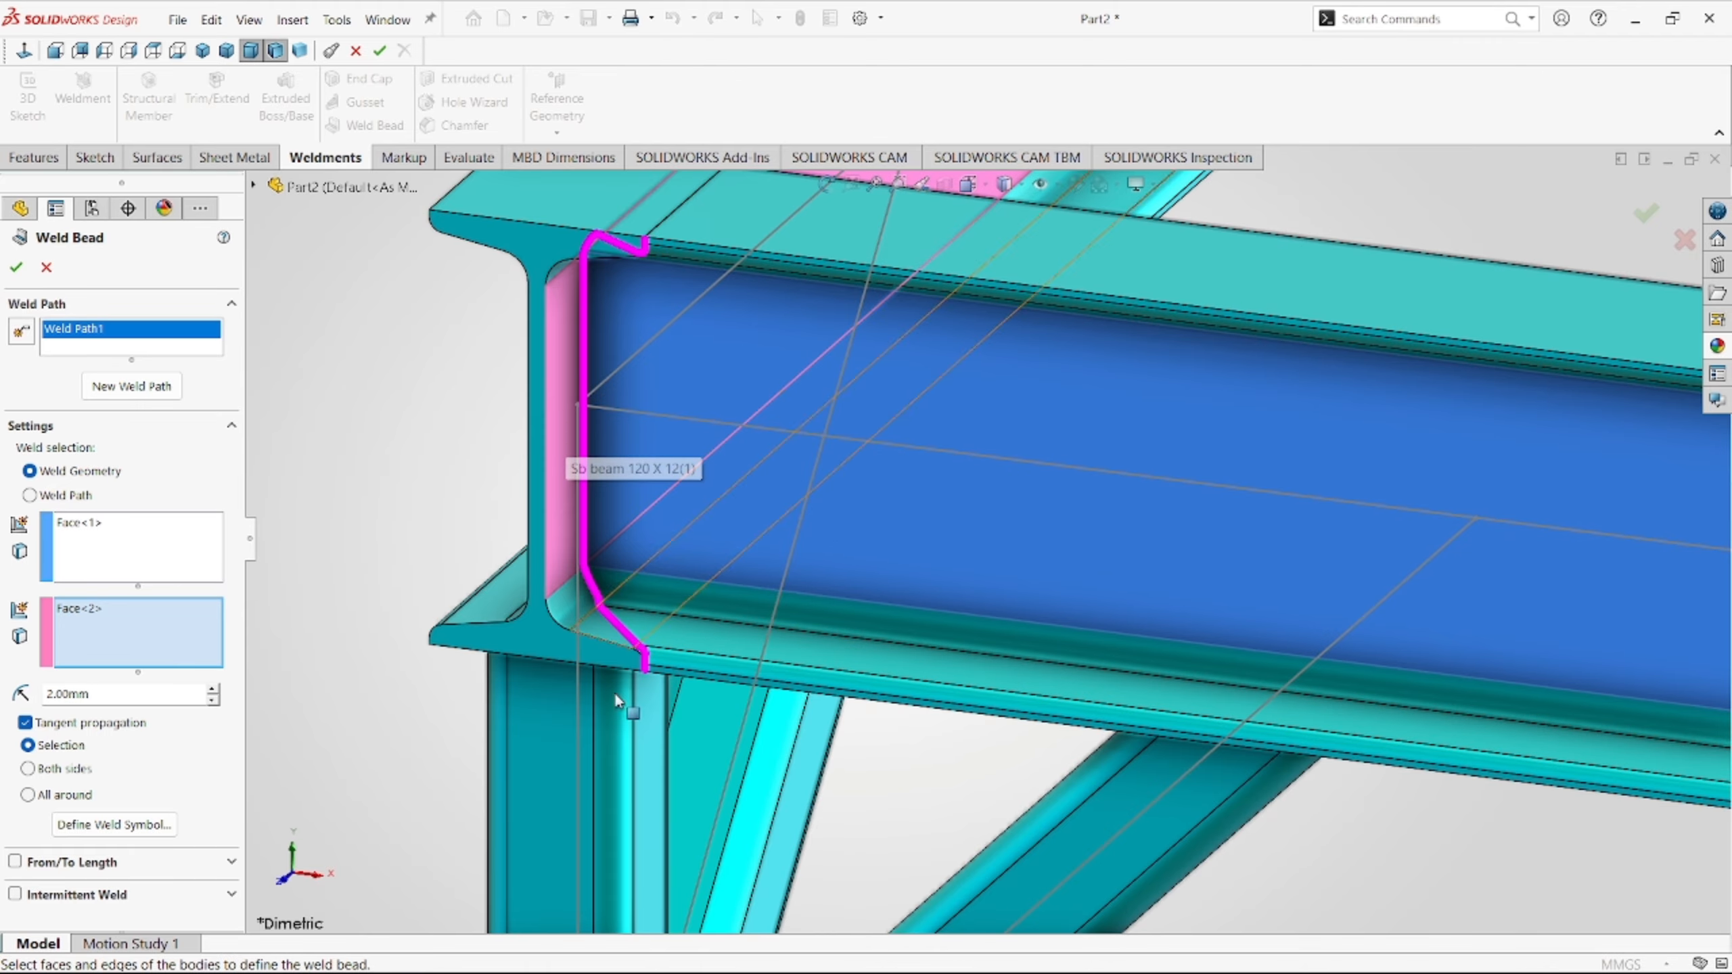
pyautogui.click(20, 268)
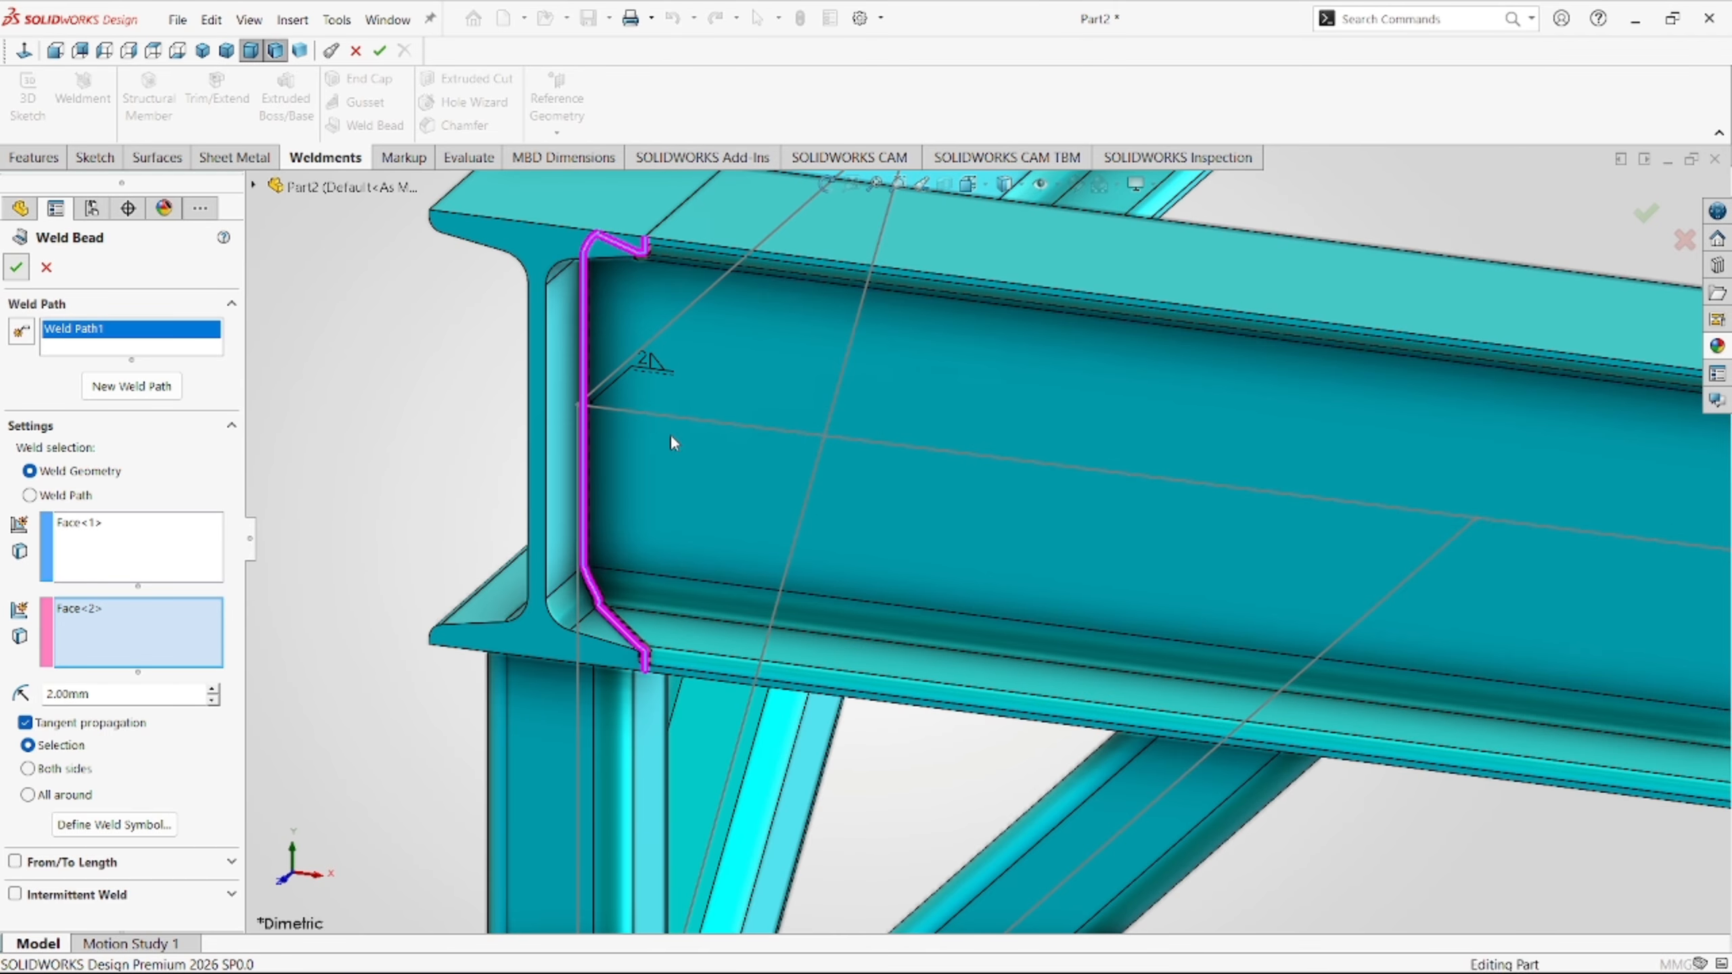
# Examine the weld bead at the beam corner and the nearby brace joints.
pyautogui.scroll(3, 682, 444)
pyautogui.scroll(-5, 1017, 457)
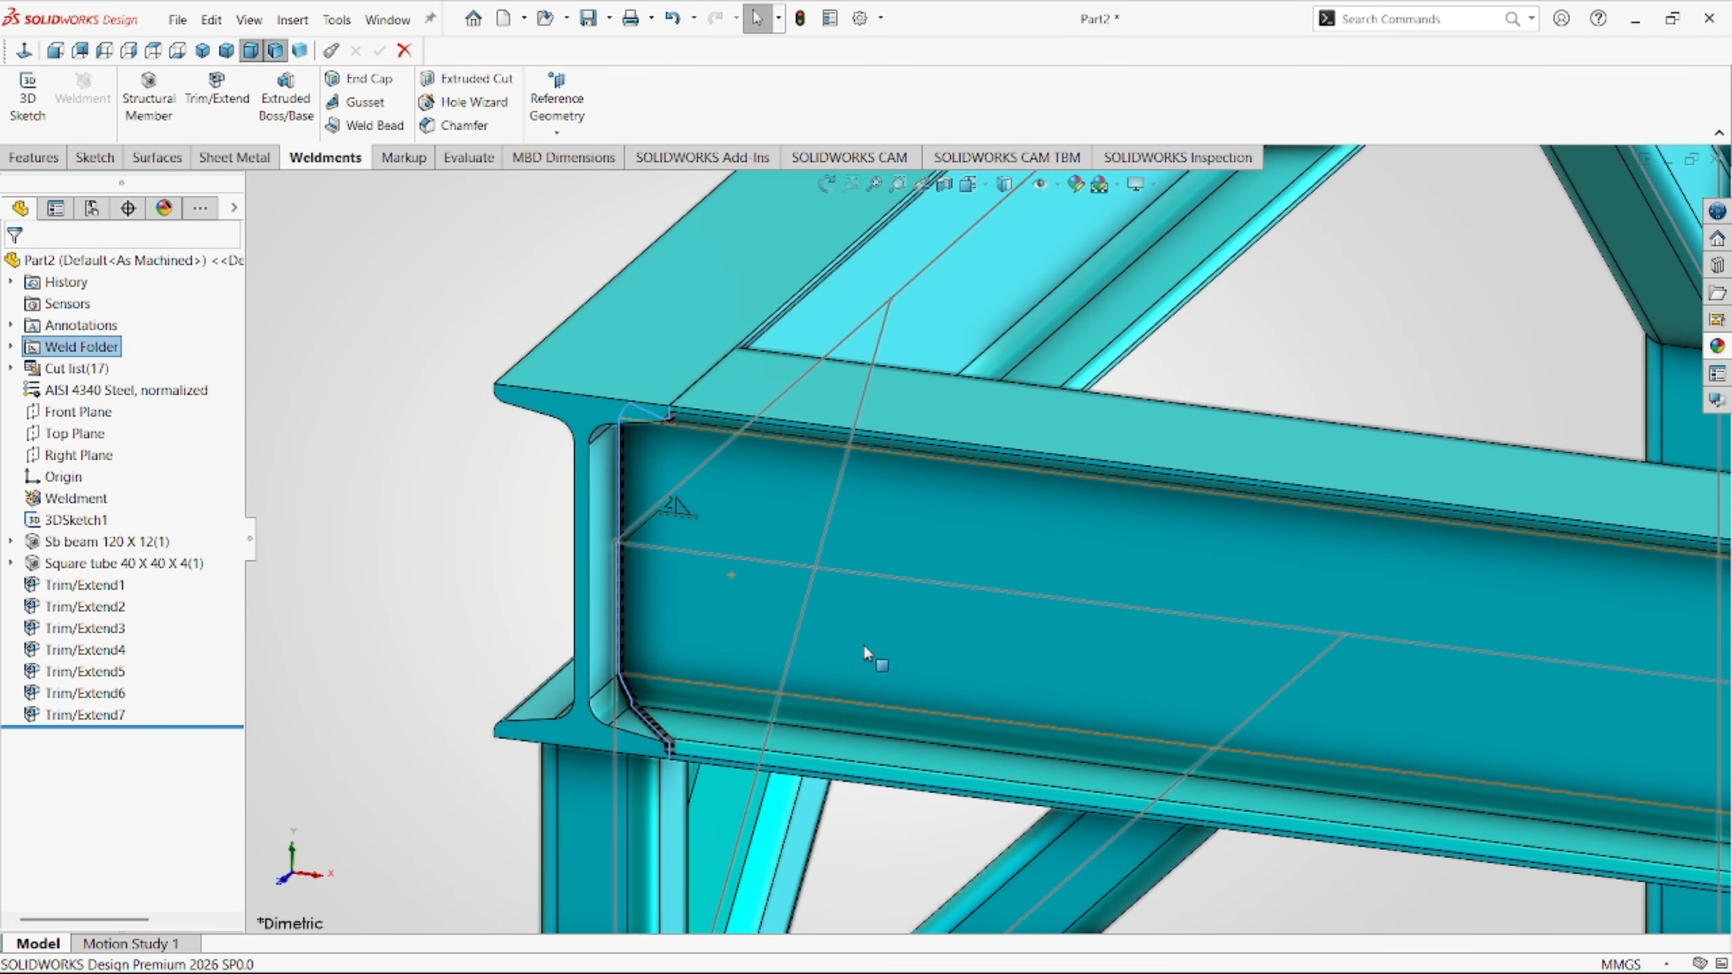
pyautogui.scroll(-3, 713, 743)
pyautogui.scroll(-4, 751, 723)
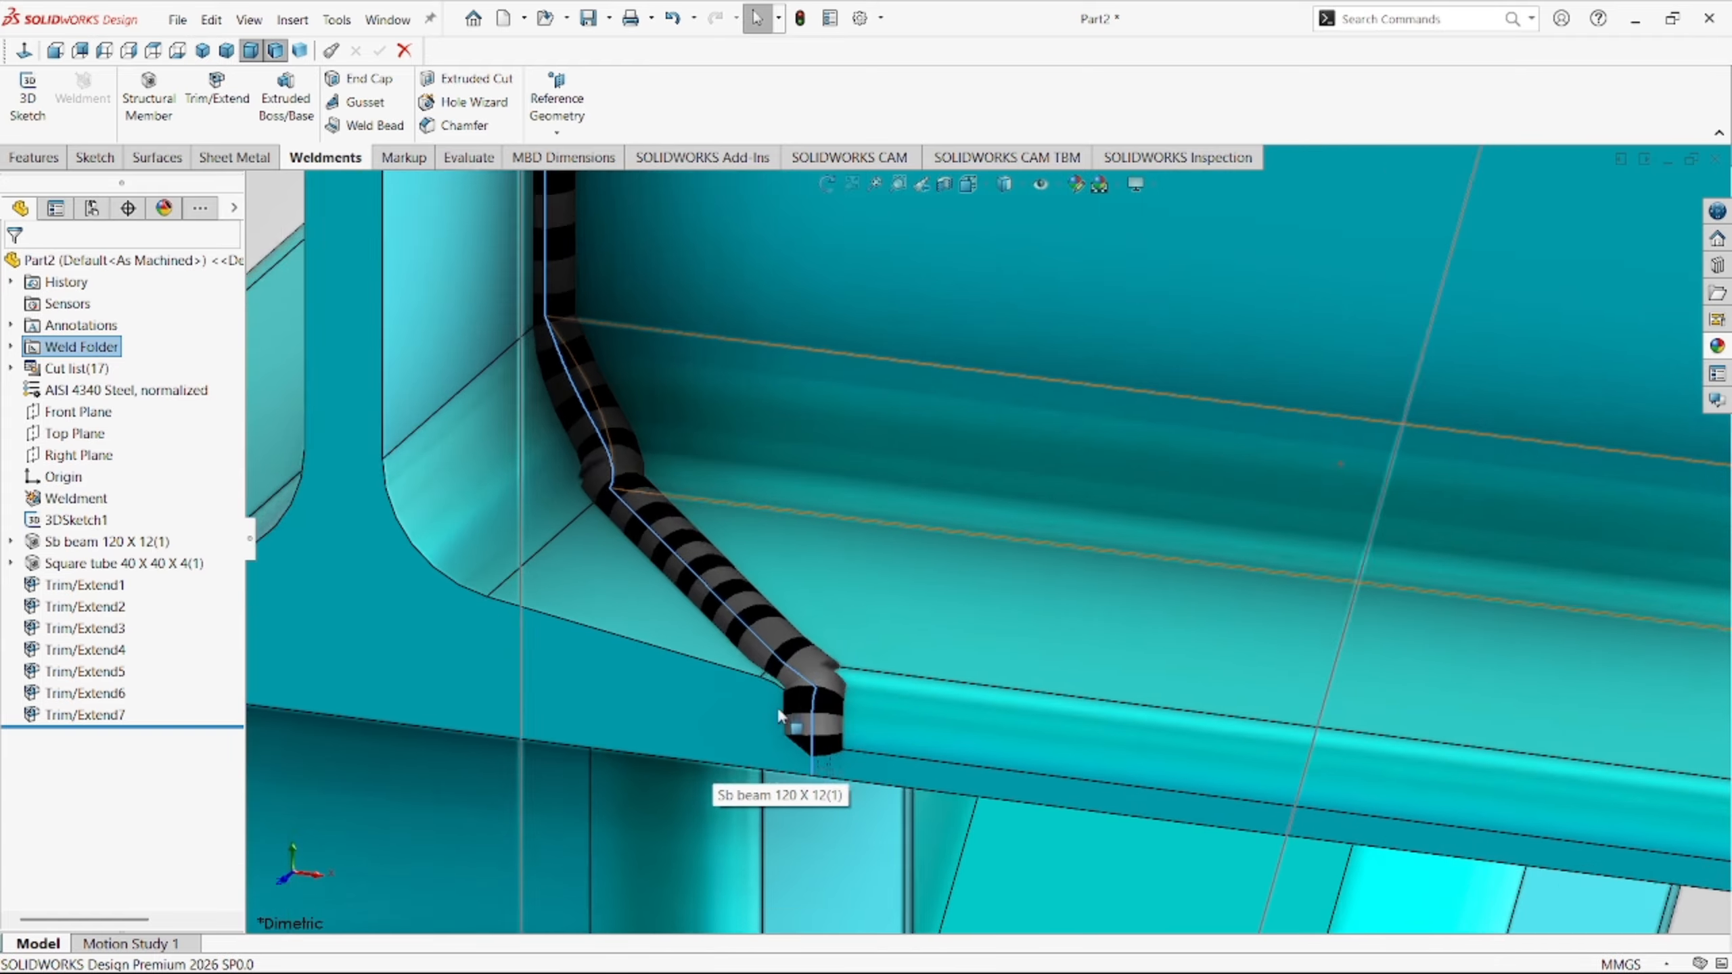
pyautogui.scroll(1, 1010, 566)
pyautogui.scroll(6, 1043, 478)
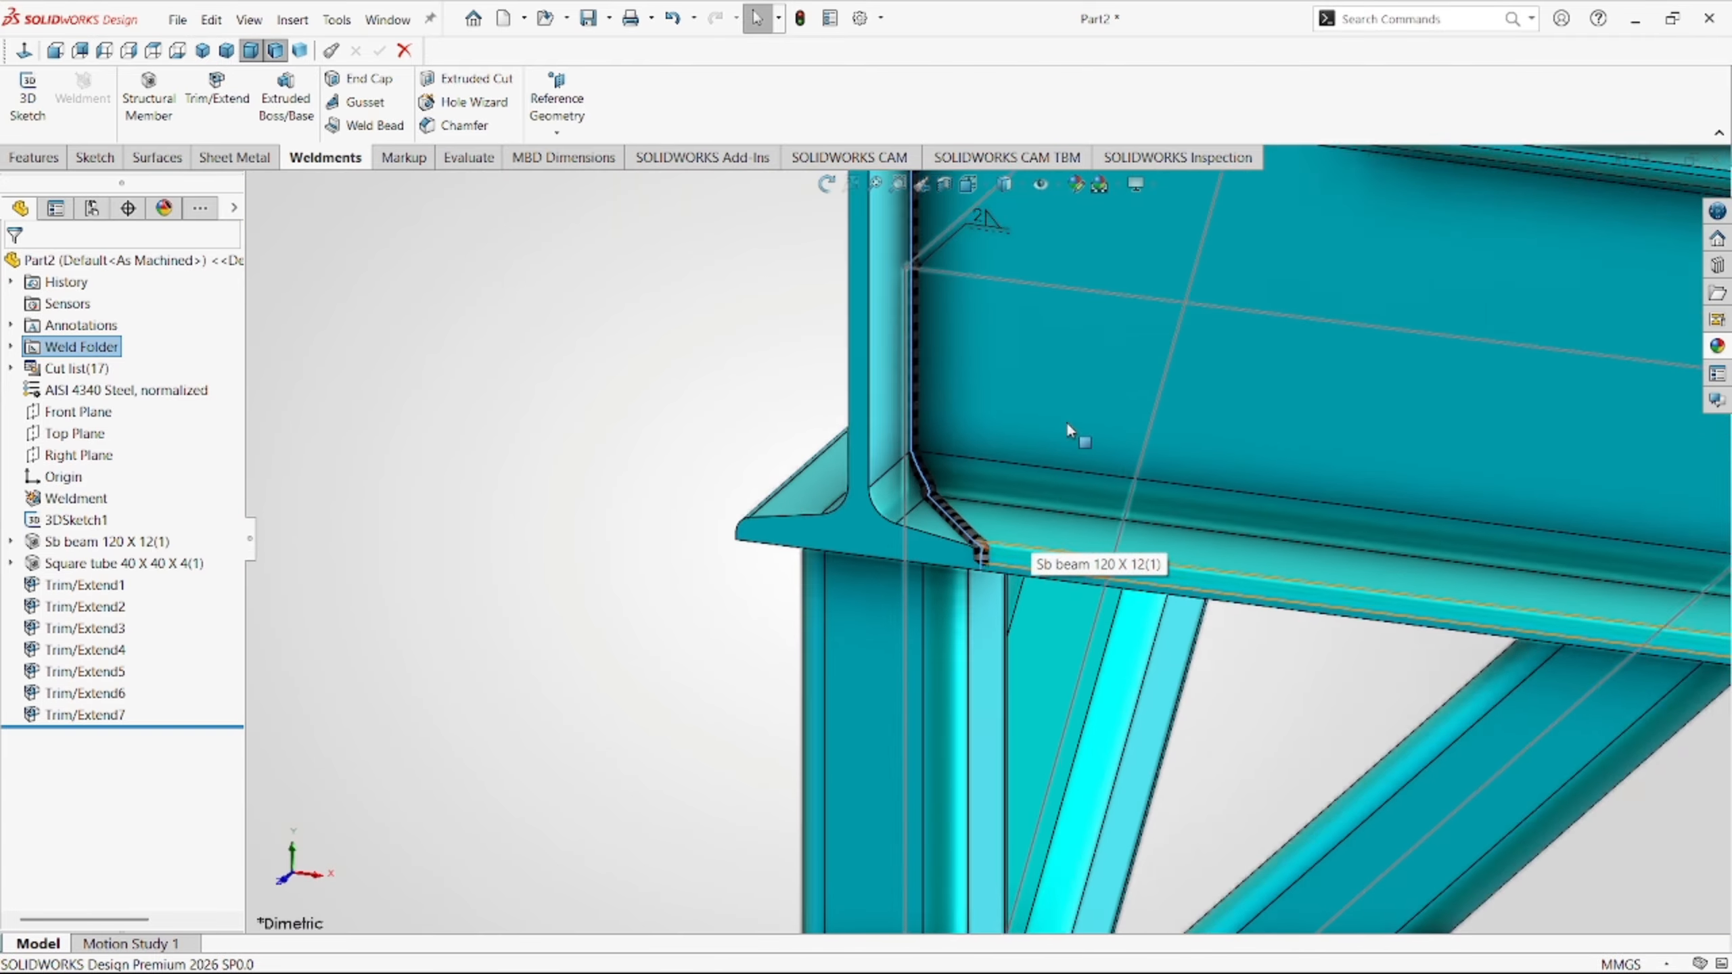
pyautogui.scroll(-5, 1251, 339)
pyautogui.scroll(4, 1105, 341)
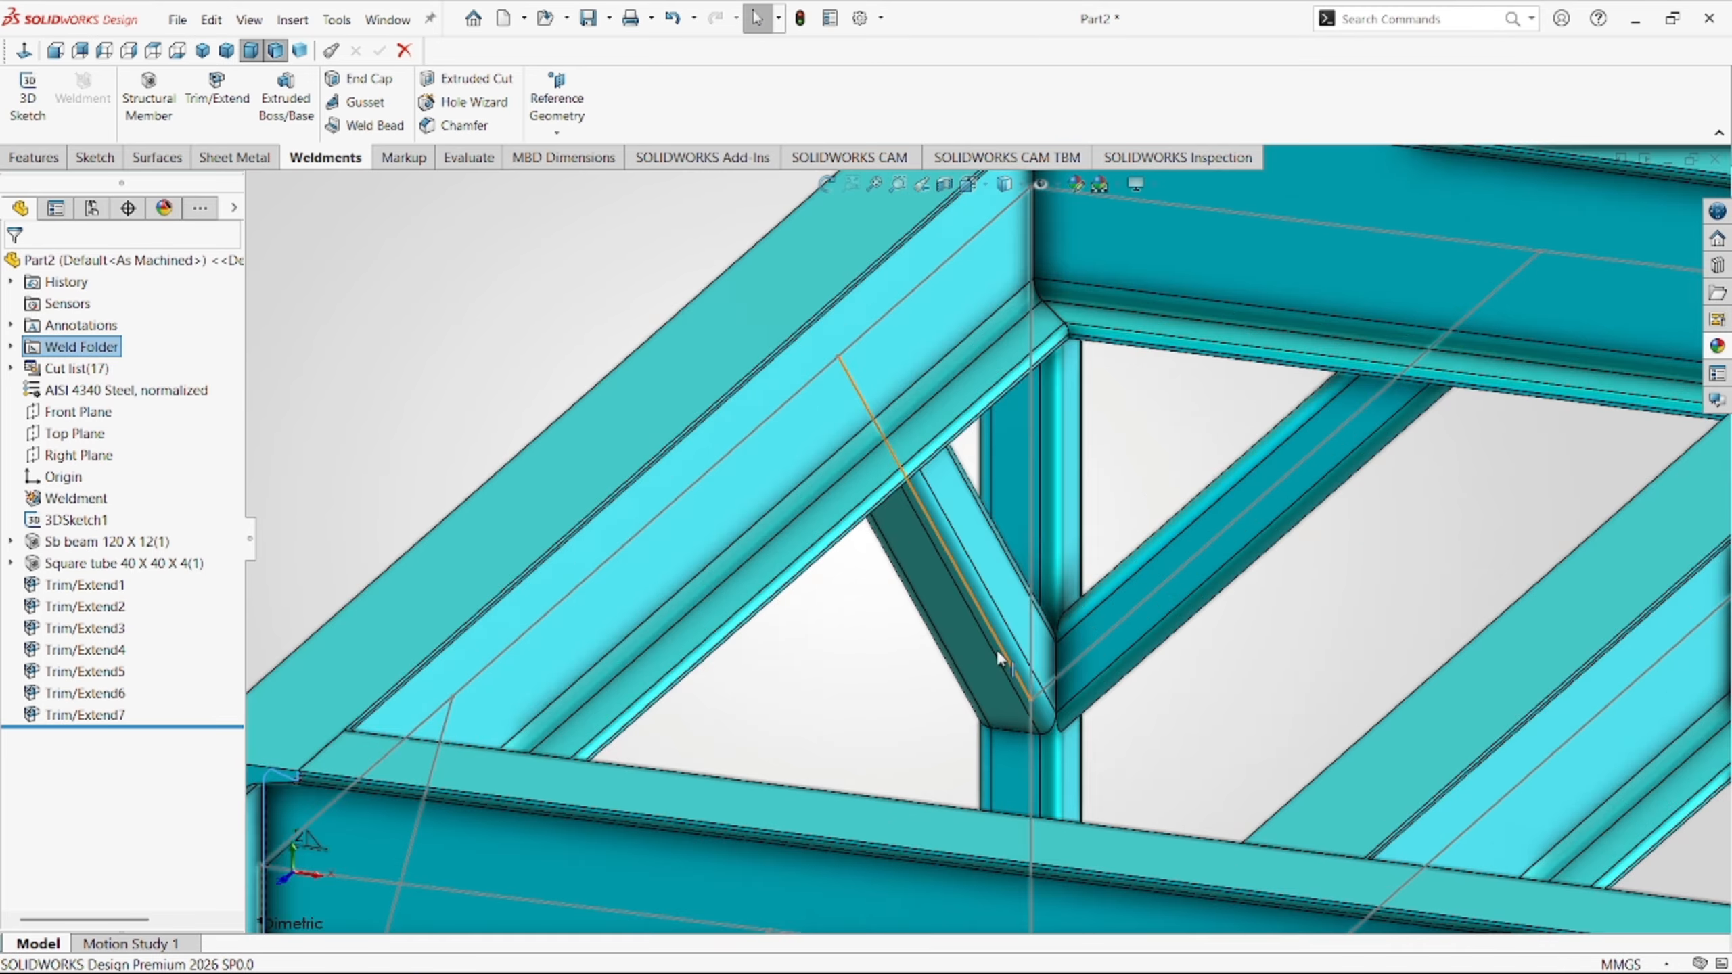
pyautogui.scroll(5, 968, 654)
pyautogui.moveTo(942, 658)
pyautogui.mouseDown(button='middle')
pyautogui.moveTo(777, 652)
pyautogui.moveTo(747, 731)
pyautogui.moveTo(923, 672)
pyautogui.mouseUp(button='middle')
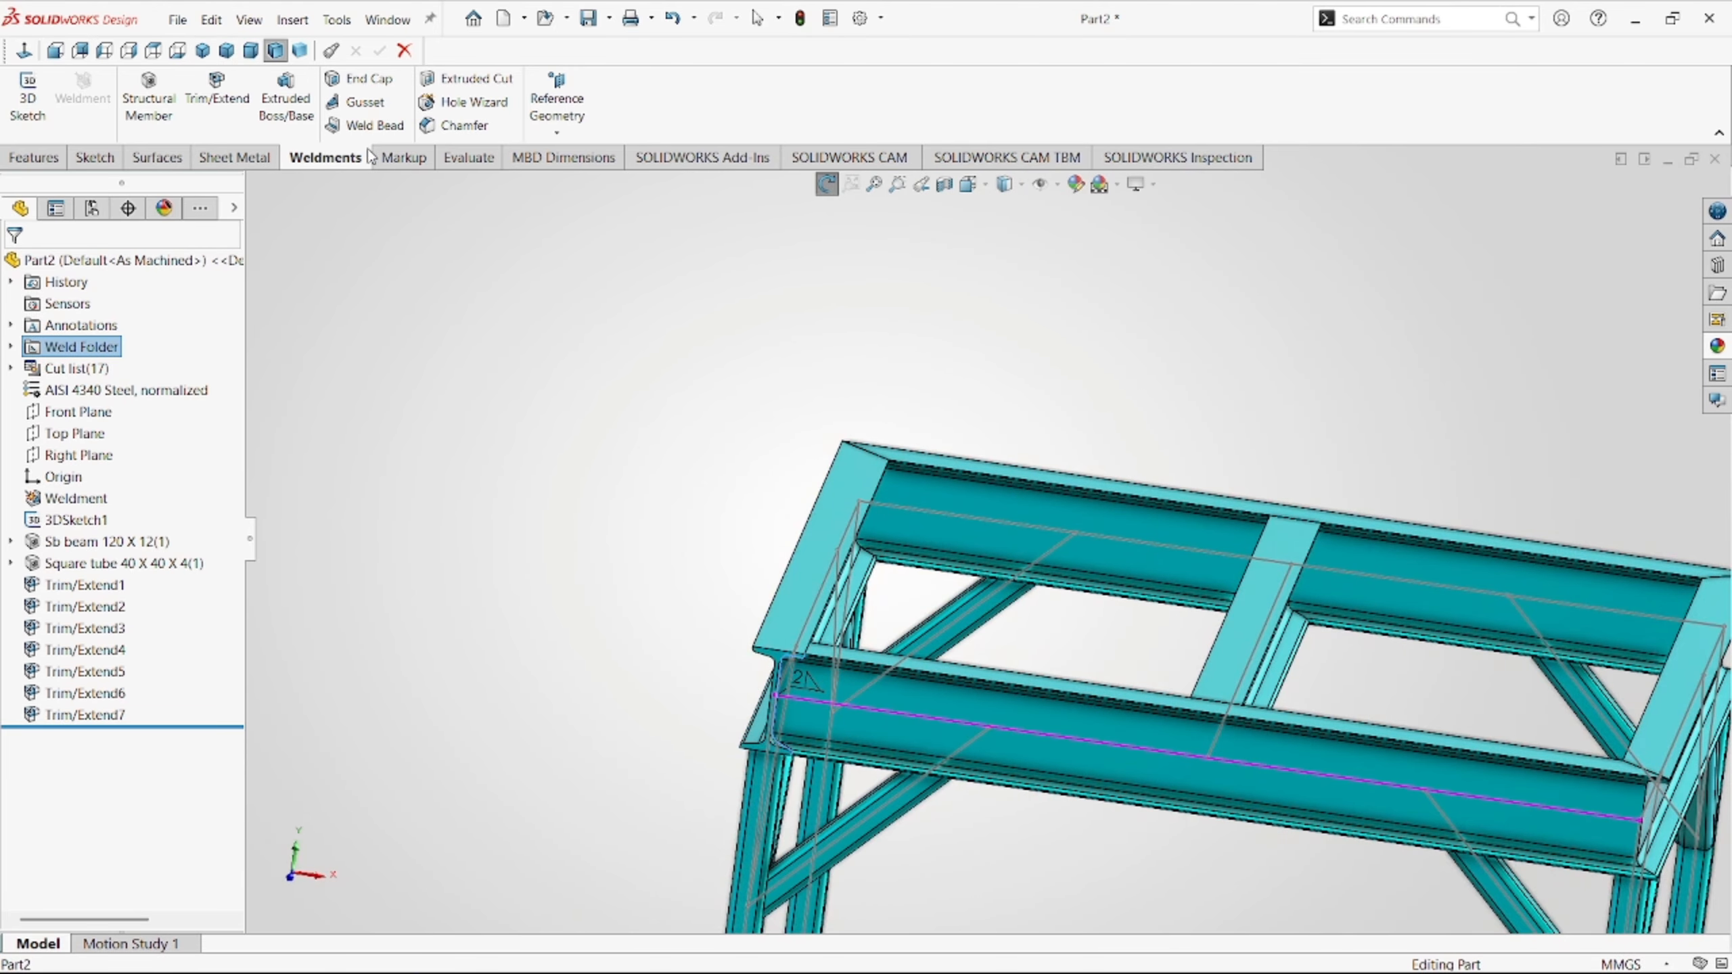
# Start another weld bead between the front right leg's face and the underside of its side brace.
pyautogui.click(366, 125)
pyautogui.scroll(-3, 1046, 717)
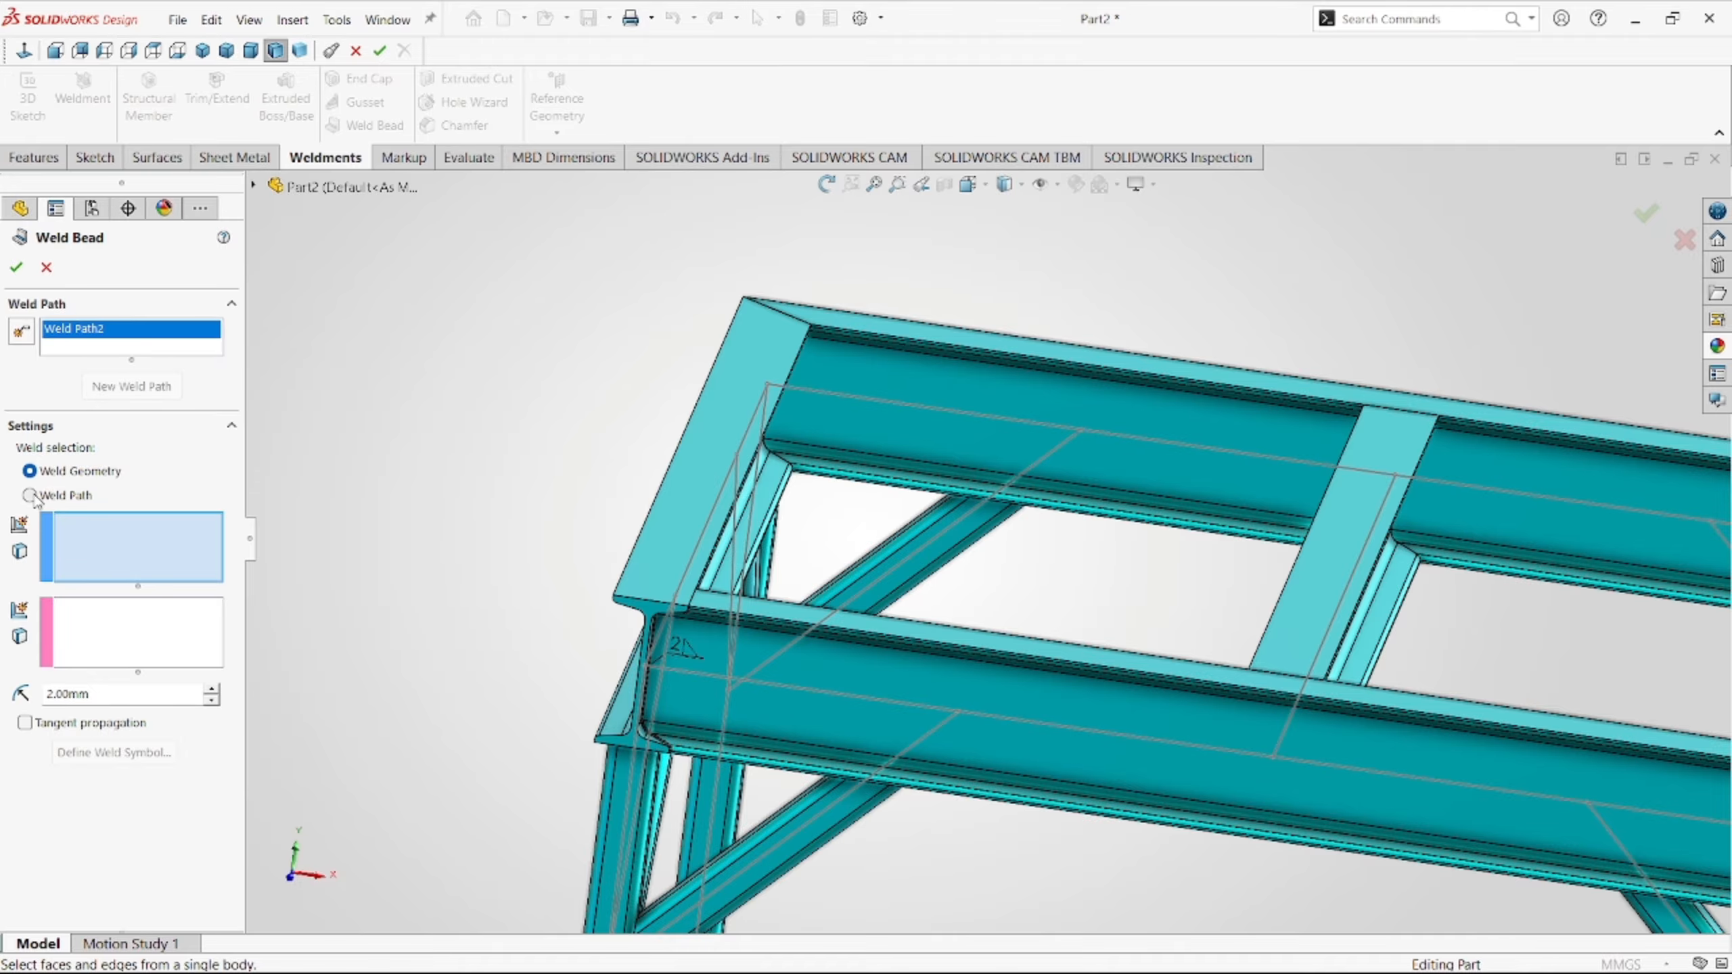
pyautogui.moveTo(889, 673); pyautogui.dragTo(1357, 835, button='middle')
pyautogui.scroll(5, 1361, 836)
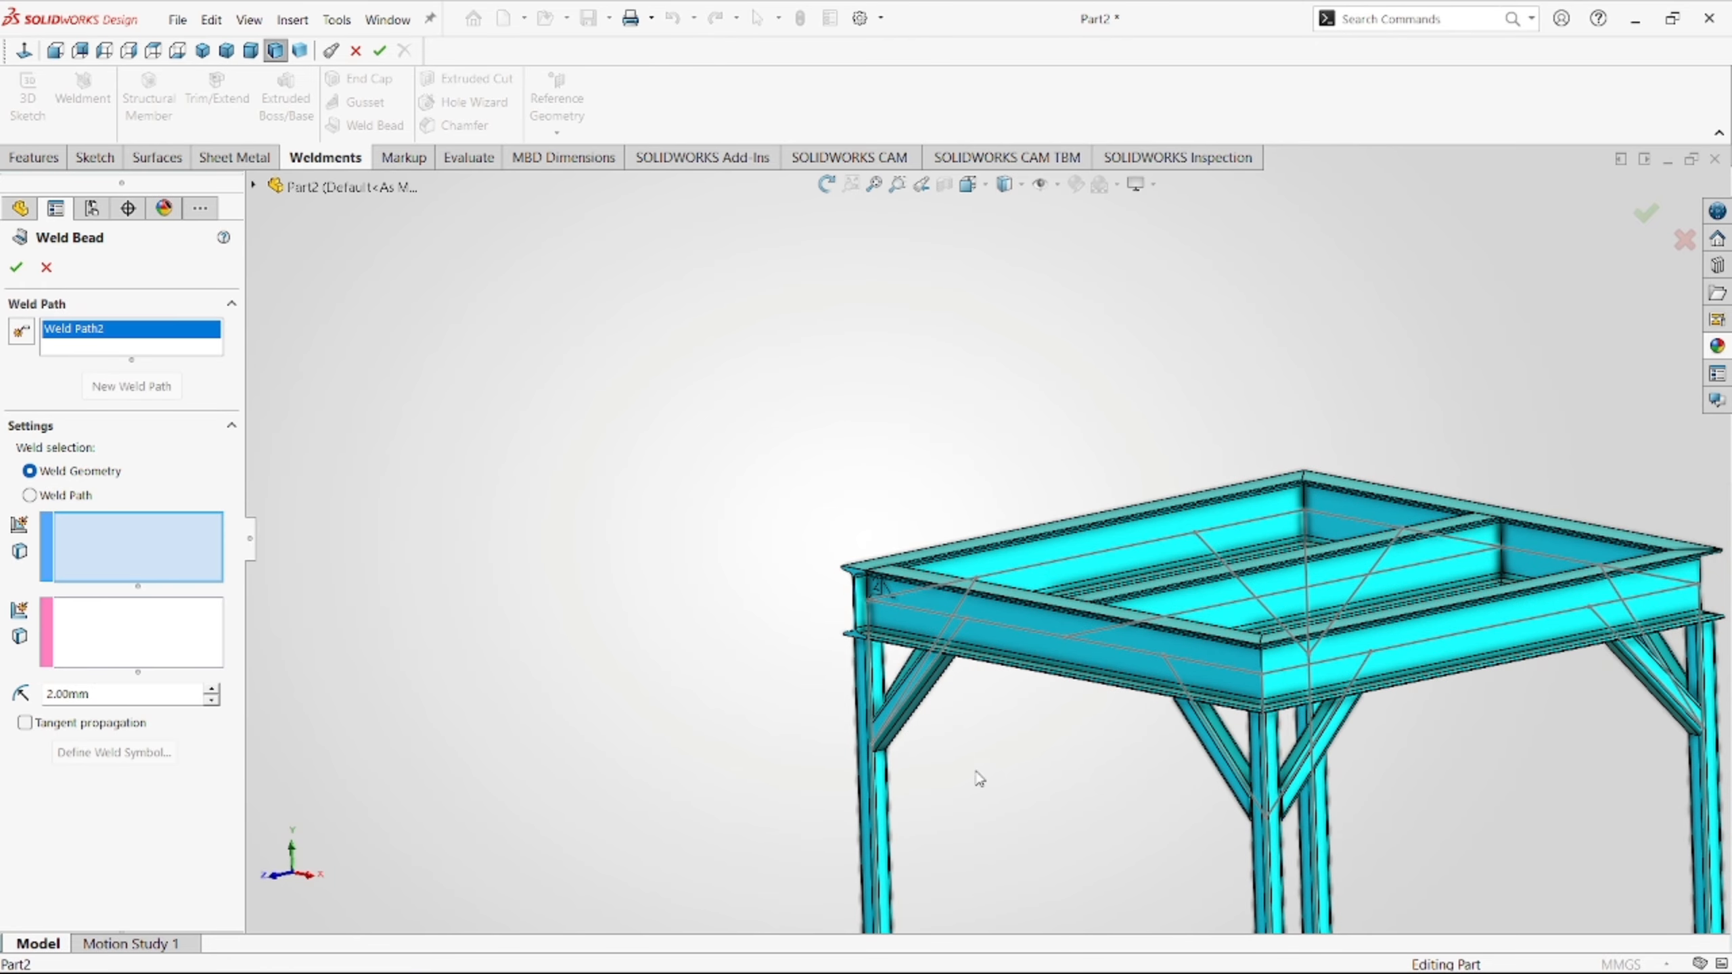
pyautogui.moveTo(1064, 831); pyautogui.dragTo(993, 716, button='middle')
pyautogui.scroll(-3, 1129, 710)
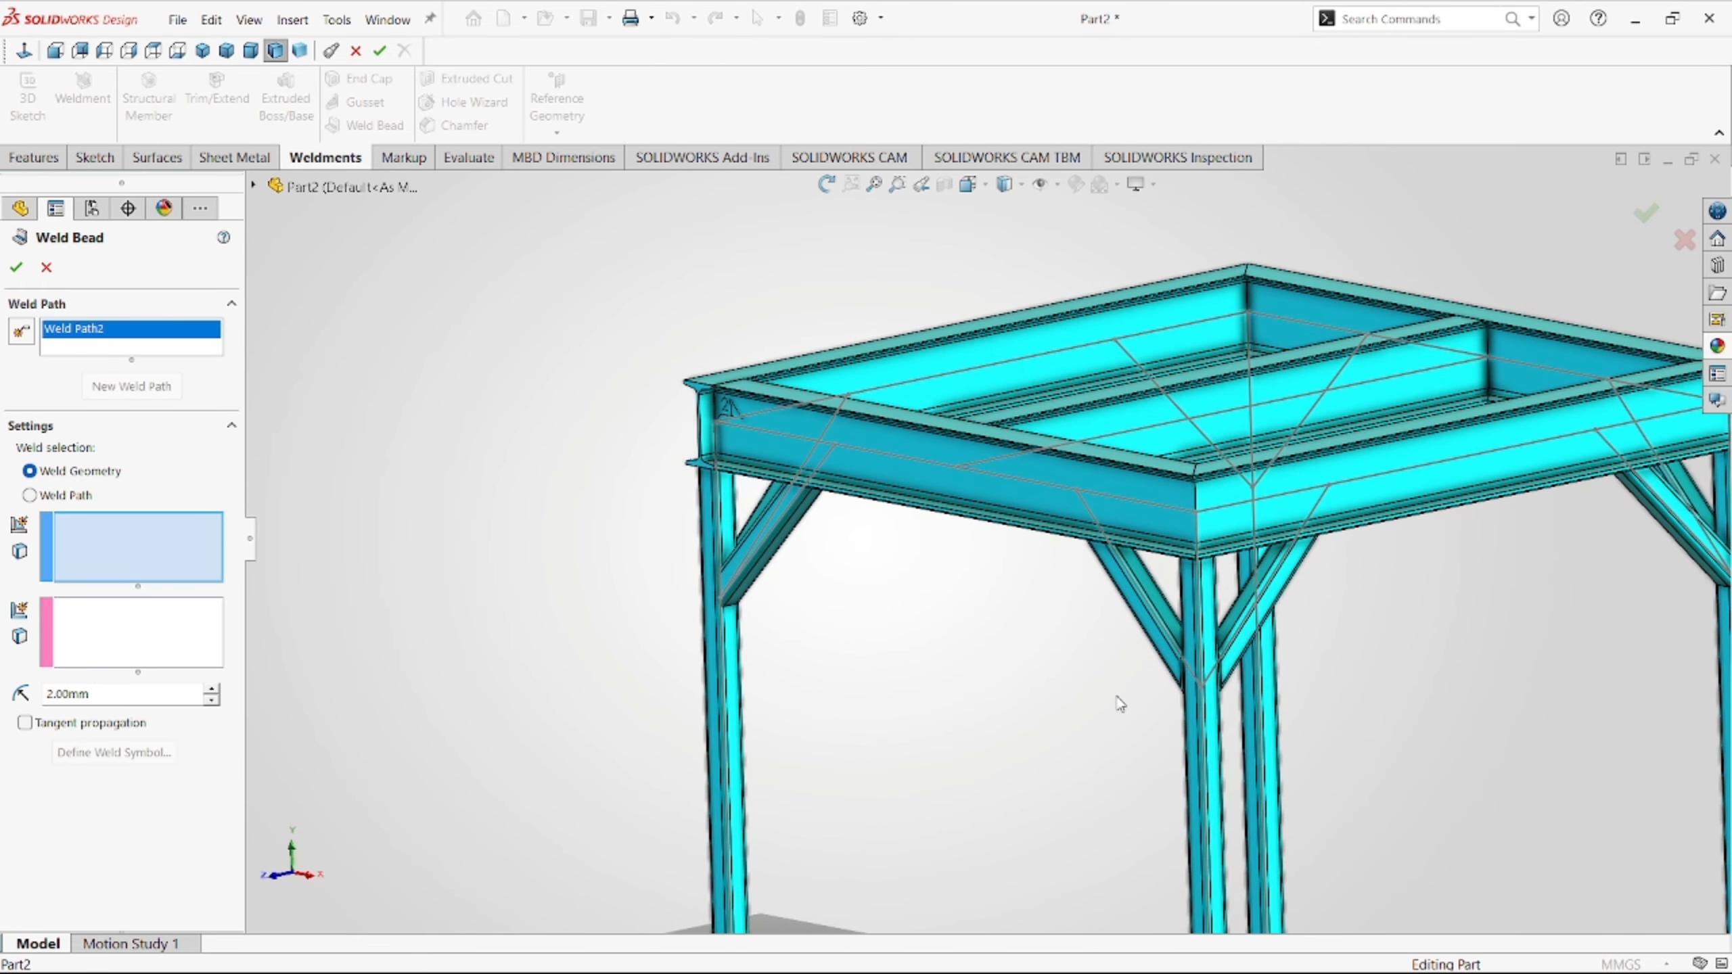
pyautogui.scroll(3, 1222, 612)
pyautogui.scroll(-8, 882, 658)
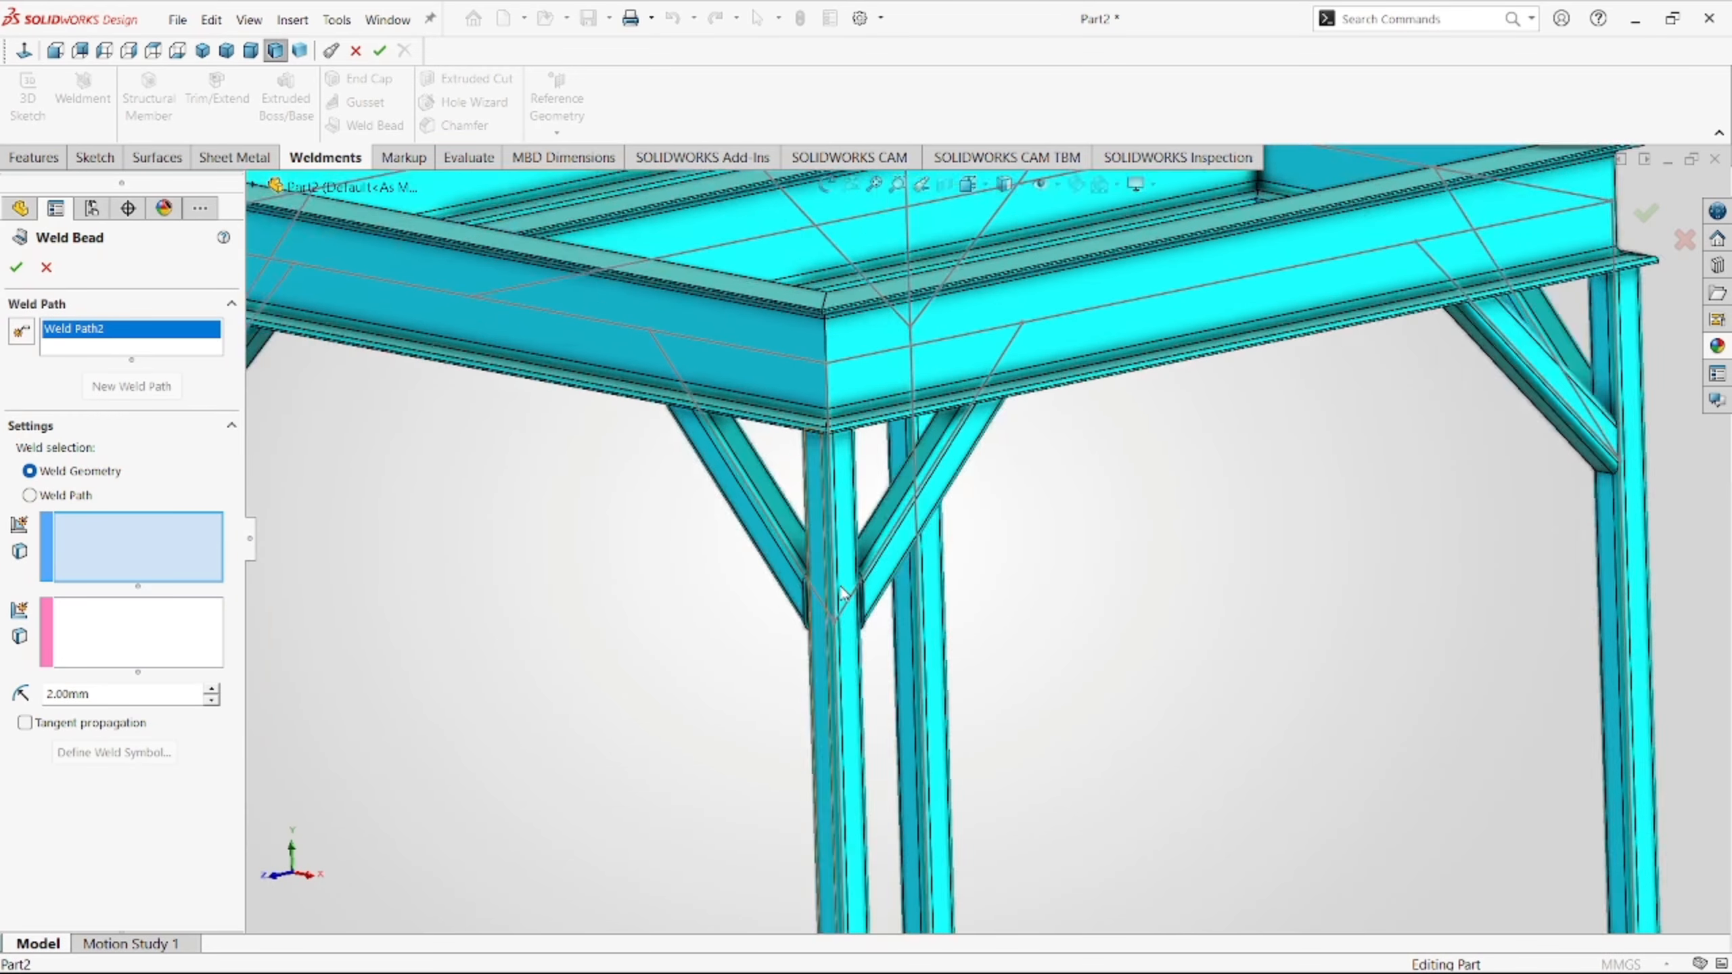
pyautogui.scroll(3, 818, 593)
pyautogui.scroll(-6, 882, 580)
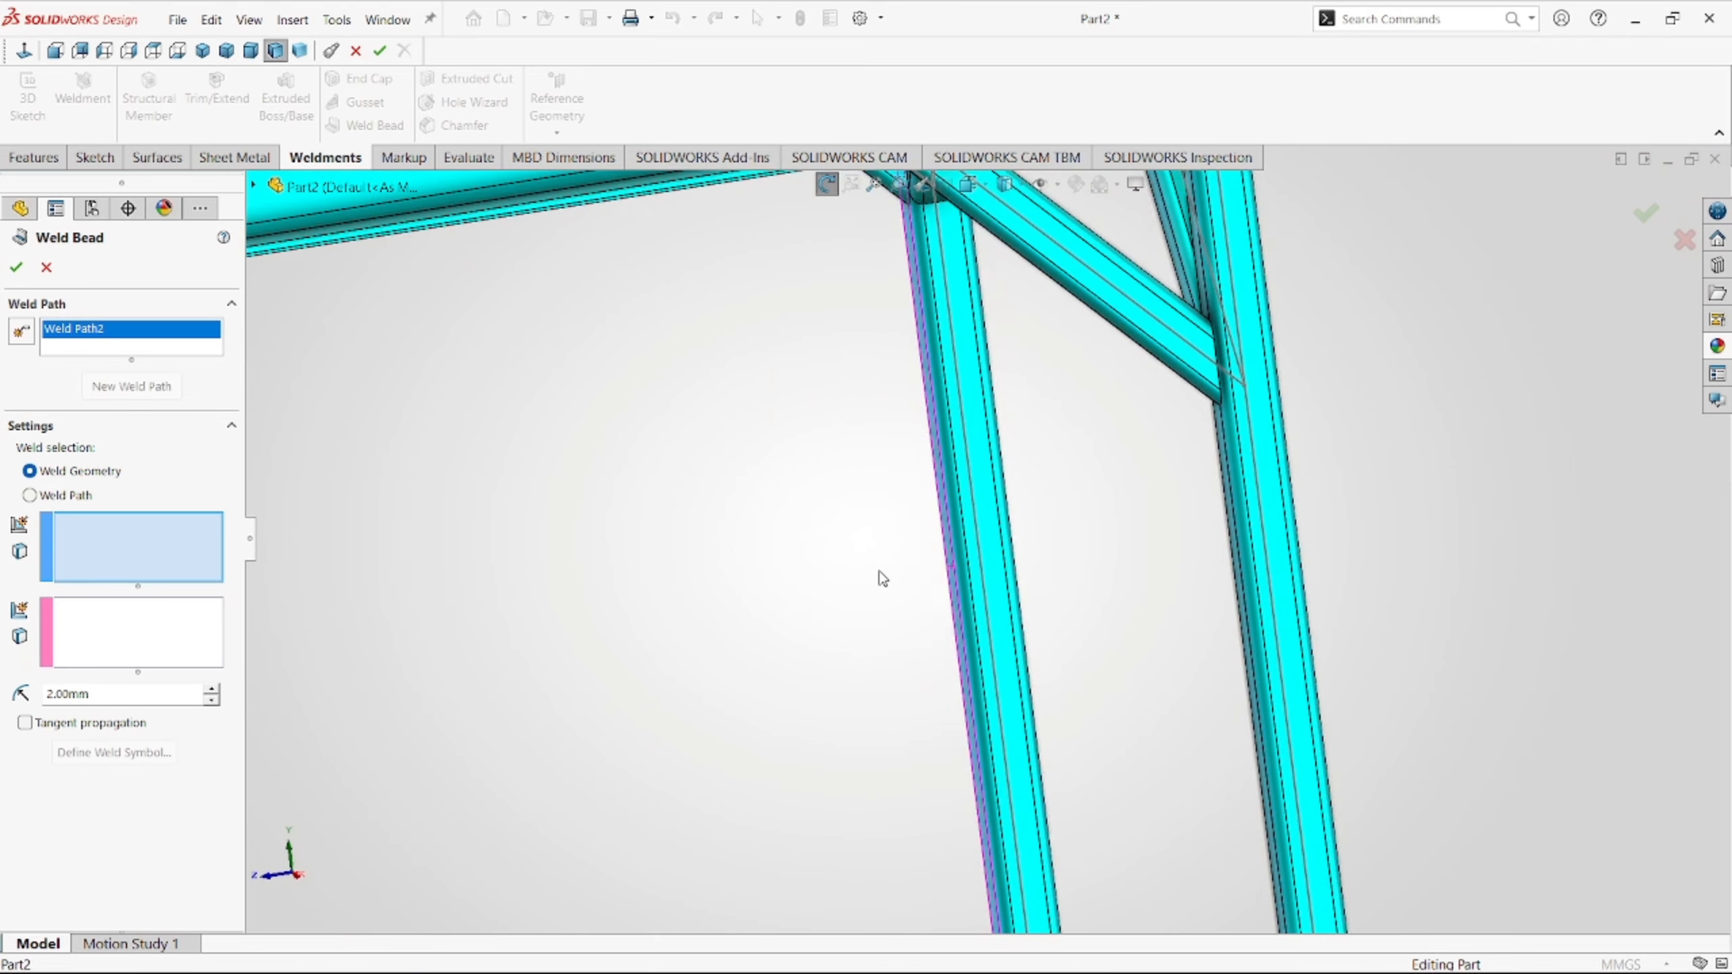
pyautogui.scroll(5, 794, 600)
pyautogui.scroll(-8, 796, 533)
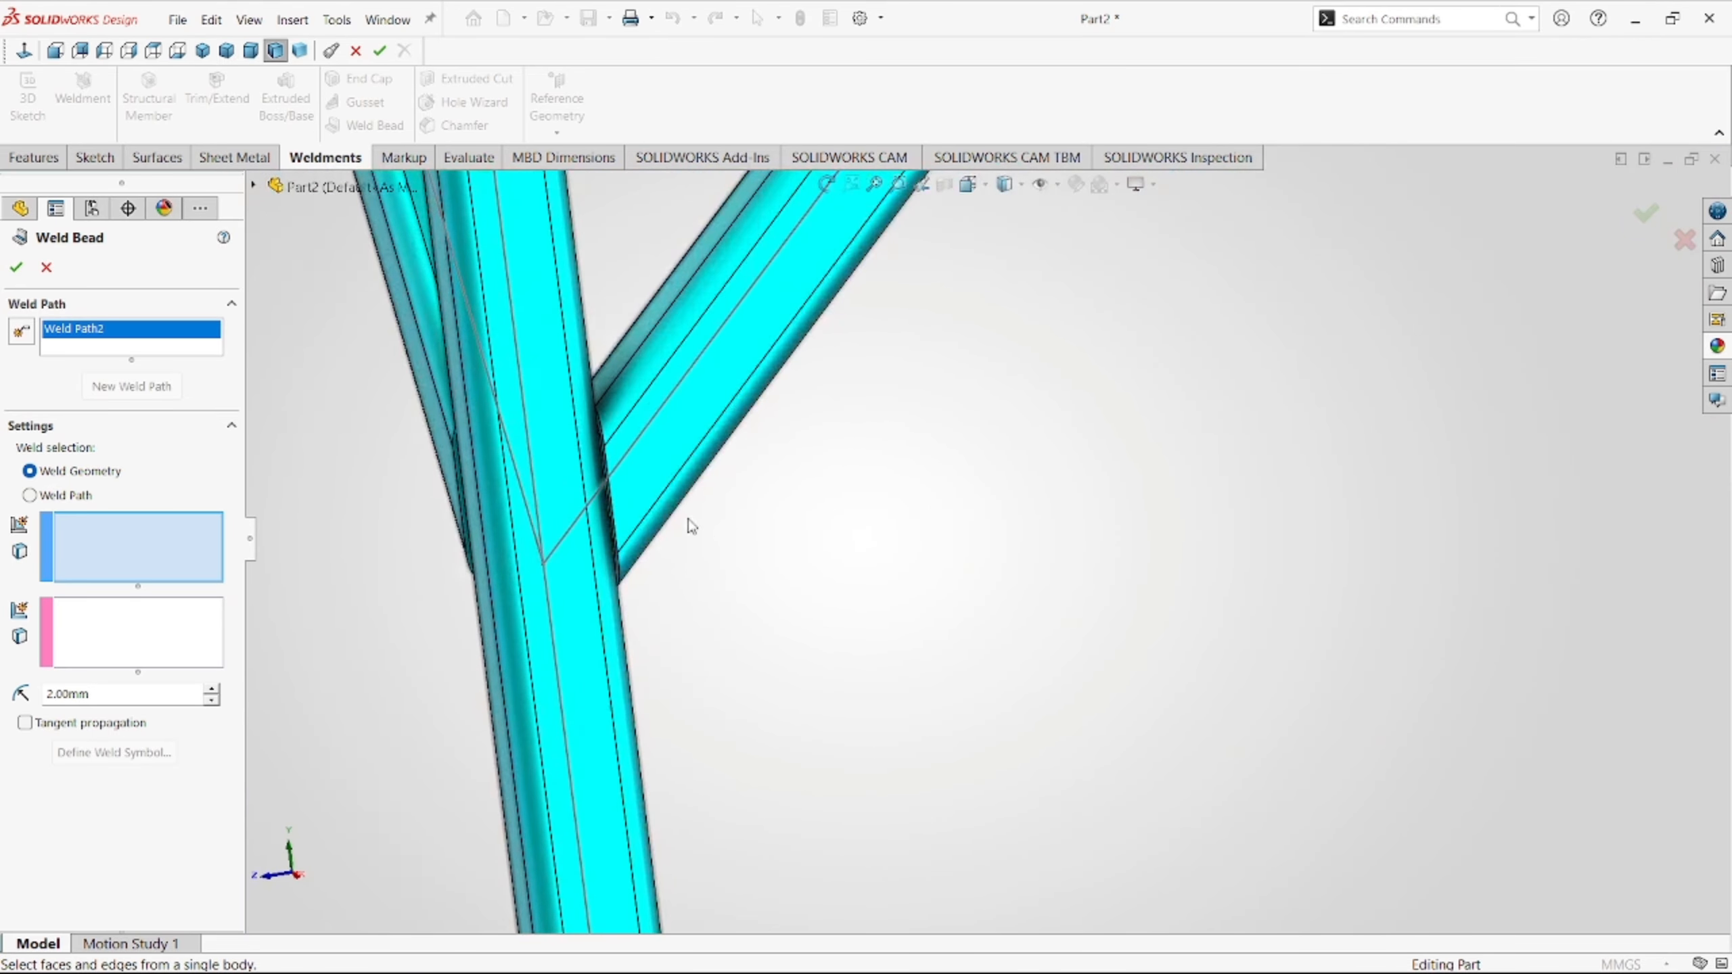
pyautogui.scroll(-2, 573, 550)
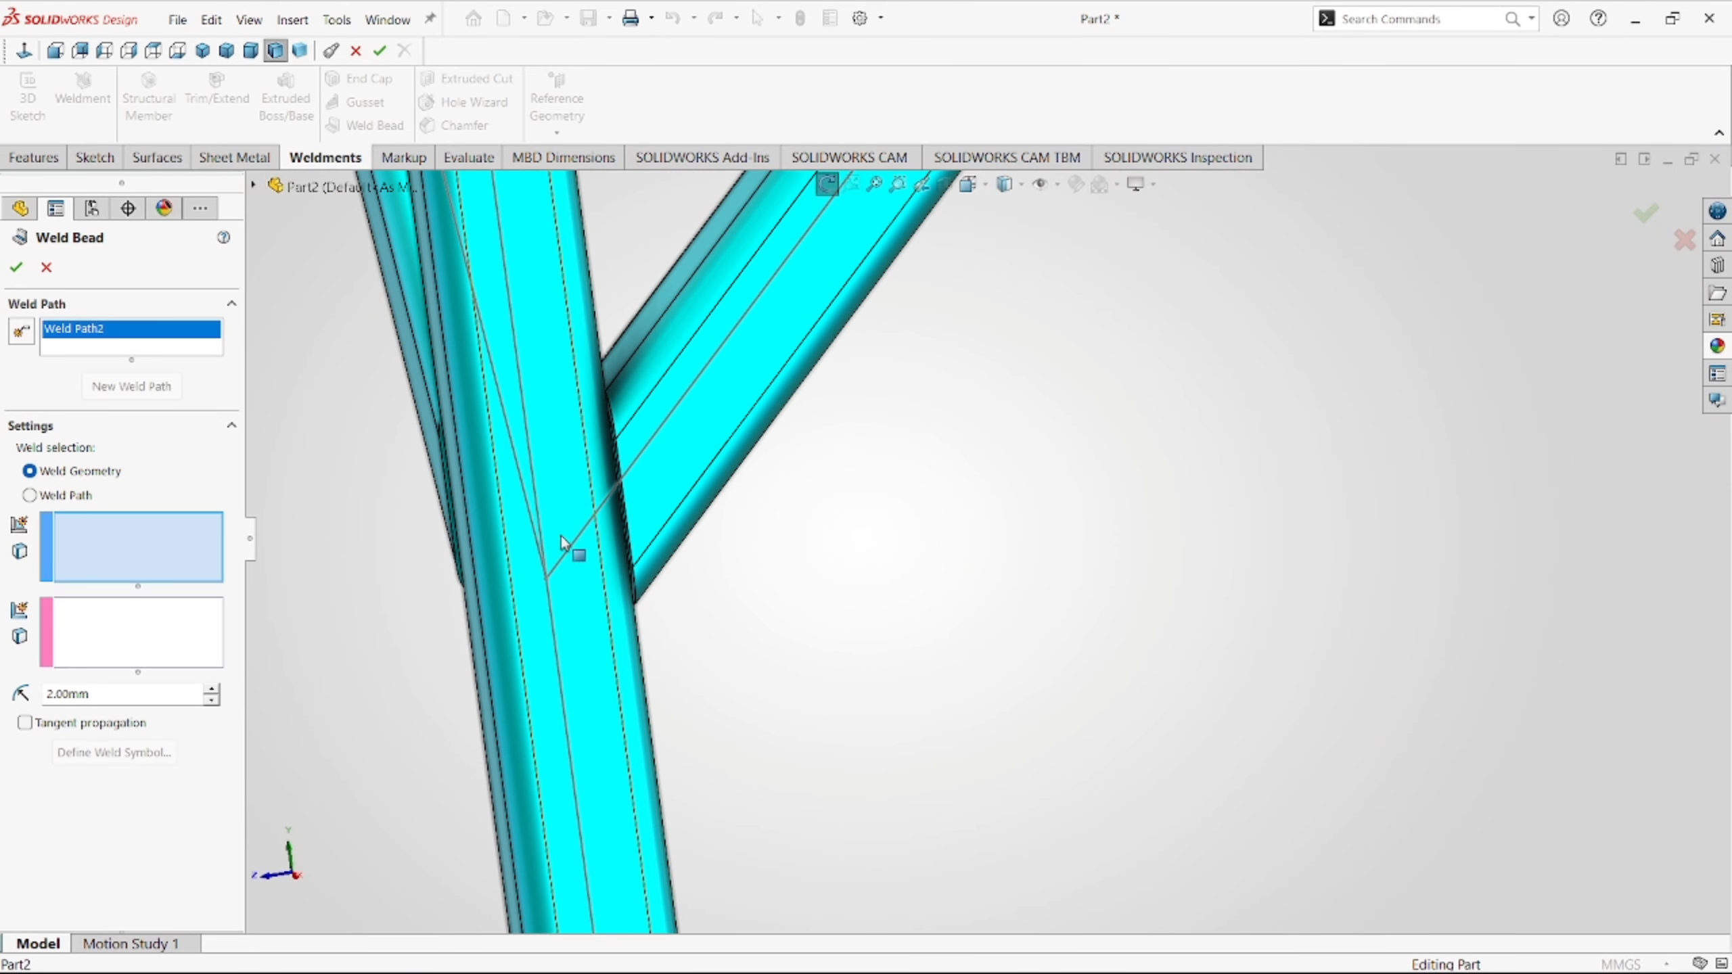
pyautogui.scroll(4, 722, 495)
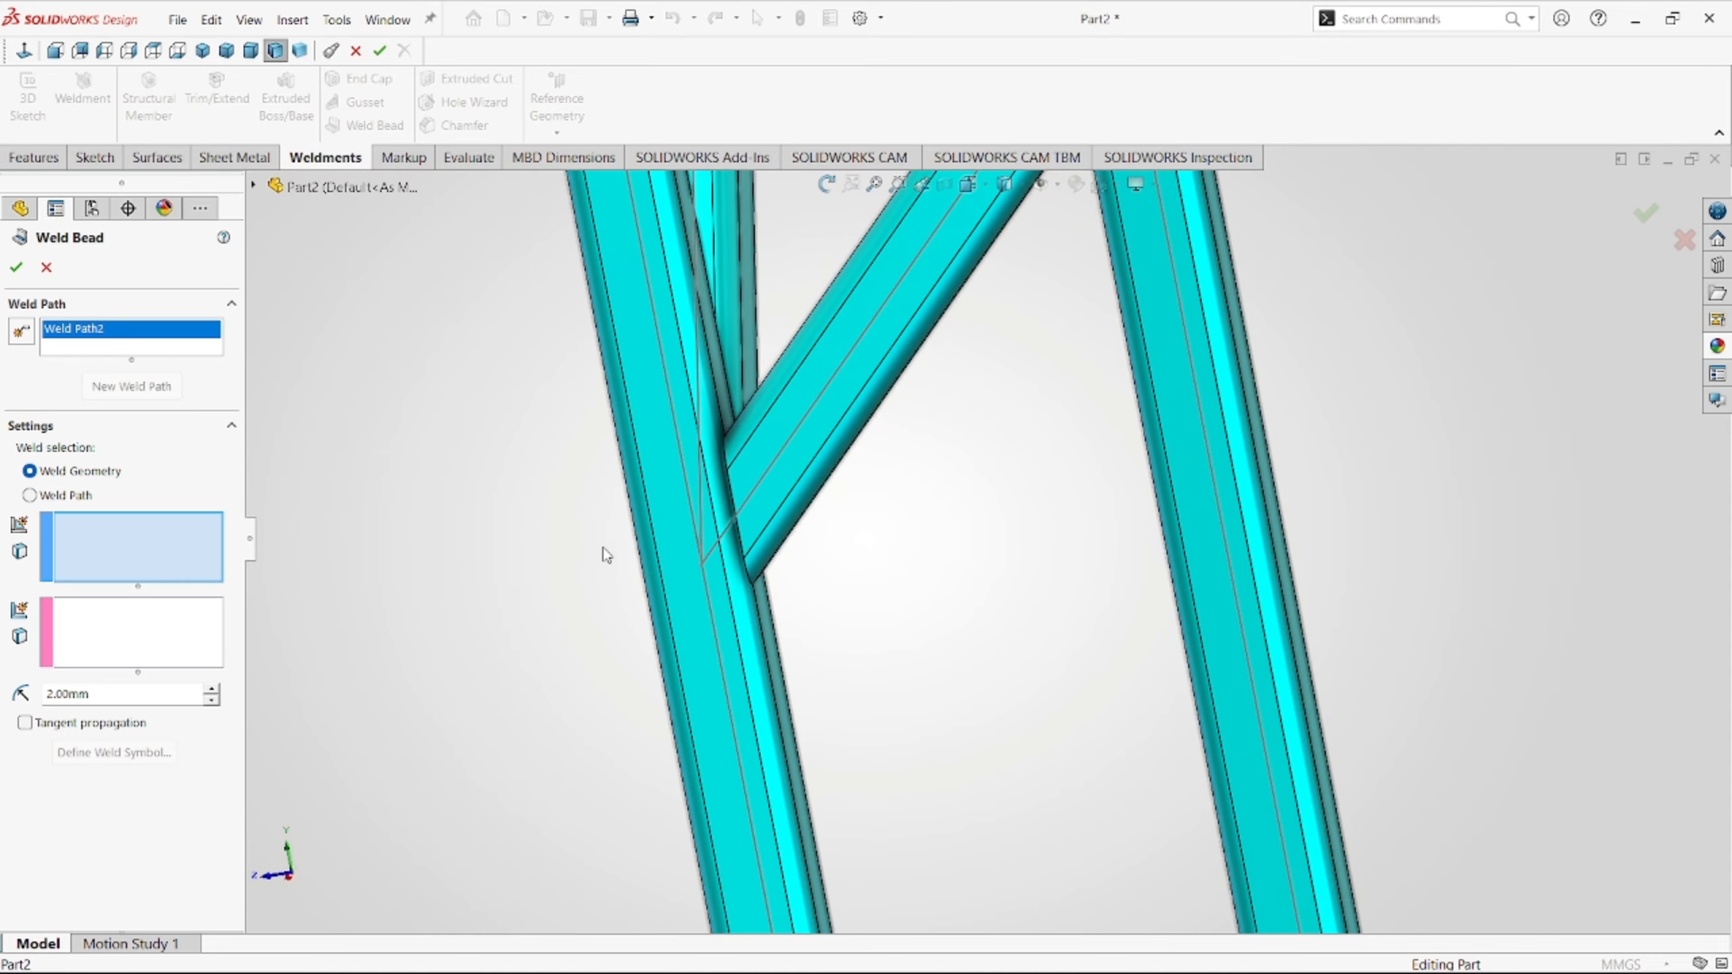
pyautogui.scroll(-6, 818, 573)
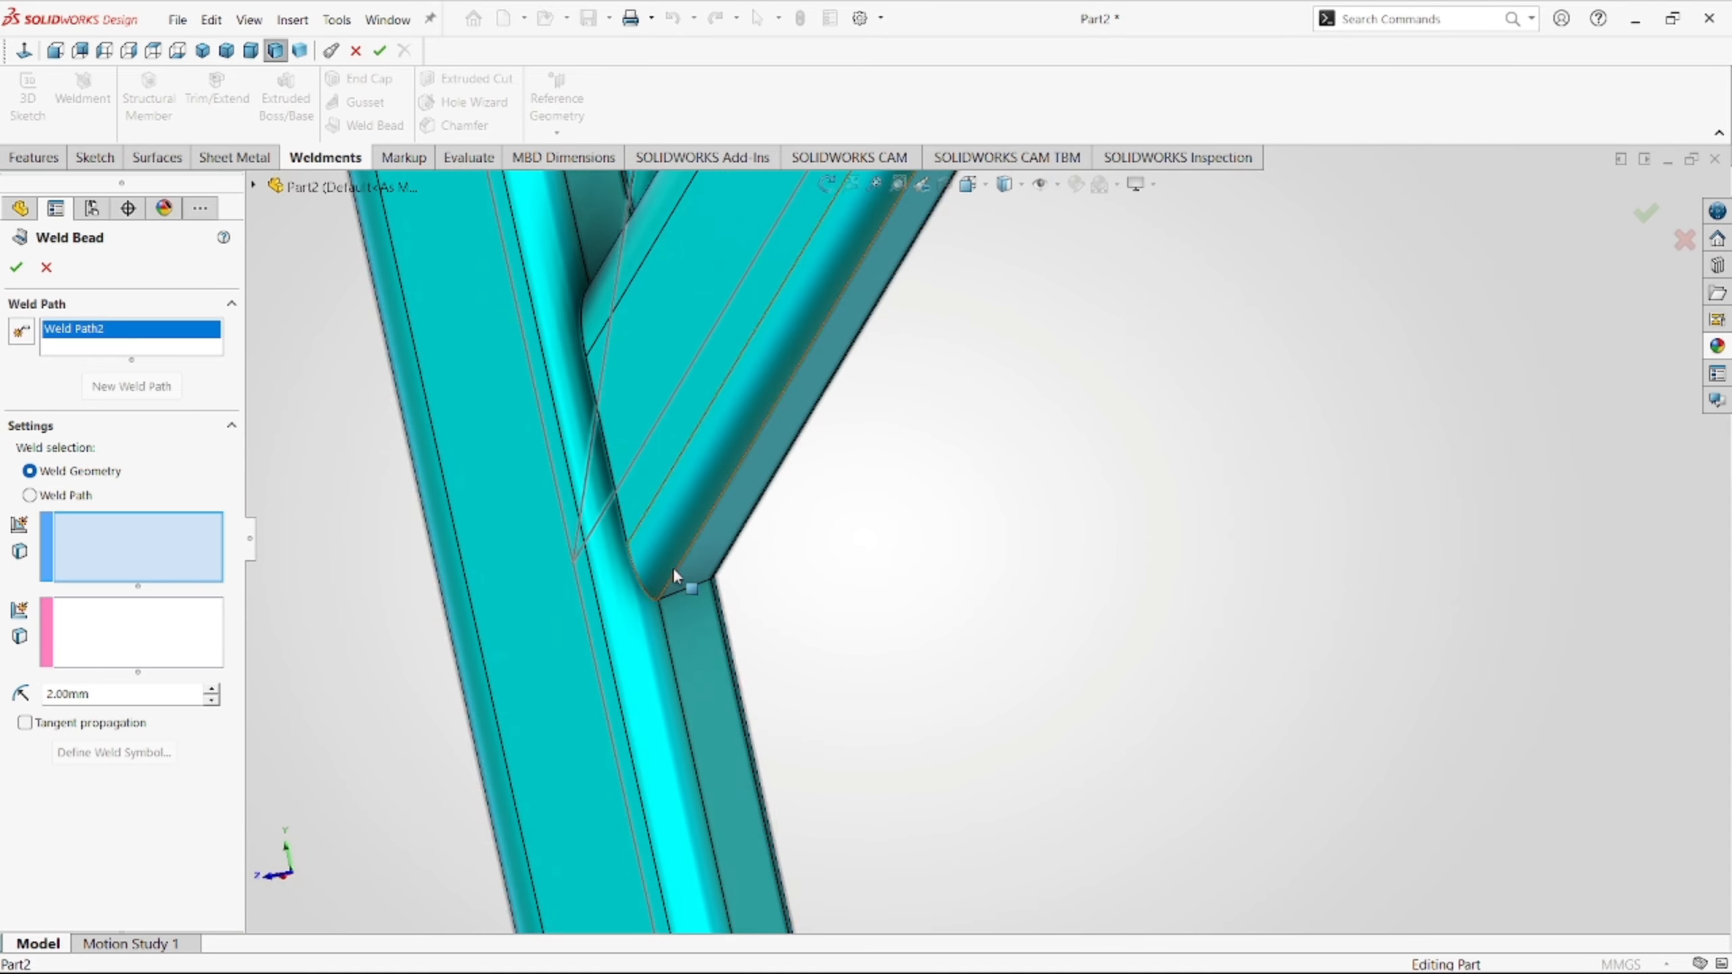
pyautogui.click(700, 618)
pyautogui.click(702, 566)
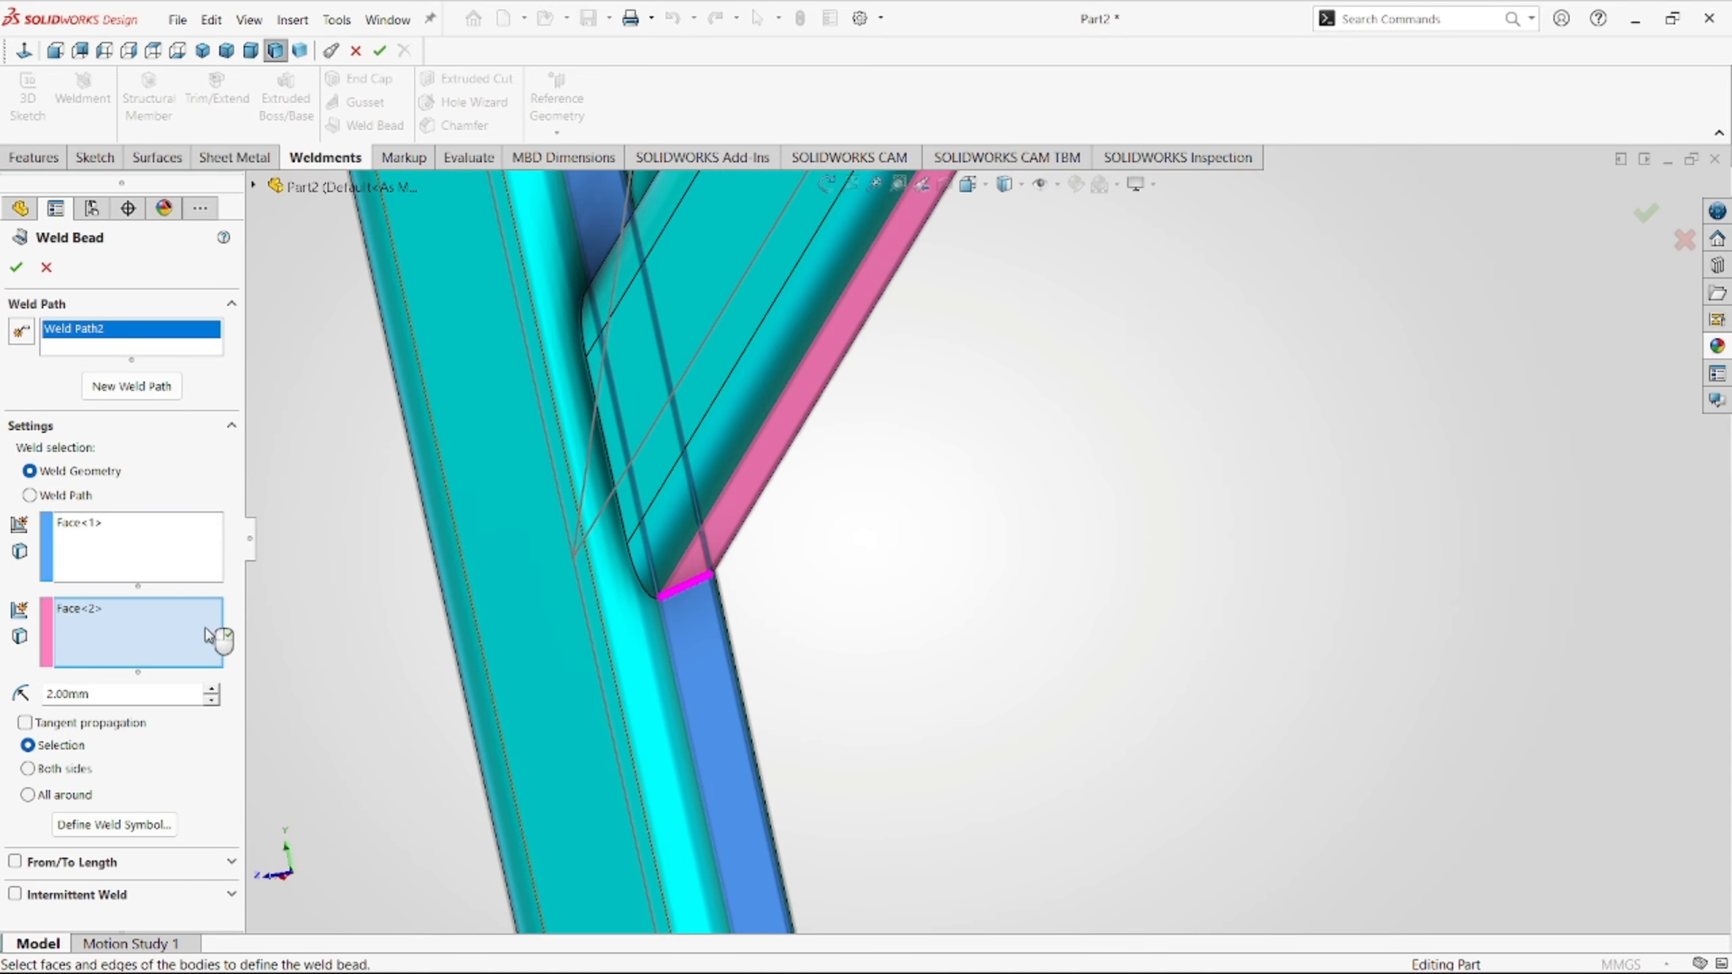
# Run the 2 mm brace weld all around the joint, create it and inspect the bead.
pyautogui.click(28, 796)
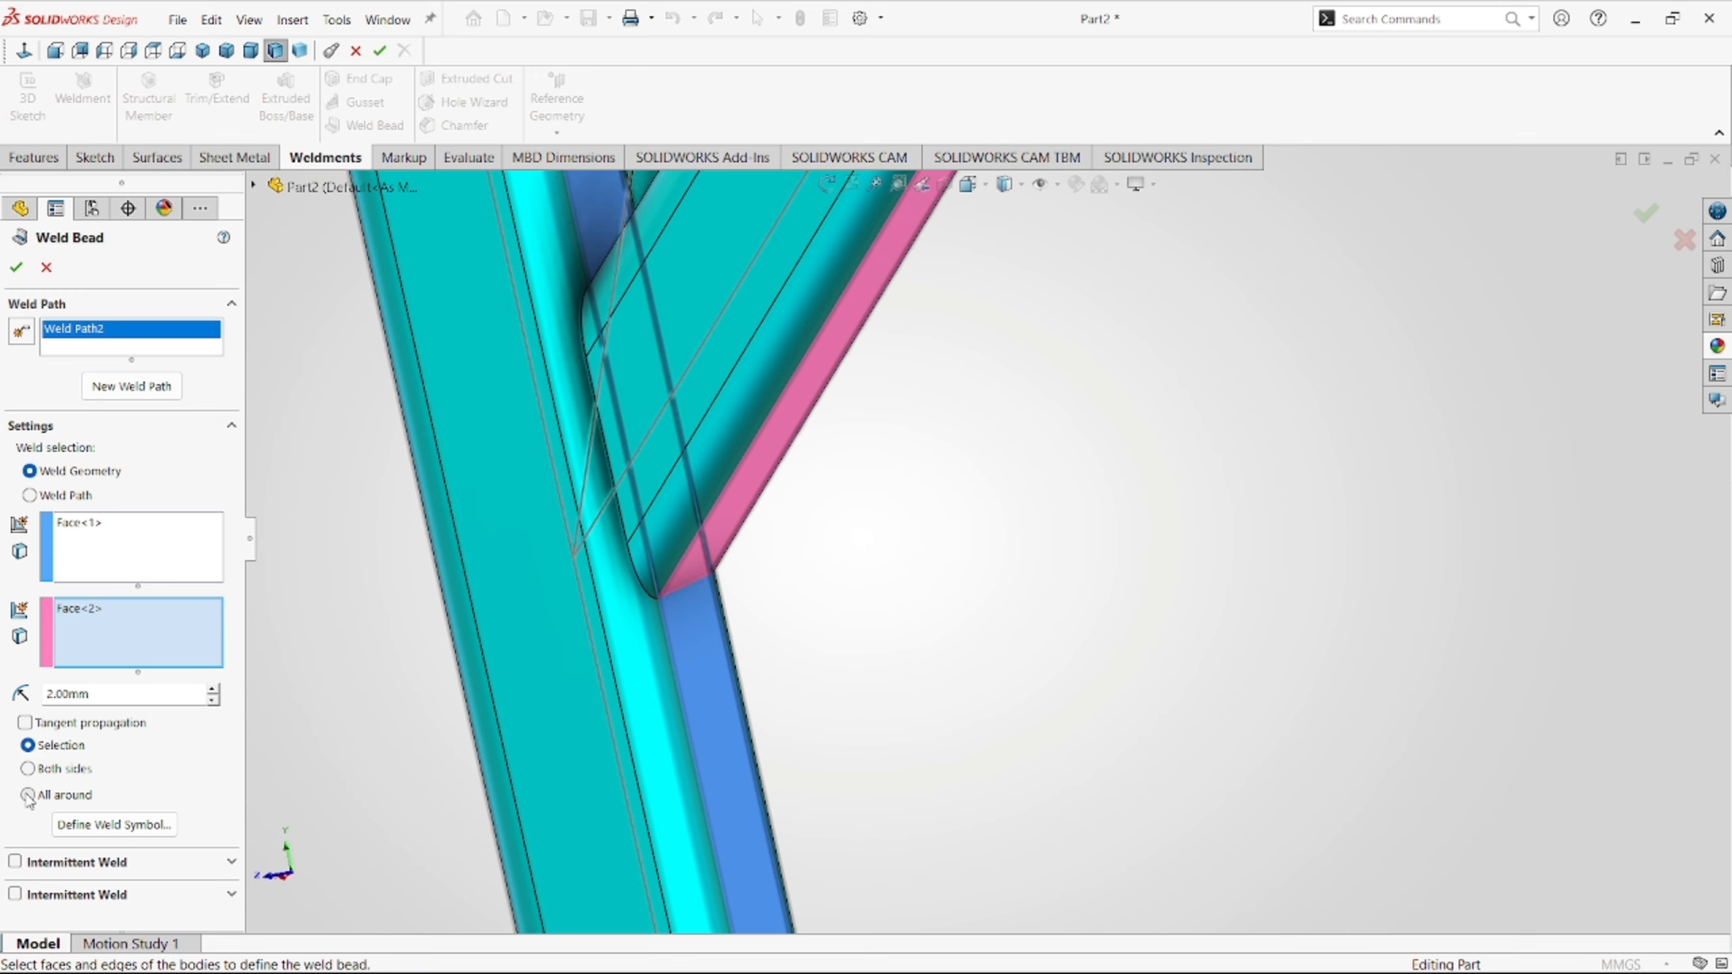
pyautogui.scroll(3, 551, 375)
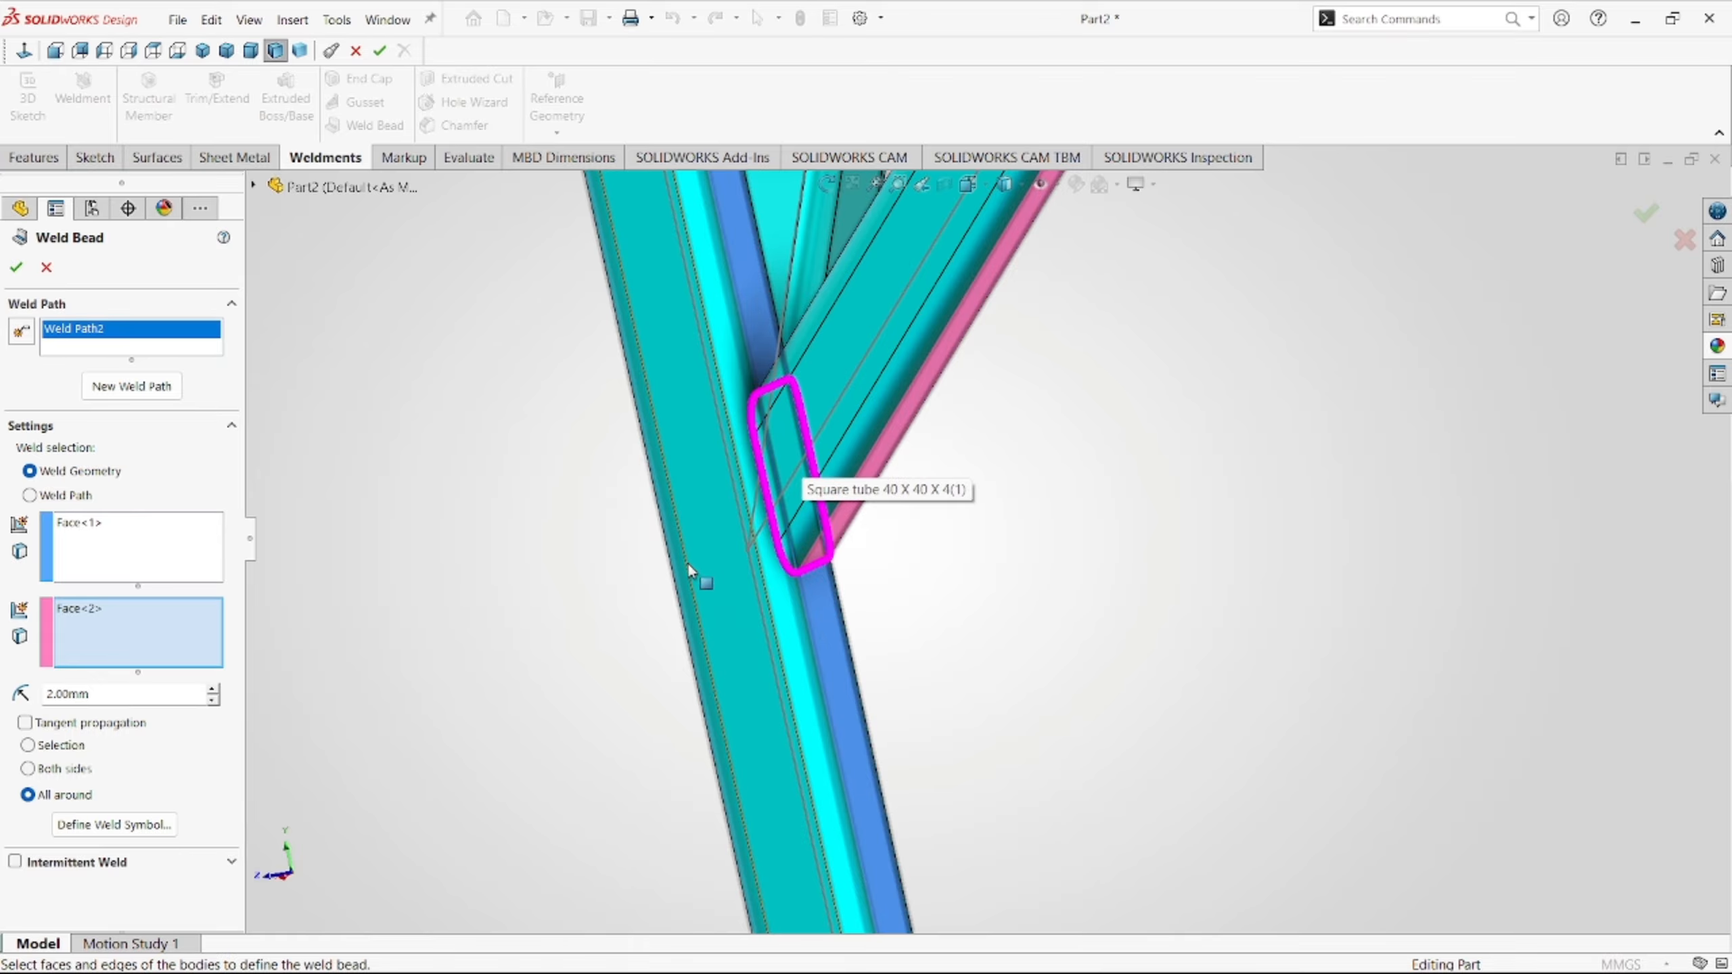
pyautogui.click(17, 267)
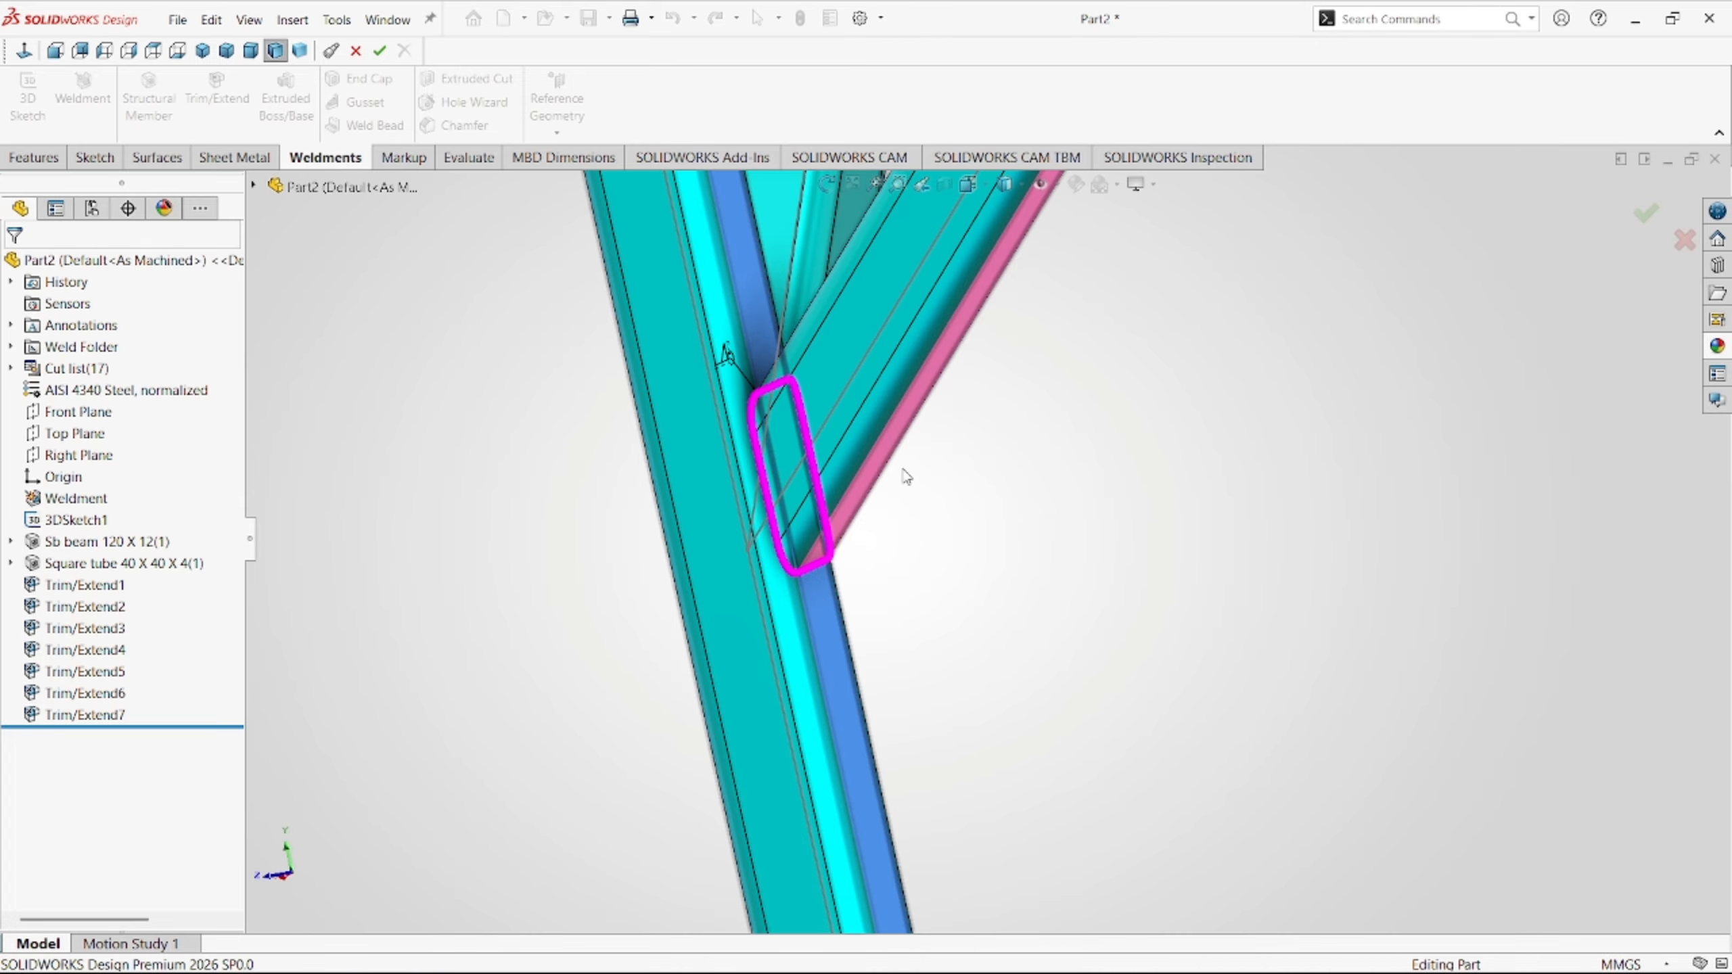
pyautogui.scroll(5, 1017, 514)
pyautogui.scroll(-5, 911, 544)
pyautogui.scroll(-6, 846, 536)
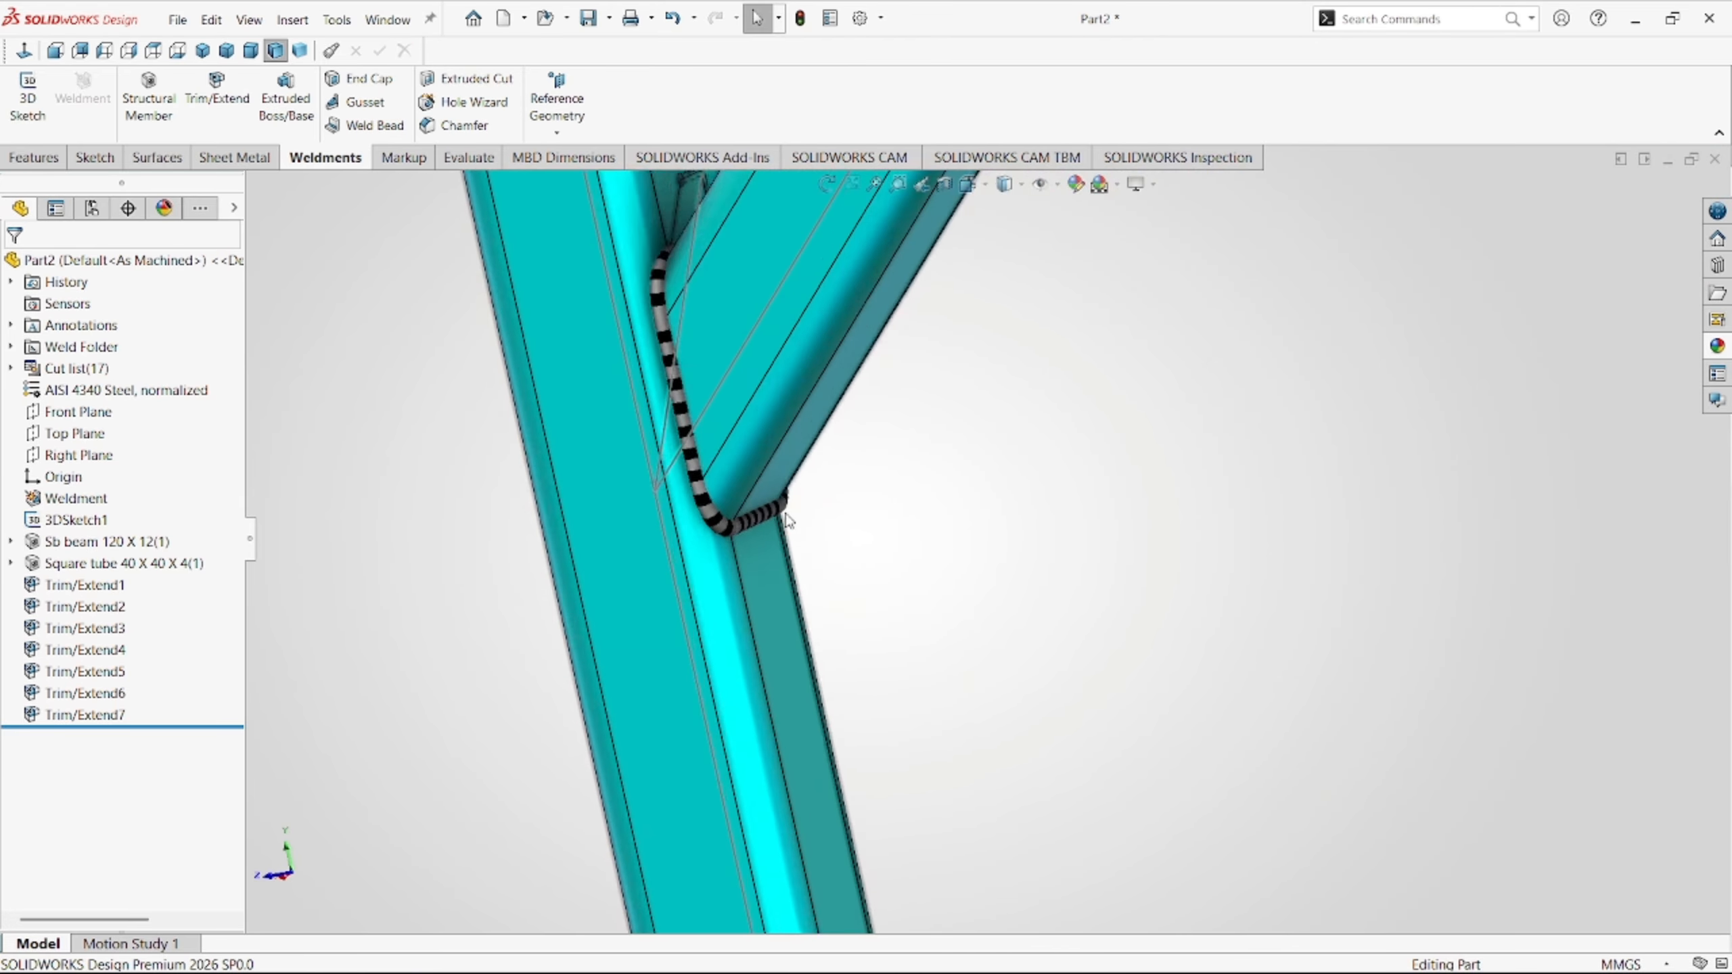
pyautogui.scroll(10, 674, 547)
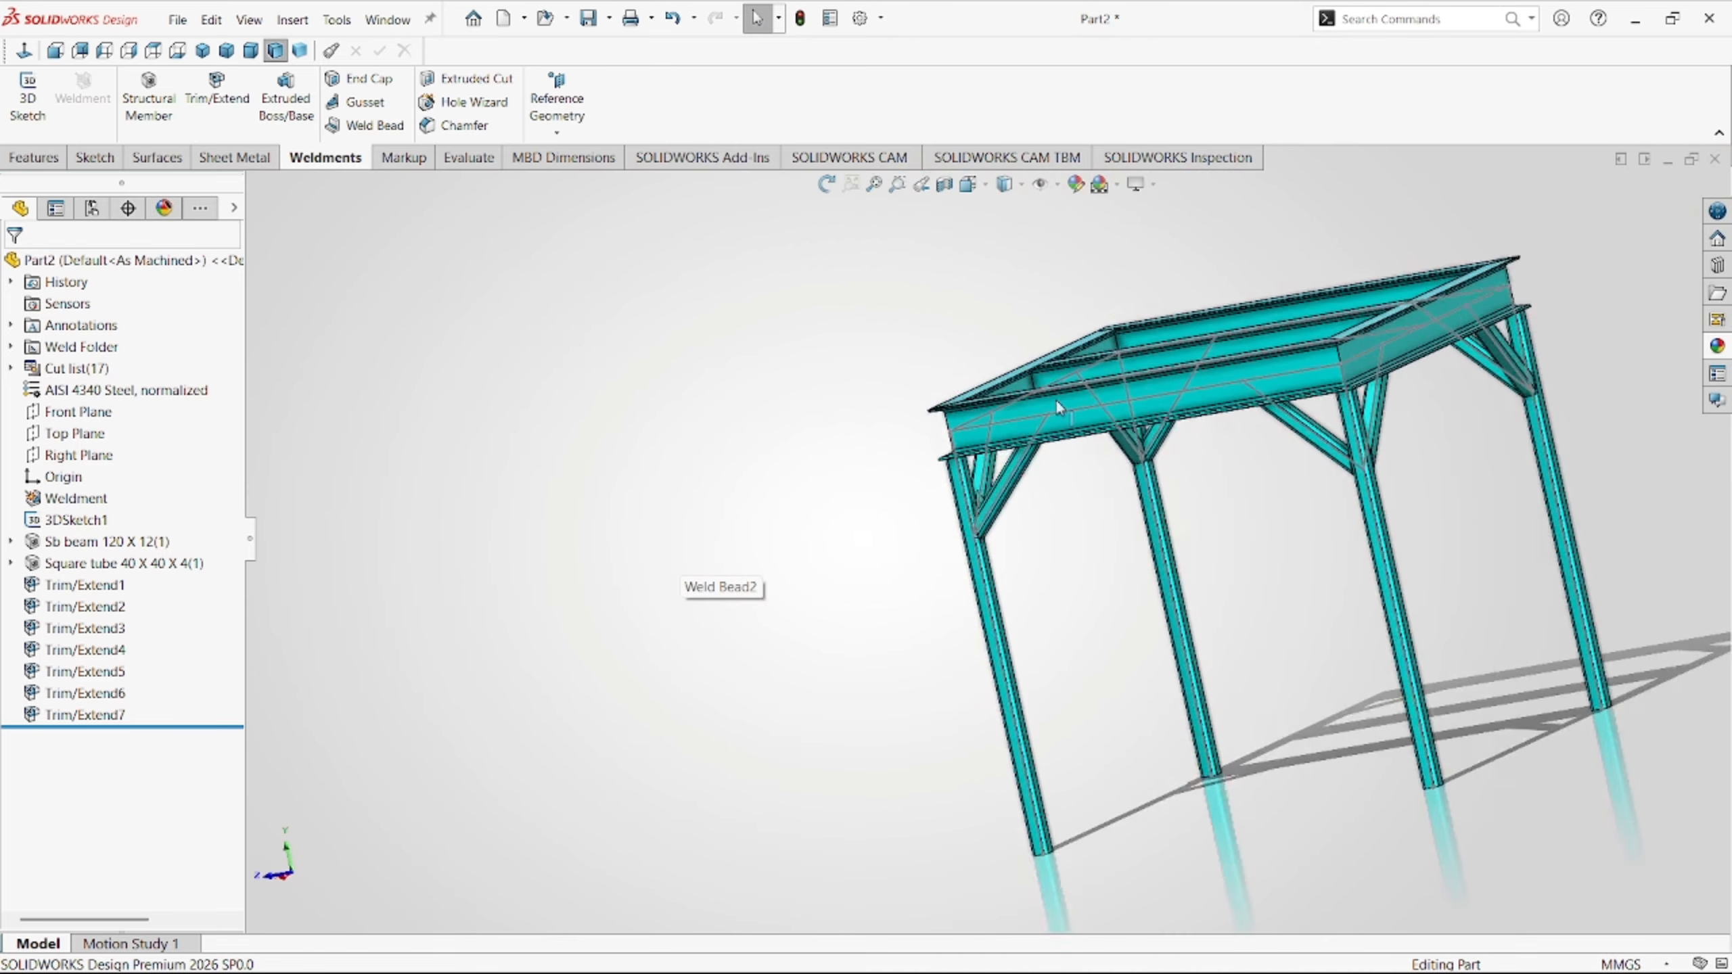
# Return to the dimetric view and move the brace joint's weld symbol into the open space beside the leg.
pyautogui.click(251, 51)
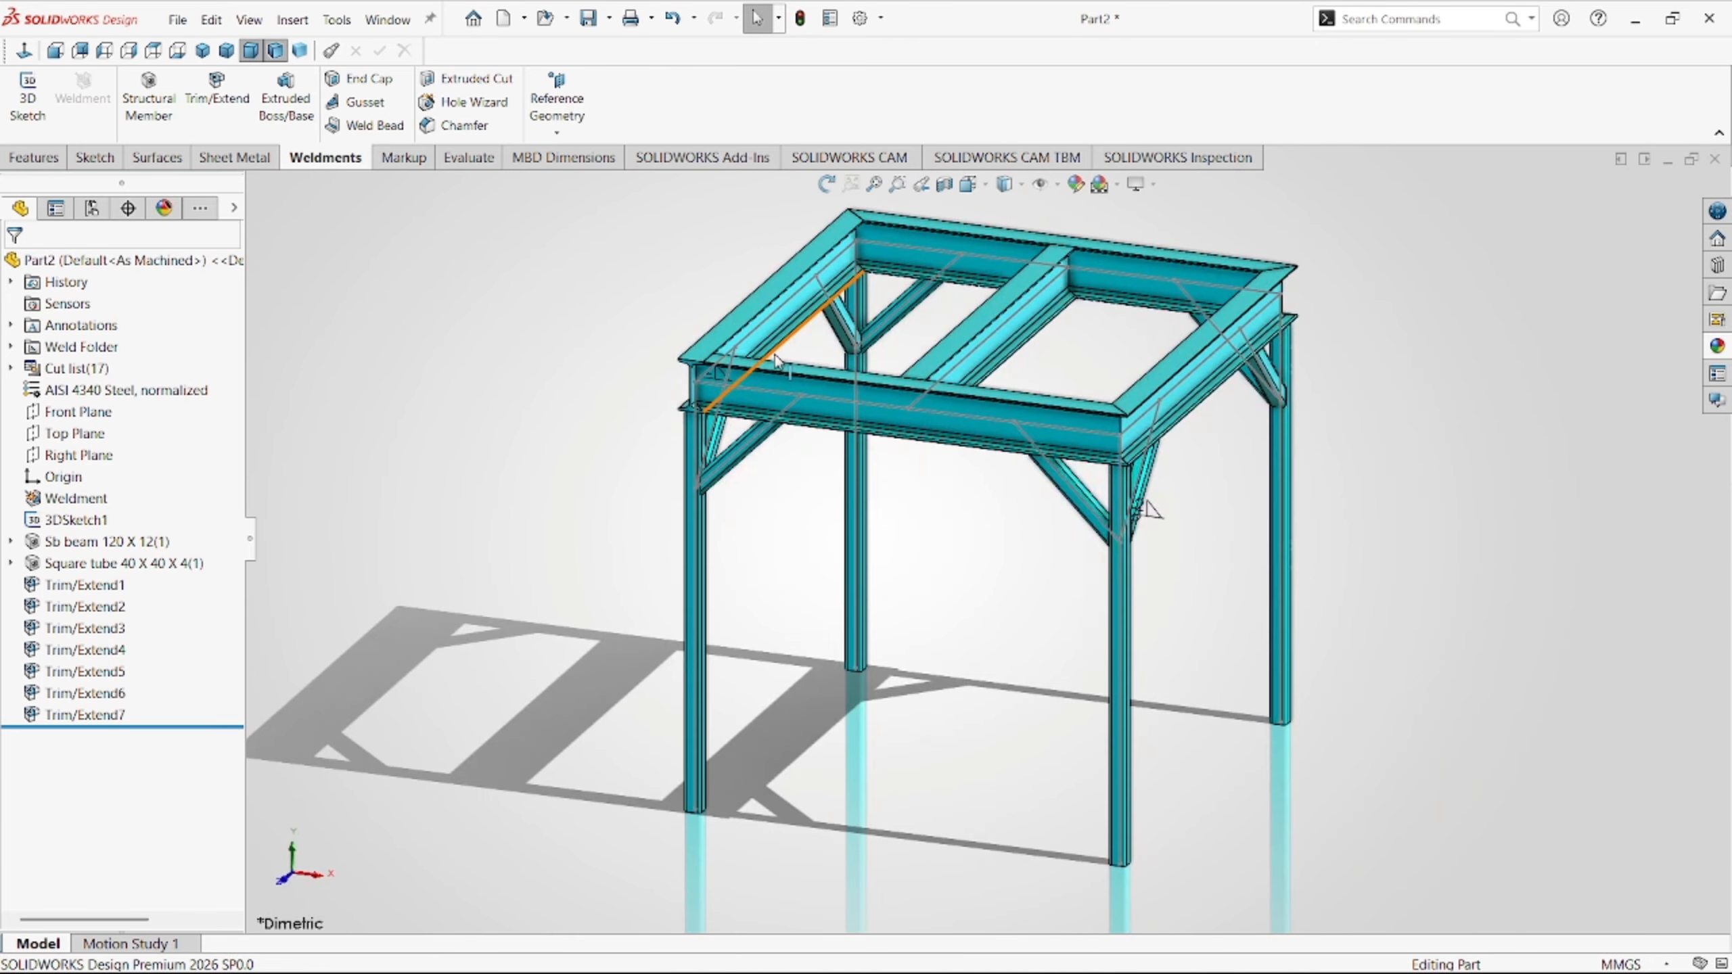
pyautogui.scroll(-5, 1040, 482)
pyautogui.moveTo(1074, 468)
pyautogui.mouseDown()
pyautogui.moveTo(1132, 503)
pyautogui.moveTo(1143, 442)
pyautogui.mouseUp()
pyautogui.scroll(-4, 1139, 424)
pyautogui.moveTo(1097, 513); pyautogui.dragTo(1061, 477)
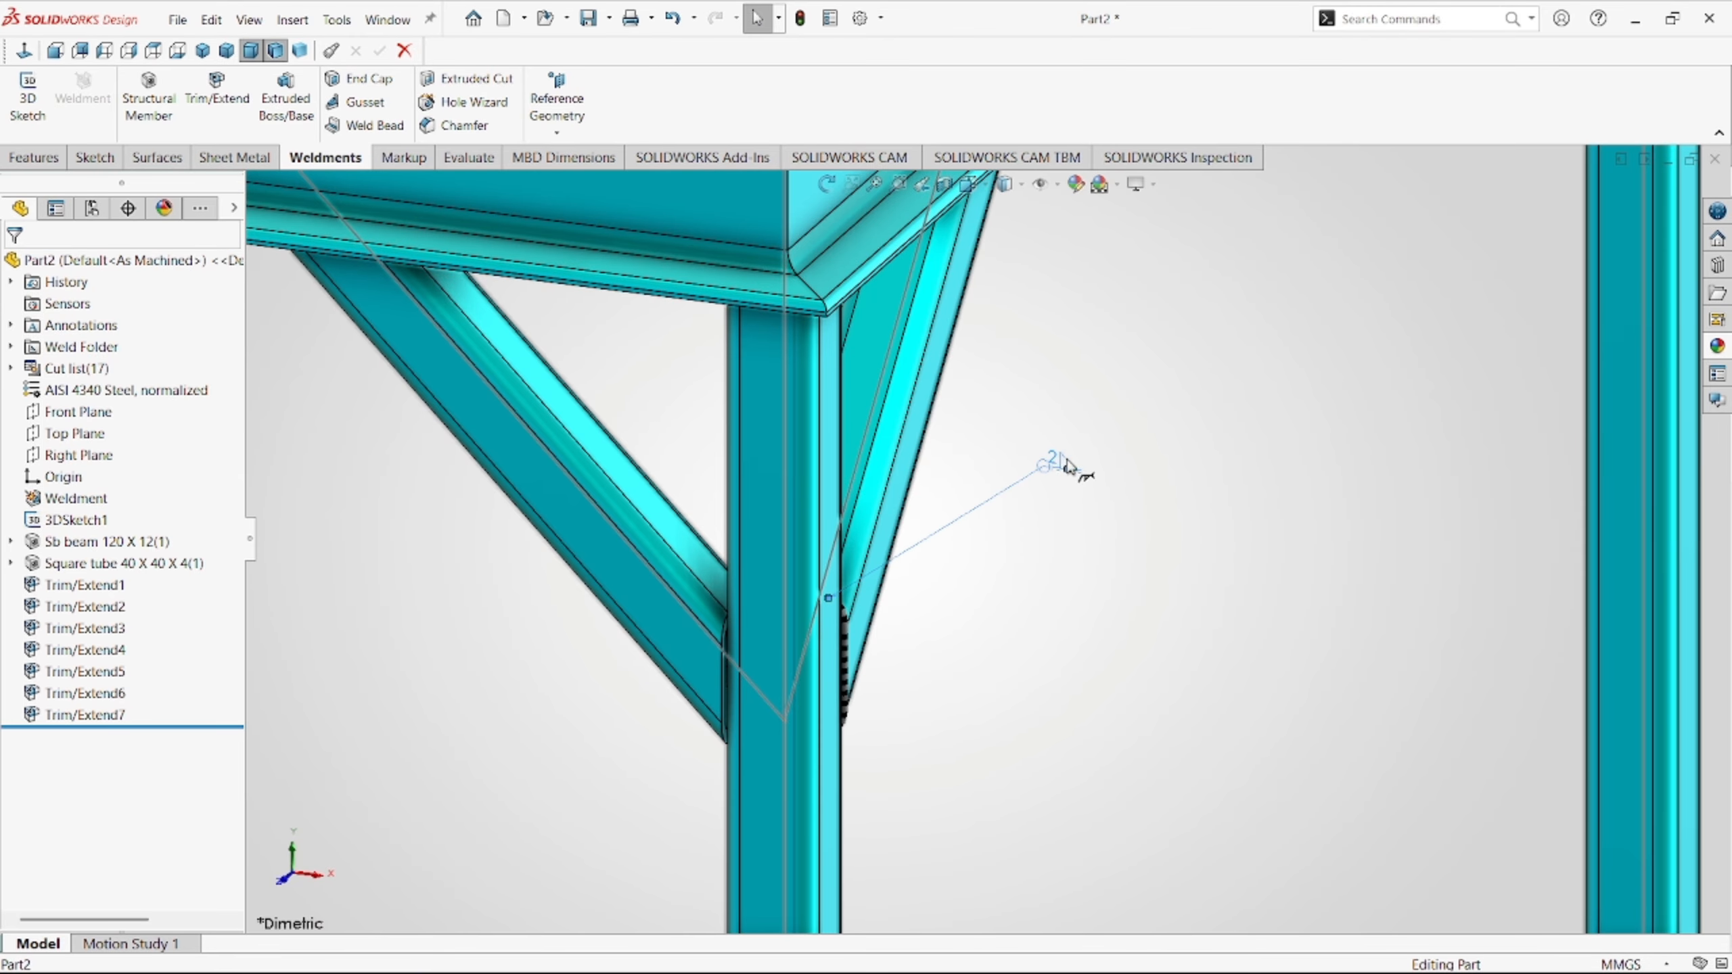
pyautogui.scroll(8, 1066, 471)
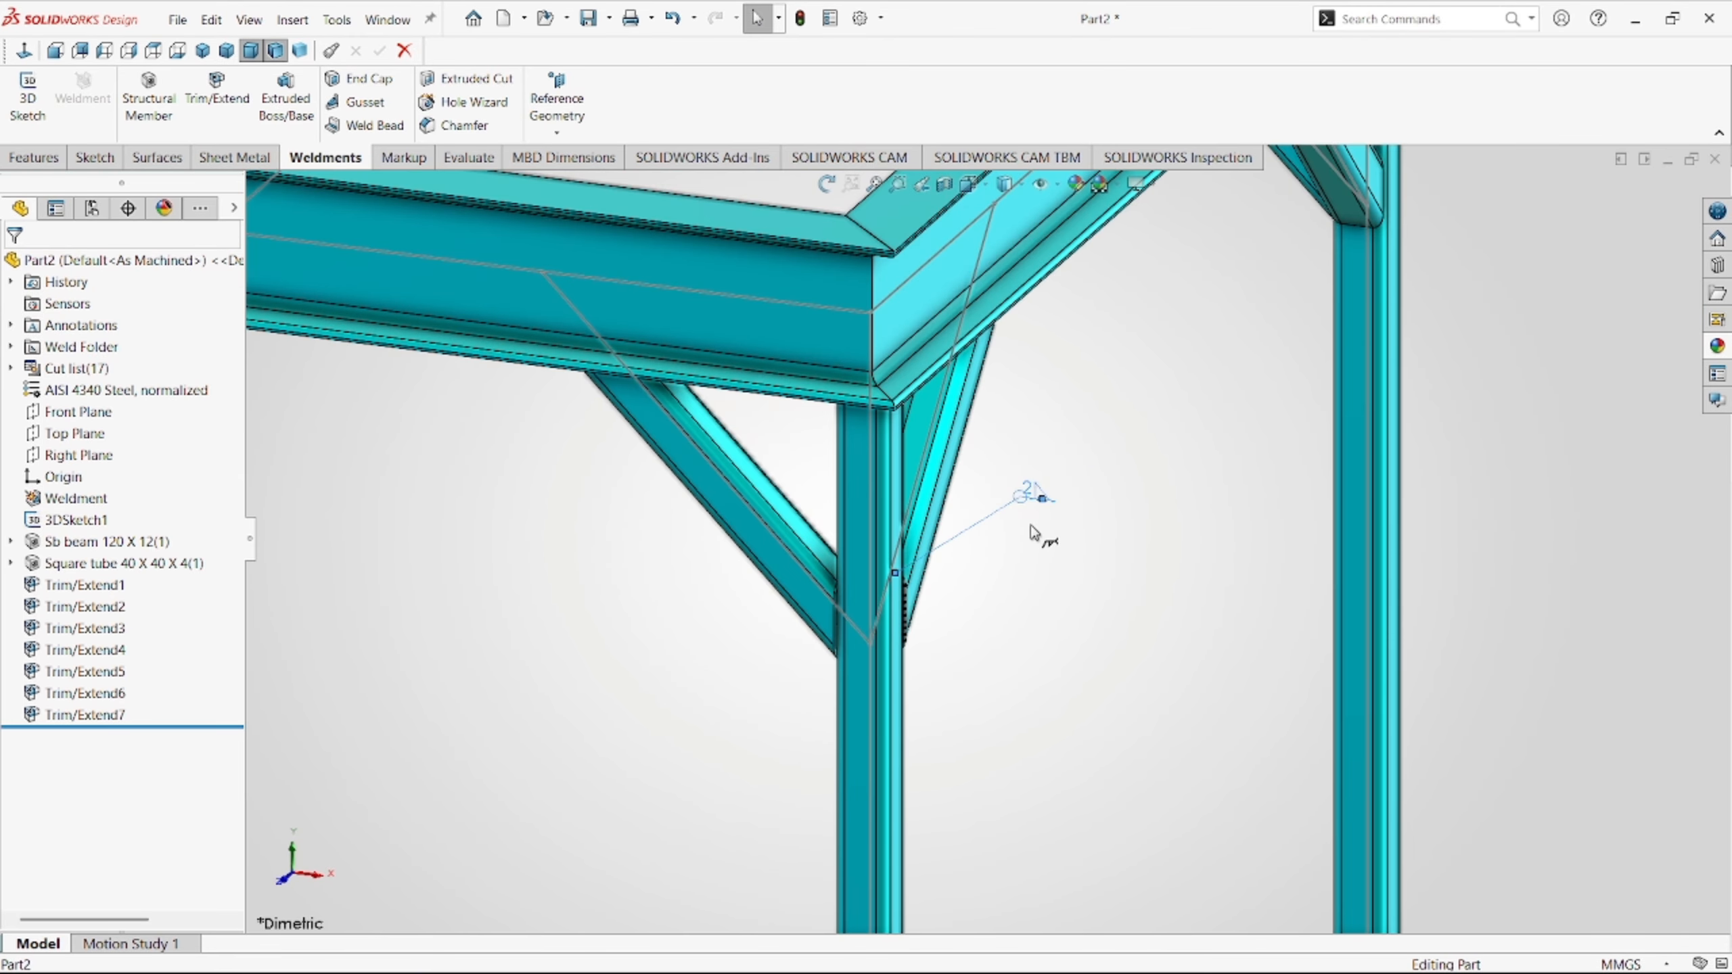
# Move the beam corner's weld symbol outside the frame and restore the dimetric view.
pyautogui.moveTo(595, 401); pyautogui.dragTo(447, 384)
pyautogui.scroll(4, 947, 609)
pyautogui.click(252, 53)
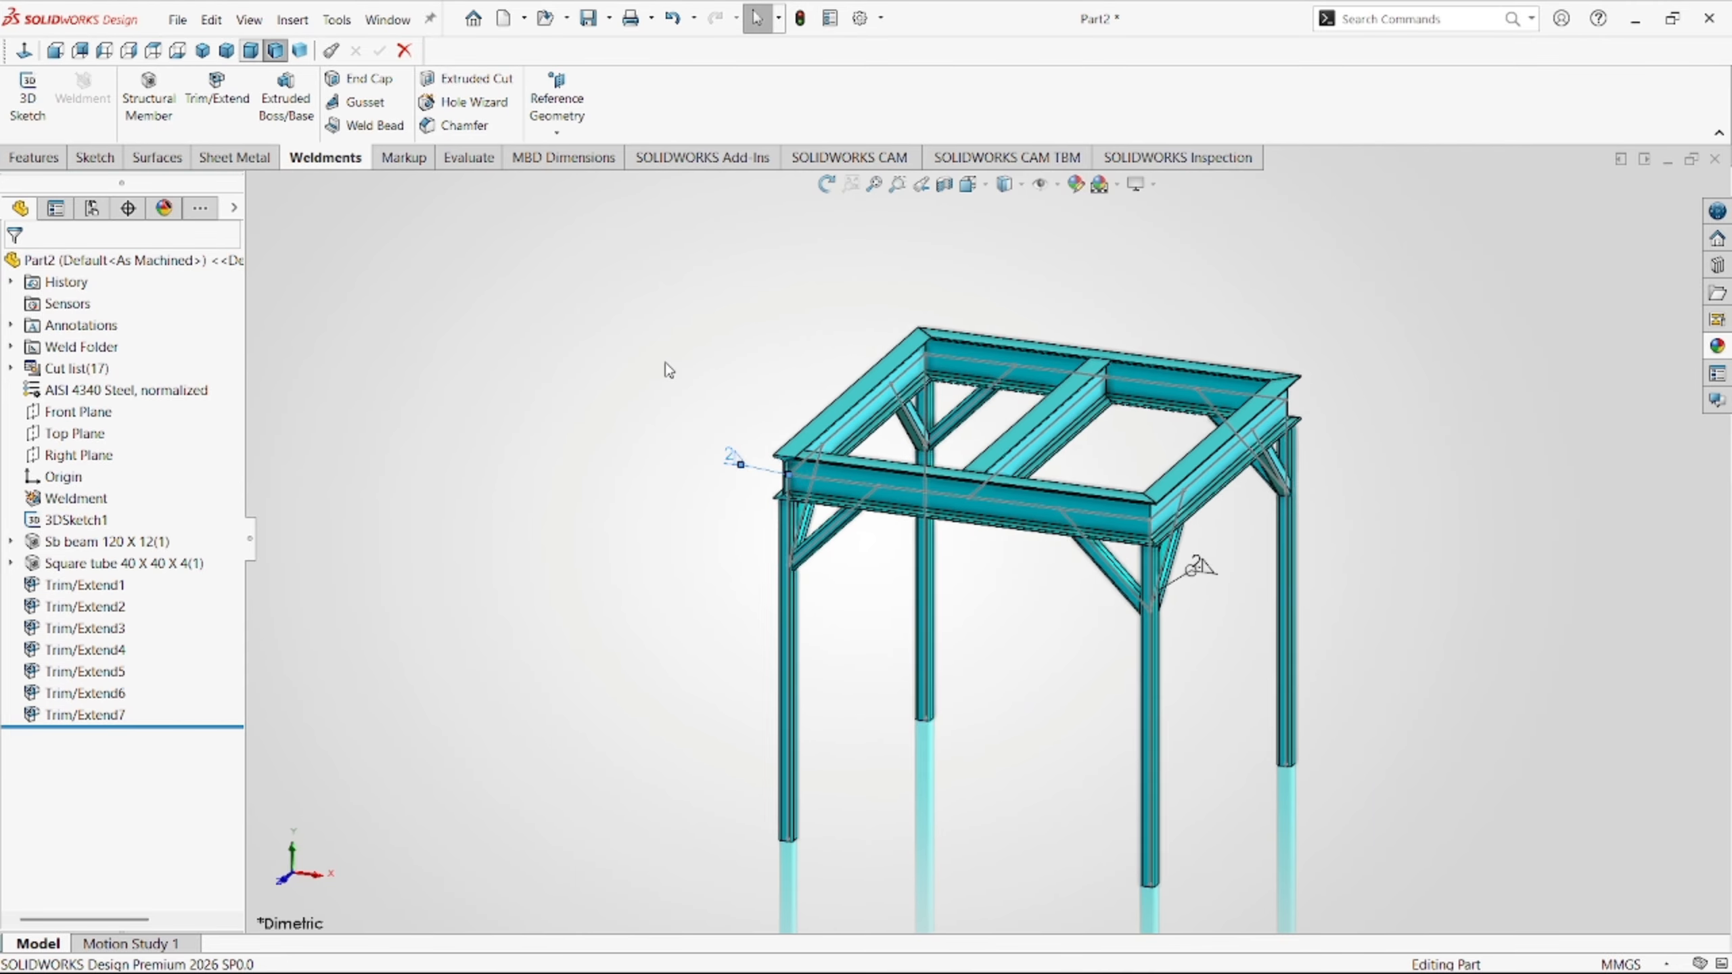